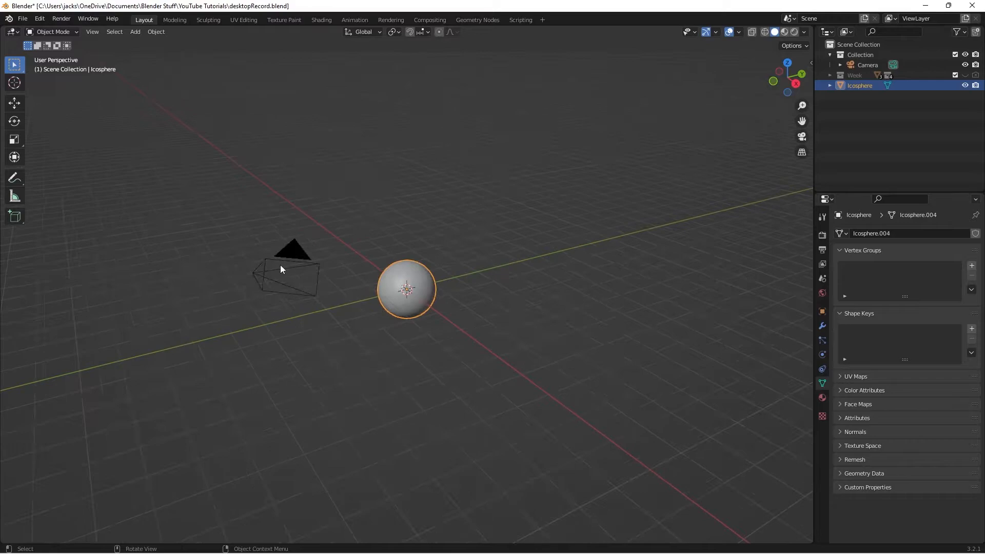
Look through the camera and set its focal length to 102 mm
key("KP_0")
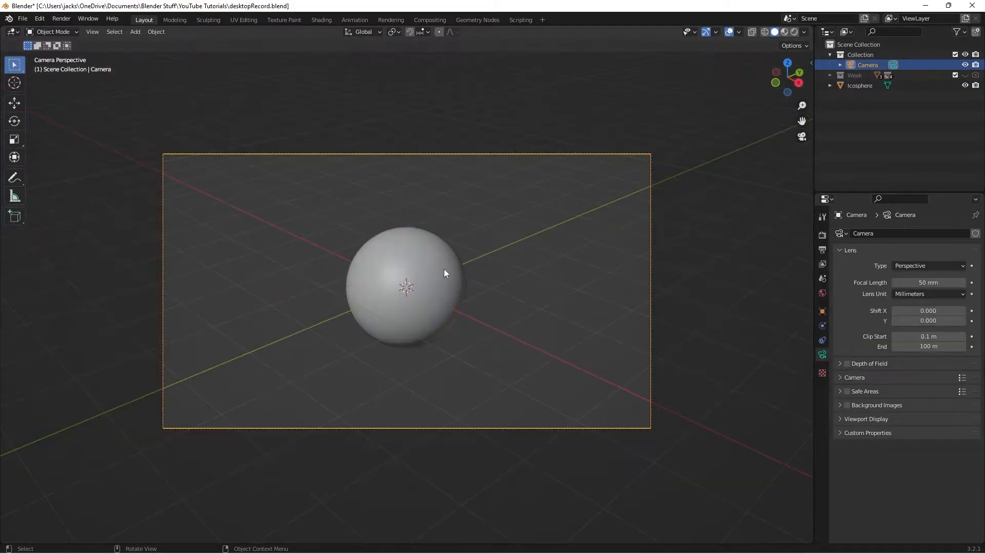
left_click(936, 283)
type("1")
key("Return")
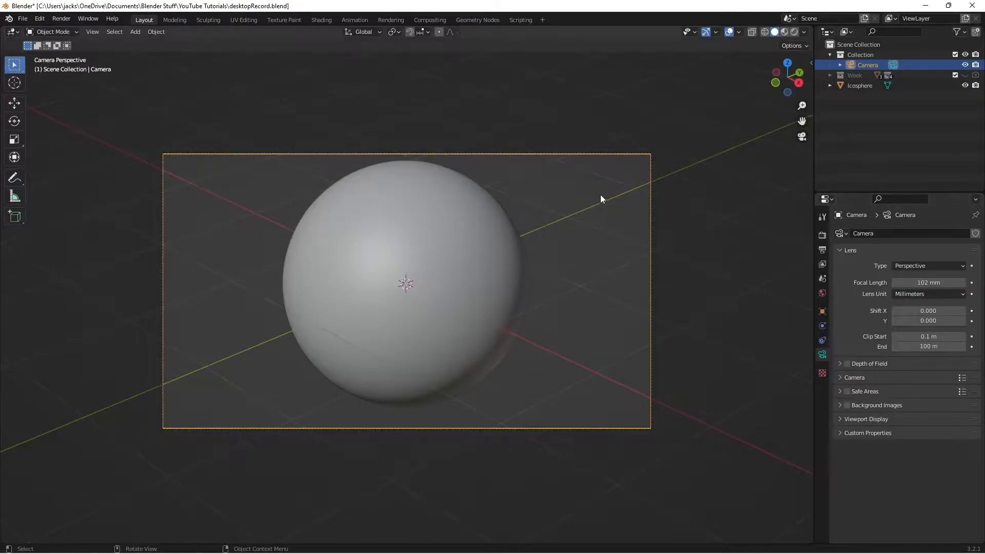
left_click(576, 213)
Switch the viewport to rendered shading and save the file
left_click(795, 31)
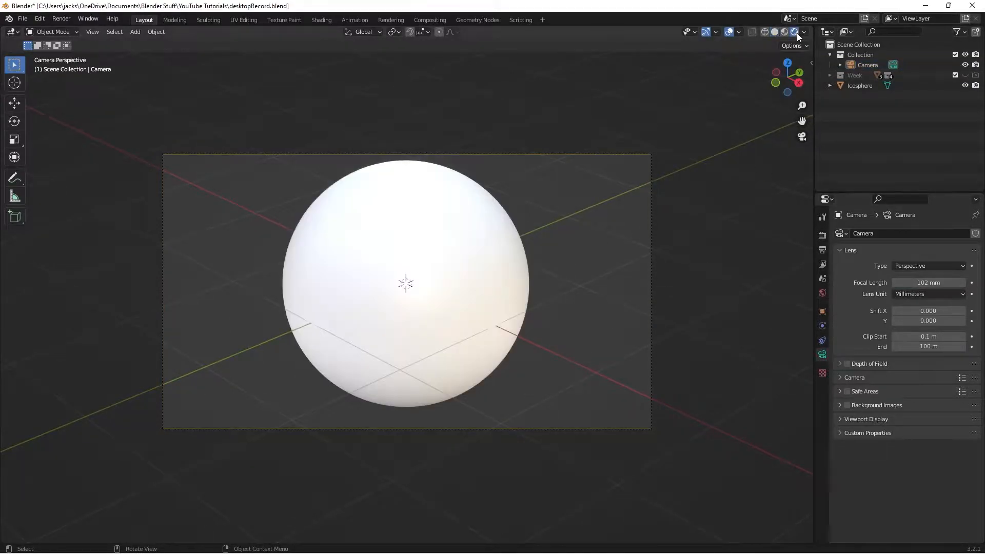
left_click(805, 31)
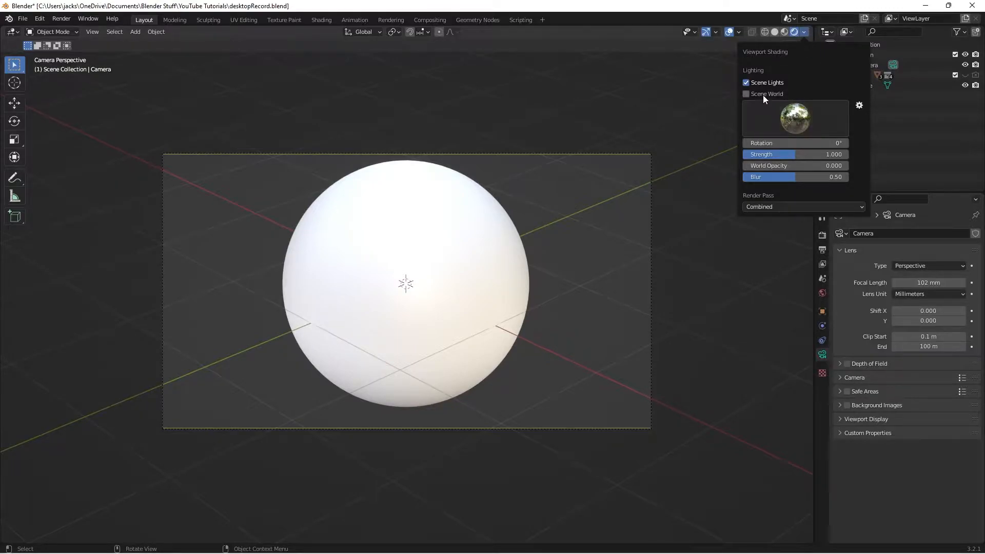
middle_click_drag(561, 210, 110, 202)
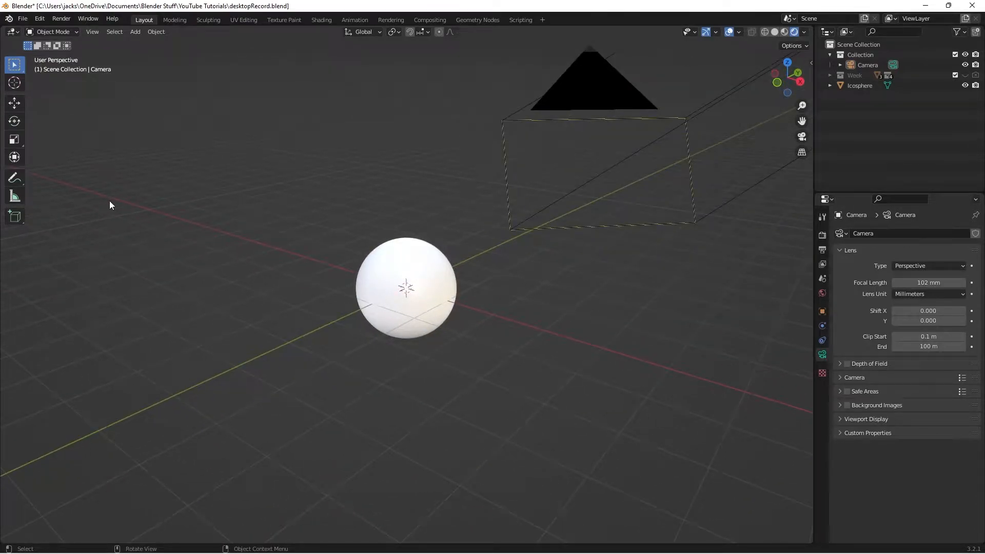
key("ctrl+s")
middle_click_drag(500, 296, 479, 297)
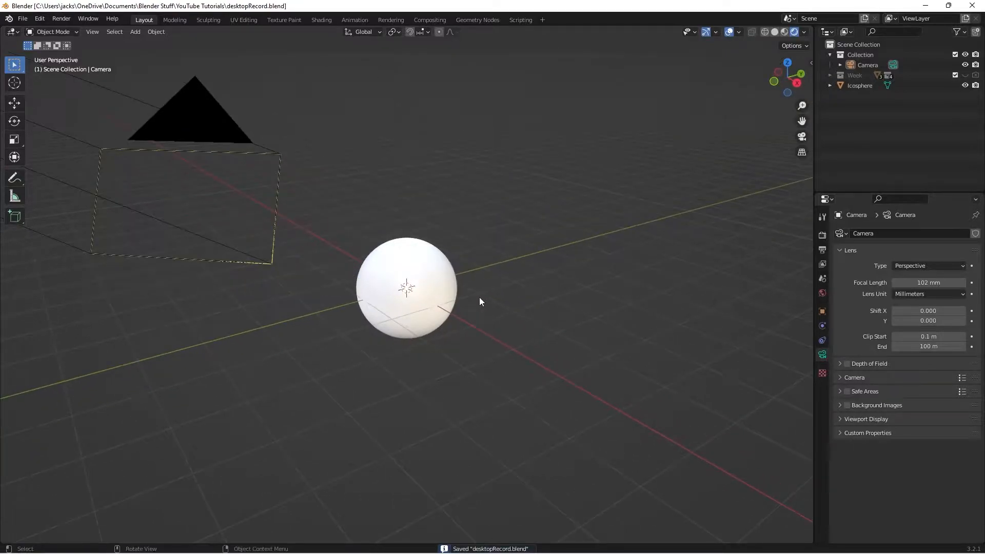
Review the render engine and the color management look in the render settings, and save the file
left_click(823, 236)
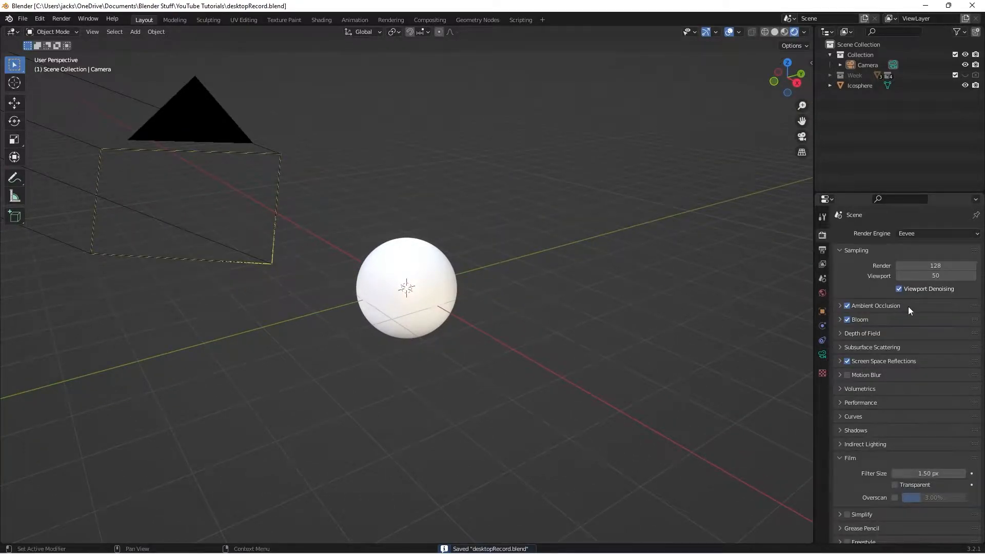
left_click(921, 232)
left_click(922, 233)
scroll(862, 335, "down", 5)
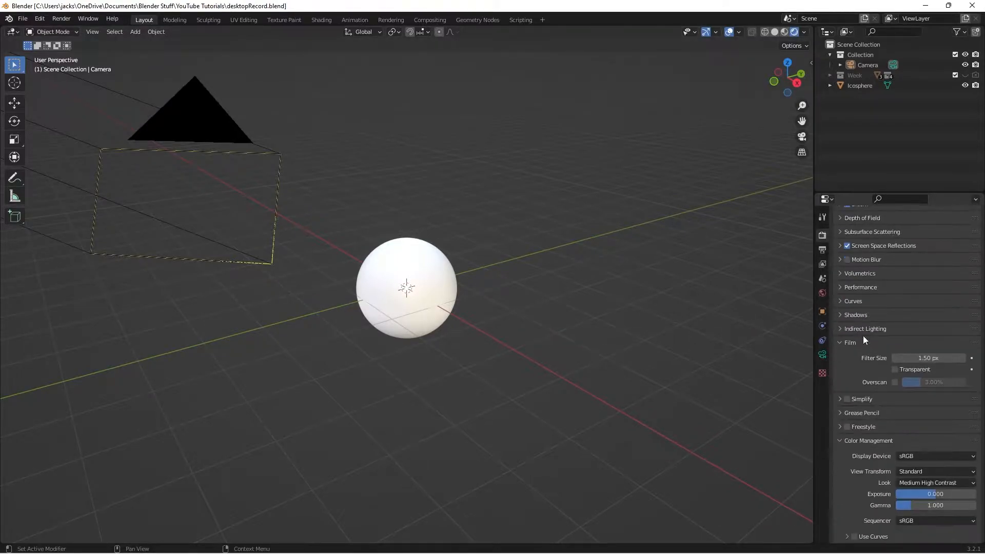
left_click(934, 483)
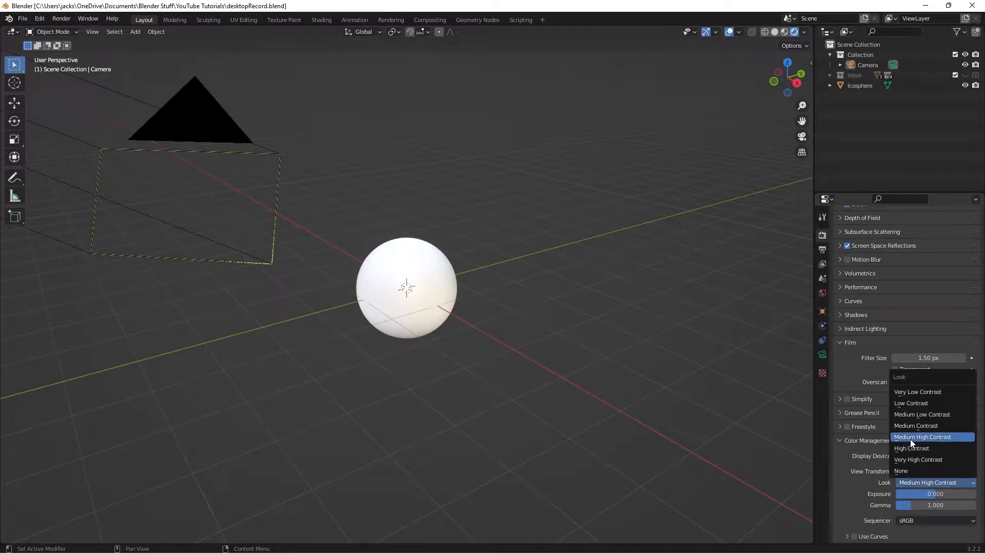
left_click(854, 467)
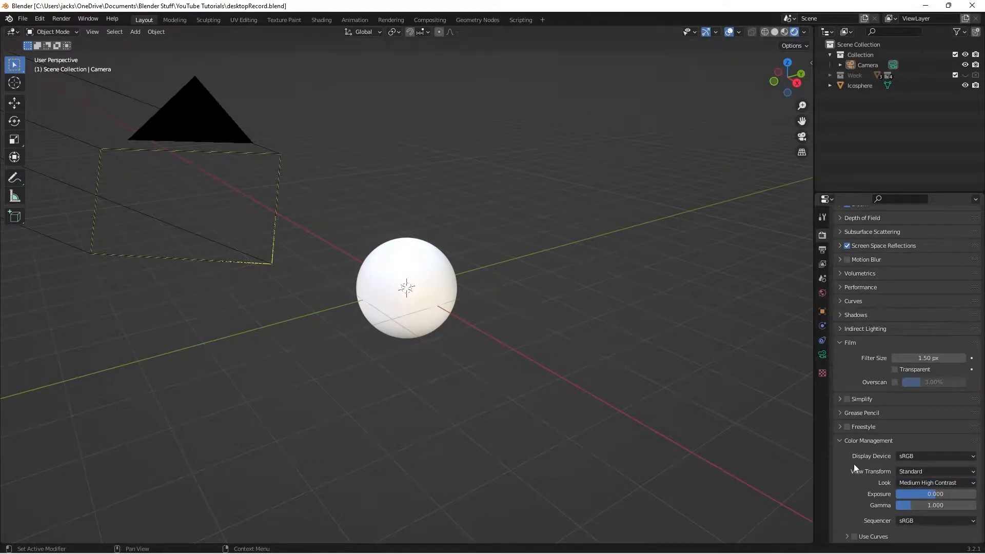
key("ctrl+s")
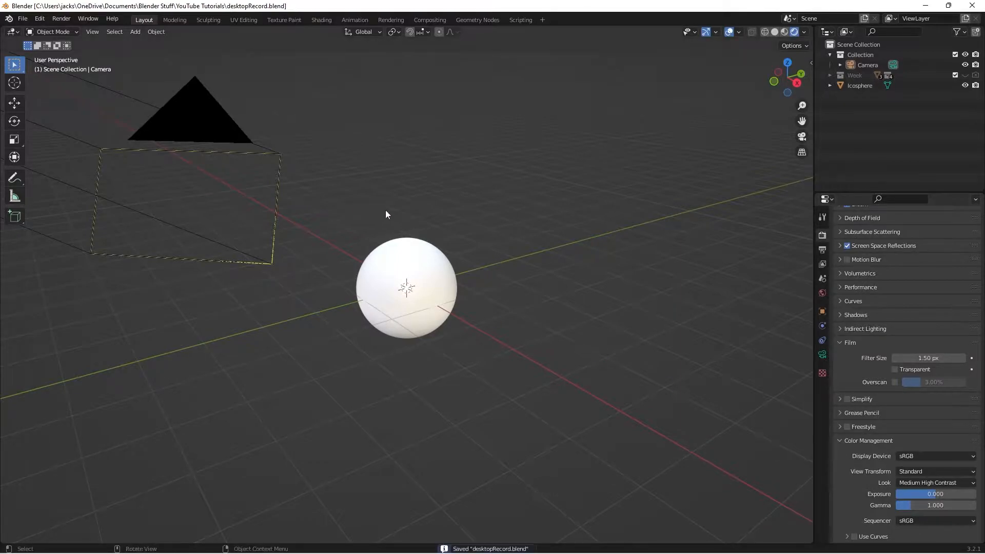
Switch to the Shading workspace and view the sphere through the camera, with the camera frame fitted to the viewport
left_click(321, 20)
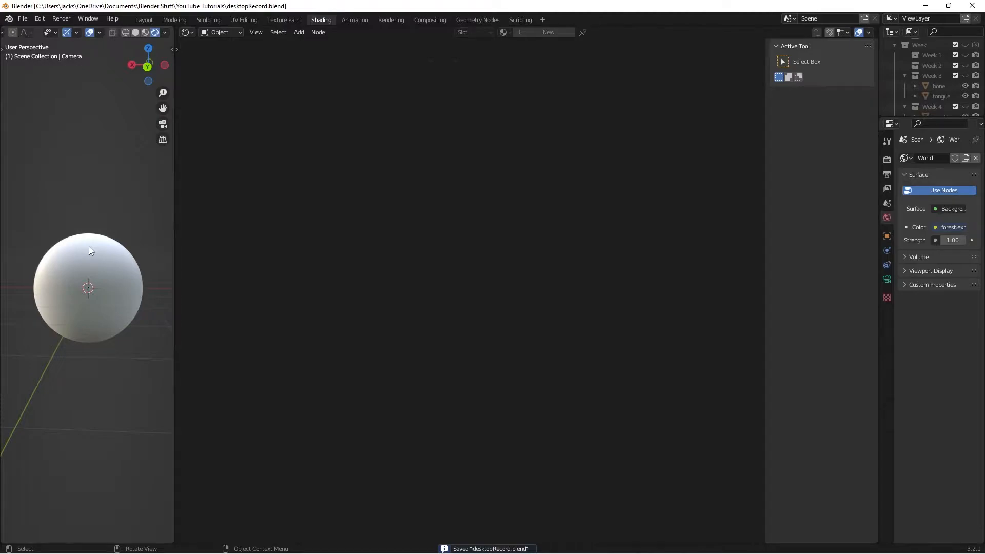
key("KP_0")
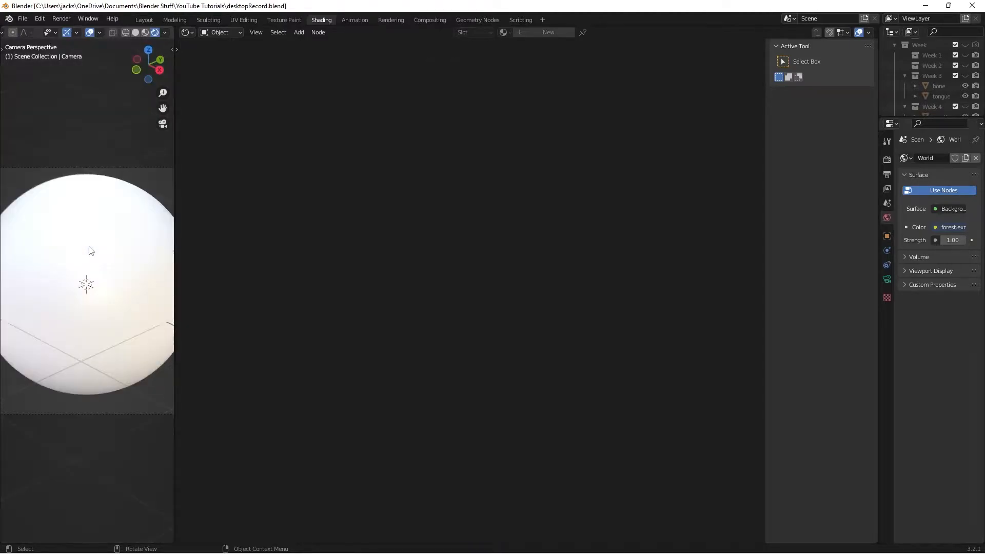
key("Home")
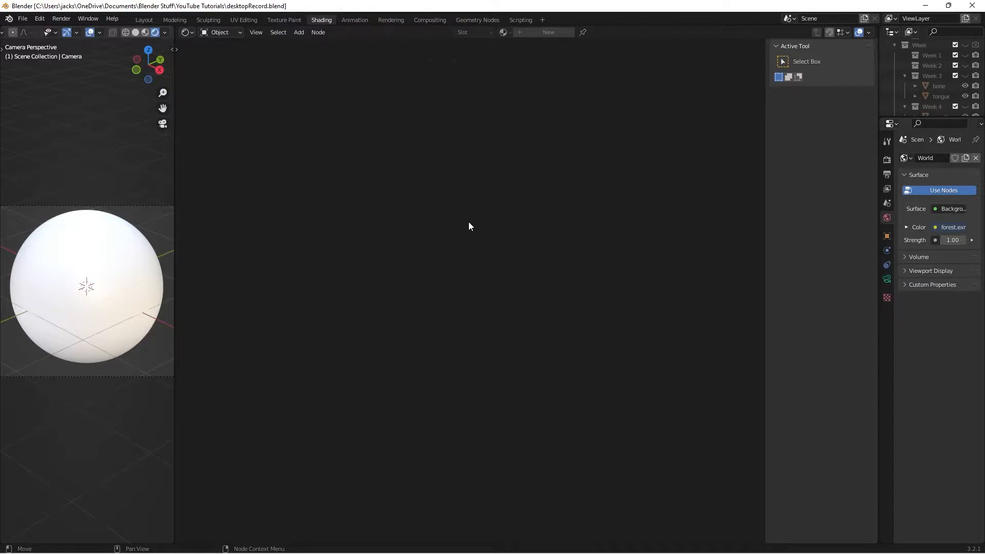
left_click(164, 32)
Assign the existing lavaRocks material to the icosphere
left_click(86, 283)
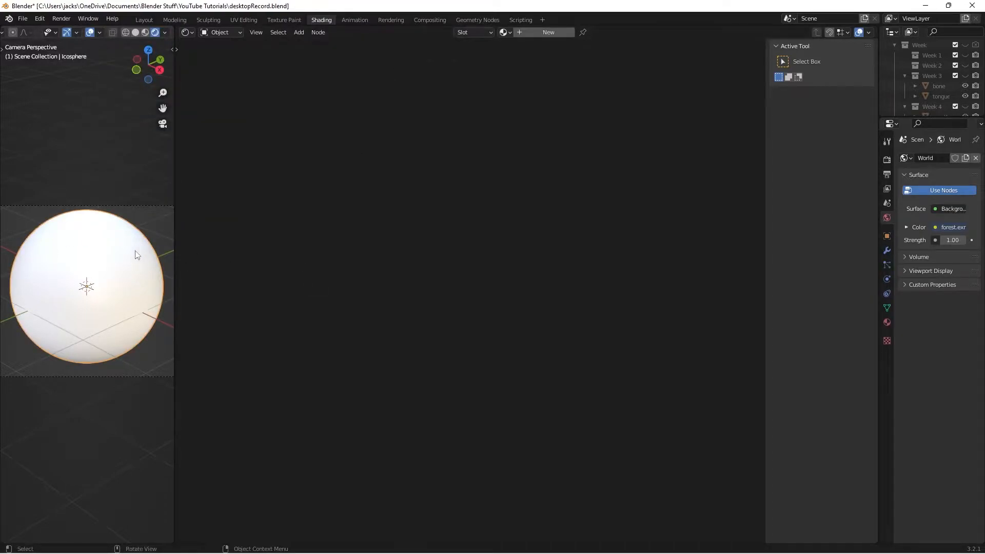
left_click(504, 34)
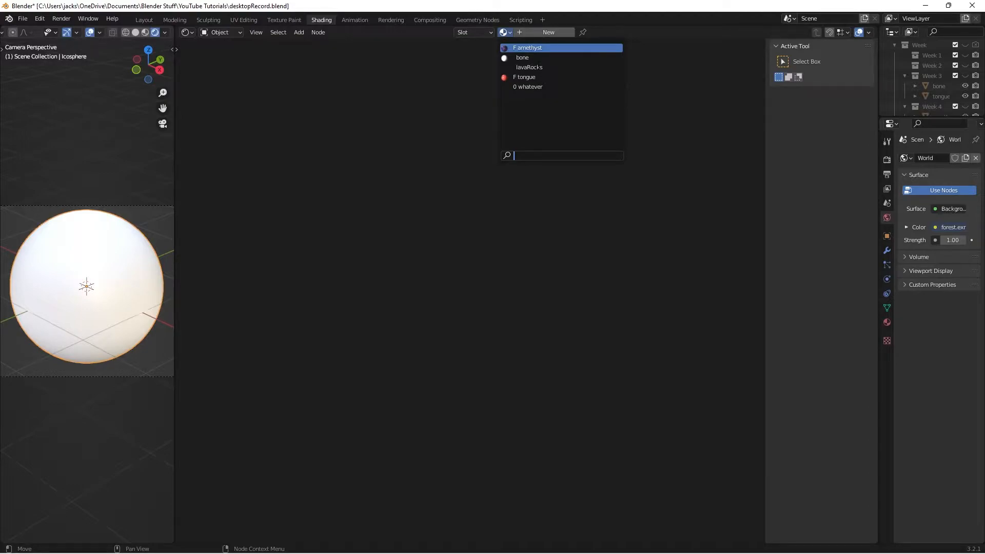
left_click(529, 67)
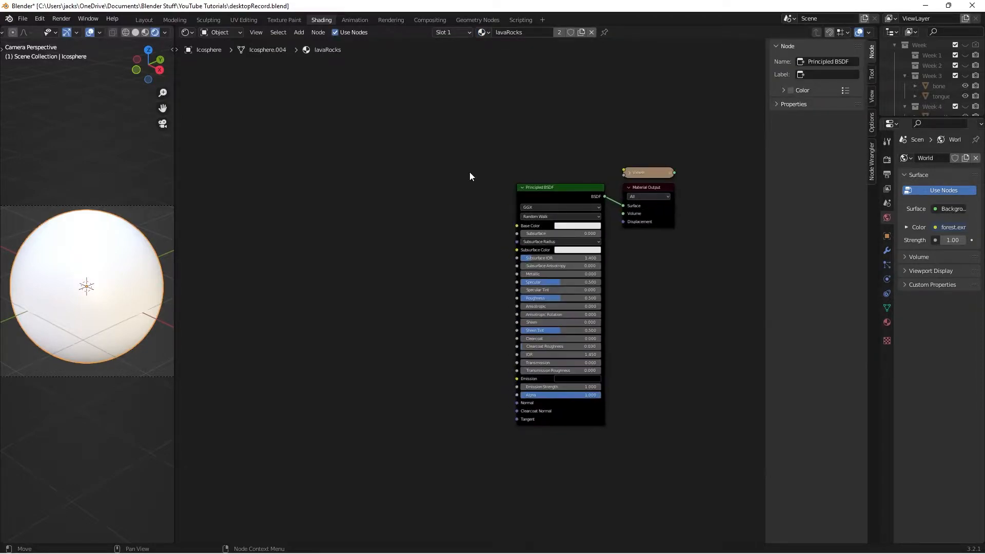
Add a Noise Texture node ahead of the Principled BSDF in the material
mouse_move(460, 183)
middle_mouse_down()
mouse_move(480, 185)
mouse_move(447, 187)
middle_mouse_up()
key("shift+a")
left_click(447, 186)
type("noi")
key("Down")
key("Return")
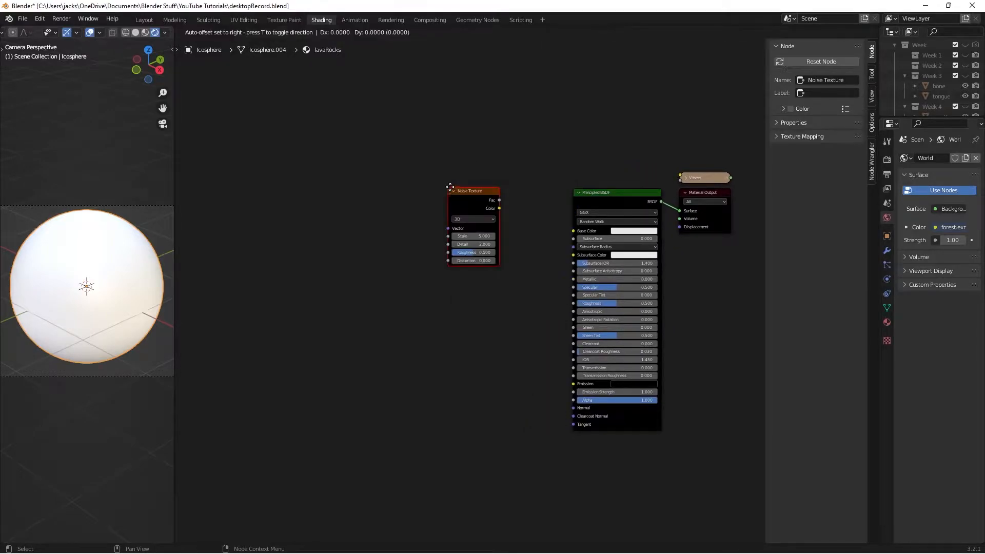
scroll(294, 224, "up", 1)
middle_click_drag(269, 227, 361, 218)
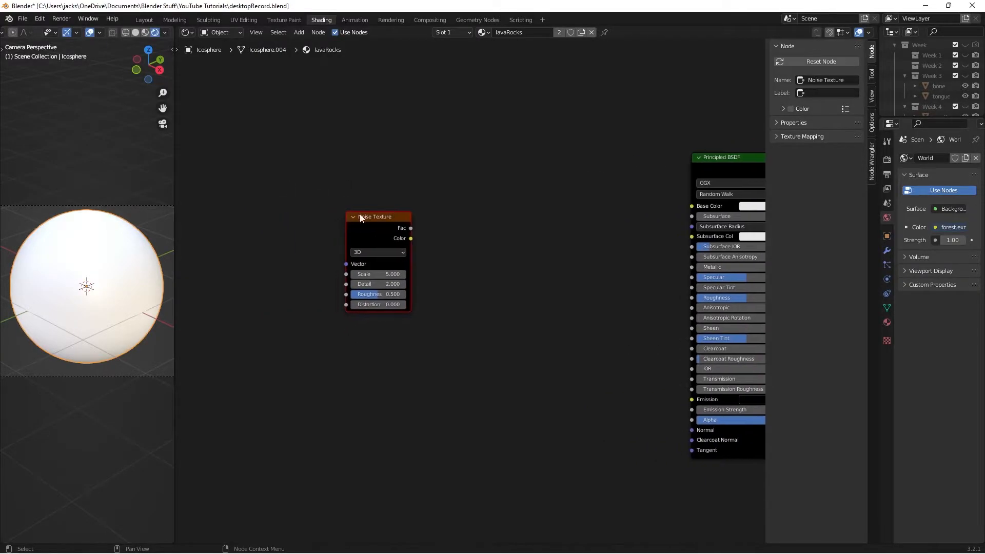
Add Texture Coordinate and Mapping nodes wired into the Noise Texture's vector input
key("ctrl+t")
scroll(353, 183, "down", 1)
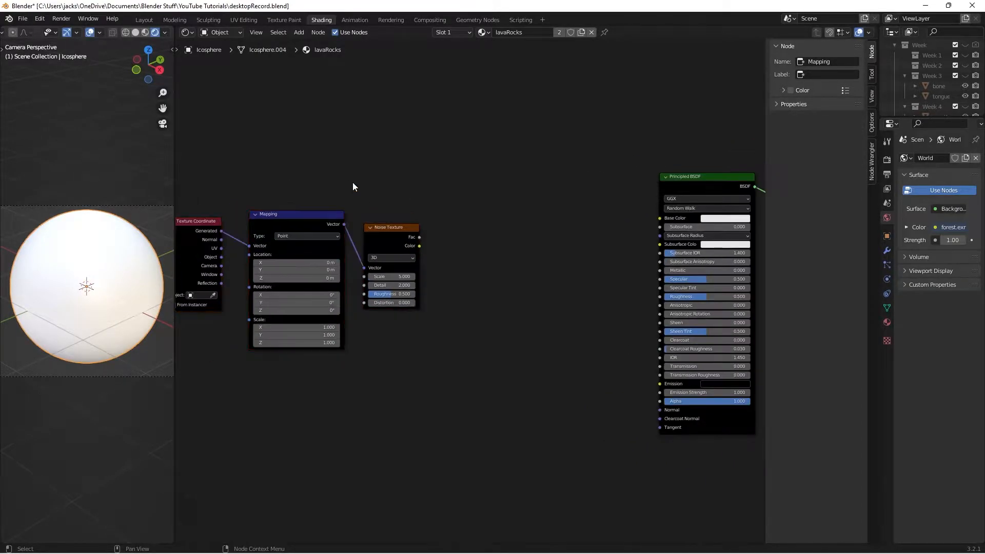
middle_click_drag(352, 183, 432, 178)
scroll(432, 179, "up", 1)
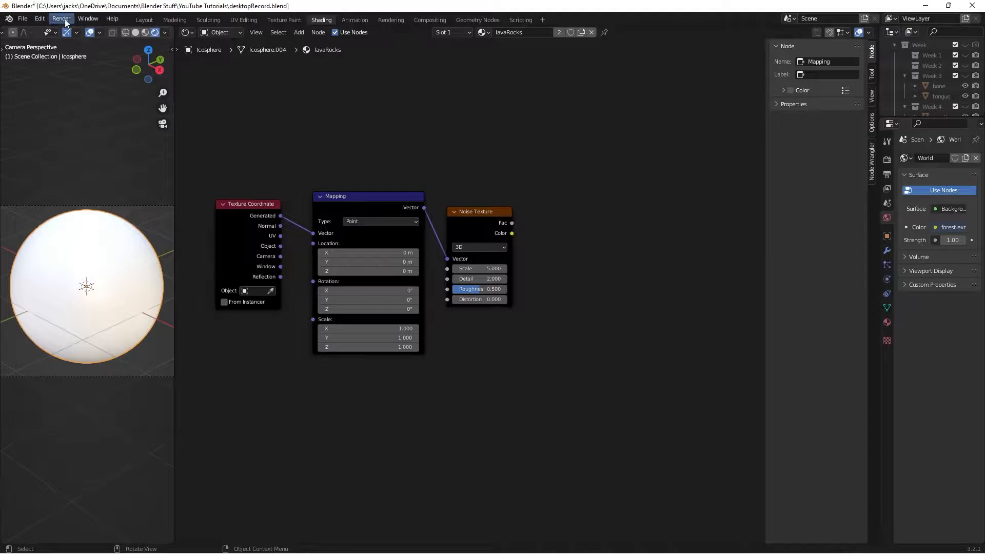
Check in the add-on preferences whether Node Wrangler is enabled, and close the preferences
left_click(41, 19)
left_click(64, 166)
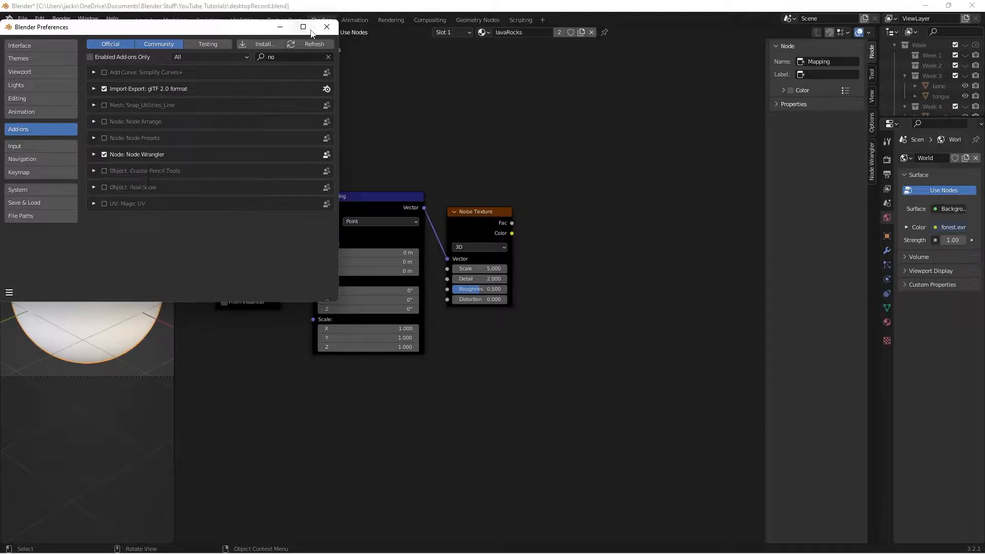
left_click(327, 27)
Connect the Object coordinates to the Mapping vector and preview the Noise Texture directly on the sphere
left_click_drag(280, 246, 313, 234)
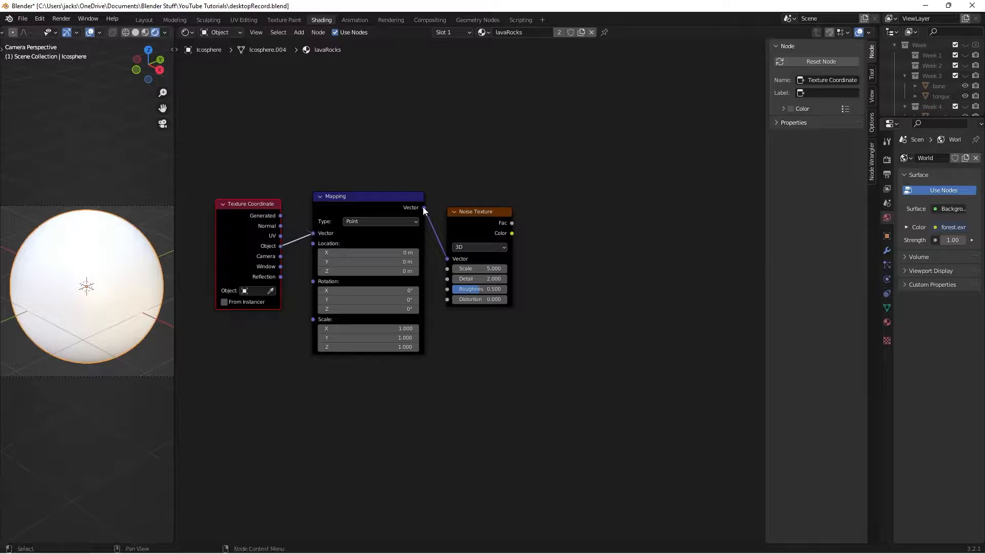
left_click(472, 227, "ctrl+shift")
scroll(589, 253, "up", 3)
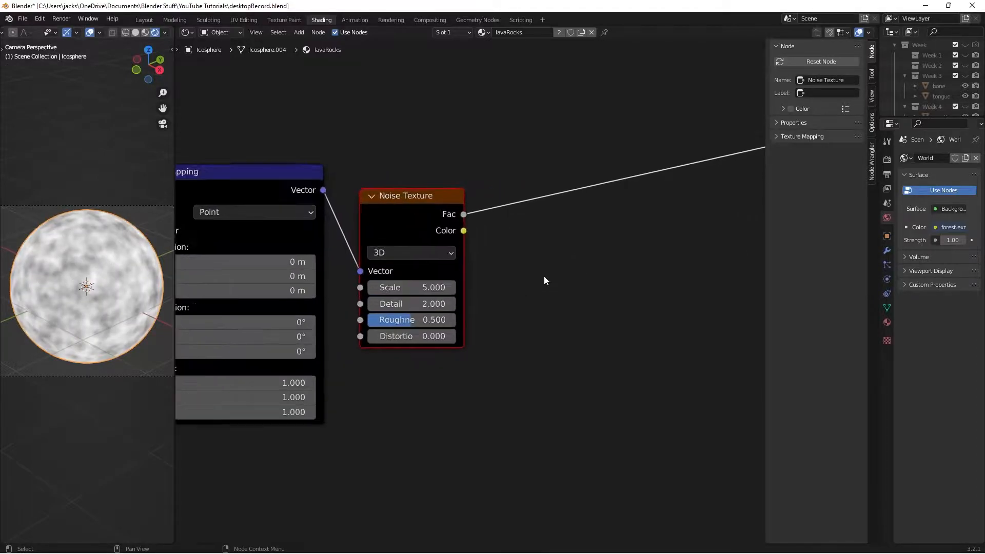
Set the Noise Texture's scale to 4, detail to 15 and roughness to 0.6
scroll(522, 285, "up", 1)
double_click(405, 324)
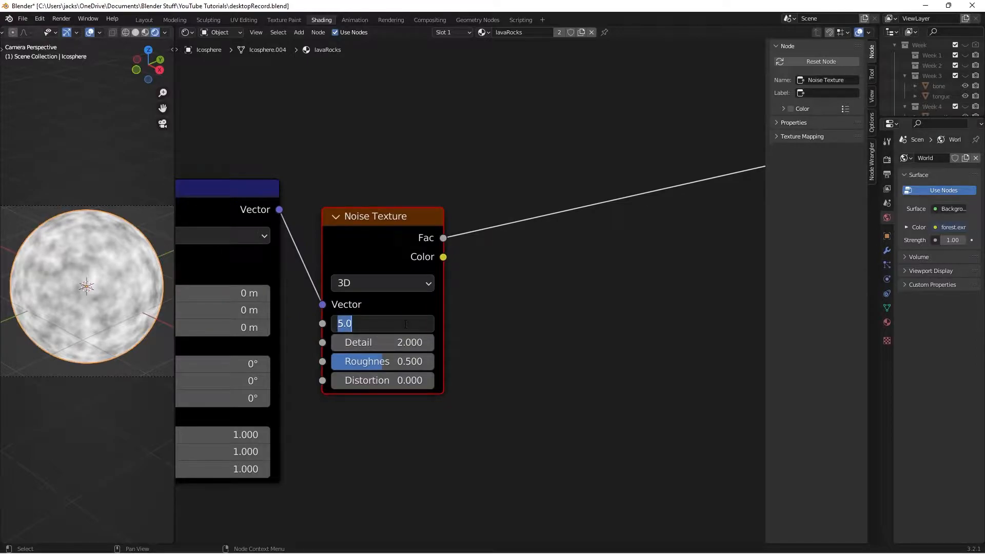
type("4")
key("Return")
double_click(409, 342)
type("15")
key("Return")
double_click(402, 361)
type("0.6")
key("Return")
Insert a ColorRamp node on the link leaving the Noise Texture's Fac output
scroll(521, 318, "down", 1)
middle_click_drag(521, 322, 444, 319)
scroll(461, 318, "down", 1)
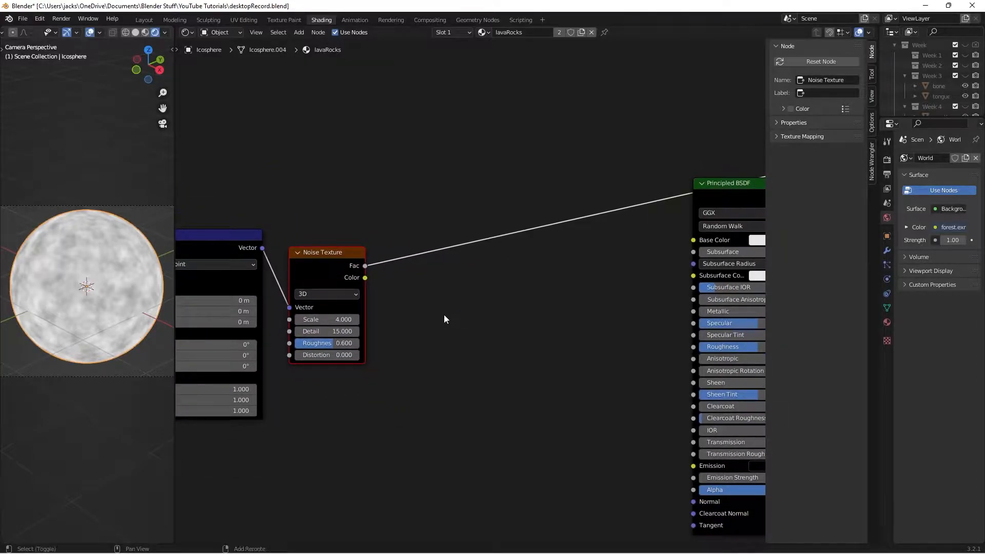
key("shift+a")
left_click(444, 315)
type("color ramp")
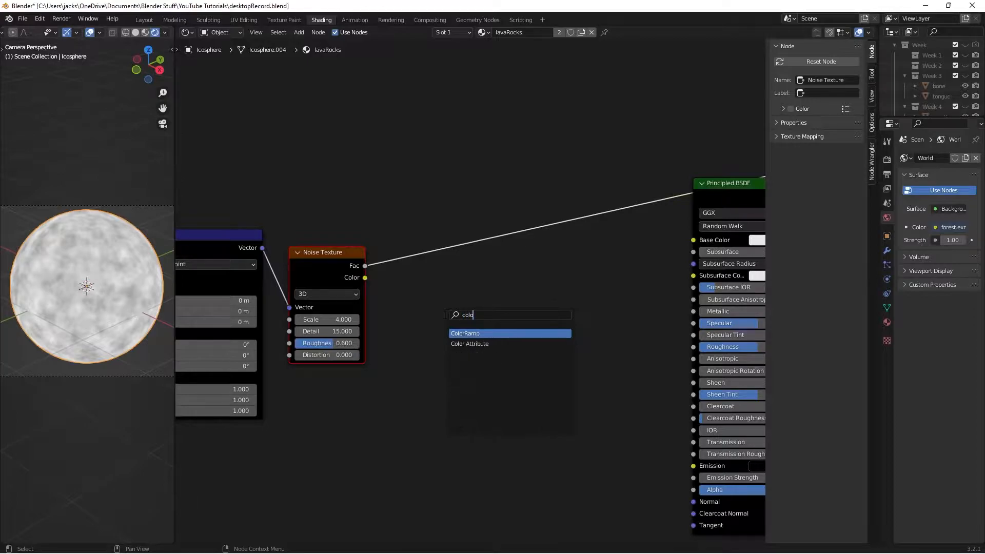
key("Return")
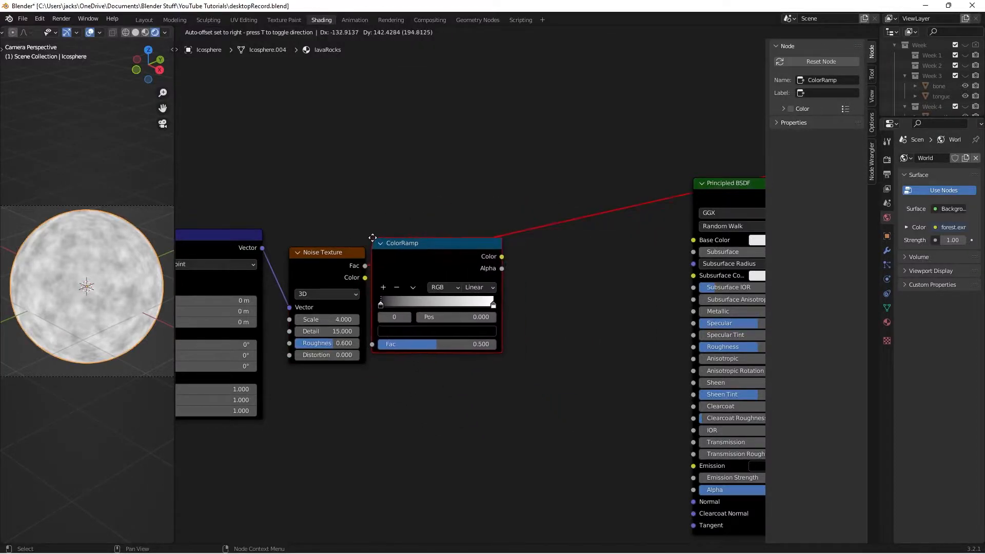
left_click(396, 241)
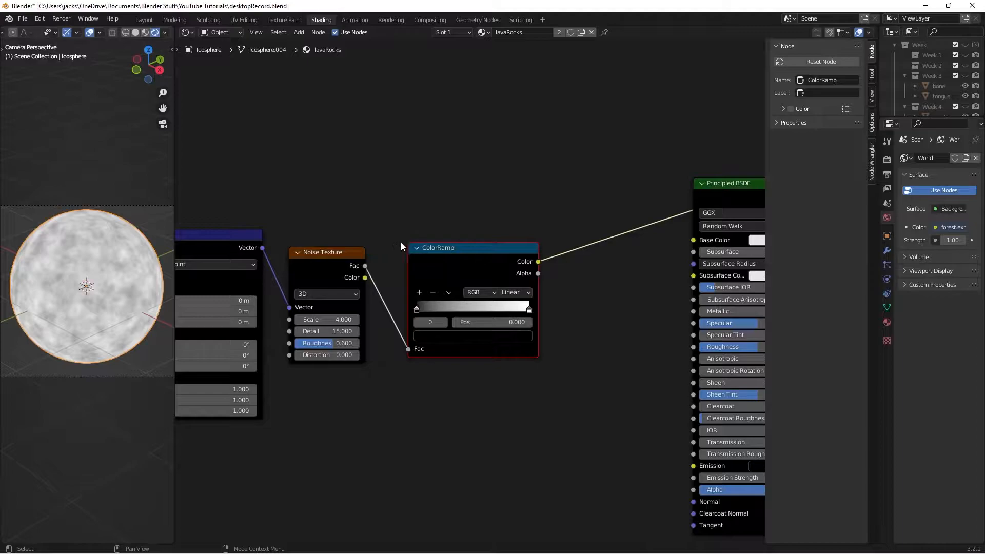
Move the ColorRamp's black stop to 0.141 and make it white, and move the other white stop to 0.655
scroll(474, 183, "up", 3)
left_click_drag(383, 308, 401, 303)
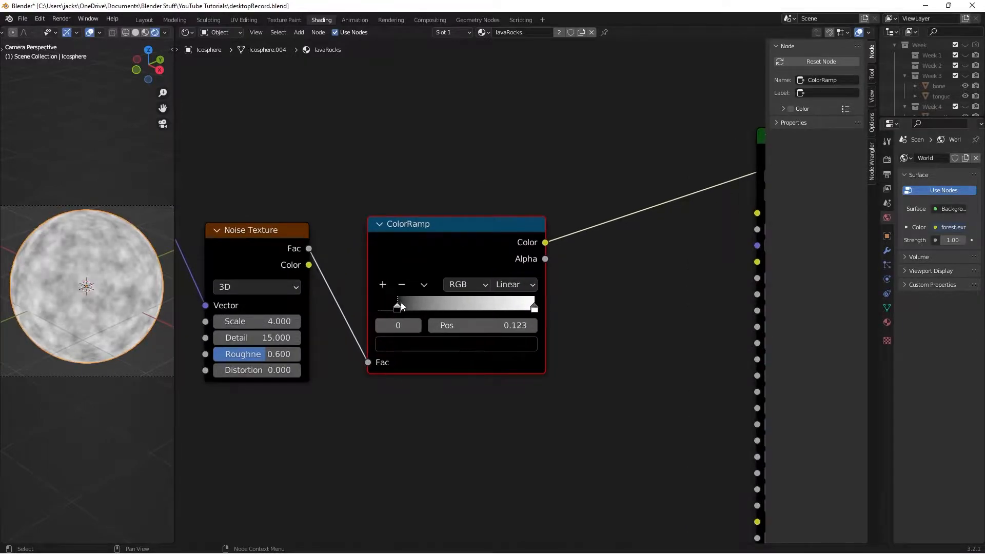
scroll(435, 191, "up", 2)
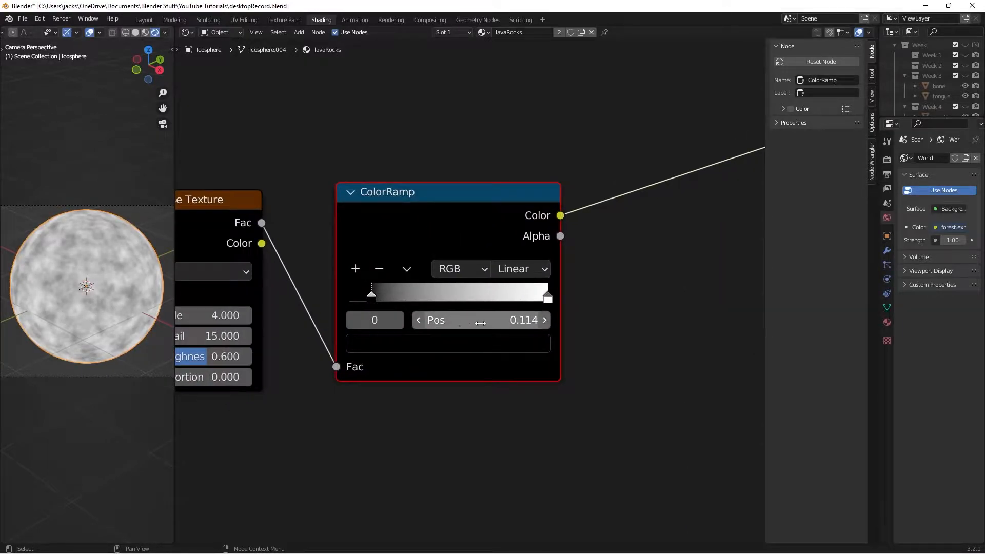
mouse_move(372, 299)
left_mouse_down()
mouse_move(402, 300)
mouse_move(377, 300)
left_mouse_up()
left_click(425, 350)
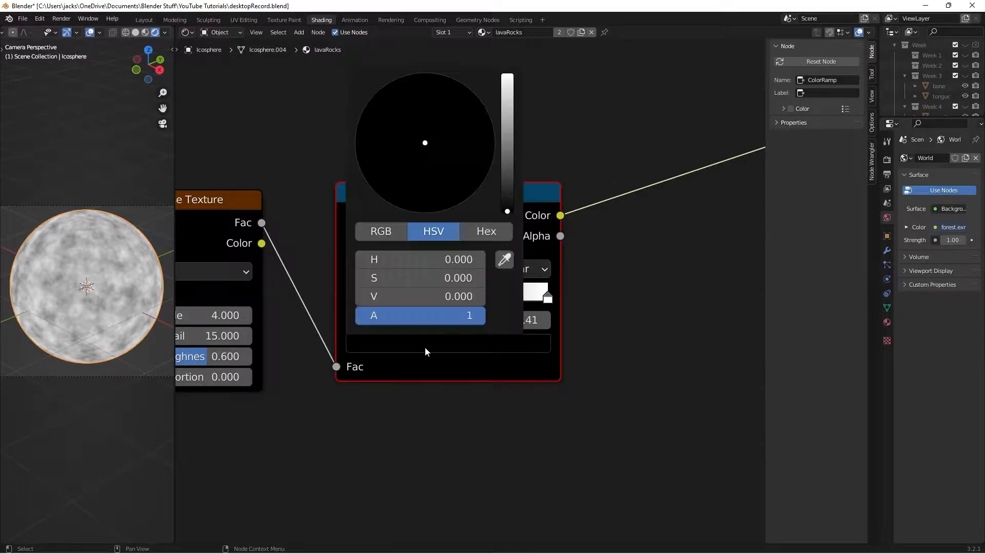
left_click_drag(508, 152, 516, 77)
left_click_drag(547, 298, 477, 300)
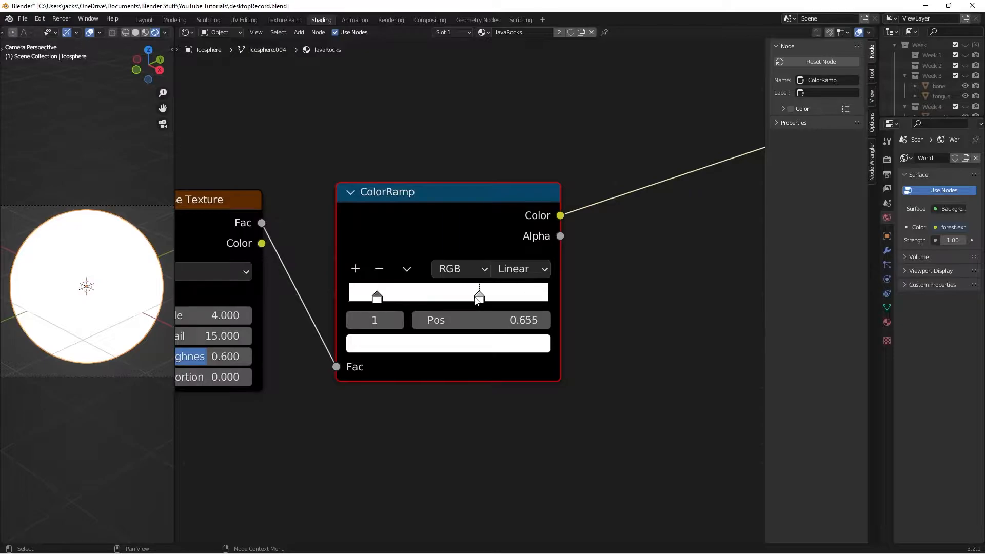
Add two black stops between the white ones, one at 0.398 and the other shifted slightly closer to it
left_click(355, 270)
left_click(355, 270)
left_click_drag(405, 303, 413, 303)
left_click(443, 344)
left_click_drag(504, 175, 508, 211)
left_click(428, 299)
left_click(450, 342)
scroll(414, 400, "up", 1)
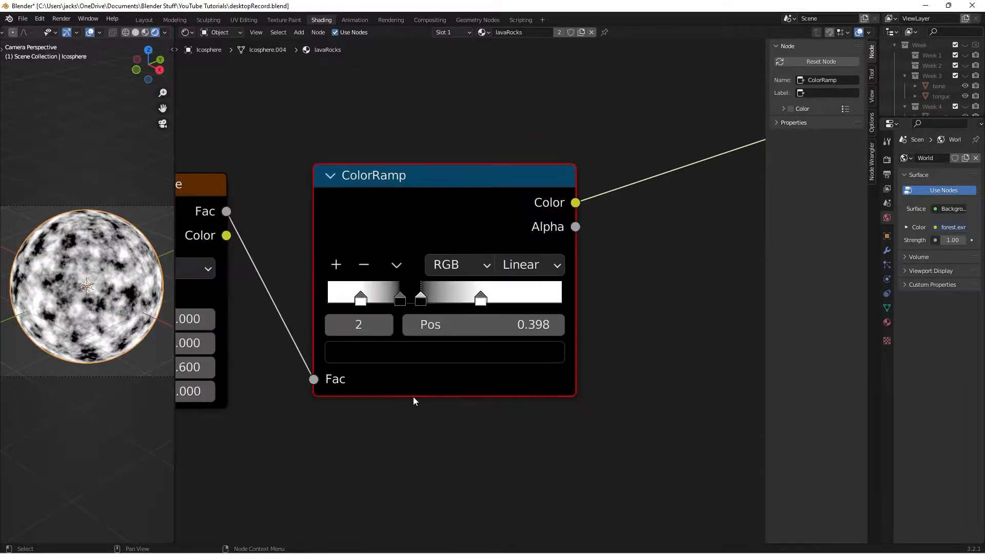
left_click(361, 300)
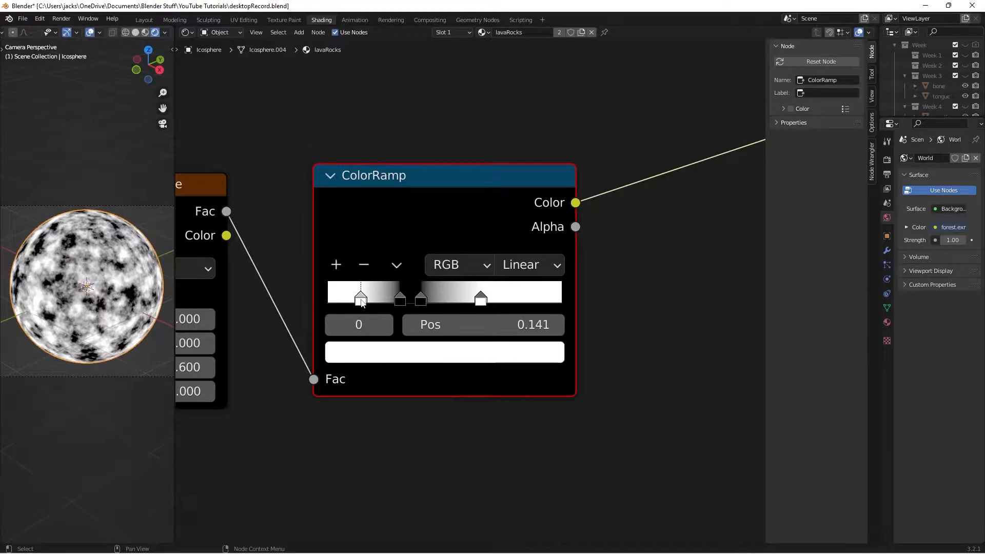
Set the ColorRamp's first white stop to position 0.27 and the first black stop to 0.287
left_click(500, 324)
type(".27")
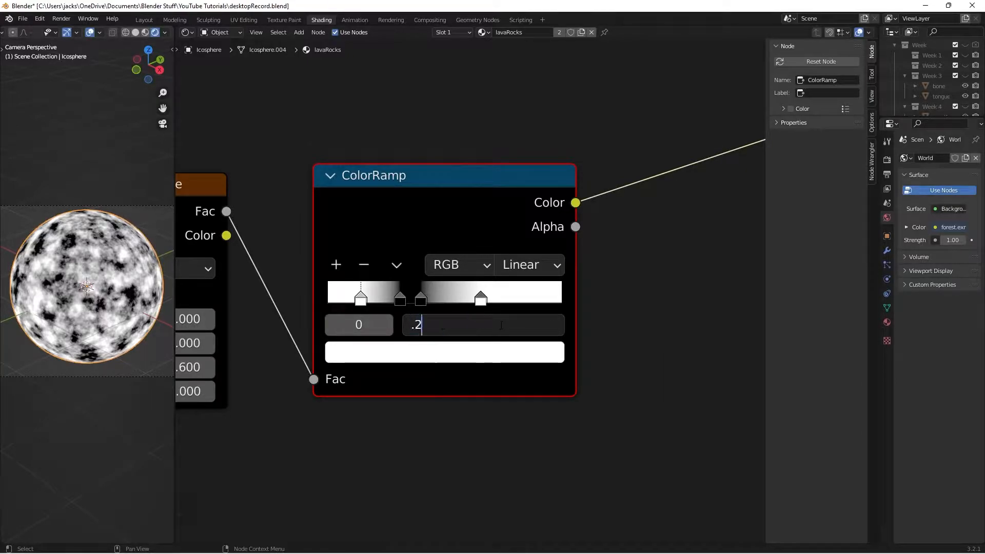
key("Return")
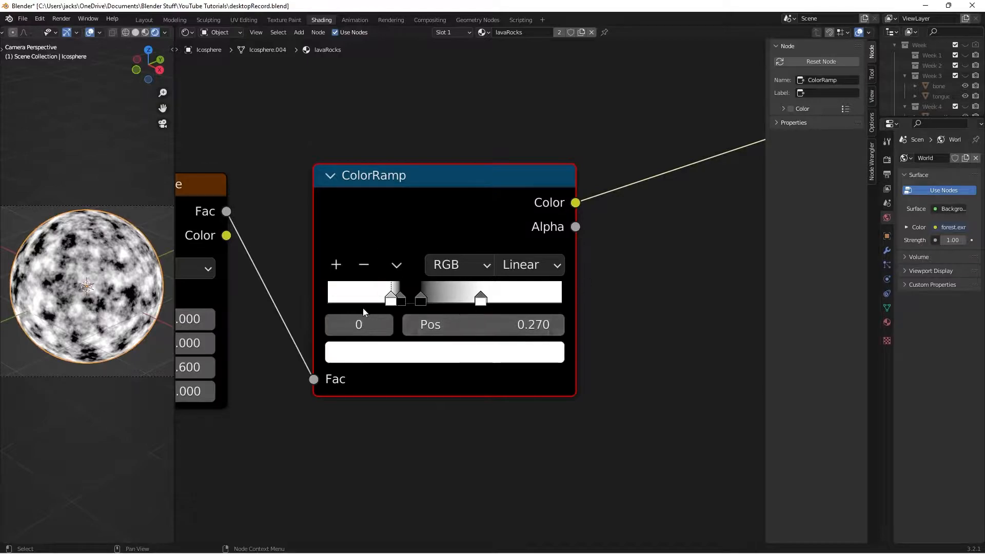
left_click(404, 300)
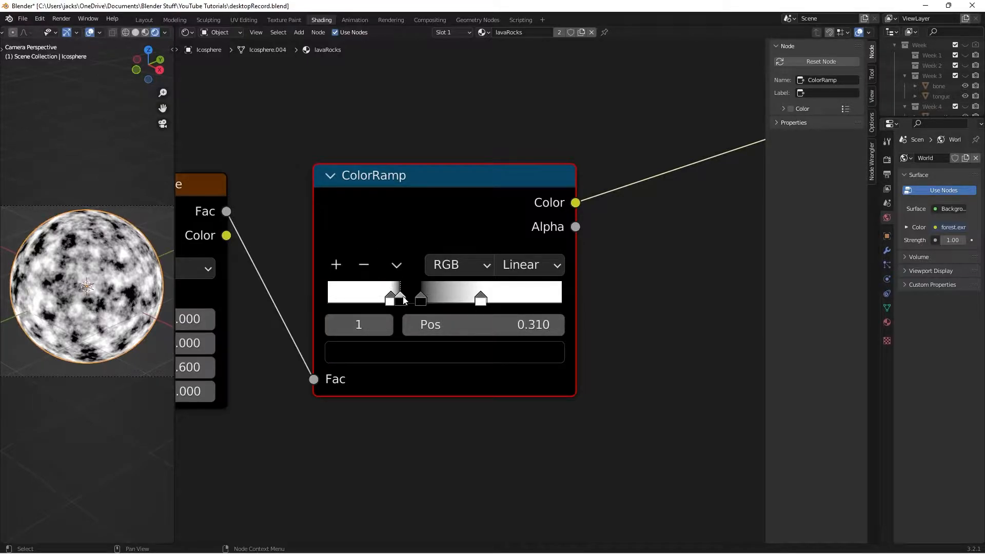
left_click(485, 318)
key("BackSpace")
type(".287")
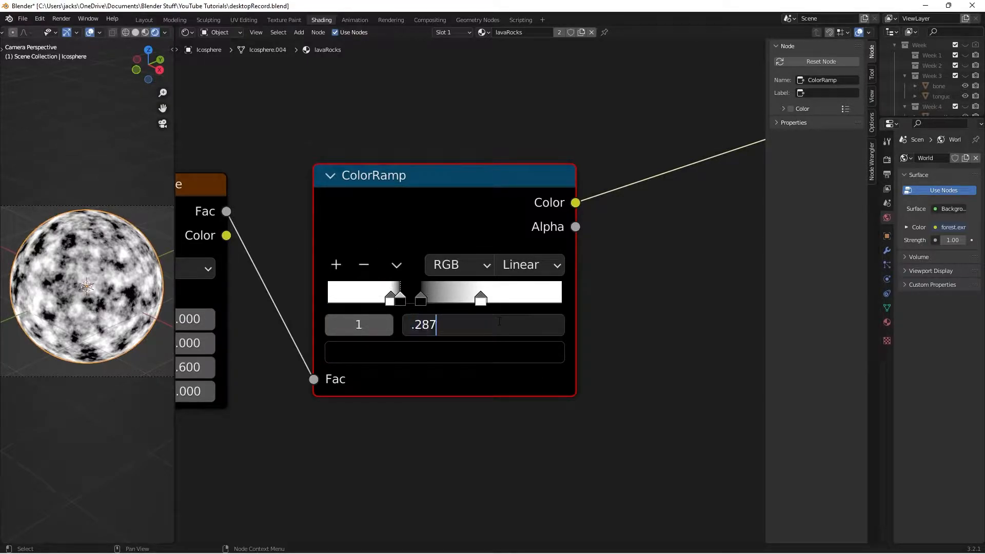
key("Return")
Set the ColorRamp's second black stop to position 0.42 and the last white stop to 0.435
left_click(421, 298)
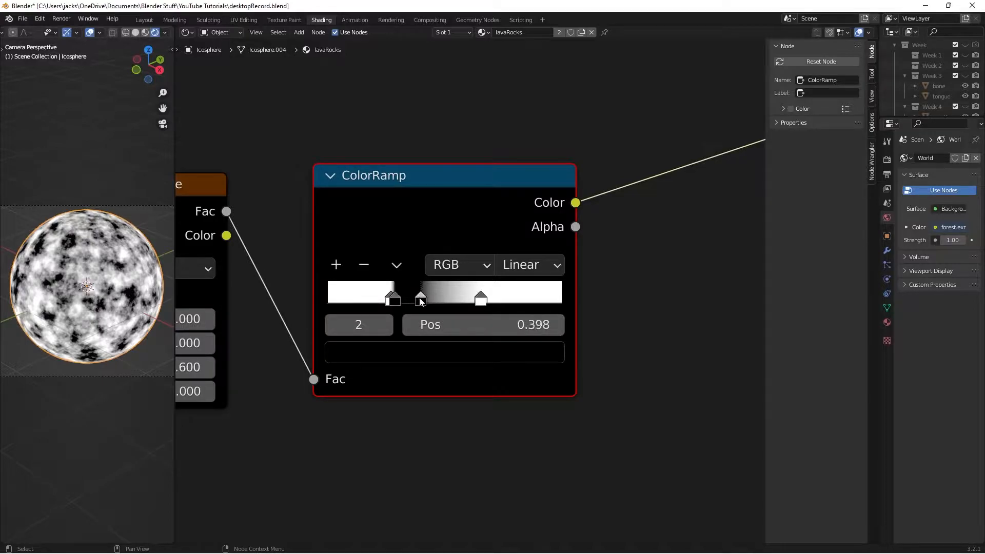
left_click(473, 329)
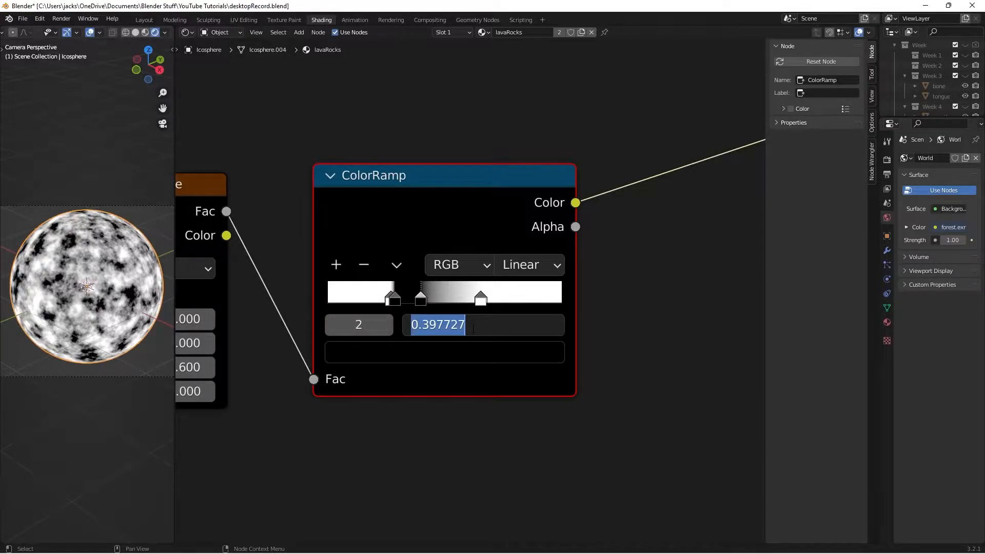
type(".42")
key("Return")
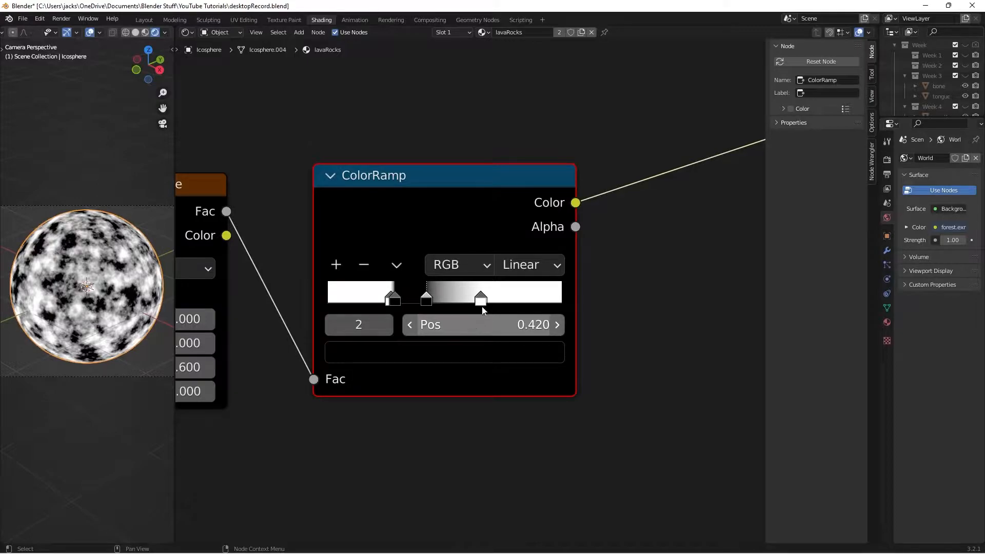
left_click(479, 308)
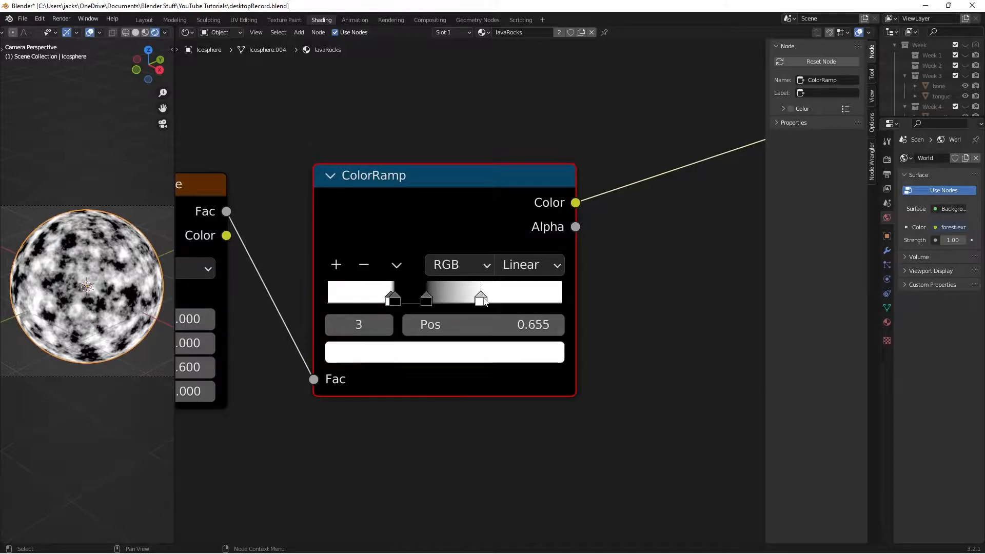
left_click(491, 325)
type(".435")
key("Return")
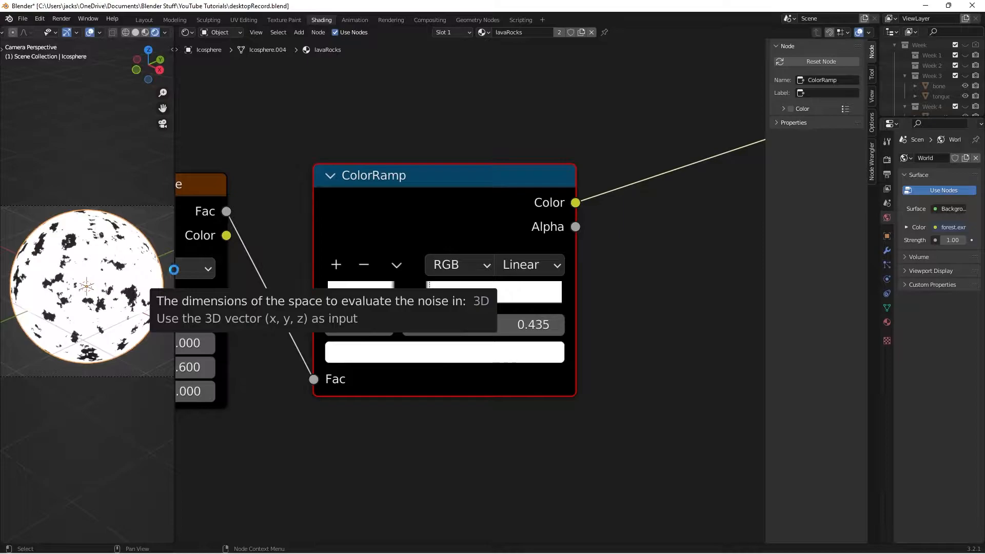
Save the Blender file
key("ctrl+s")
left_click(716, 262)
left_click(448, 232)
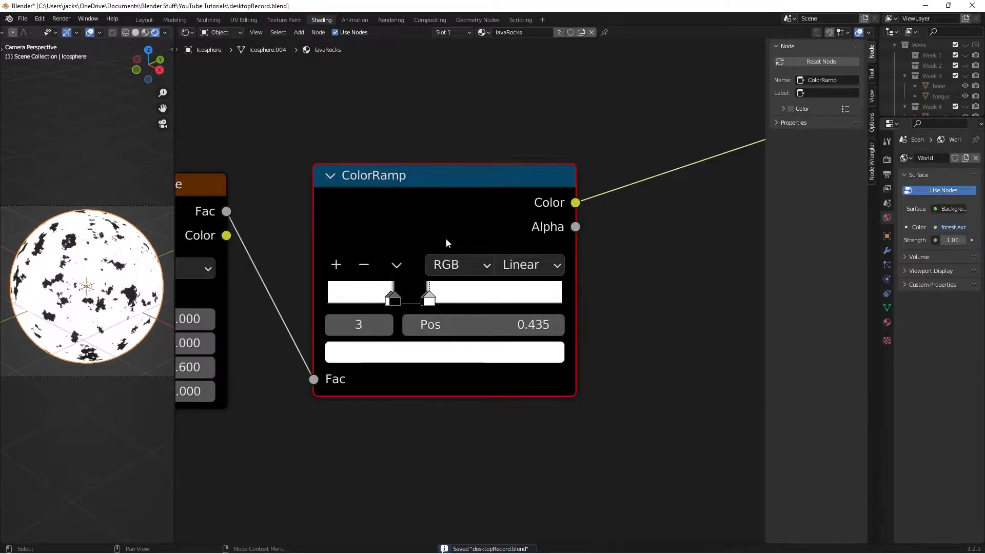
Add a stop between the ColorRamp's first white stop and the black stop at 0.287
left_click(398, 301)
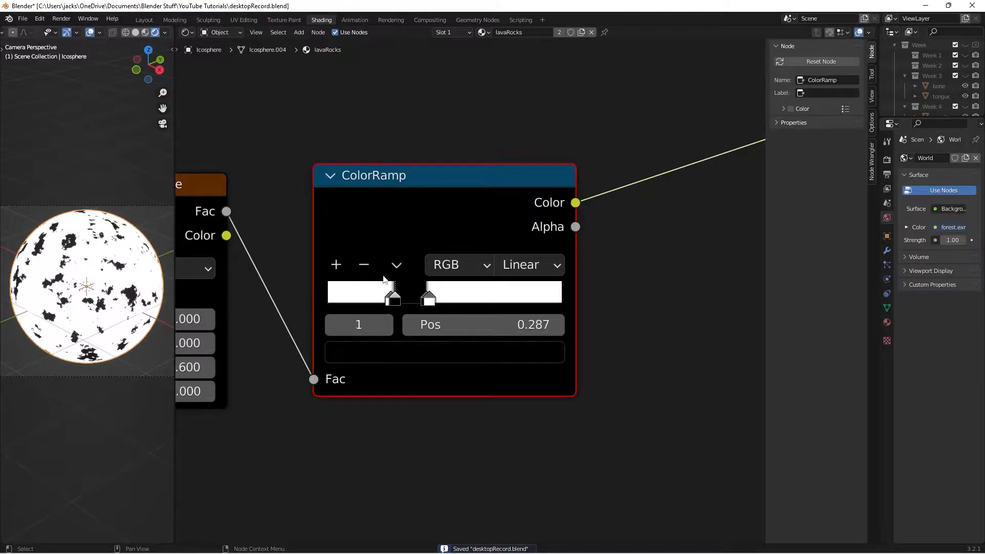
left_click(336, 266)
left_click_drag(398, 302, 497, 300)
right_click(497, 301)
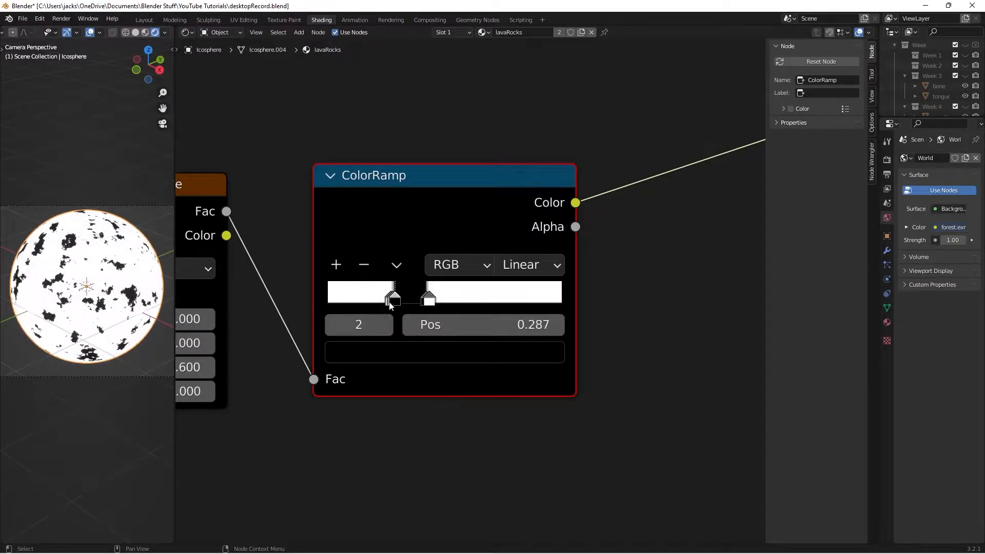
left_click(389, 302)
left_click(392, 302)
left_click_drag(390, 302, 521, 303)
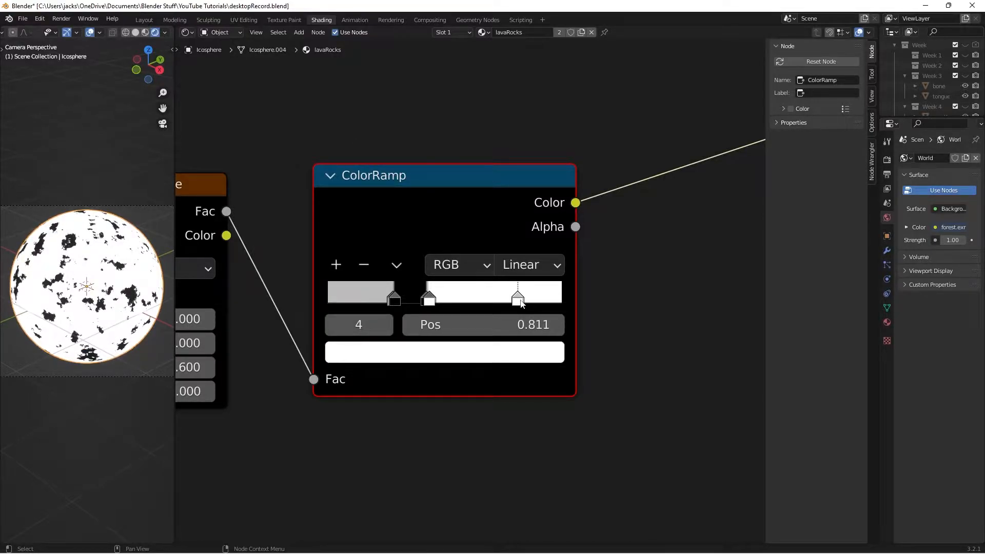
key("ctrl+z")
Move the new grey stop to position 0.842, beyond the last white stop of the ColorRamp
left_click(394, 298)
left_click(391, 299)
left_click_drag(392, 301, 527, 297)
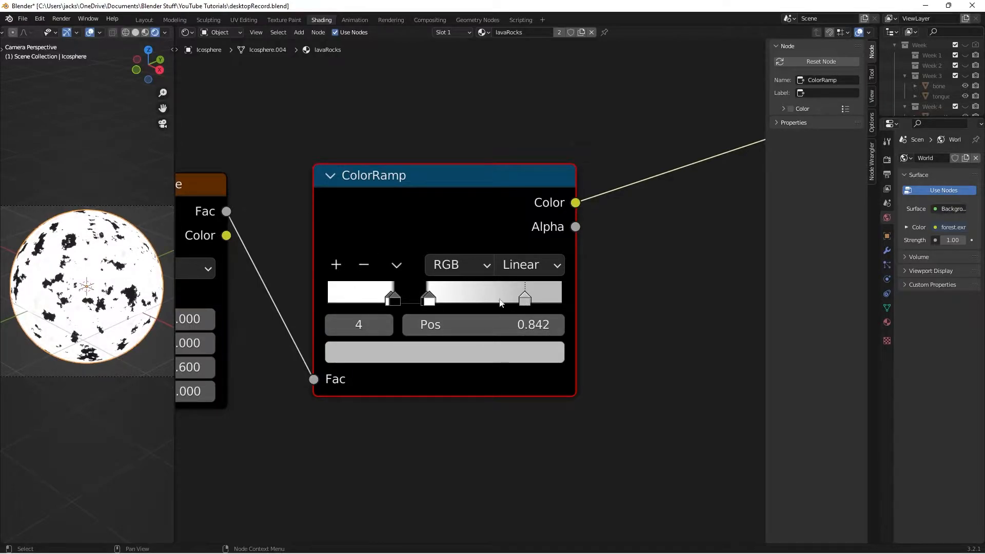
Add three stops between the white stop at 0.435 and the grey stop at 0.842, placing the first of them at 0.554
left_click(336, 265)
left_click(336, 265)
left_click(335, 264)
mouse_move(479, 302)
left_mouse_down()
mouse_move(500, 301)
mouse_move(454, 302)
mouse_move(464, 302)
left_mouse_up()
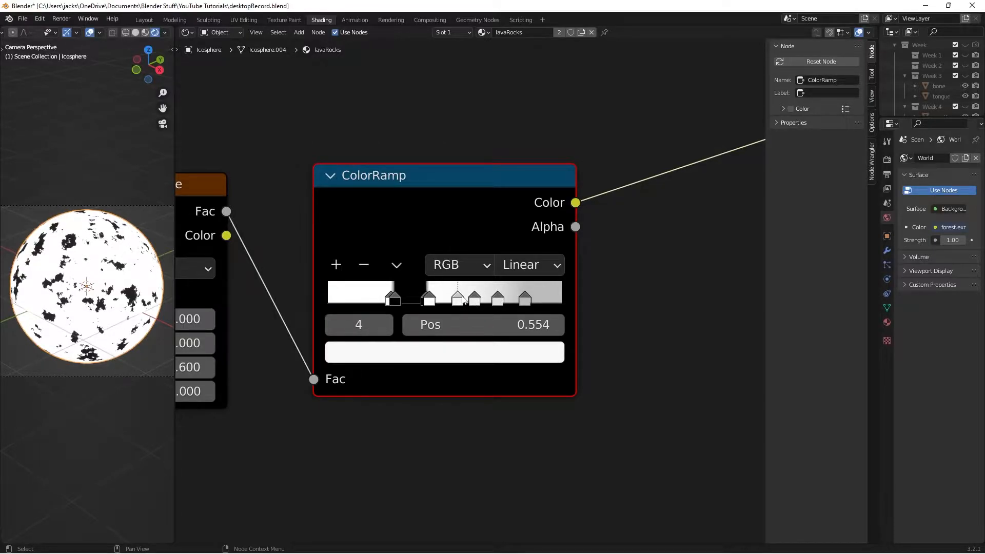
Make the ColorRamp stops at 0.554 and 0.842 pure white
left_click(472, 352)
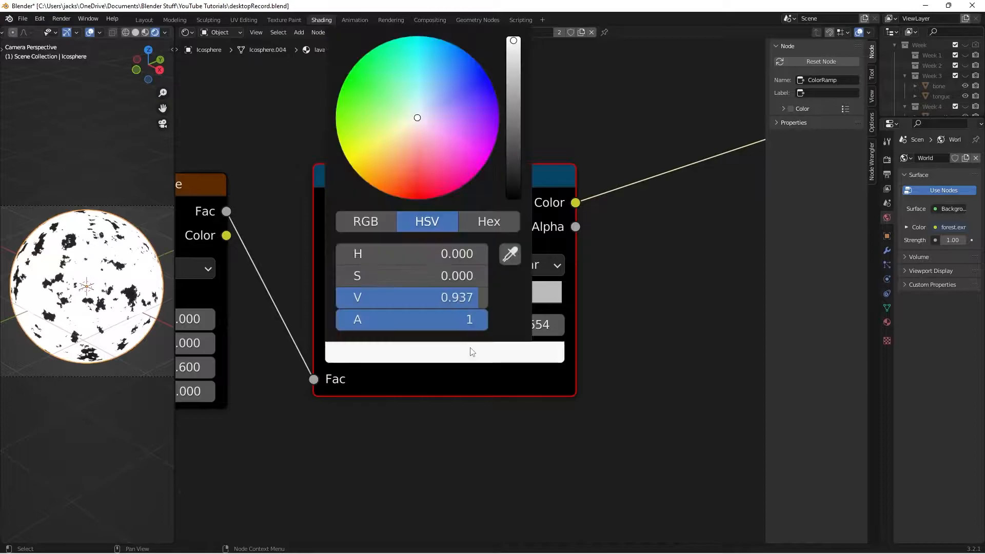
left_click_drag(514, 127, 513, 40)
left_click(525, 299)
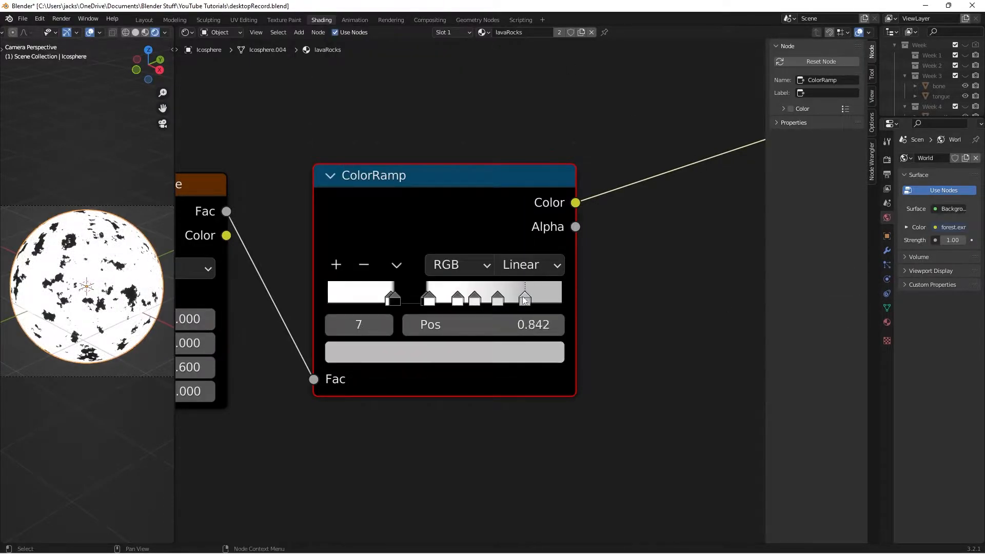
left_click(523, 361)
left_click_drag(506, 132, 512, 195)
Make the two ColorRamp stops at 0.628 and 0.725 black
left_click(473, 301)
left_click(472, 352)
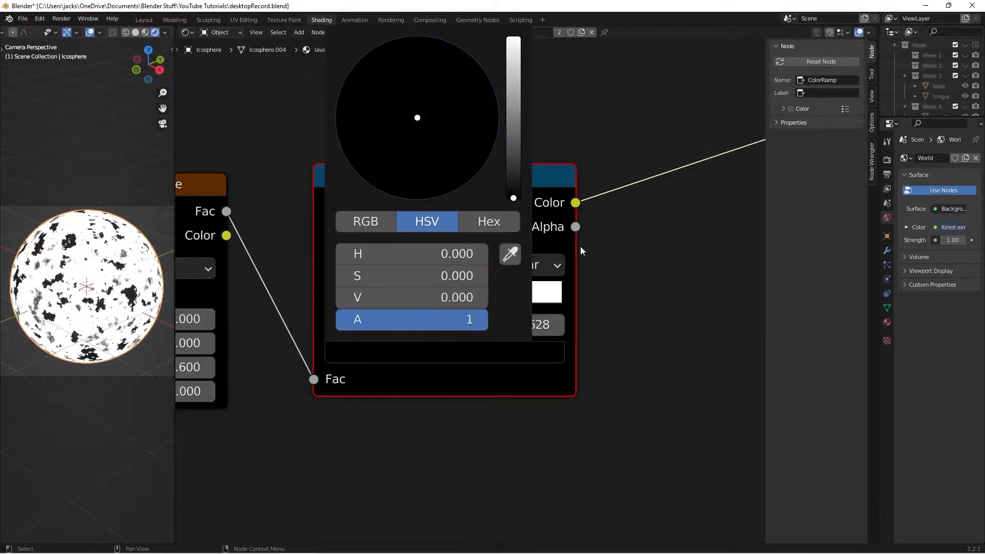
left_click(498, 299)
left_click(512, 358)
left_click_drag(513, 77, 513, 194)
scroll(548, 298, "up", 1)
scroll(552, 315, "right", 1, "ctrl")
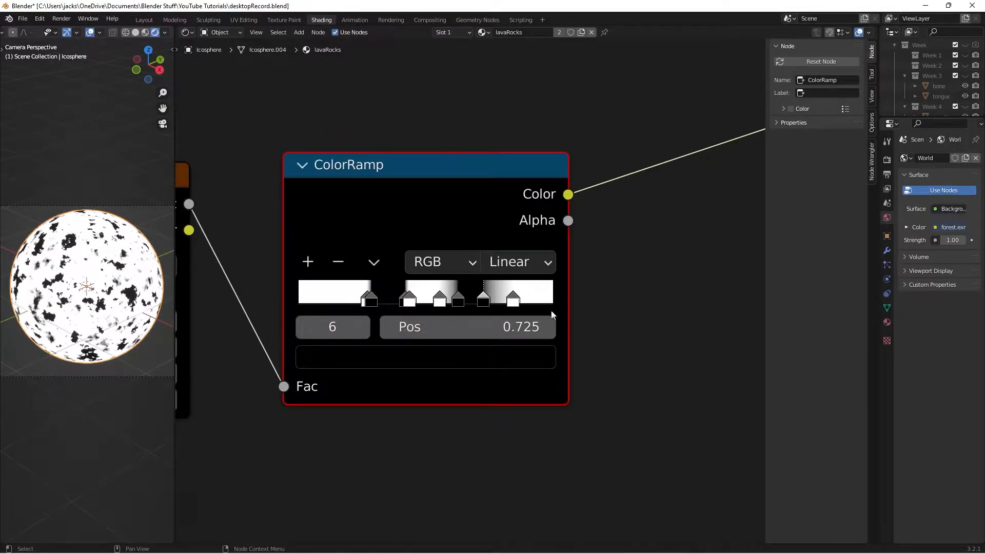
Set the white stop at 0.554 to position 0.602 and place the following black stop directly beside it
left_click(440, 298)
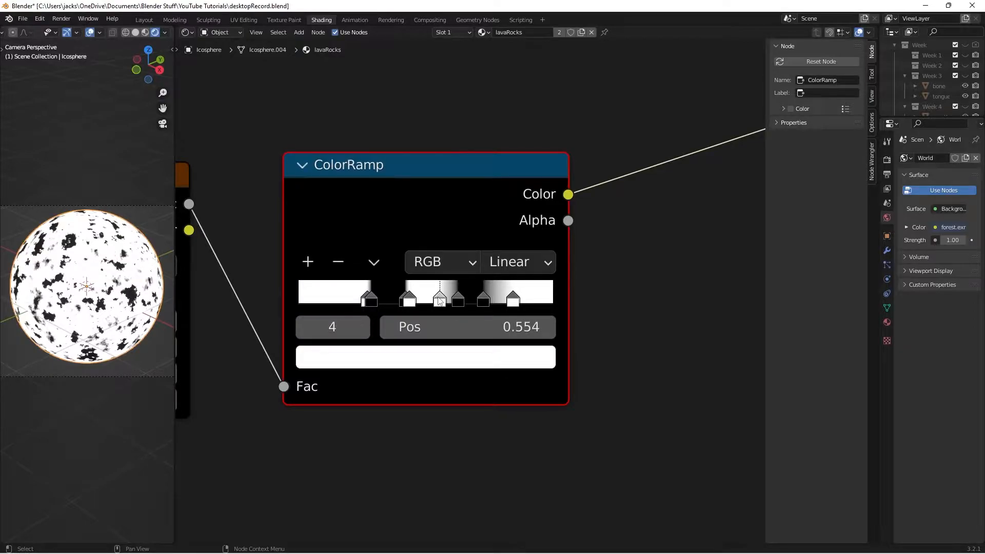
left_click(490, 328)
type(".602")
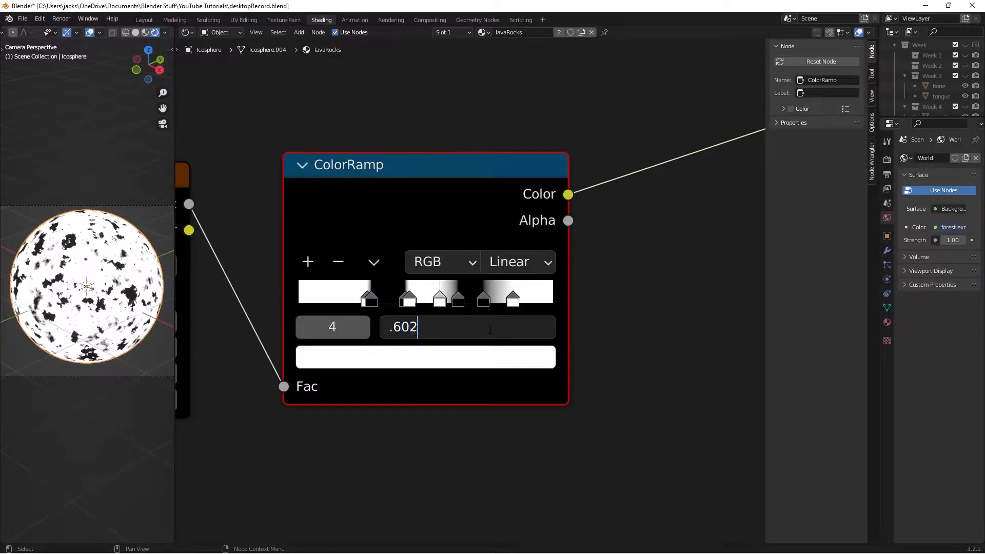
key("Return")
left_click(457, 300)
left_click(487, 327)
left_click(499, 329)
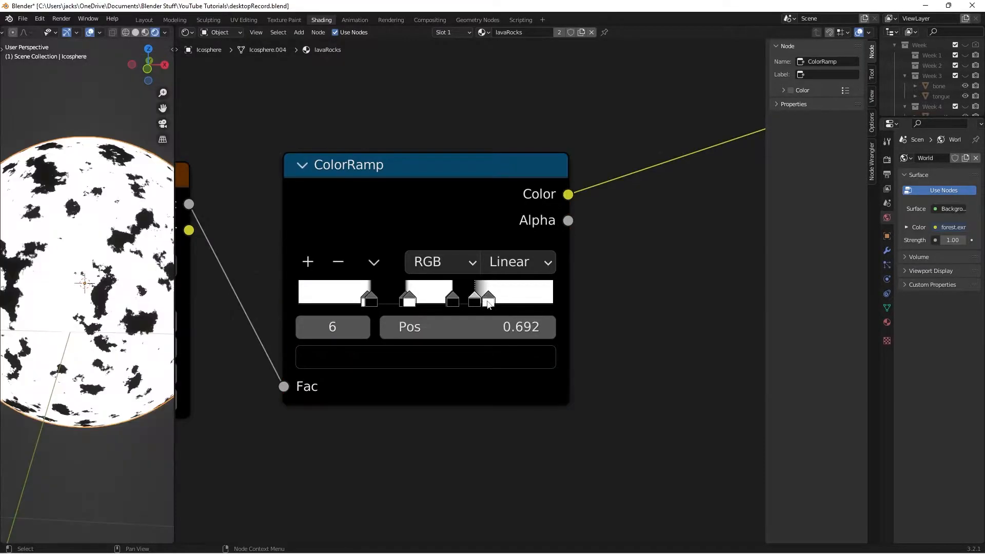
Set the ColorRamp's last black stop to position 0.648 and the last white stop to 0.651
mouse_move(475, 303)
left_mouse_down()
mouse_move(505, 302)
mouse_move(467, 301)
left_mouse_up()
left_click(494, 328)
type(".648")
key("Return")
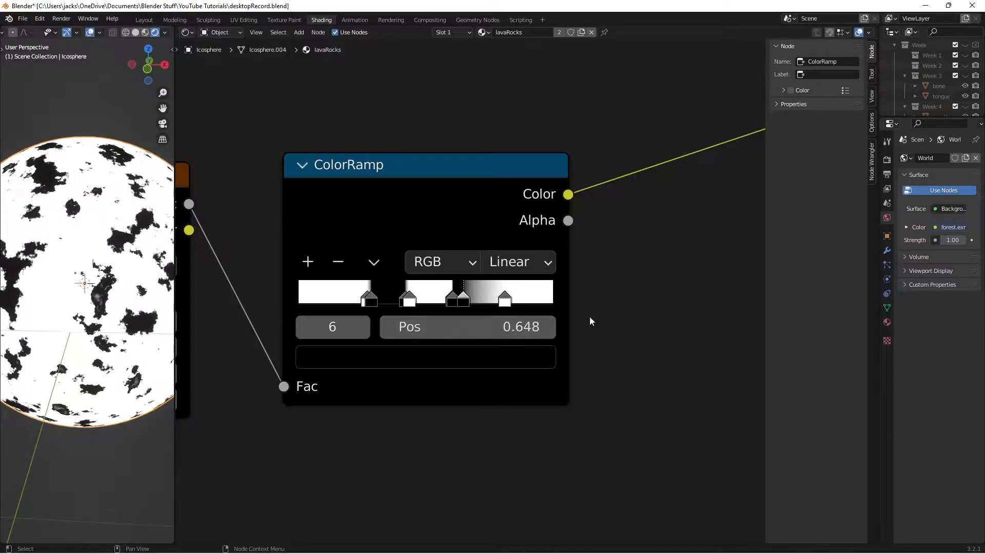
left_click(505, 300)
left_click(508, 319)
type(".65")
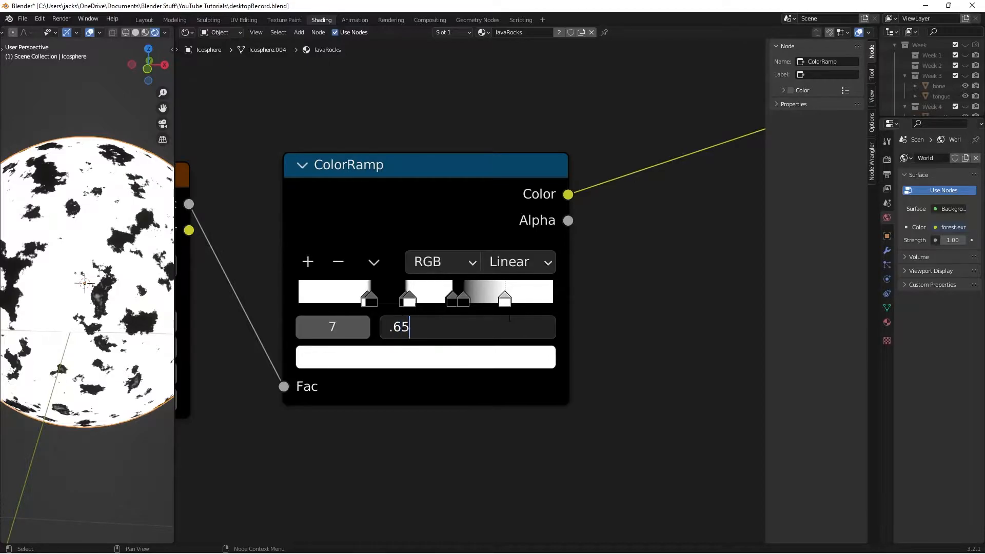
type("1")
key("Return")
Check the black and white pattern on other sides of the icosphere and save the file
scroll(46, 297, "up", 6)
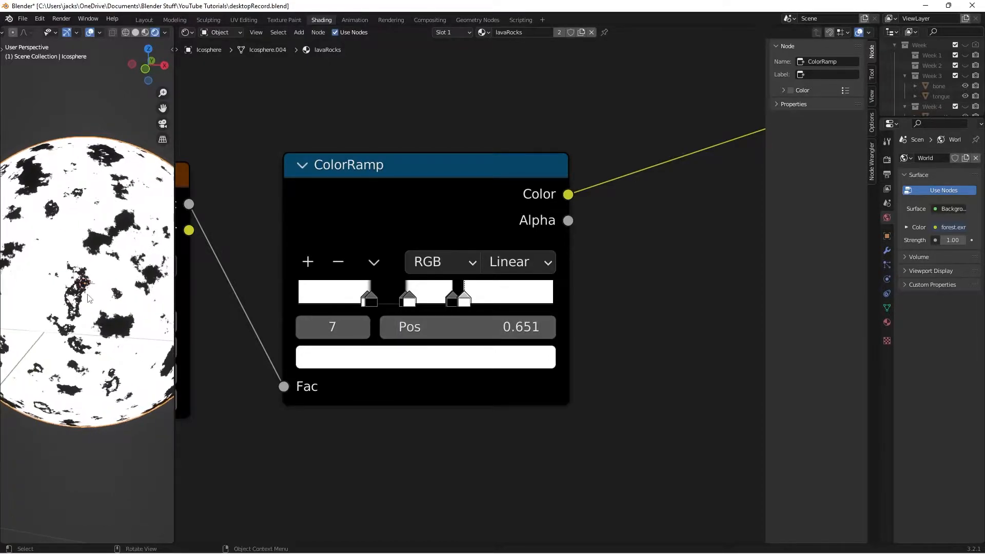
scroll(48, 329, "down", 8)
middle_click_drag(47, 328, 77, 303)
middle_click_drag(128, 368, 61, 272)
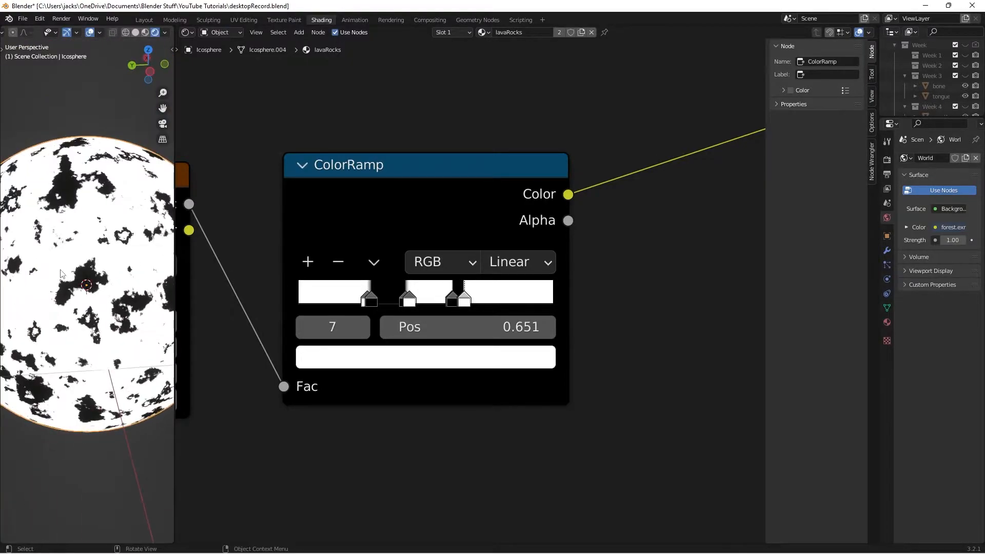
key("ctrl+s")
Move the Texture Coordinate, Mapping, Noise Texture and ColorRamp nodes together farther away from the Principled BSDF
scroll(614, 335, "down", 3)
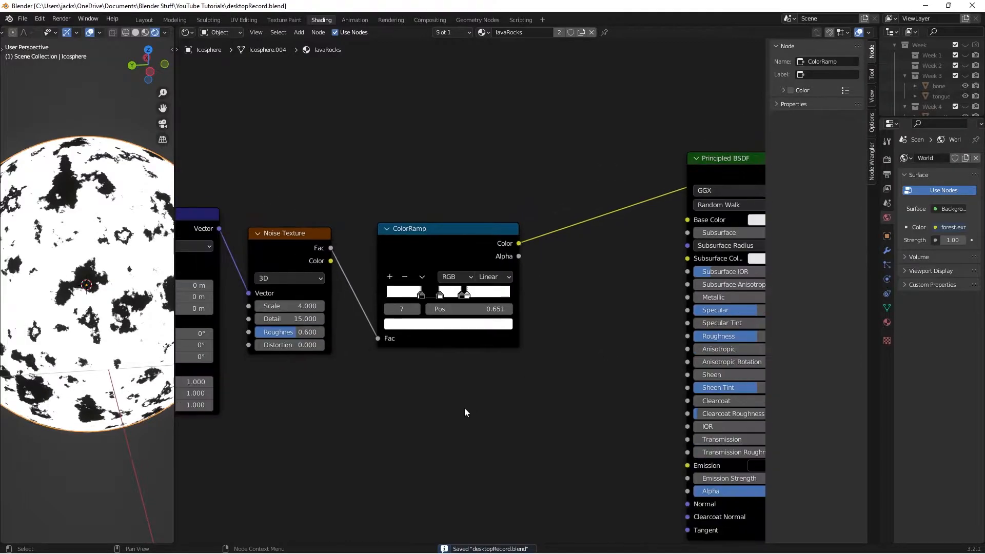
middle_click_drag(463, 408, 583, 310)
scroll(522, 284, "down", 3)
scroll(580, 248, "up", 2)
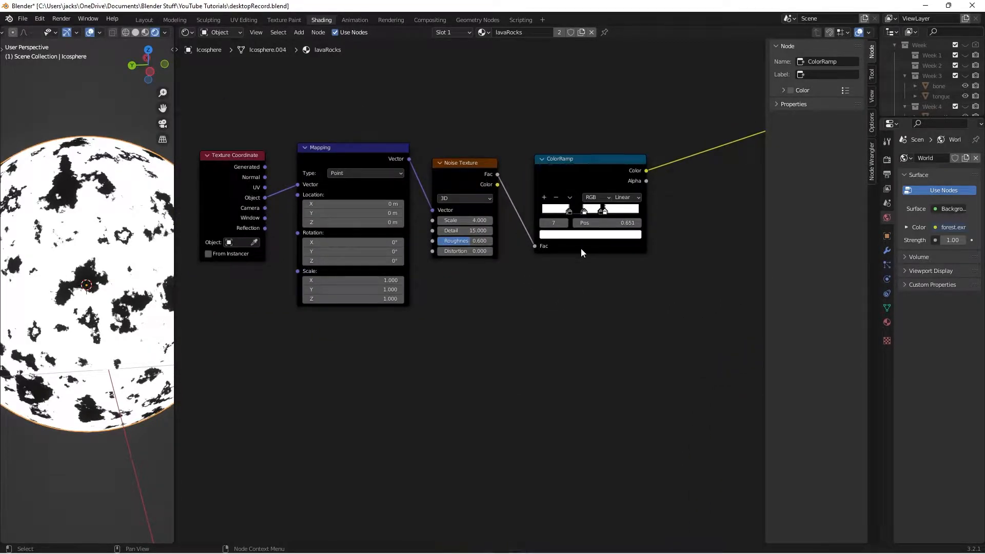
scroll(581, 248, "down", 1)
middle_click_drag(443, 285, 469, 296)
left_click_drag(253, 119, 576, 342)
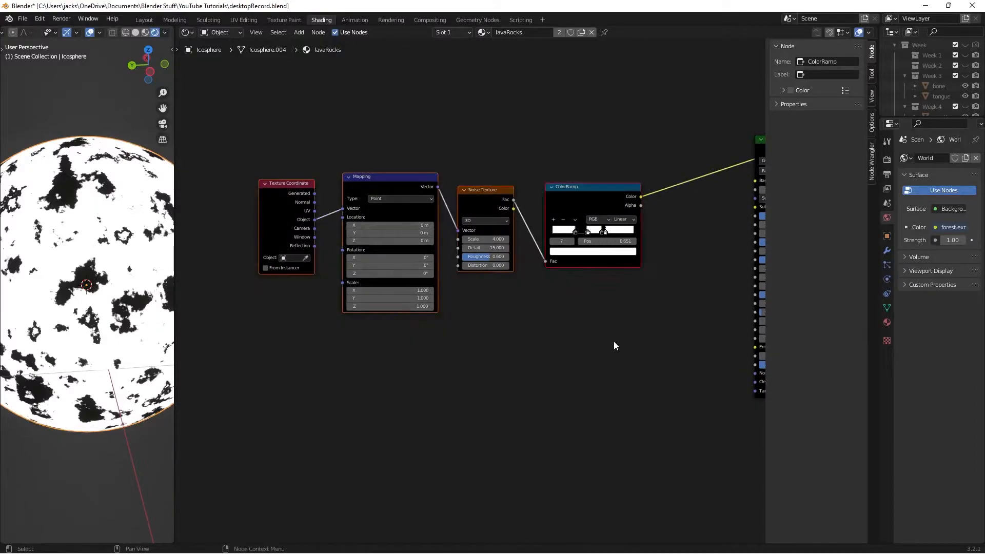
scroll(590, 346, "down", 1)
key("g")
left_click(377, 248)
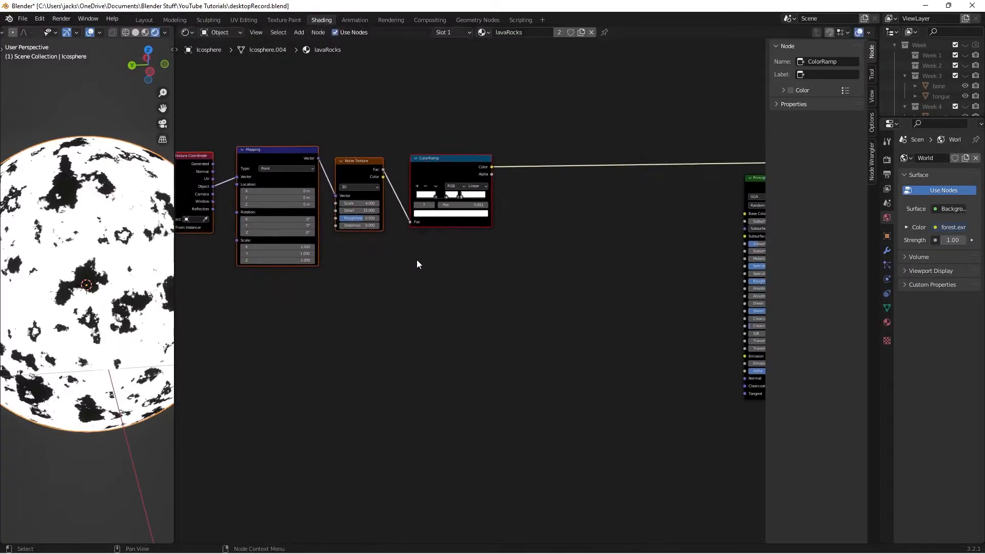
Move the ColorRamp node slightly closer to the Noise Texture node and save the file
left_click(416, 260)
scroll(482, 287, "up", 2)
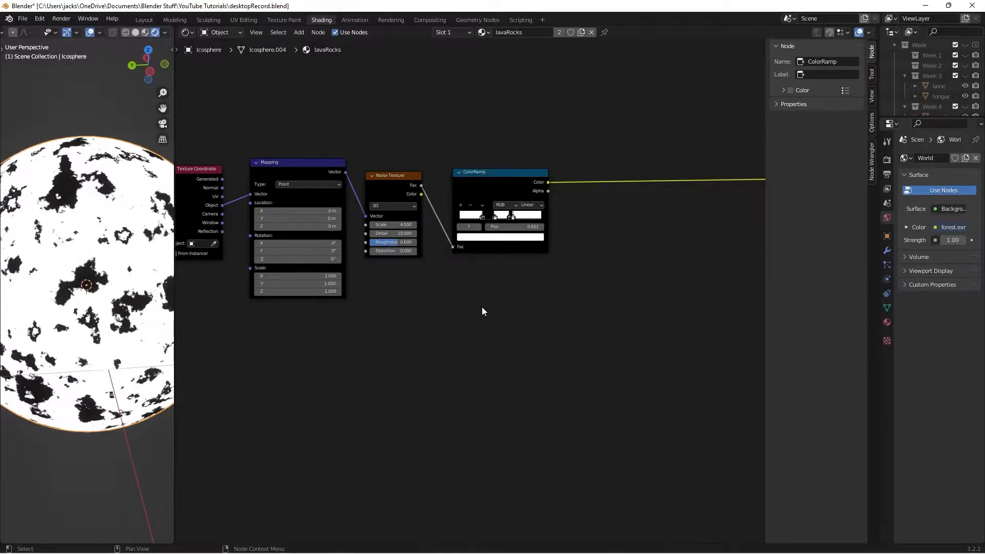
left_click(484, 173)
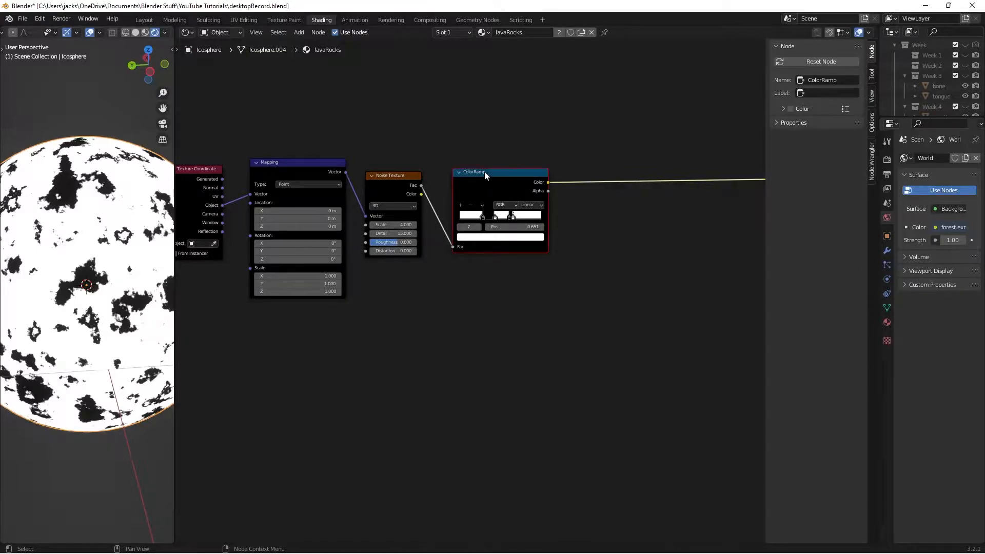
left_click_drag(484, 173, 471, 174)
left_click(593, 225)
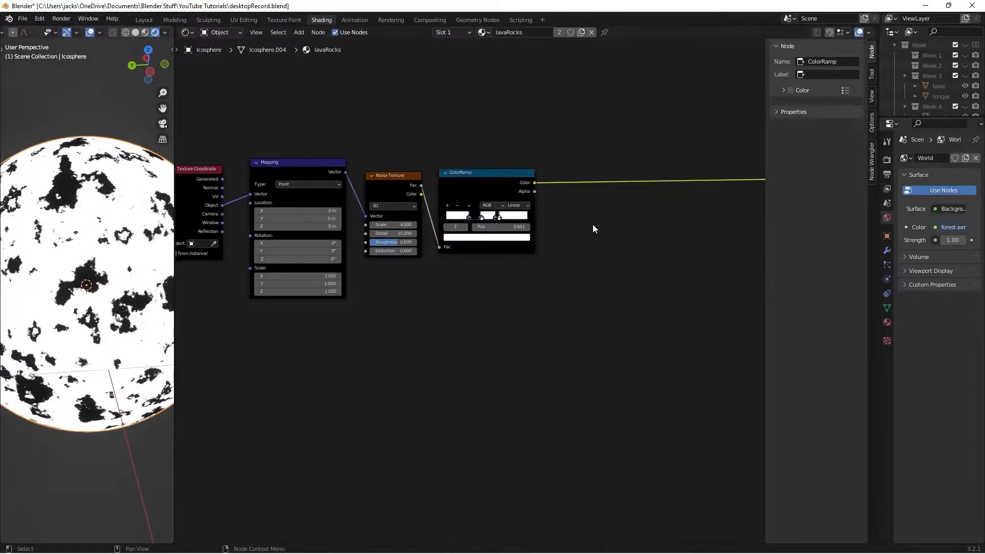
key("ctrl+s")
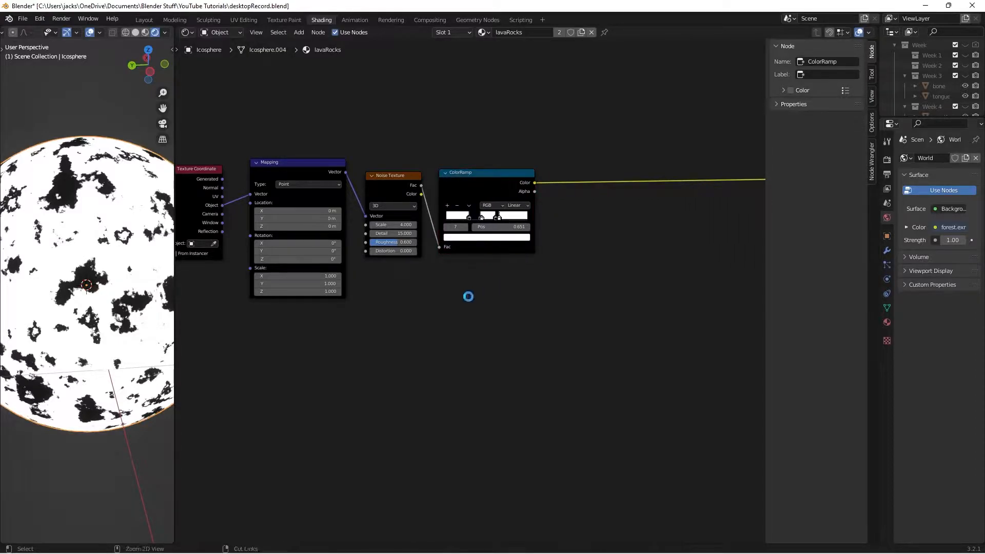
Enclose the Texture Coordinate, Mapping, Noise Texture and ColorRamp nodes in a frame
key("Home")
left_click_drag(228, 140, 610, 332)
key("ctrl+j")
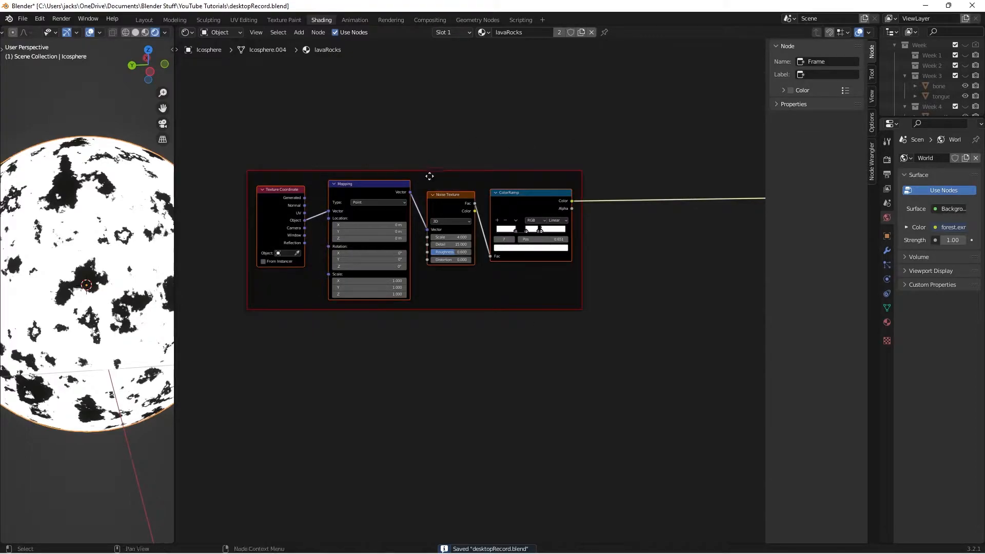
Label the frame around the noise mask nodes "MAIN MASK" and save the file
left_click_drag(435, 176, 435, 171)
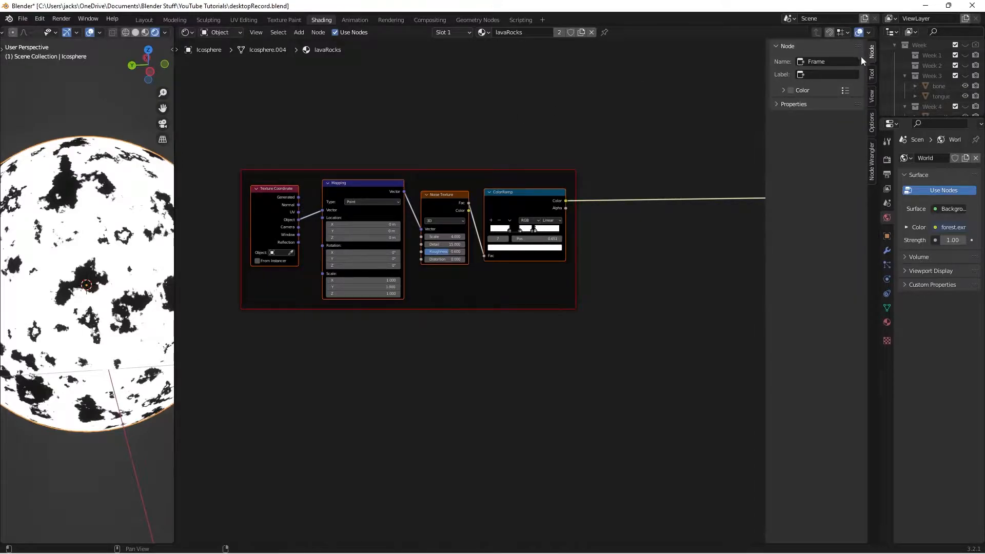
left_click(822, 75)
type("MAIN MASK")
key("Return")
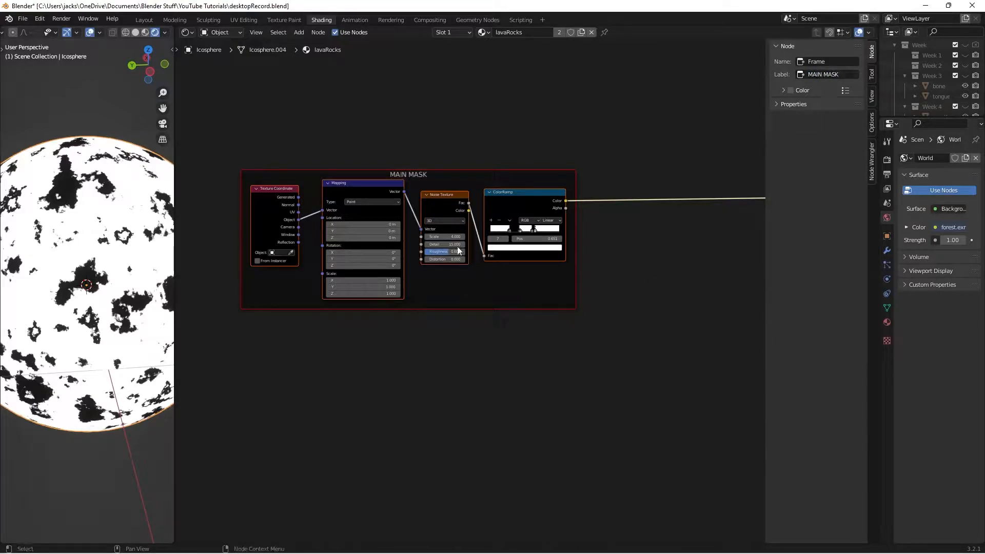
scroll(595, 331, "down", 2)
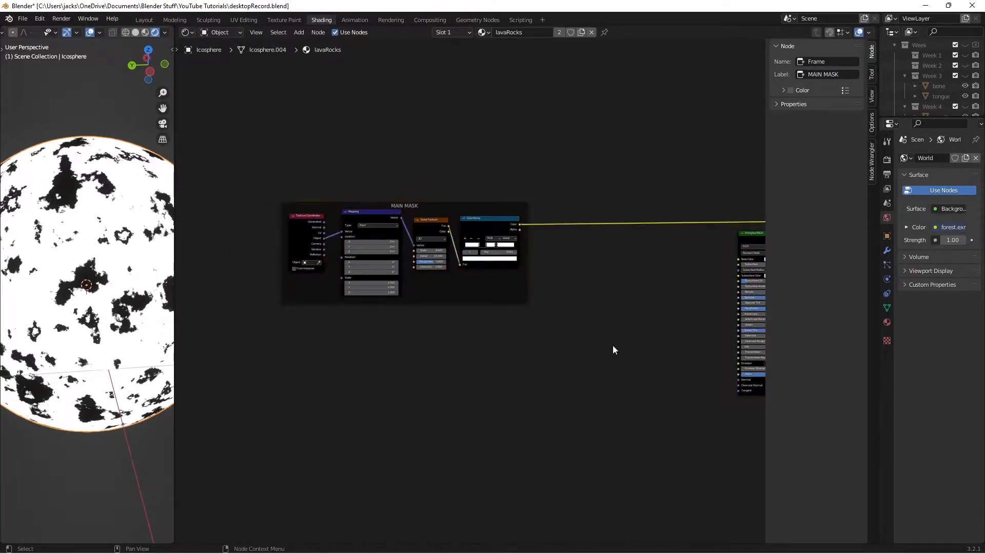
key("ctrl+s")
Move the MAIN MASK frame farther up and away from the Principled BSDF
left_click_drag(486, 296, 437, 275)
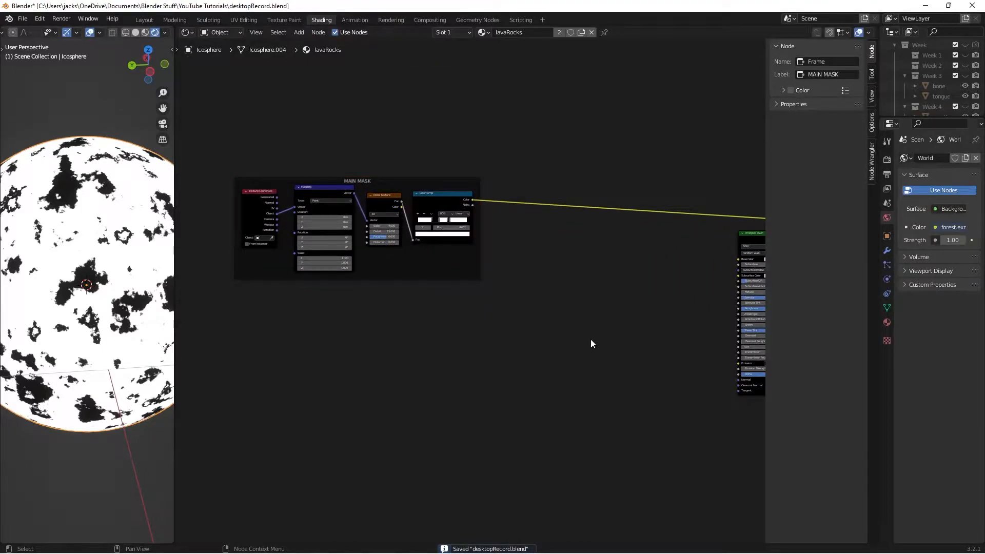
scroll(590, 338, "up", 1)
scroll(600, 308, "down", 1)
Add a Musgrave Texture node below the MAIN MASK frame with its own Texture Coordinate and Mapping nodes connected
middle_click_drag(600, 308, 646, 242)
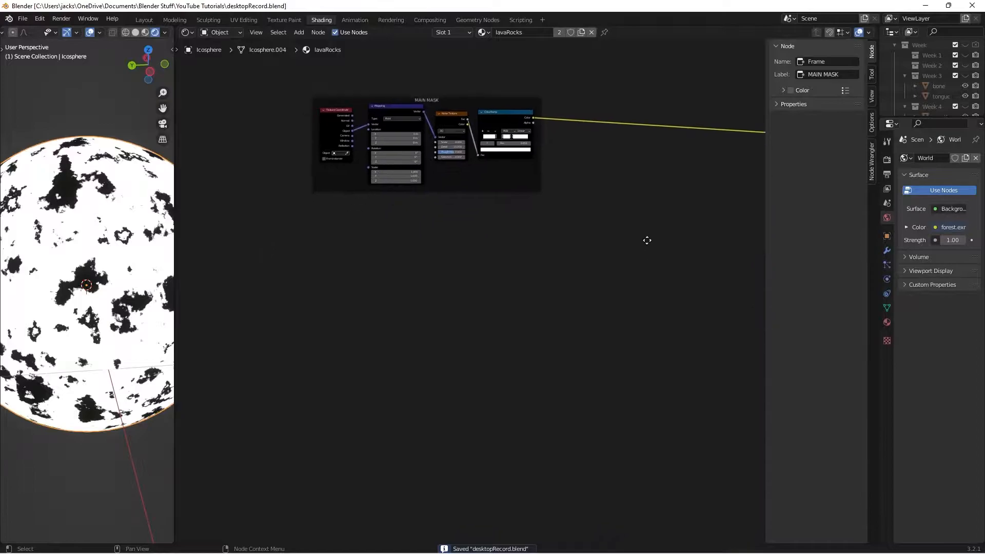
scroll(525, 218, "up", 1)
key("shift+a")
left_click(483, 257)
type("mus")
key("Return")
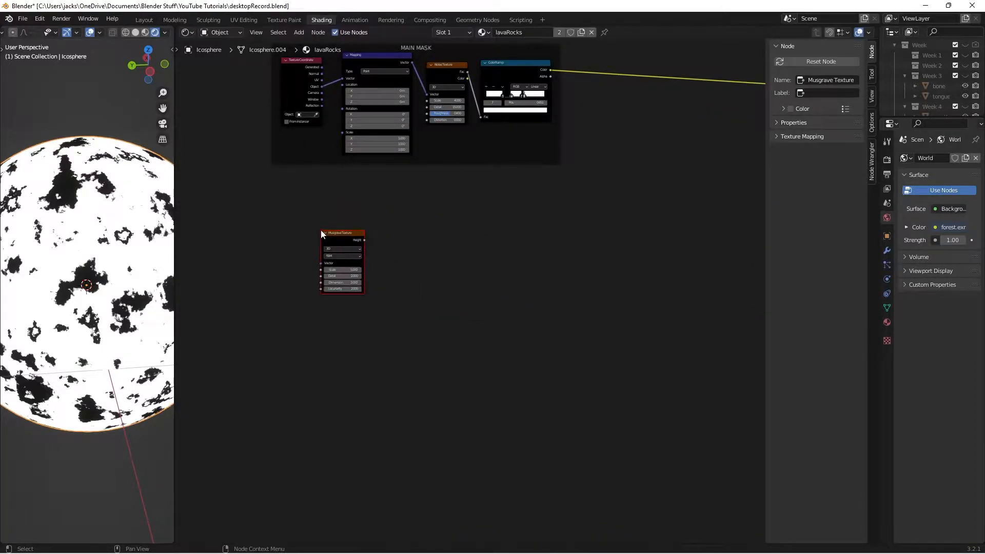
key("ctrl+t")
middle_click_drag(442, 285, 501, 292)
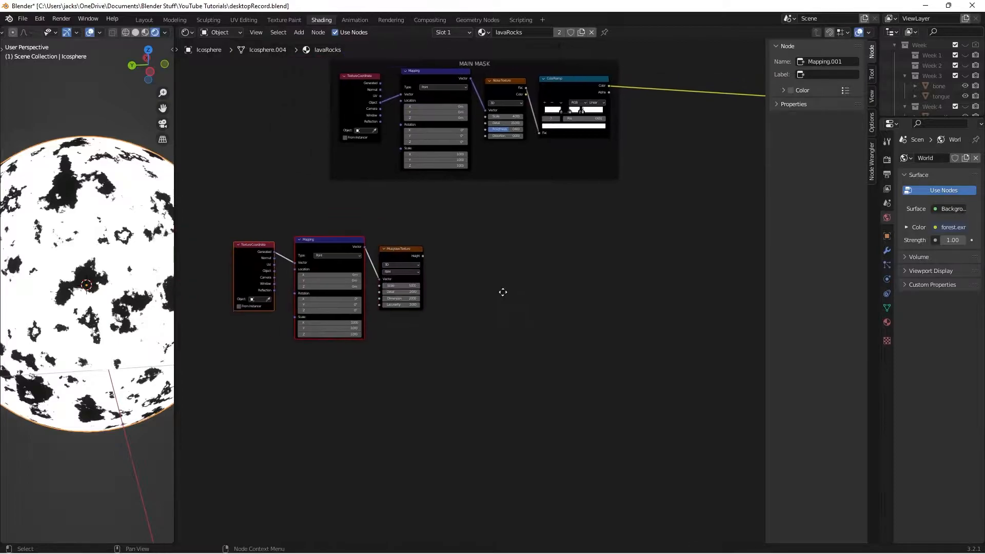
Feed the new Mapping node from the Object coordinates and preview the Musgrave Texture on the icosphere
scroll(501, 292, "up", 1)
left_click_drag(223, 265, 253, 259)
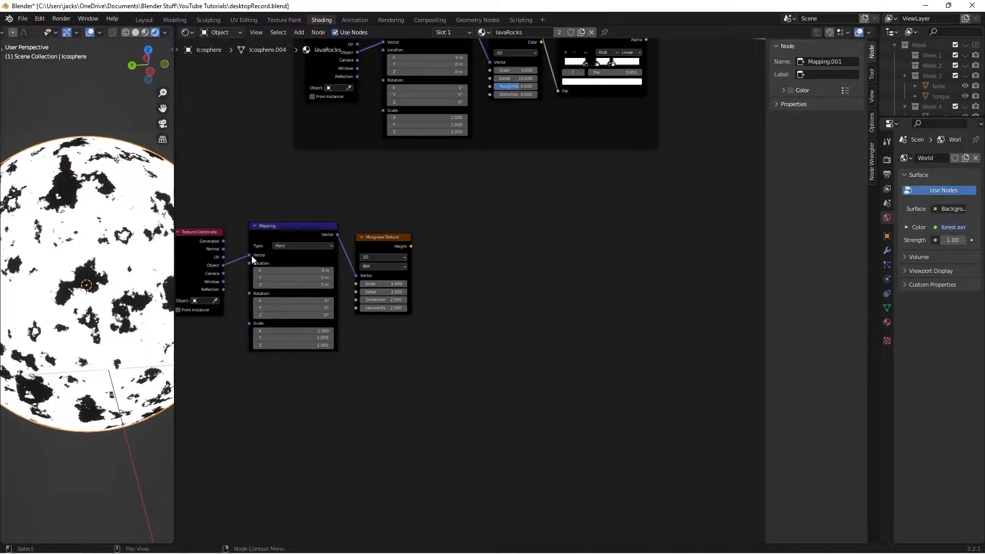
left_click(271, 250)
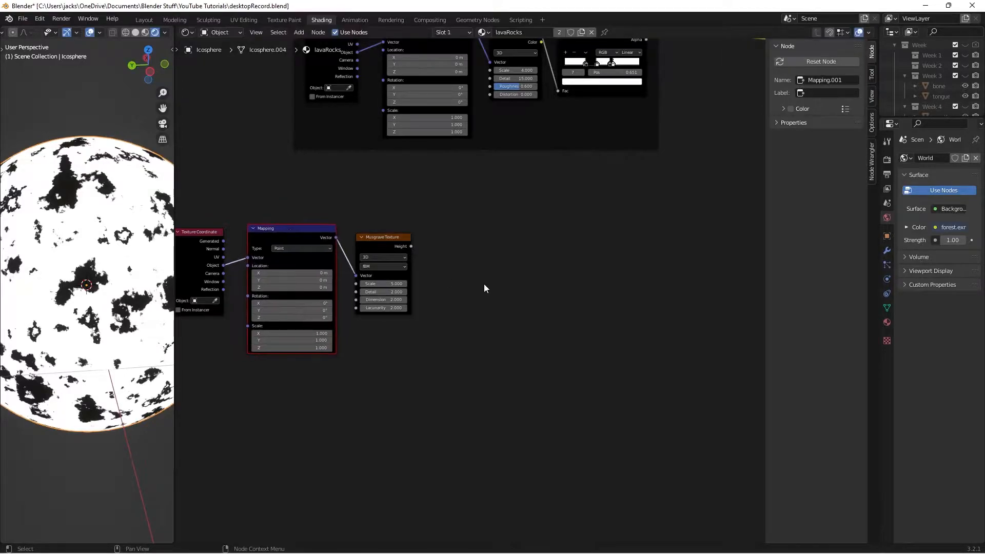
scroll(478, 282, "down", 1)
left_click_drag(388, 225, 392, 215)
left_click(392, 215, "ctrl+shift")
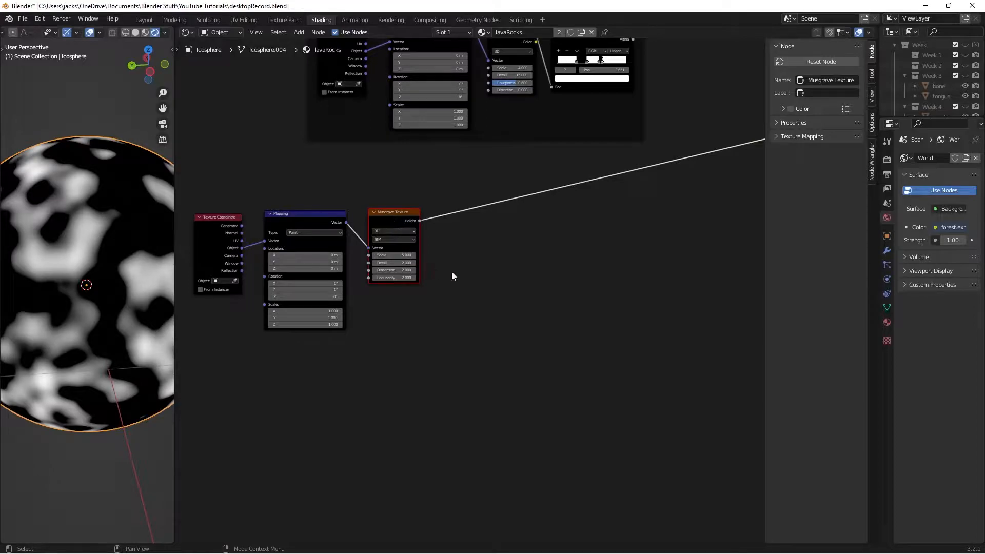
Change the Musgrave Texture type to Multifractal
middle_click_drag(500, 279, 551, 288)
scroll(555, 295, "up", 1)
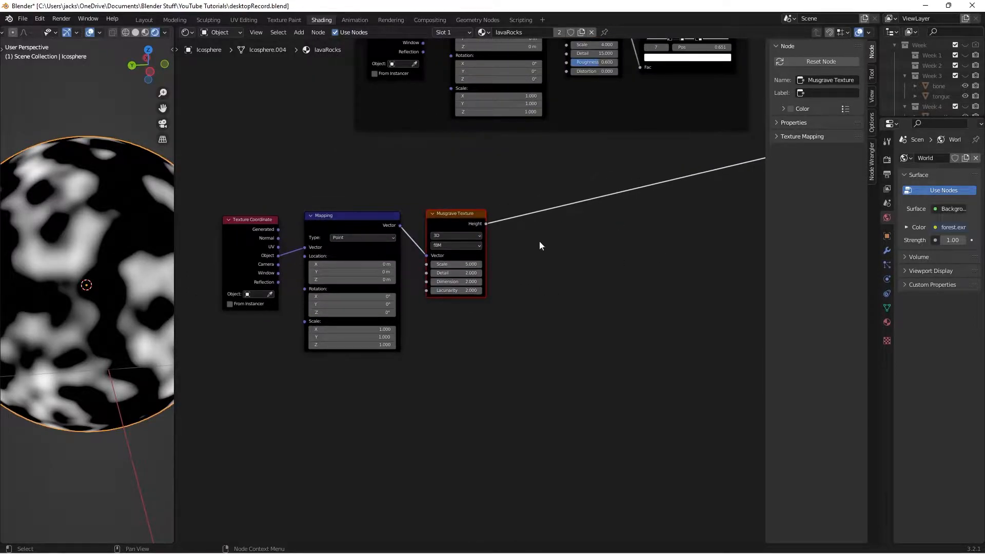
left_click(452, 246)
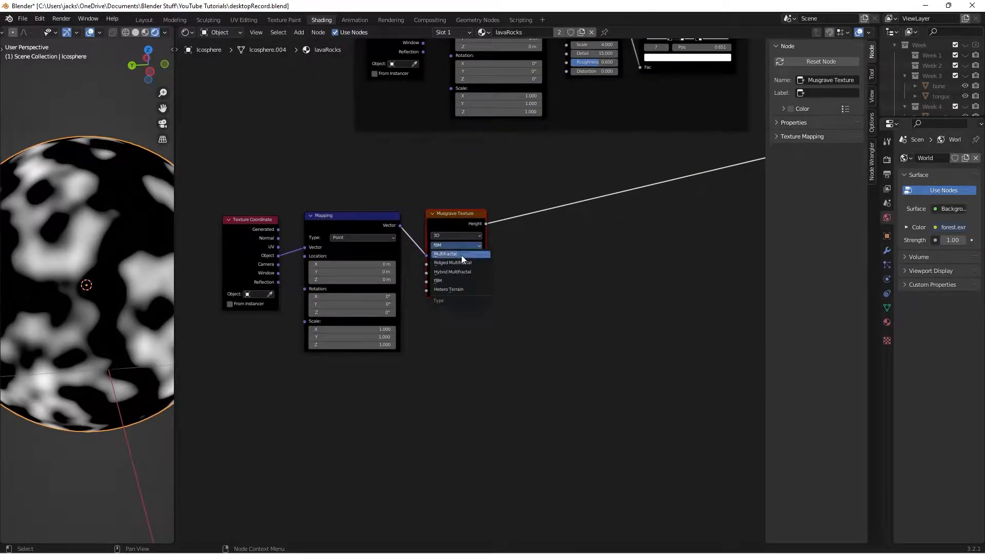
left_click(461, 254)
scroll(480, 272, "up", 1)
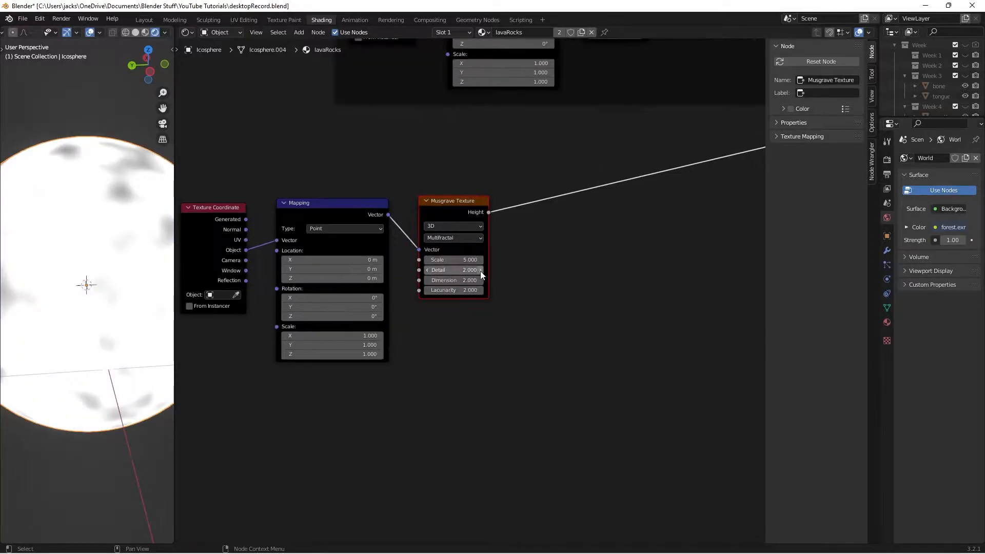
Set the Musgrave Texture's Scale to 10.2, Detail to 8 and Dimension to 0.1
left_click(470, 260)
type("10")
key("Return")
left_click(471, 260)
type("10.2")
key("Tab")
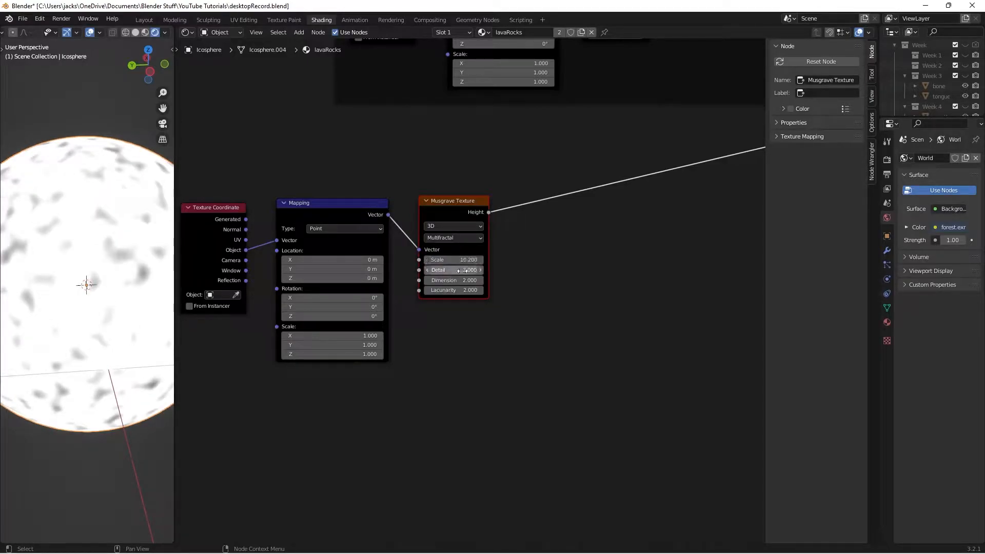
type("8")
key("Tab")
type("0")
key("Return")
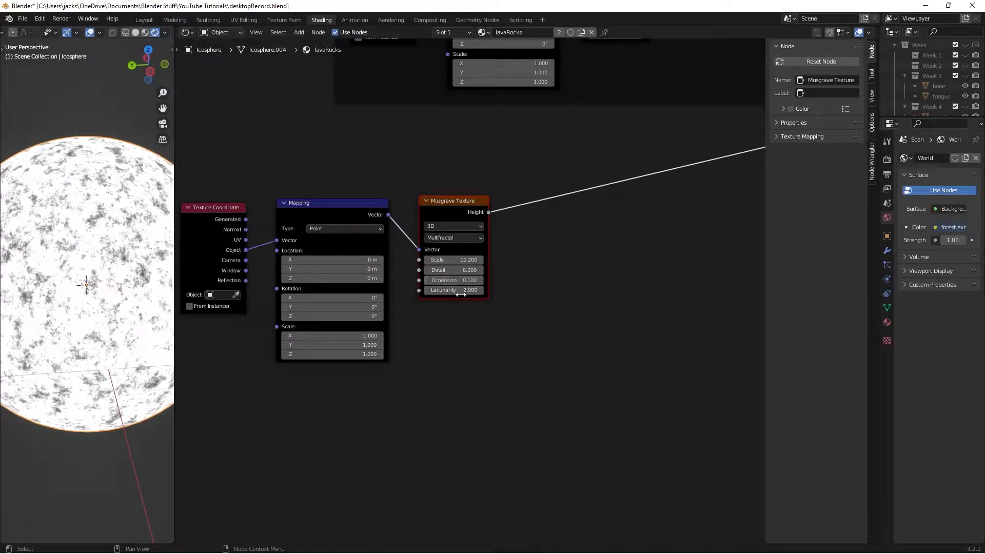
Set the Musgrave Texture's Lacunarity to 3.5 and save the file
left_click(464, 291)
type("3.5")
key("Return")
middle_click_drag(85, 289, 73, 283)
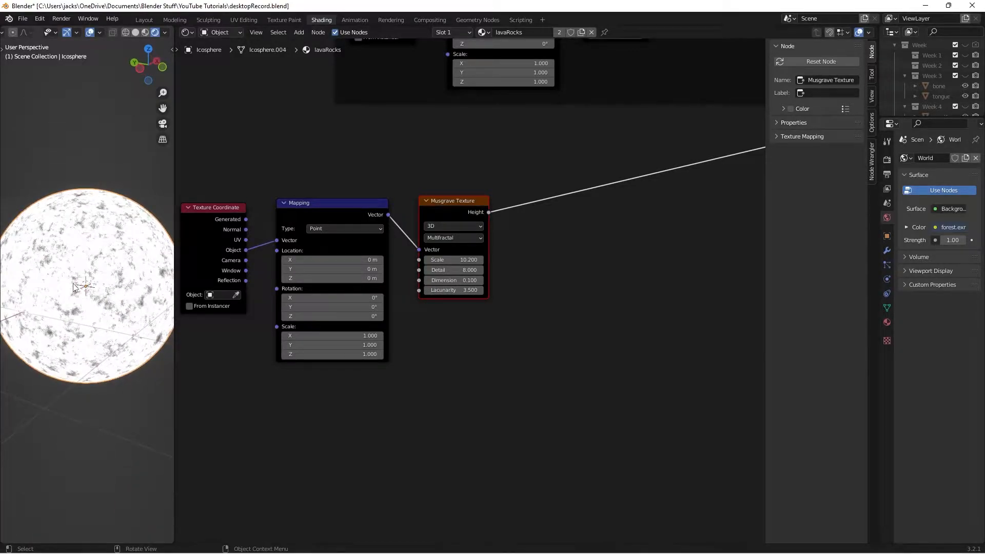
key("ctrl+s")
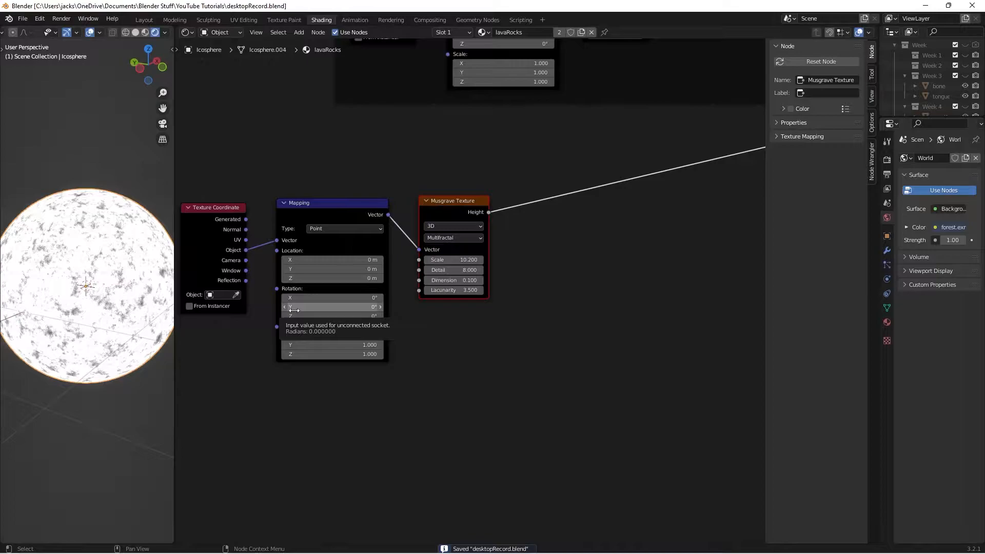
Insert a ColorRamp node on the Musgrave Texture's Height output link
scroll(515, 329, "down", 2)
left_click(500, 318)
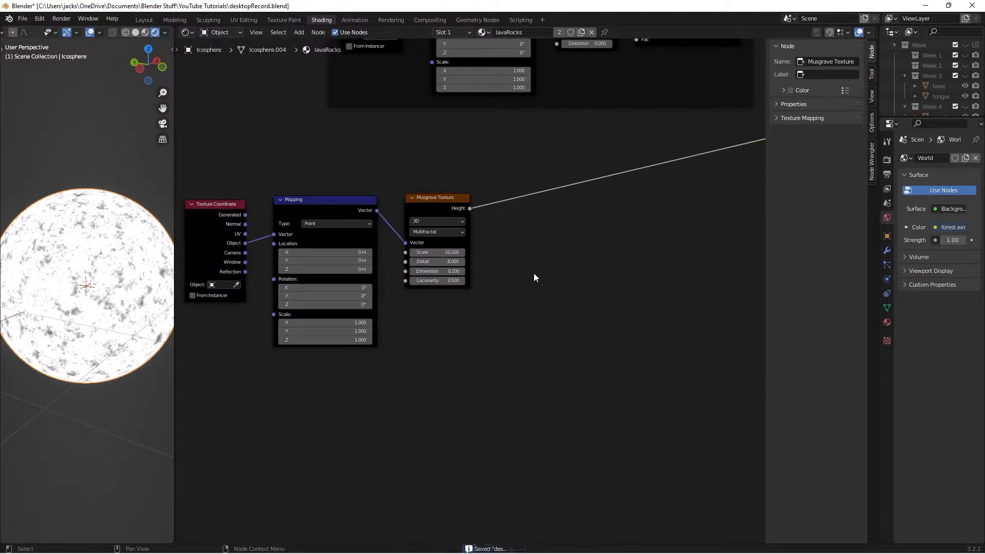
key("shift+a")
type("ramp")
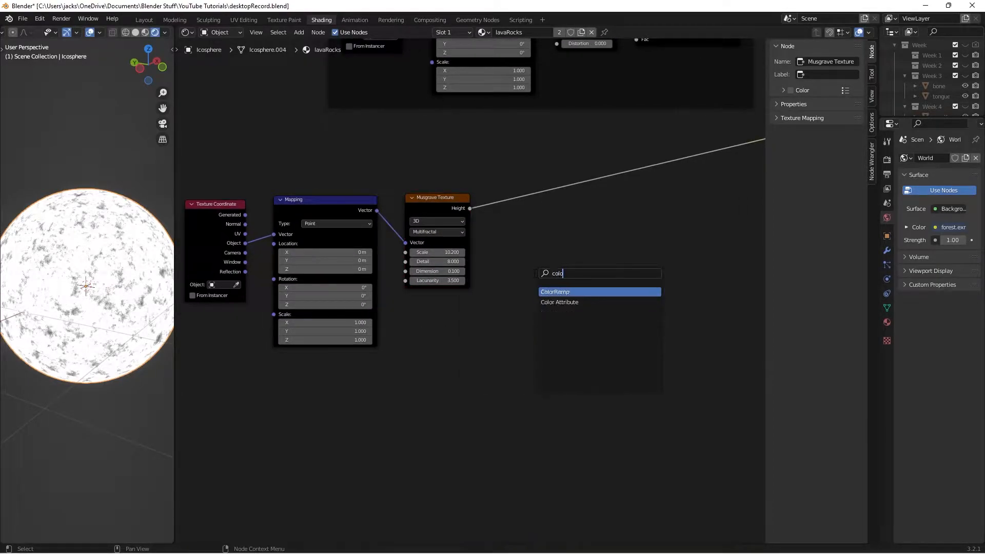
key("Return")
left_click(505, 186)
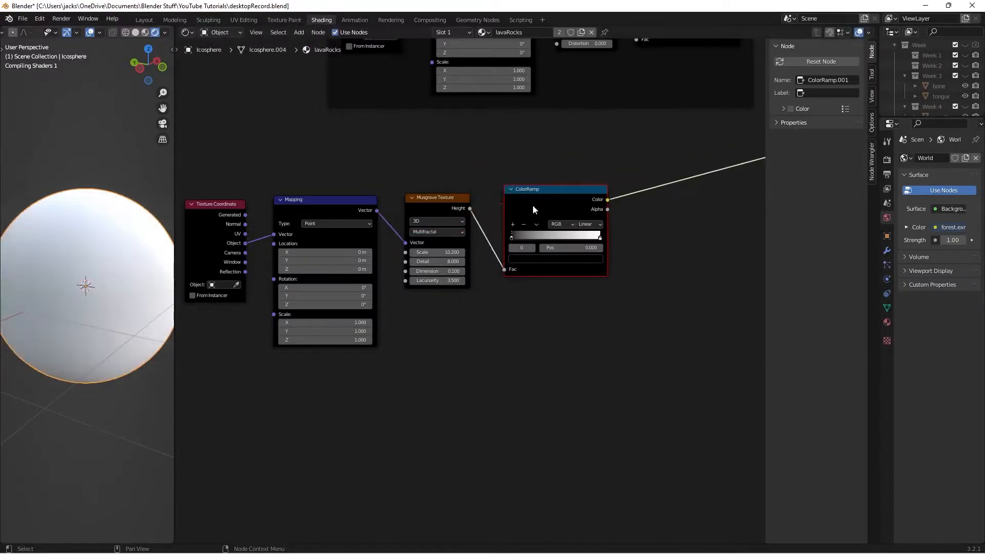
Reverse the Musgrave ColorRamp with the black stop at the far end and the white stop at 0.714, and save the file
scroll(537, 205, "up", 3)
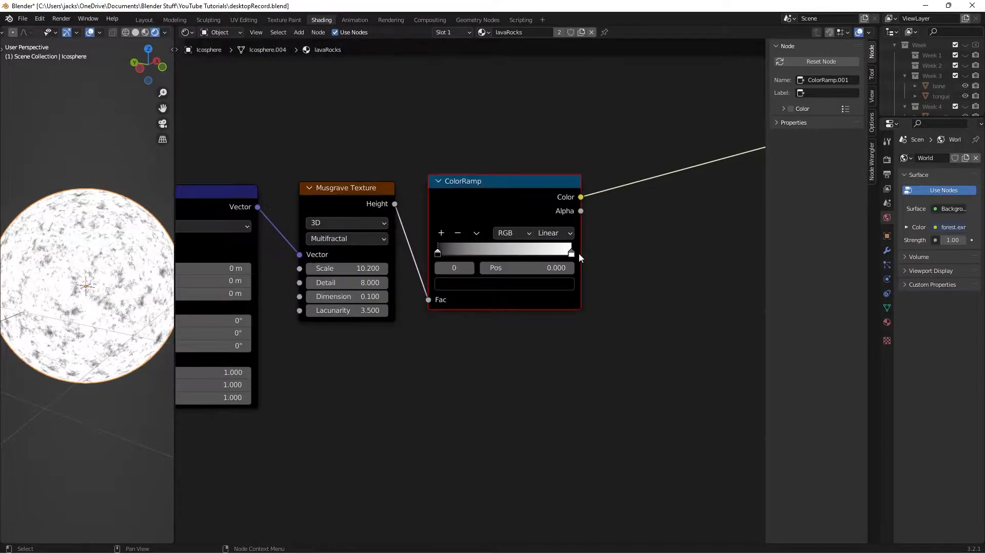
left_click_drag(437, 253, 578, 252)
left_click_drag(503, 254, 533, 260)
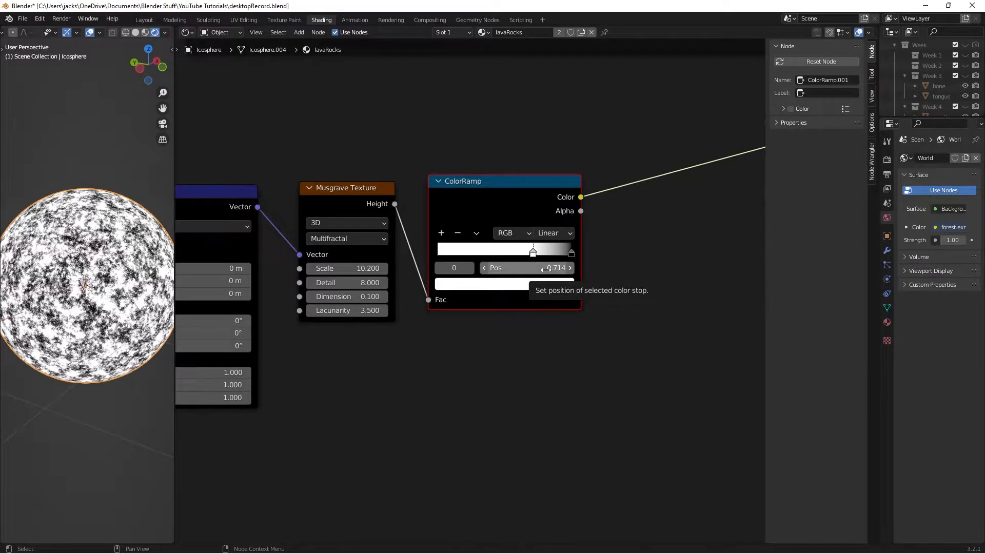
scroll(91, 272, "up", 2)
key("ctrl+s")
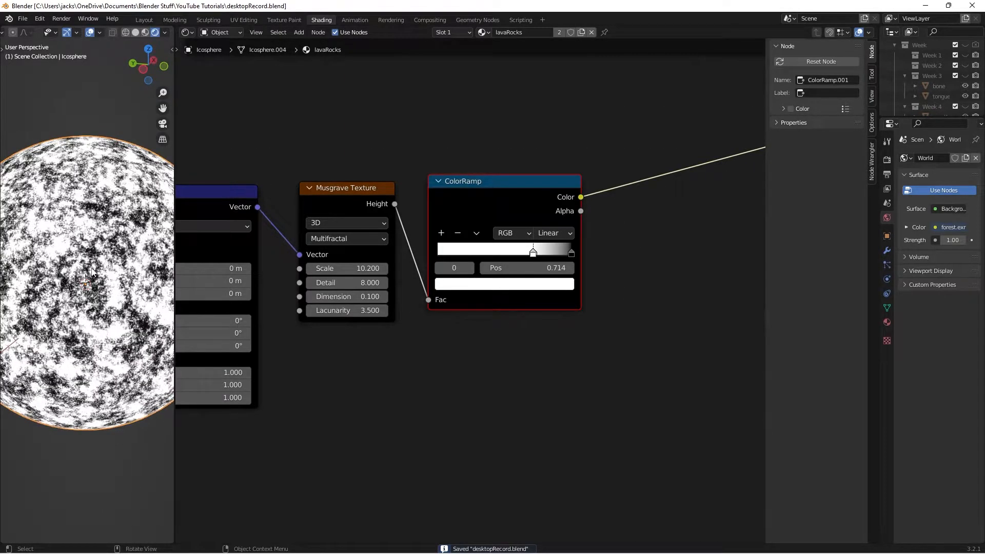
scroll(91, 272, "down", 2)
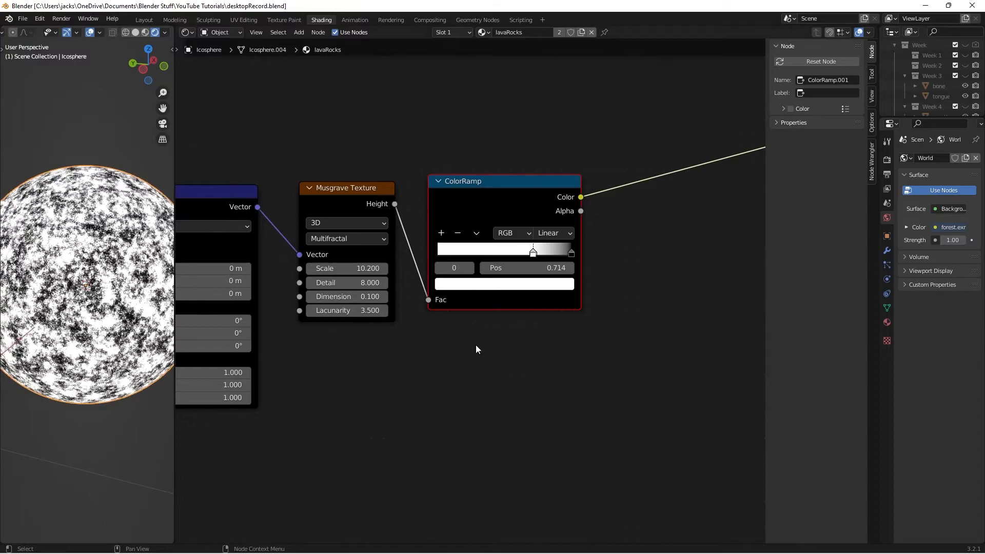
Add a Noise Texture node below the Musgrave Texture and connect the Mapping node's Vector output to it
middle_click_drag(502, 356, 494, 312)
left_click(494, 313)
key("shift+a")
type("noi")
key("Down")
key("Return")
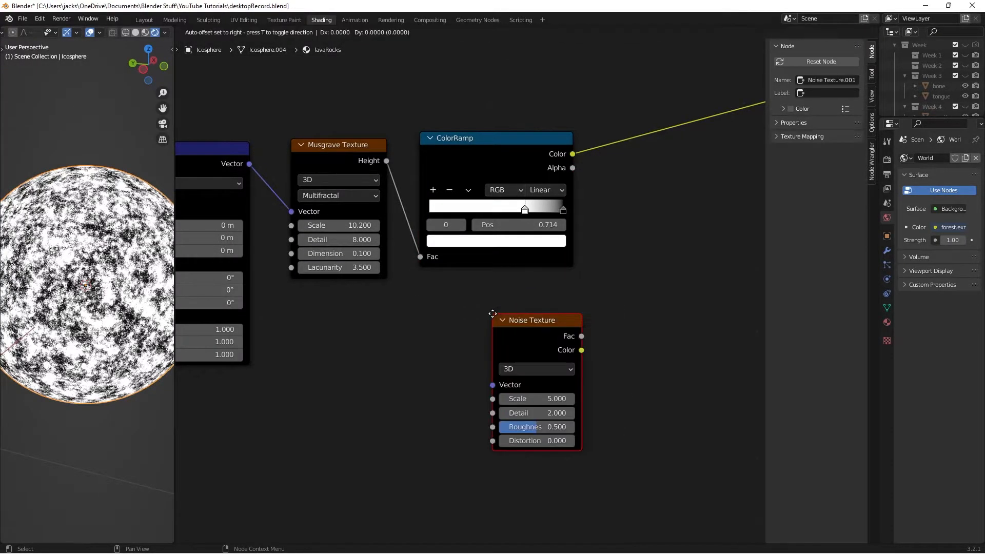
left_click(302, 287)
left_click_drag(249, 164, 301, 365)
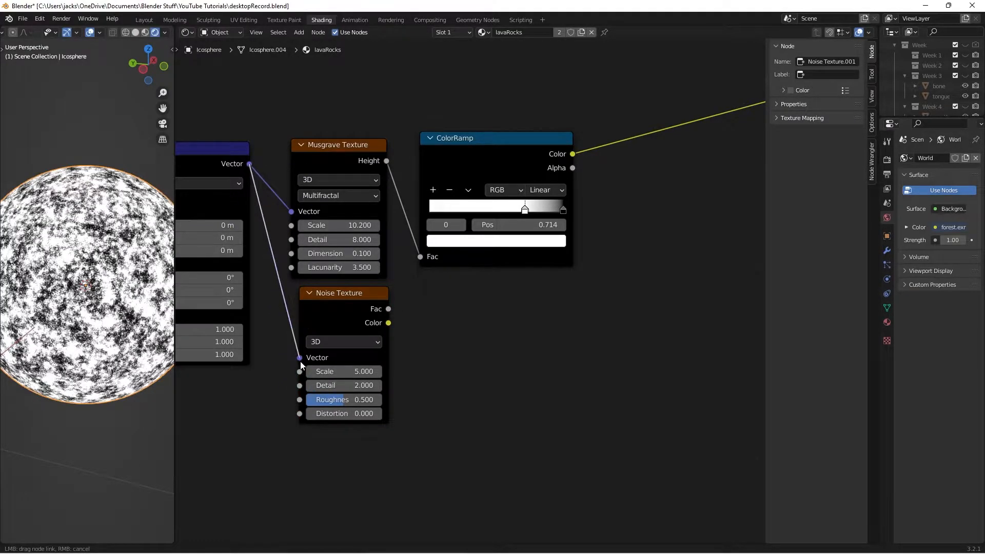
Preview the new Noise Texture on the icosphere and set its Scale to 2 and Detail to 10
left_click(333, 307, "ctrl+shift")
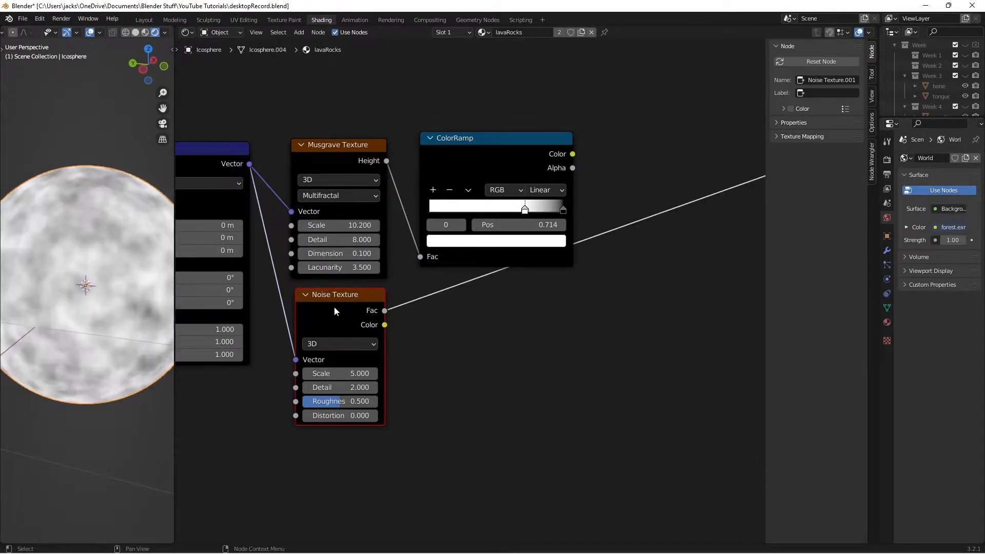
left_click(354, 373)
type("2")
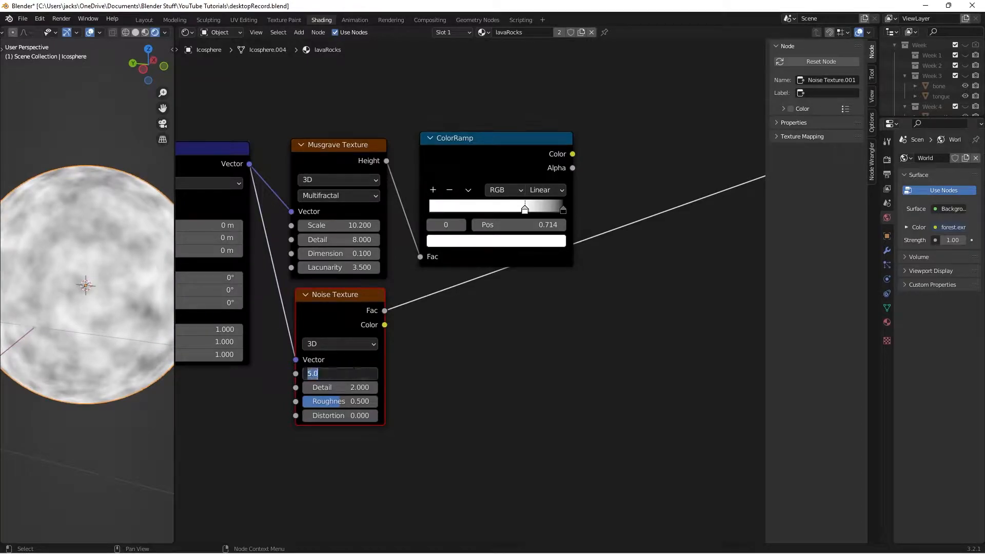
key("Return")
left_click(338, 387)
type("10")
key("Return")
Set the new Noise Texture's Roughness to 0.6 and Distortion to 1, and save the file
left_click(347, 401)
type("0.6")
key("Return")
left_click(348, 415)
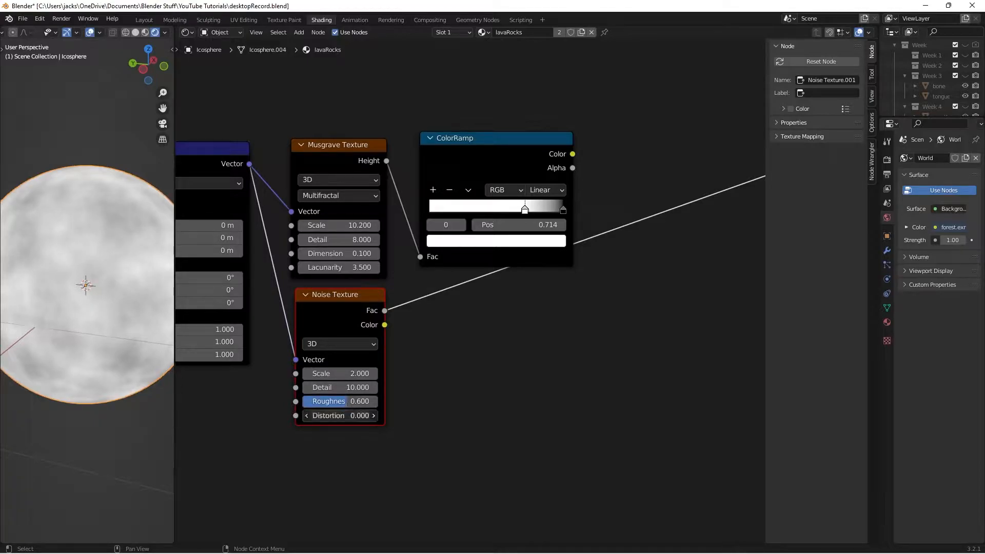
type("1")
key("Return")
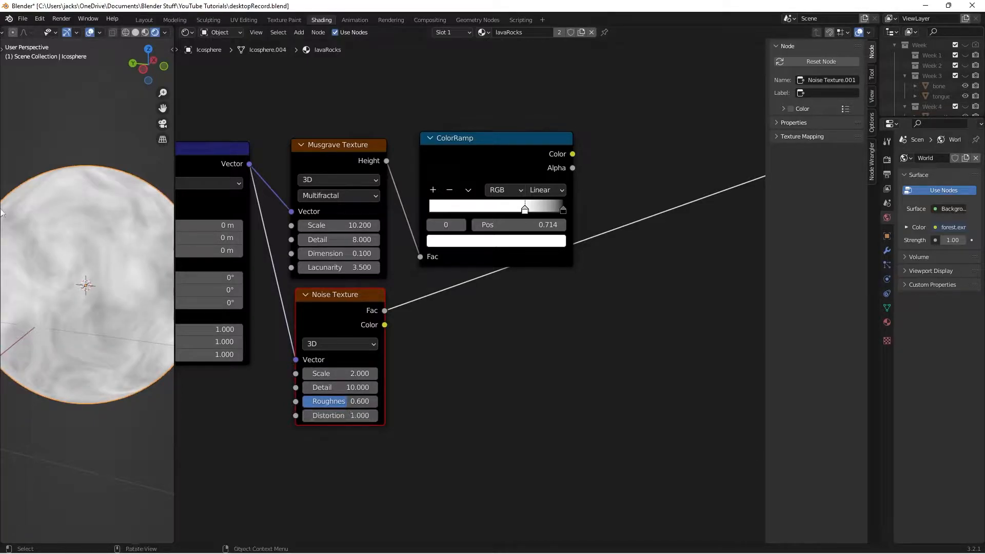
key("ctrl+s")
Insert a ColorRamp node on the new Noise Texture's Fac output link, below the Musgrave ColorRamp
key("shift+a")
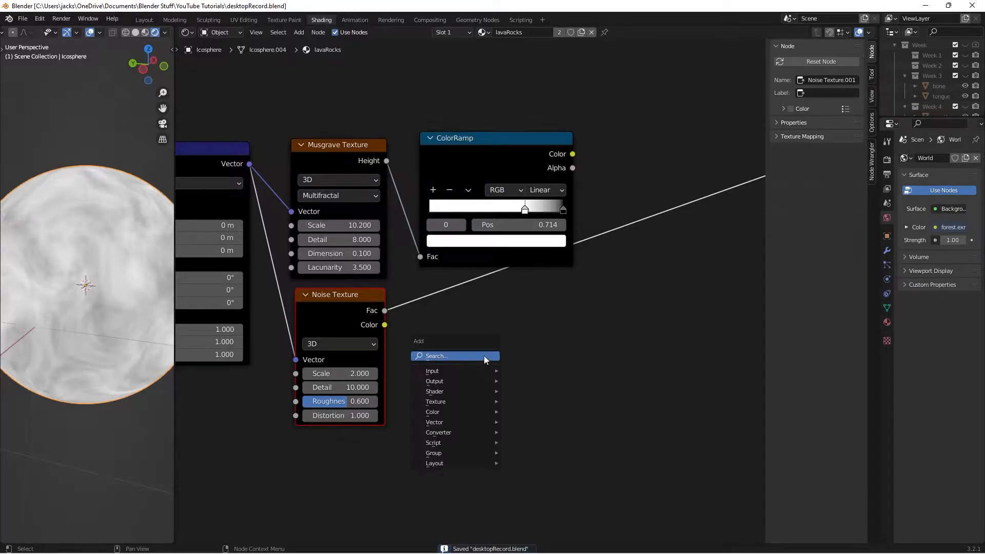
type("col")
key("Return")
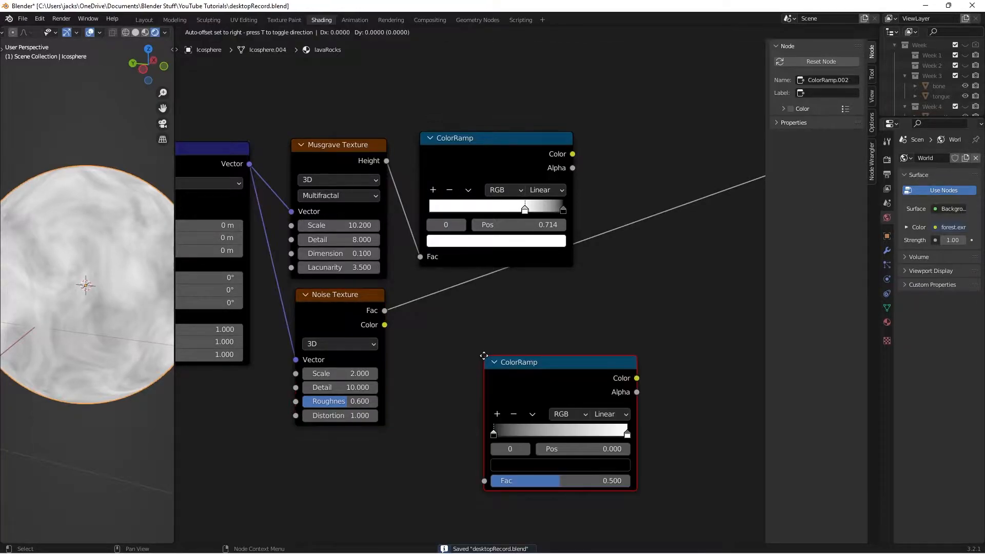
left_click(419, 285)
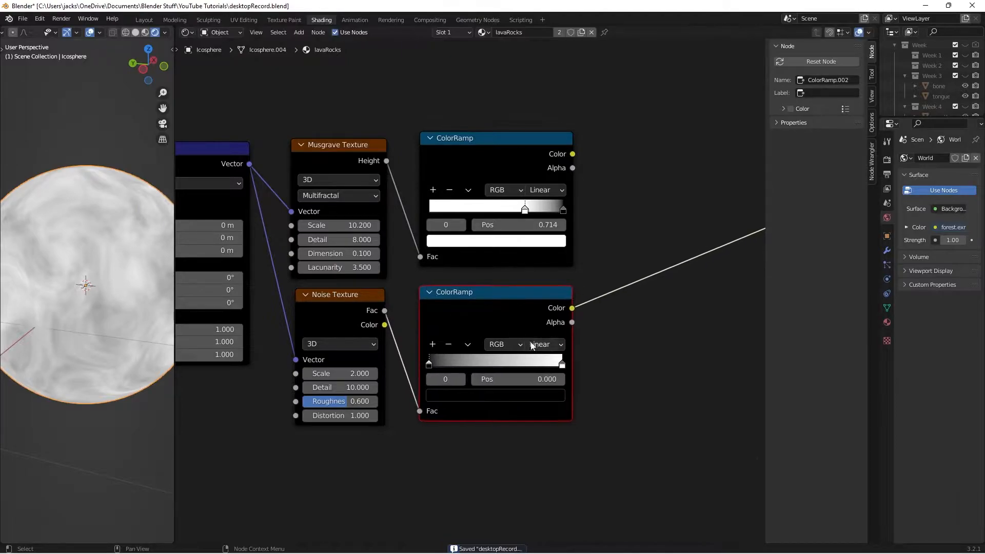
Sharpen the noise ColorRamp by placing the black stop at 0.5 and the white stop at 0.527
scroll(532, 346, "up", 1)
left_click_drag(426, 371, 501, 375)
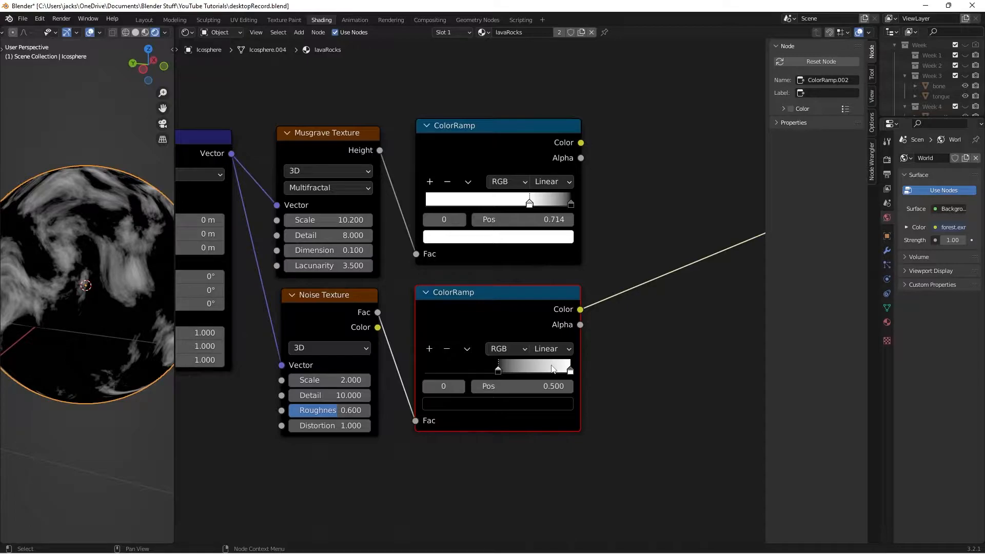
mouse_move(568, 373)
left_mouse_down()
mouse_move(543, 371)
mouse_move(575, 373)
left_mouse_up()
left_click_drag(576, 371, 506, 372)
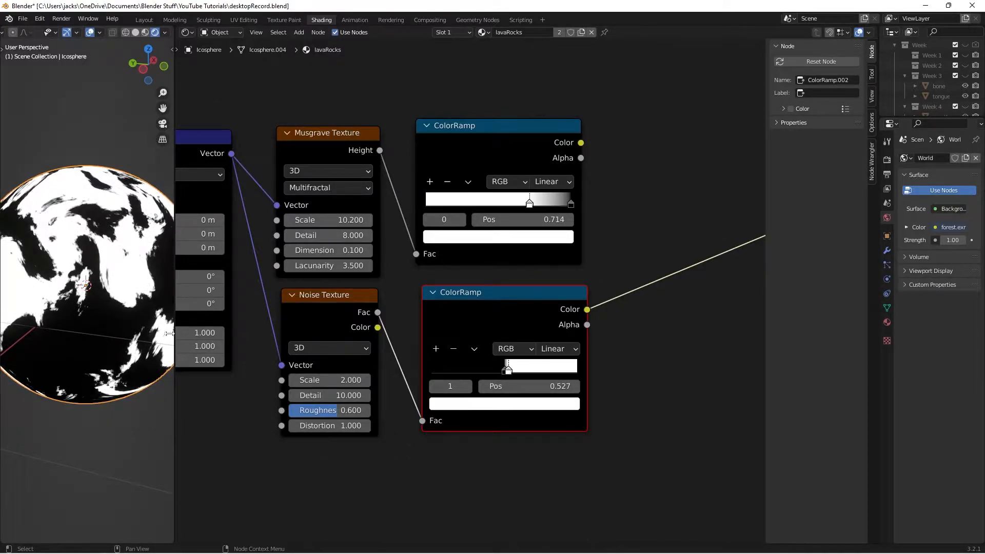
Align the noise ColorRamp beneath the Musgrave ColorRamp, settle its white stop at 0.536, and save the file
scroll(81, 295, "down", 1)
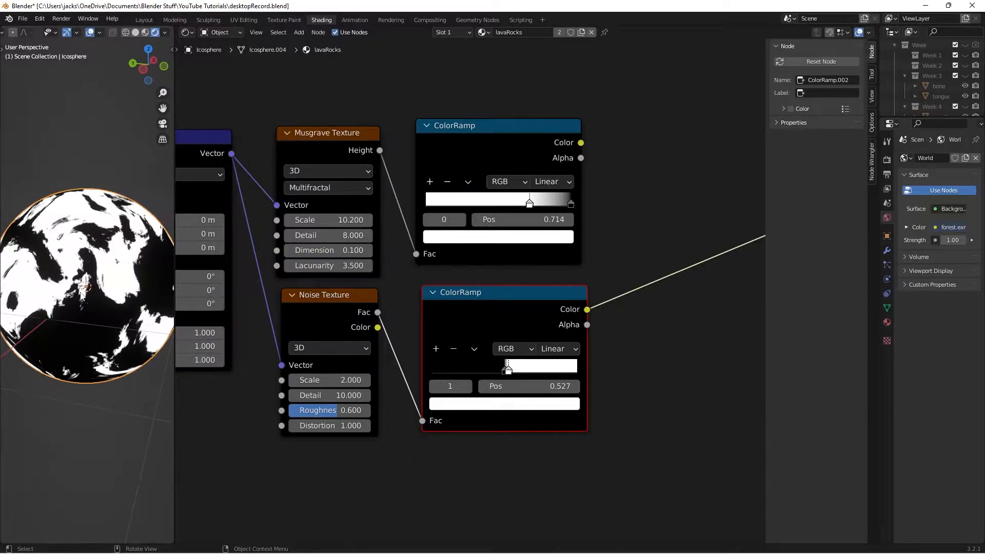
left_click_drag(508, 370, 569, 372)
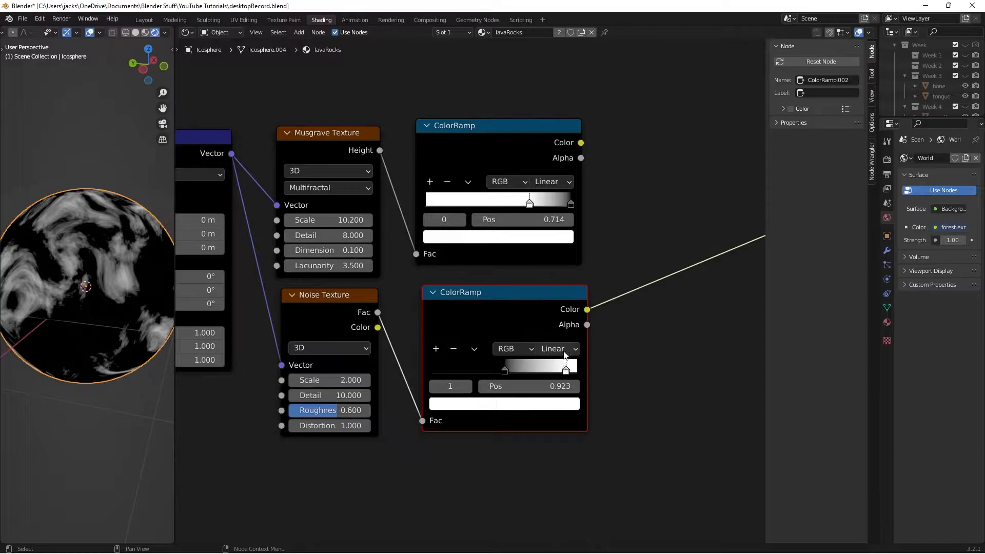
left_click(565, 350)
key("g")
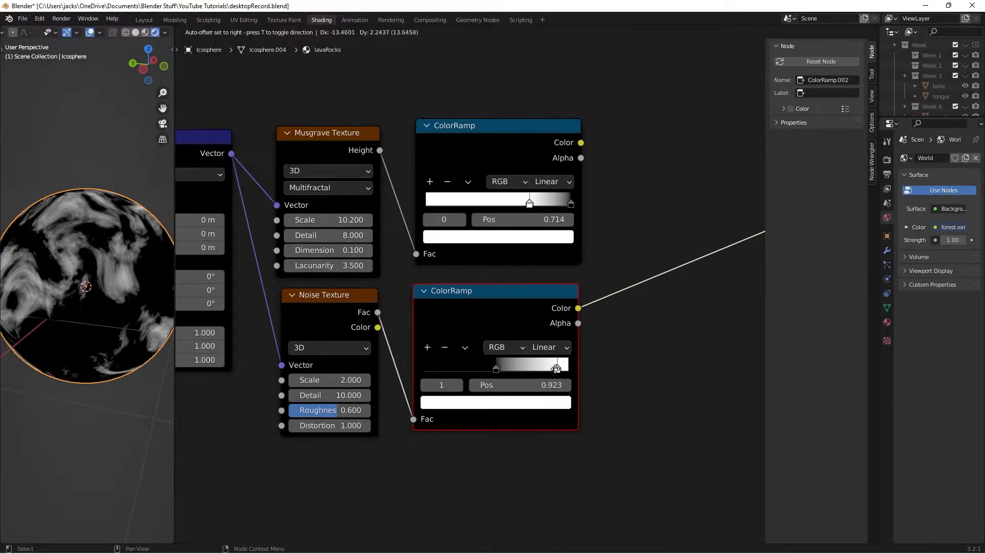
left_click(557, 369)
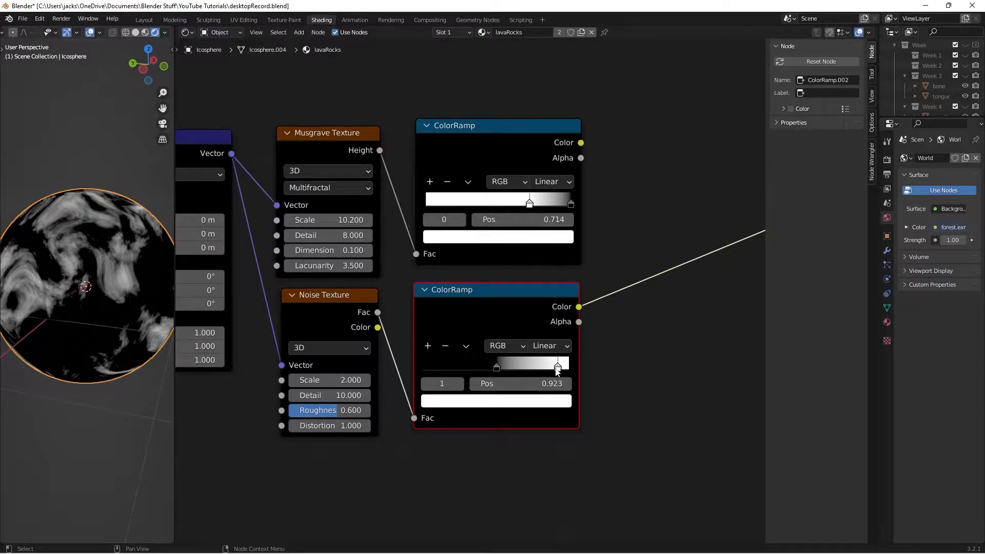
left_click_drag(558, 369, 502, 372)
left_click_drag(499, 371, 502, 372)
key("ctrl+s")
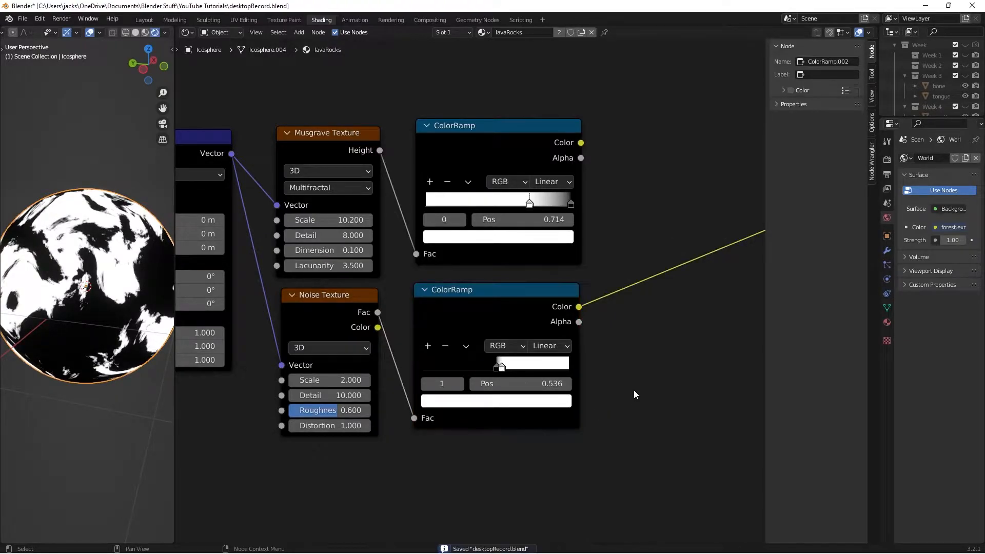
Add a Mix node beside the two ColorRamps and connect the noise ColorRamp's Color output to its Fac
scroll(633, 390, "down", 2)
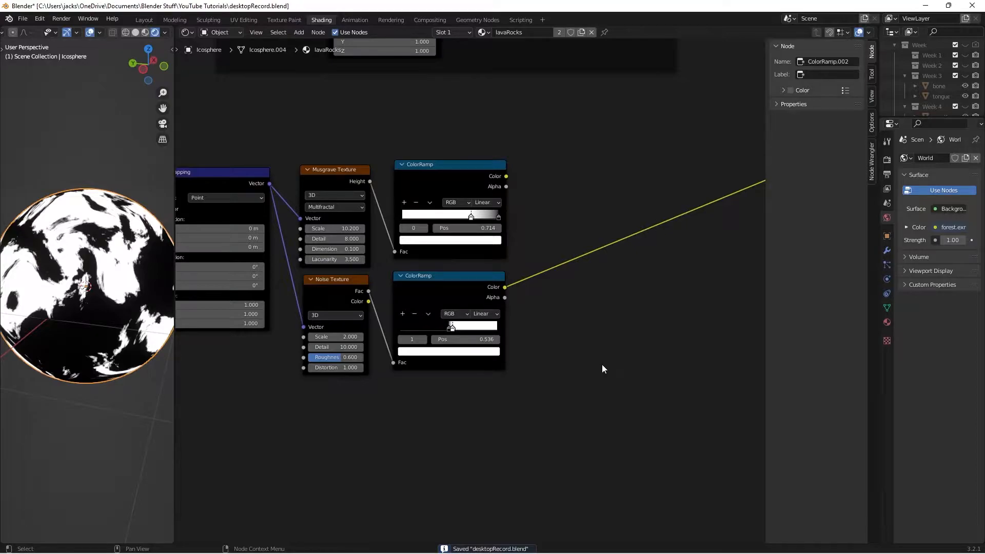
key("shift+a")
left_click(616, 317)
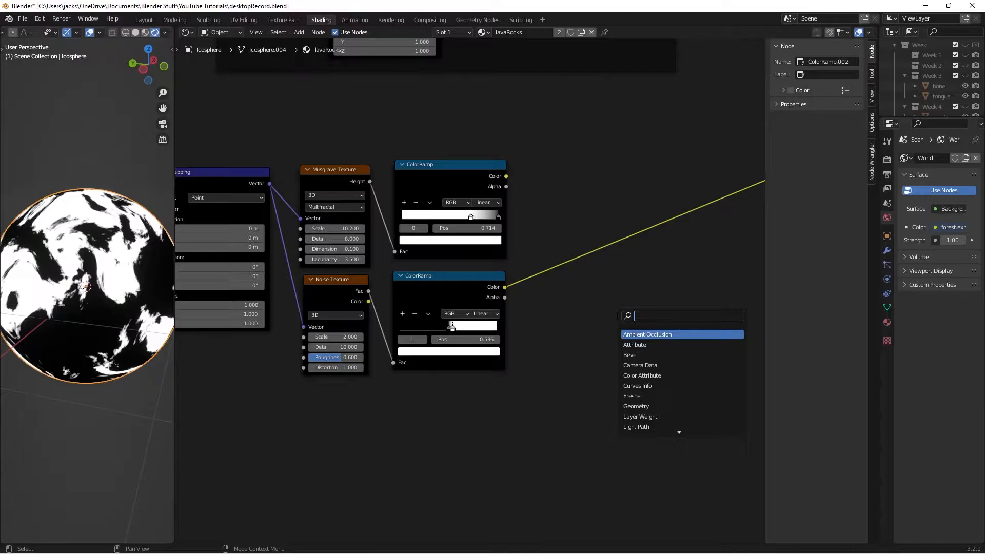
type("mix")
key("Return")
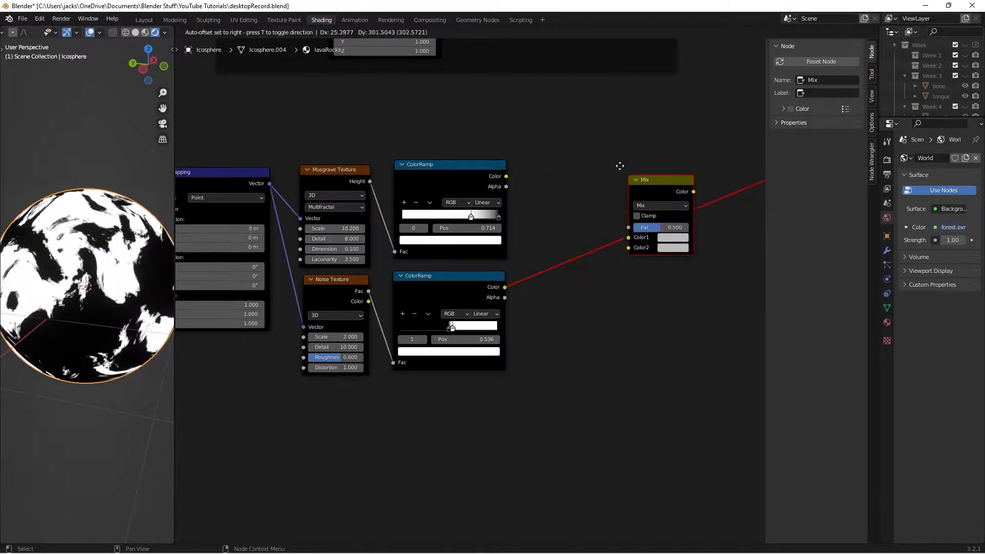
left_click(552, 136)
left_click_drag(504, 286, 552, 189)
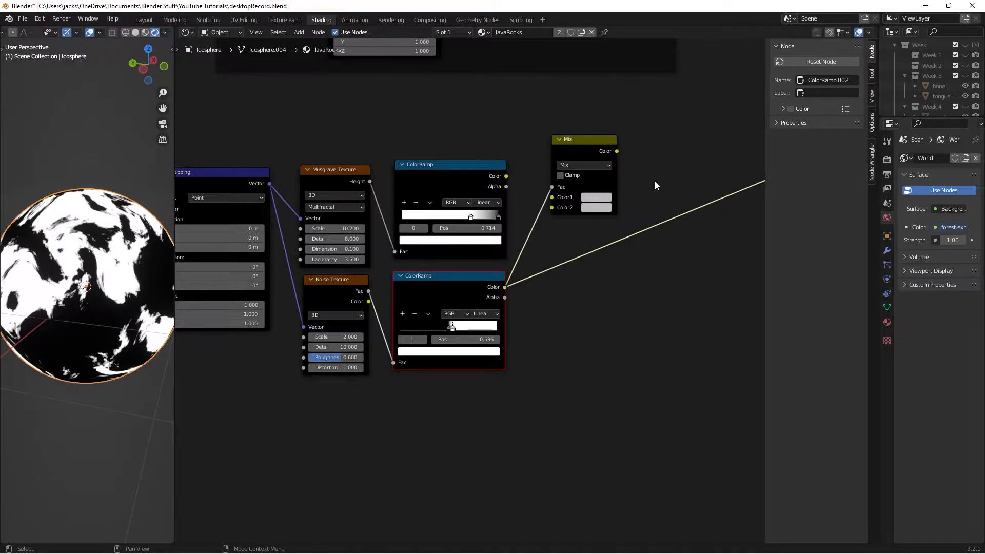
Preview the Mix node with the Musgrave ColorRamp's Color feeding Color1, Color2 set to black, and Clamp enabled
left_click(580, 141, "ctrl+shift")
left_click_drag(580, 140, 589, 232)
left_click(604, 283)
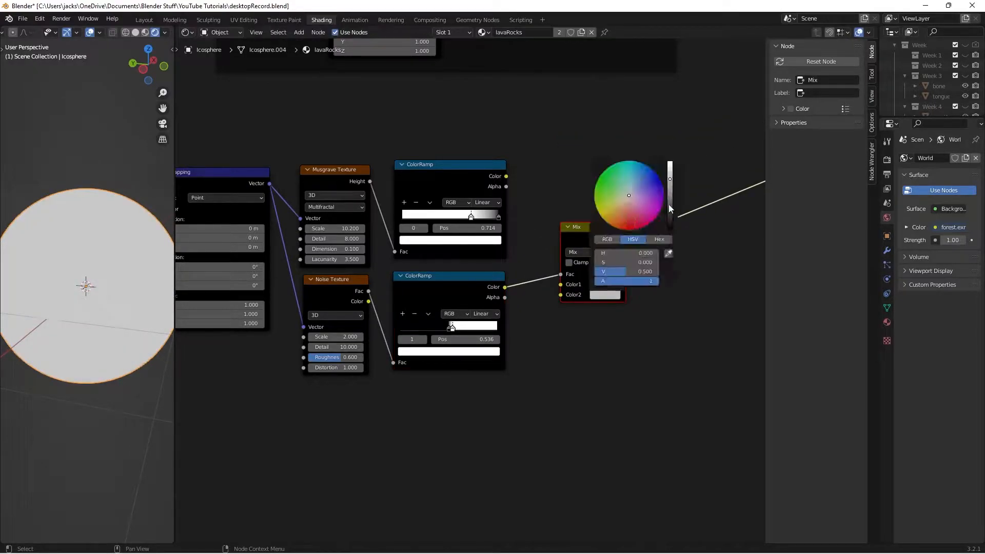
left_click_drag(667, 204, 667, 232)
left_click_drag(505, 176, 561, 291)
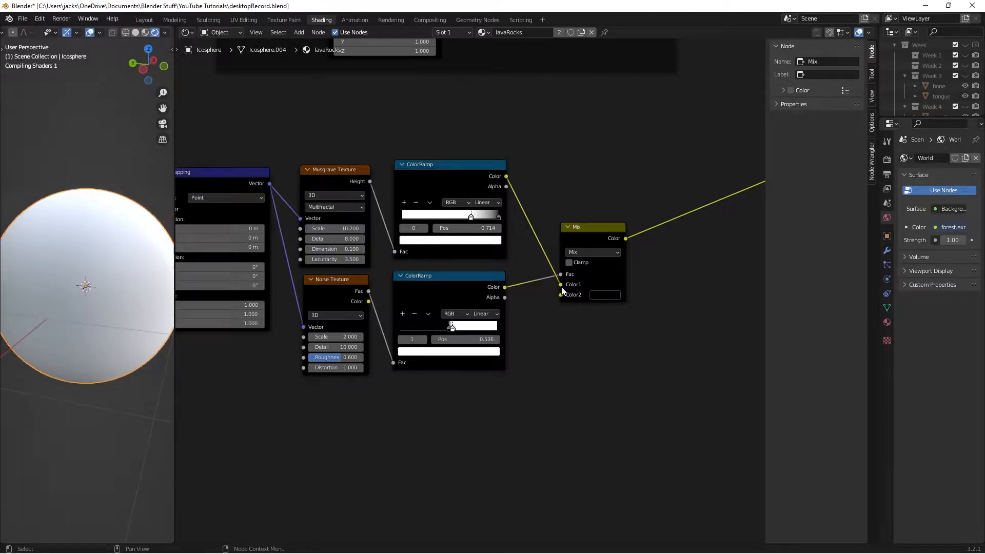
left_click(571, 262)
Examine the mixed Musgrave and noise mask around the icosphere and save the file
mouse_move(82, 318)
middle_mouse_down()
mouse_move(60, 314)
mouse_move(100, 314)
mouse_move(98, 289)
mouse_move(87, 332)
middle_mouse_up()
scroll(88, 332, "up", 3)
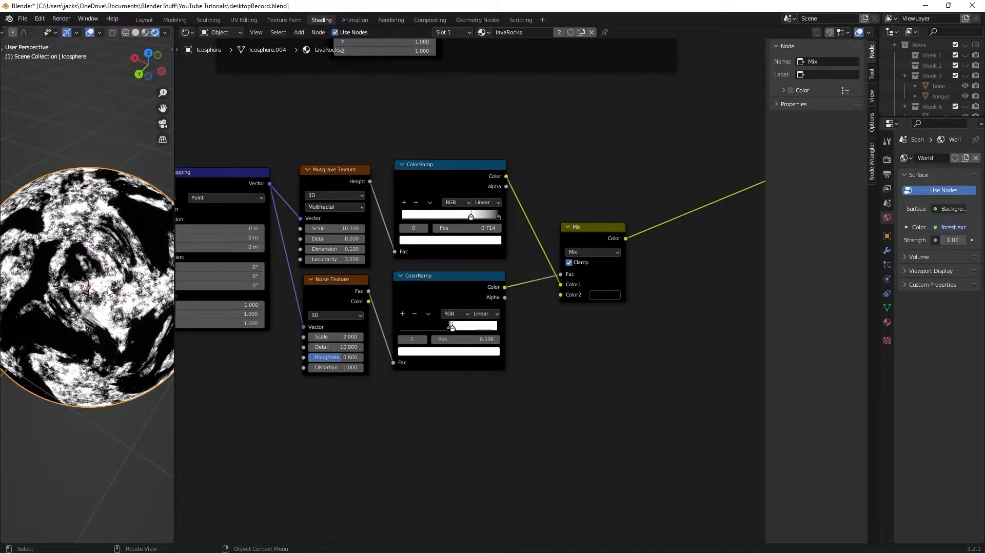
mouse_move(107, 289)
middle_mouse_down()
mouse_move(109, 300)
mouse_move(108, 287)
middle_mouse_up()
scroll(106, 288, "down", 3)
scroll(106, 277, "up", 4)
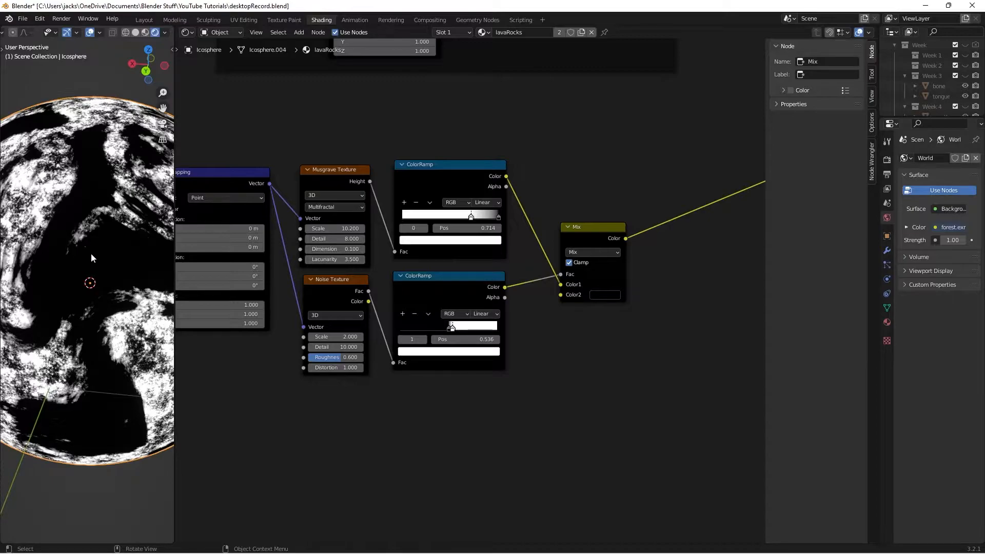
scroll(88, 266, "down", 3)
middle_click_drag(65, 286, 93, 285)
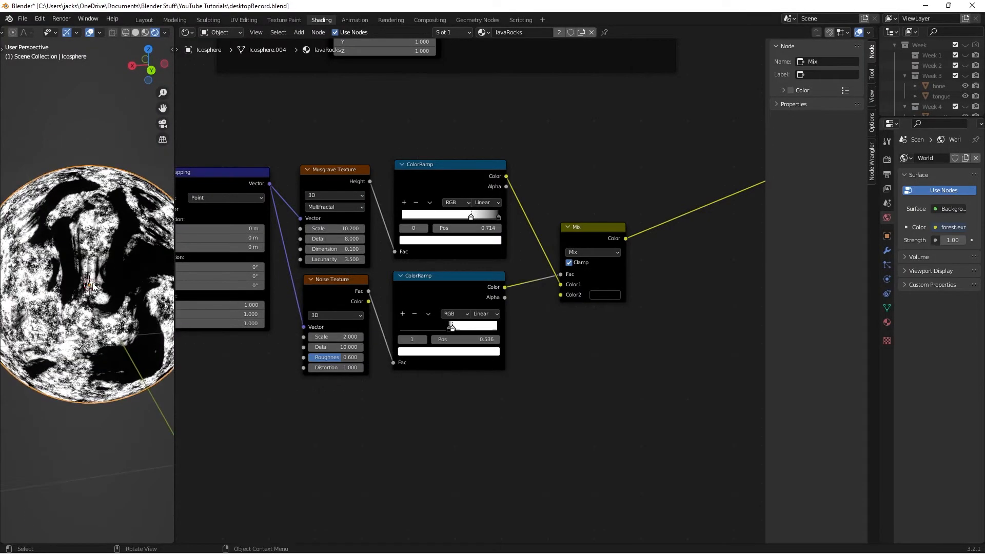
key("ctrl+s")
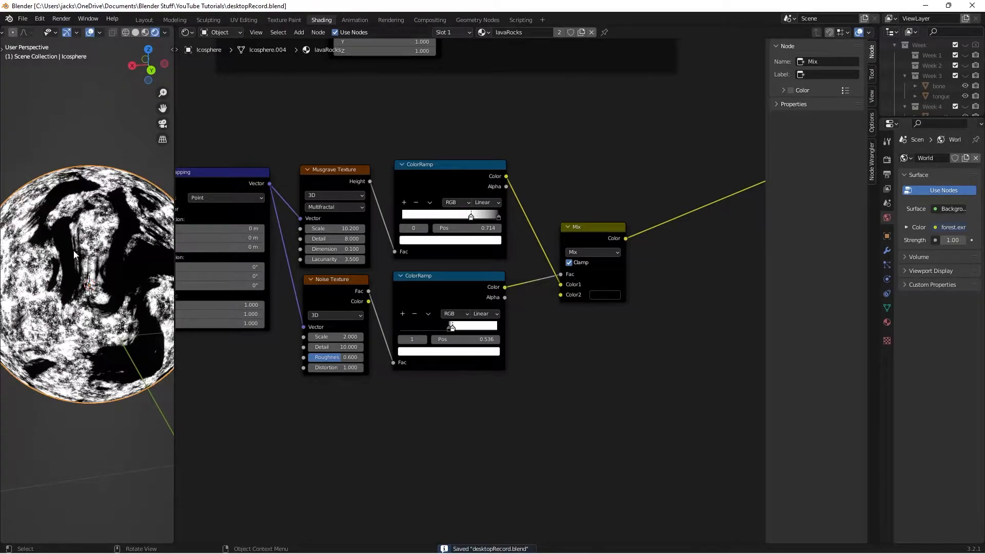
middle_click_drag(142, 270, 91, 286)
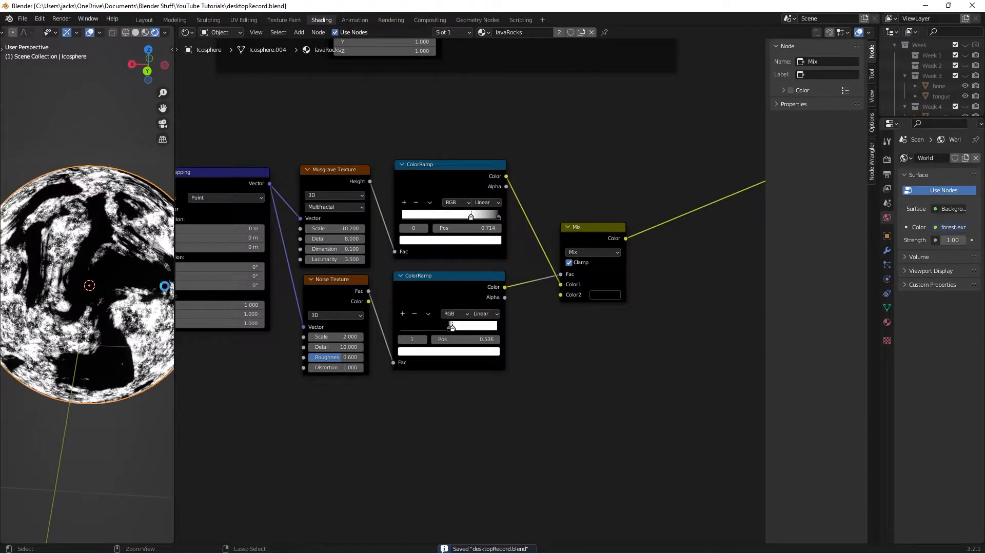
Add a second Mix node, linking the first Mix to its Color1 and the main mask ColorRamp's Color to its Fac
scroll(544, 321, "down", 4)
left_click_drag(503, 227, 482, 239)
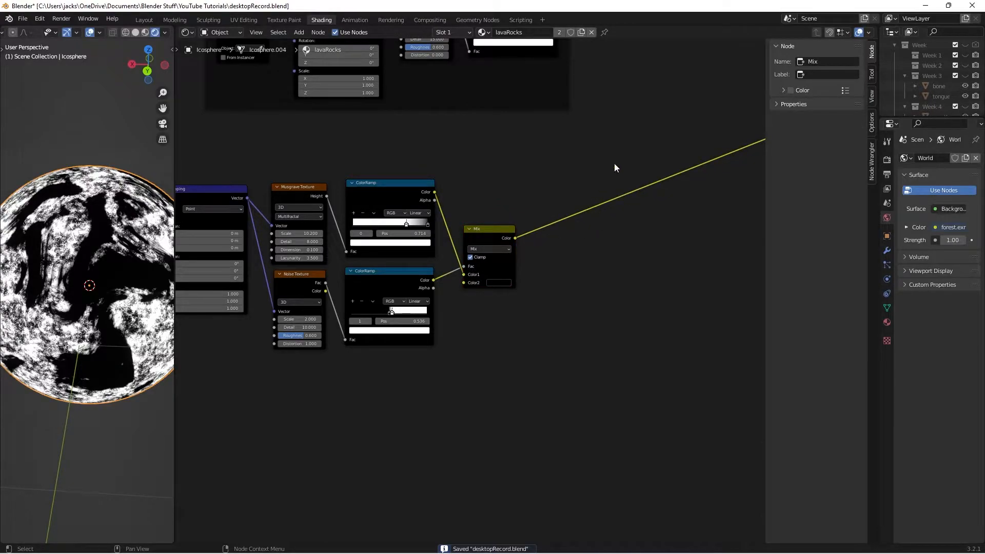
middle_click_drag(607, 180, 578, 215)
middle_click_drag(500, 249, 481, 265)
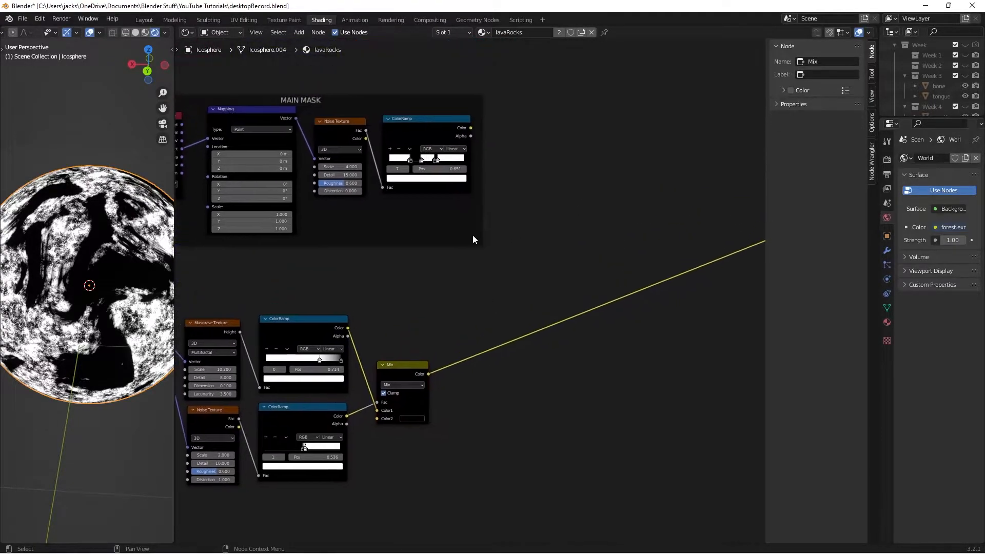
key("shift+a")
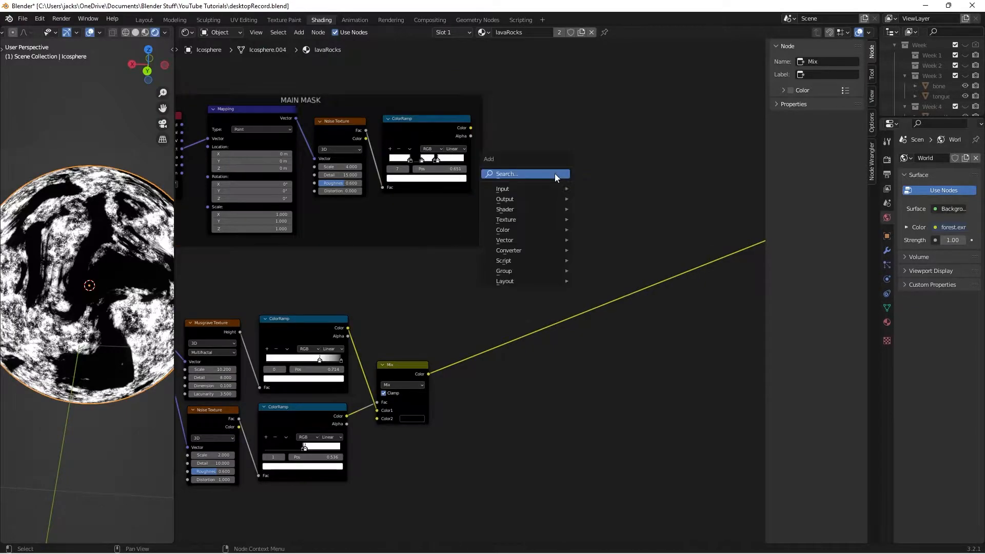
type("mix")
key("Return")
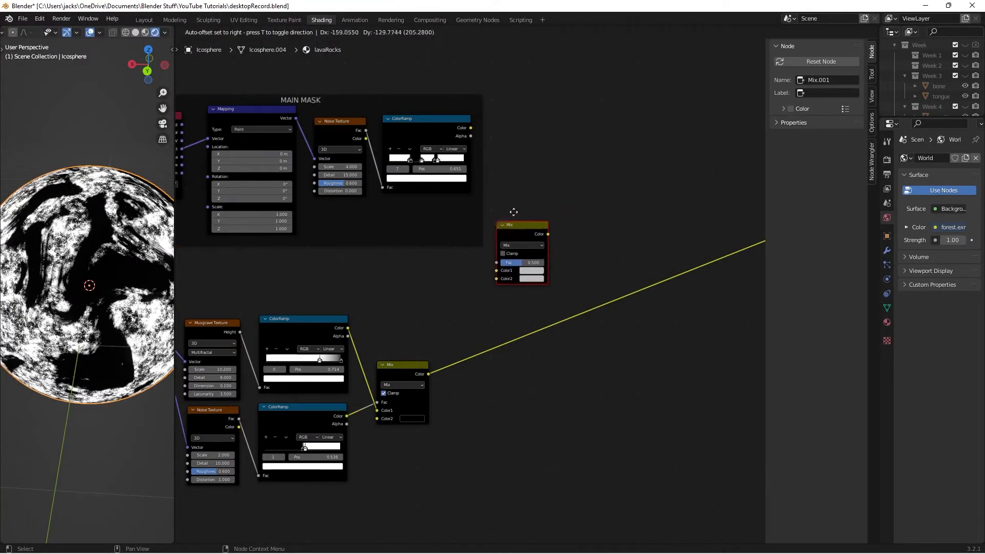
left_click(520, 220)
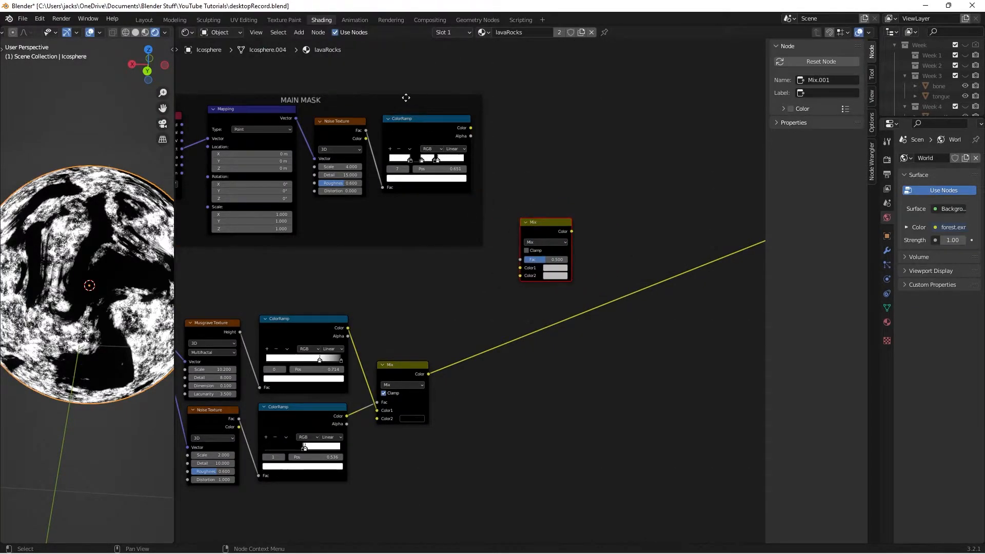
left_click_drag(424, 374, 520, 268)
left_click(474, 133)
left_click_drag(471, 128, 520, 259)
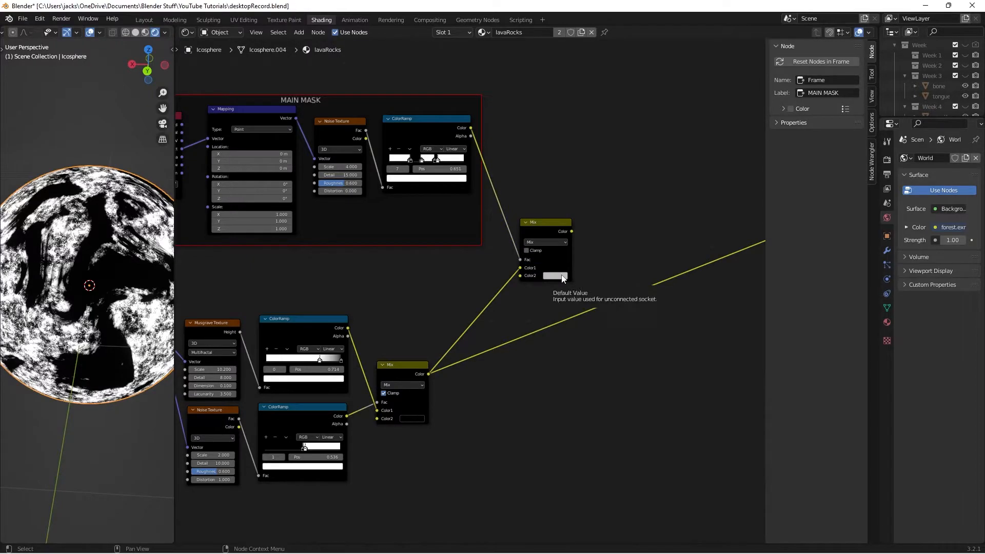
Set the second Mix node's Color2 to white and enable Clamp
left_click(562, 278)
left_click_drag(607, 183, 607, 176)
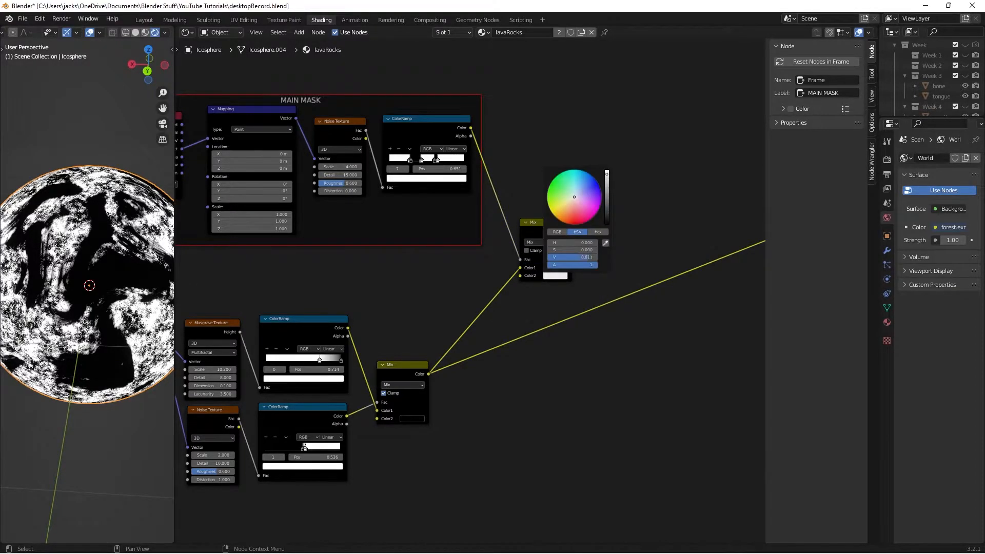
scroll(618, 243, "up", 2)
left_click(514, 267)
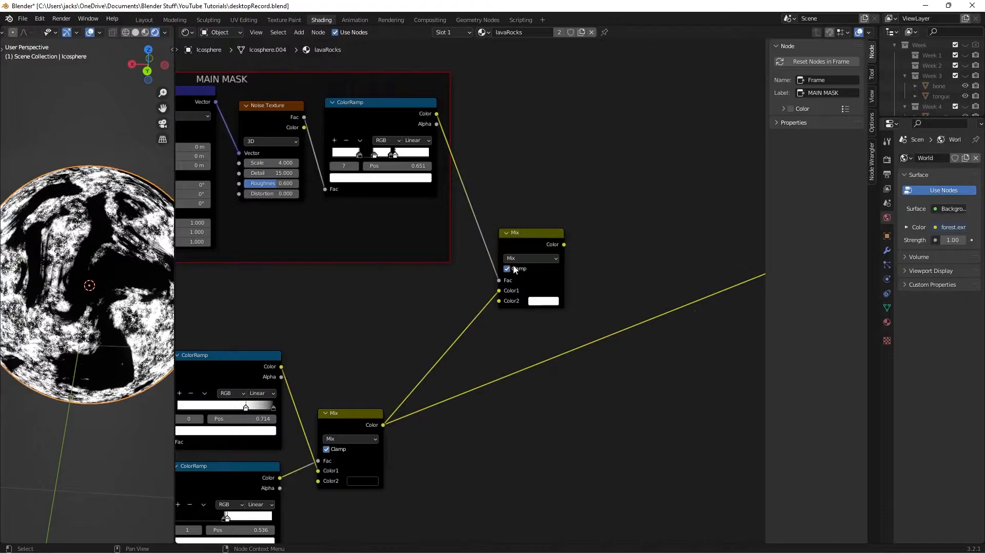
Preview the second Mix node's output on the icosphere and examine the combined mask up close and from other angles
left_click(534, 244, "ctrl+shift")
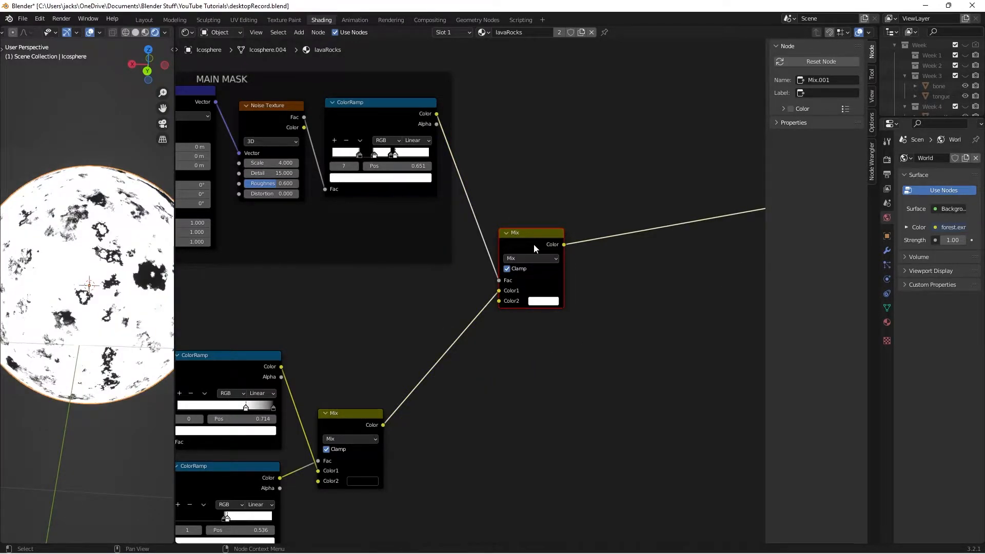
middle_click_drag(154, 249, 143, 259)
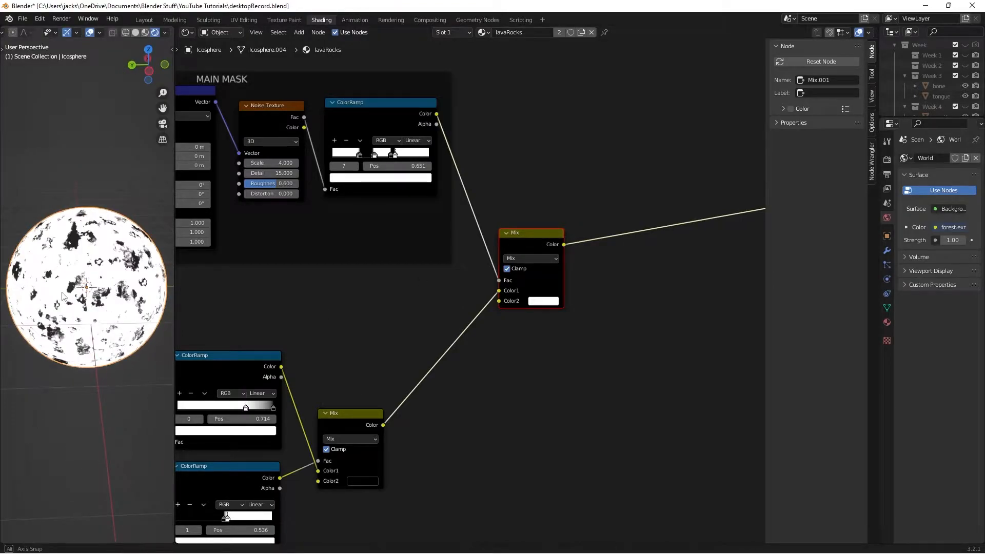
scroll(106, 246, "up", 3)
middle_click_drag(107, 244, 90, 253)
scroll(92, 287, "up", 3)
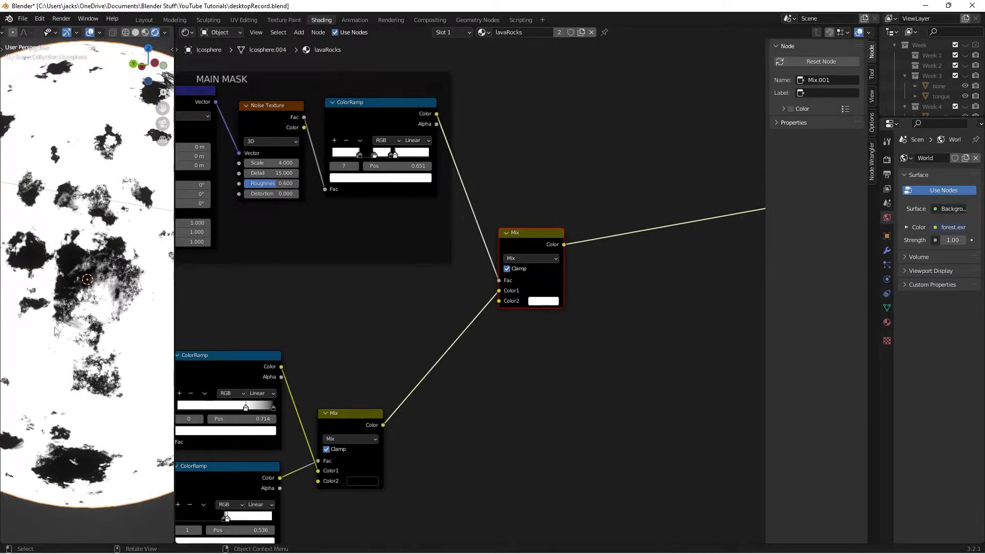
scroll(288, 356, "down", 1)
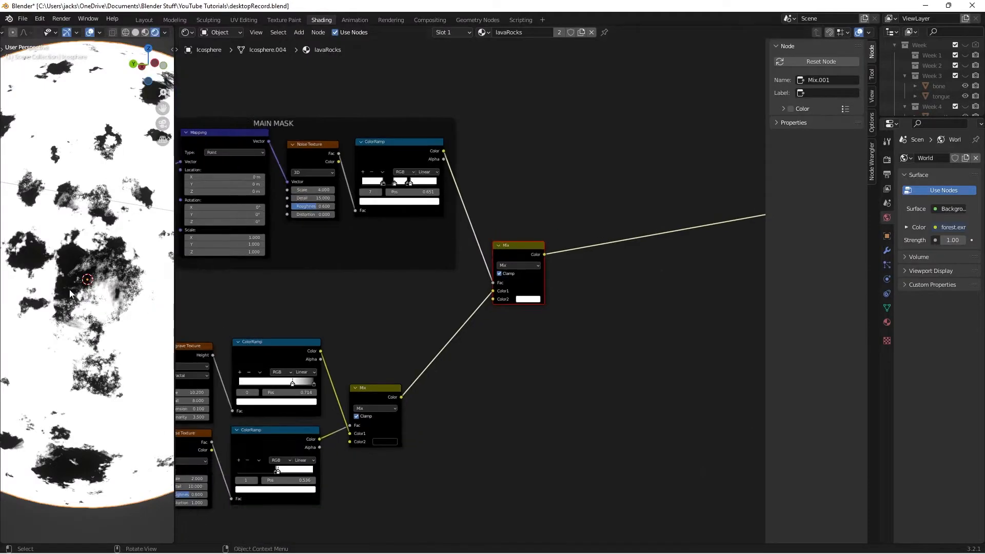
scroll(75, 299, "down", 5)
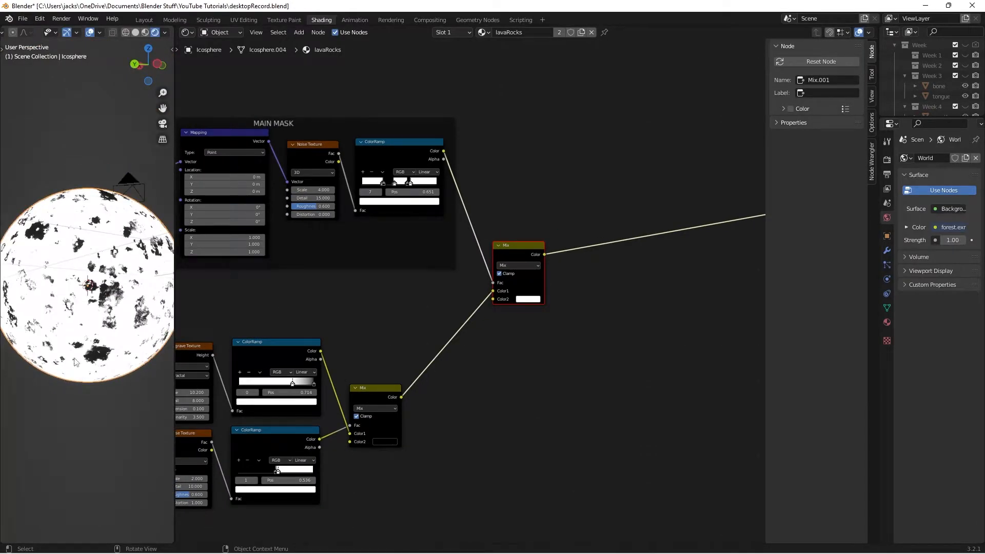
Move the main mask ColorRamp closer to its Noise Texture inside the frame and save the file
middle_click_drag(418, 301, 418, 301)
scroll(418, 301, "up", 1)
left_click(448, 159)
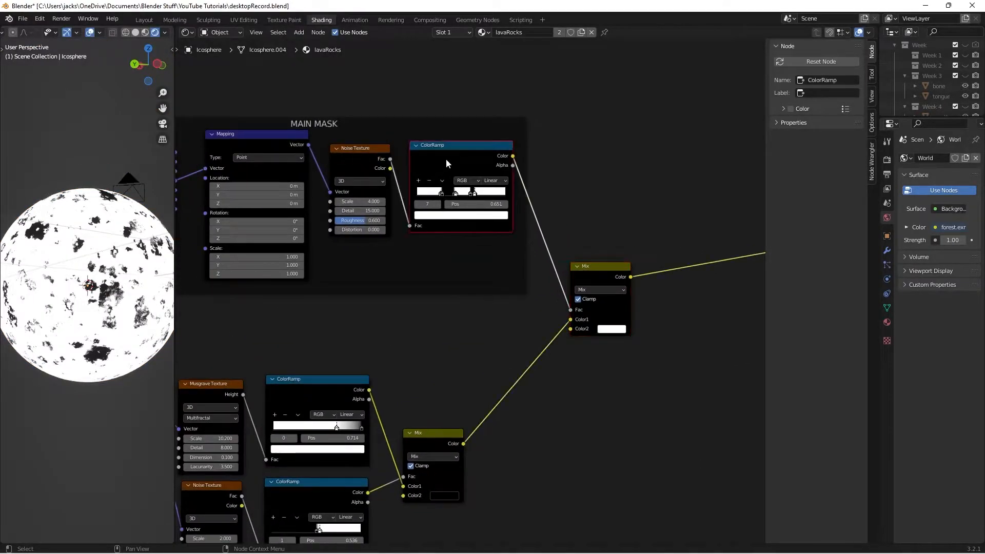
key("g")
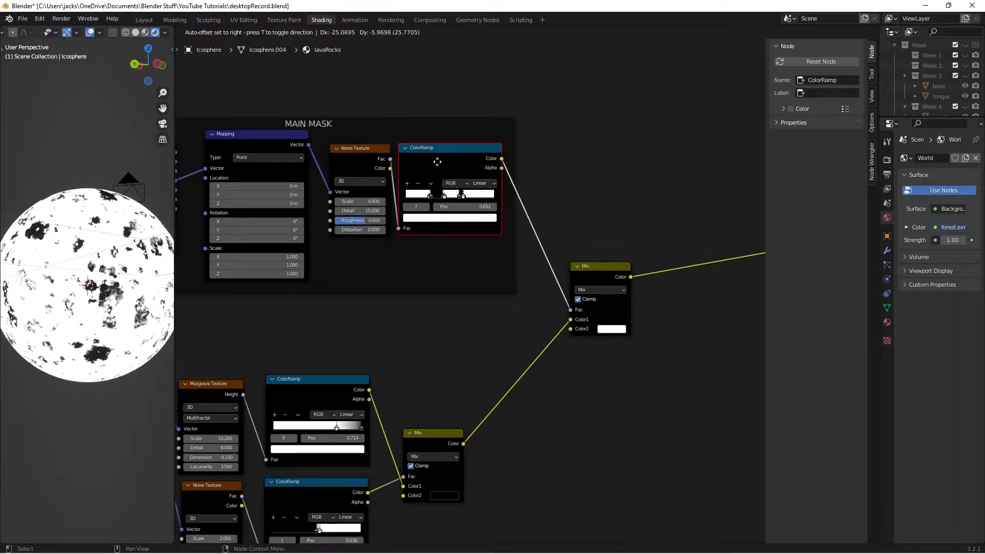
left_click(438, 161)
left_click(588, 154)
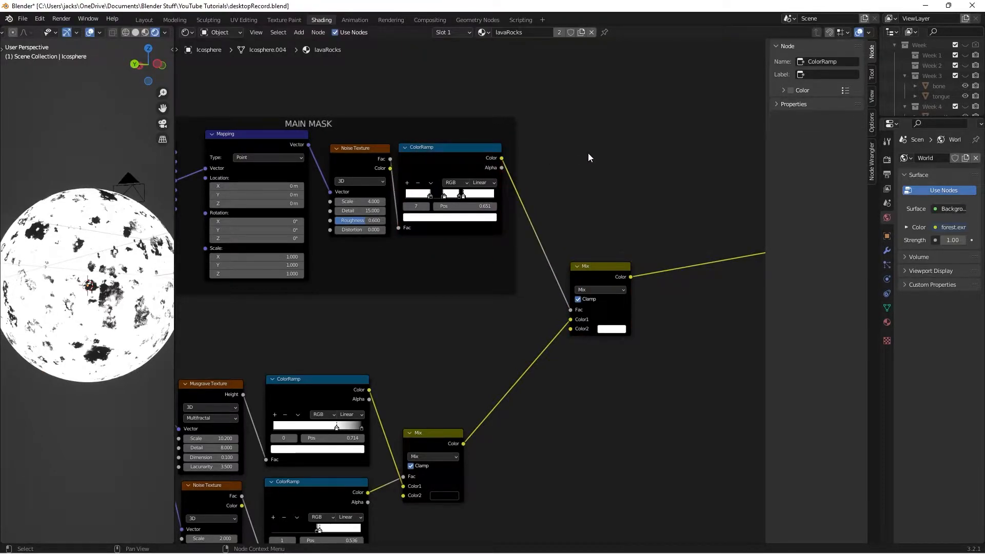
key("ctrl+s")
Move the second Mix node lower, nearer the first Mix node, and save the file
scroll(645, 238, "down", 2)
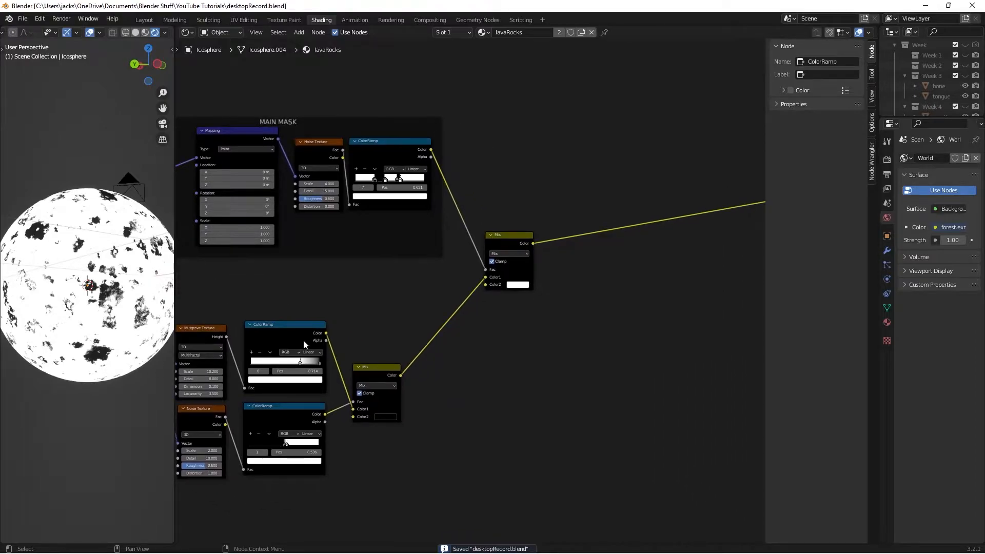
left_click_drag(517, 238, 503, 286)
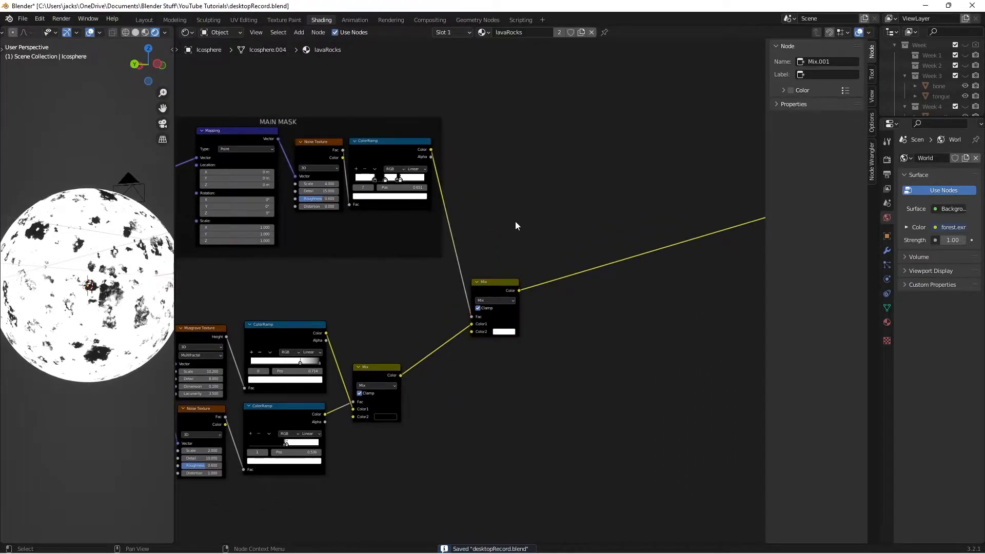
key("ctrl+s")
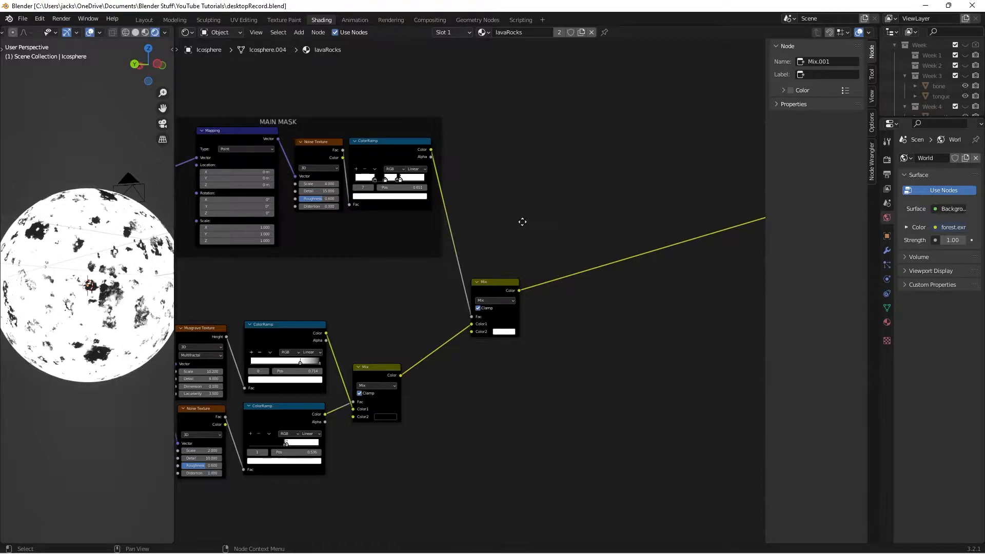
Add an Invert node after the second Mix node and connect the Mix node's Color output to its Color input
scroll(513, 226, "down", 1)
key("shift+a")
type("inv")
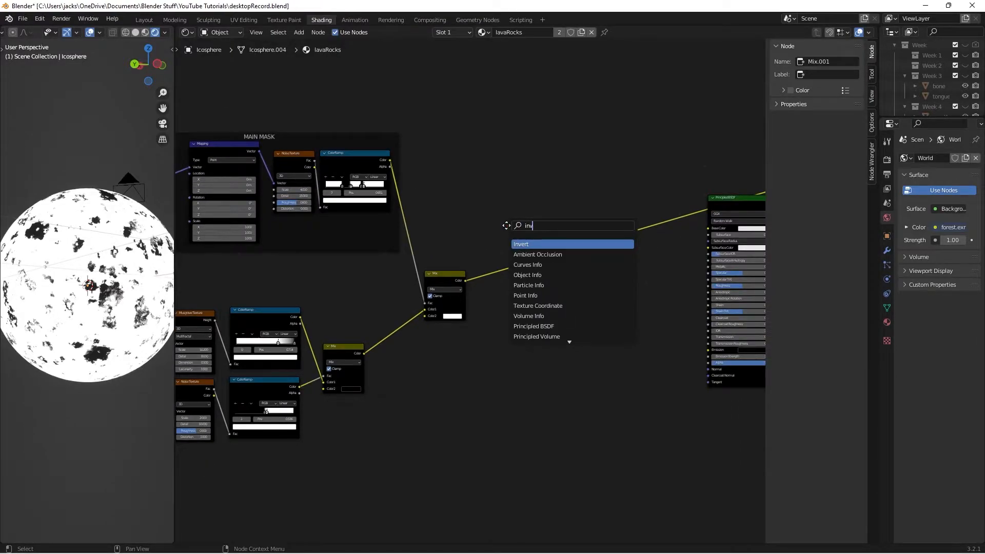
key("Return")
left_click(584, 318)
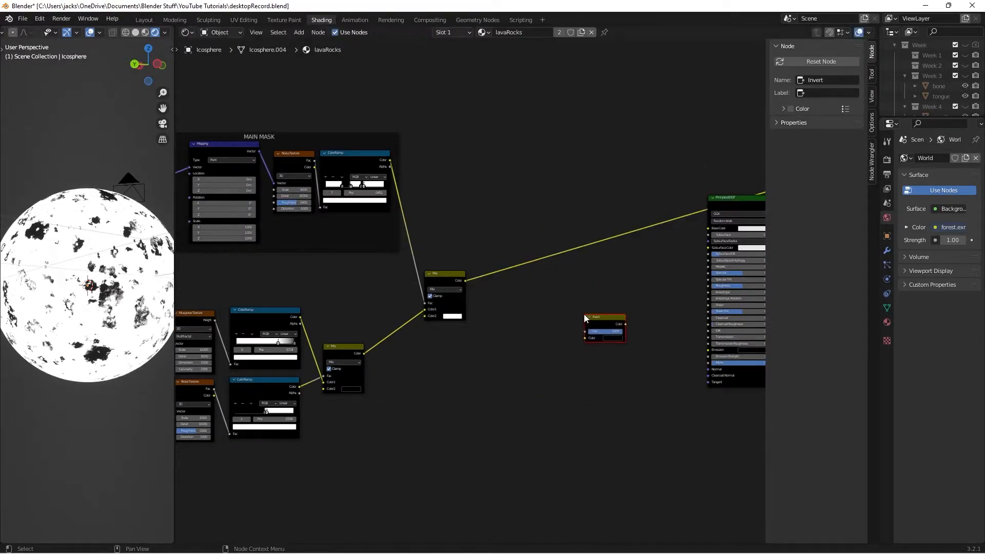
left_click_drag(464, 281, 569, 340)
Add a Math node between the Invert node and the Principled BSDF and set its operation to Multiply
key("shift+a")
type("math")
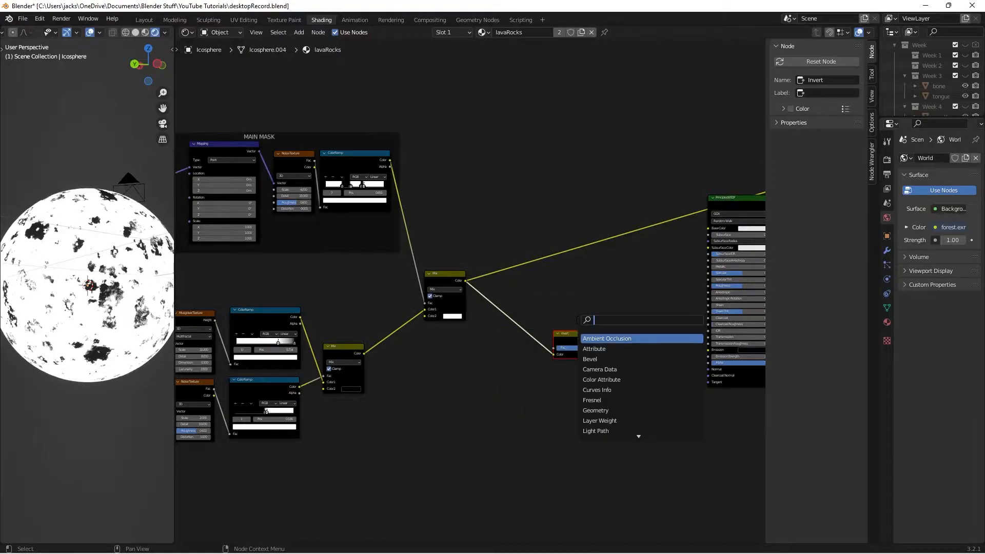
key("Return")
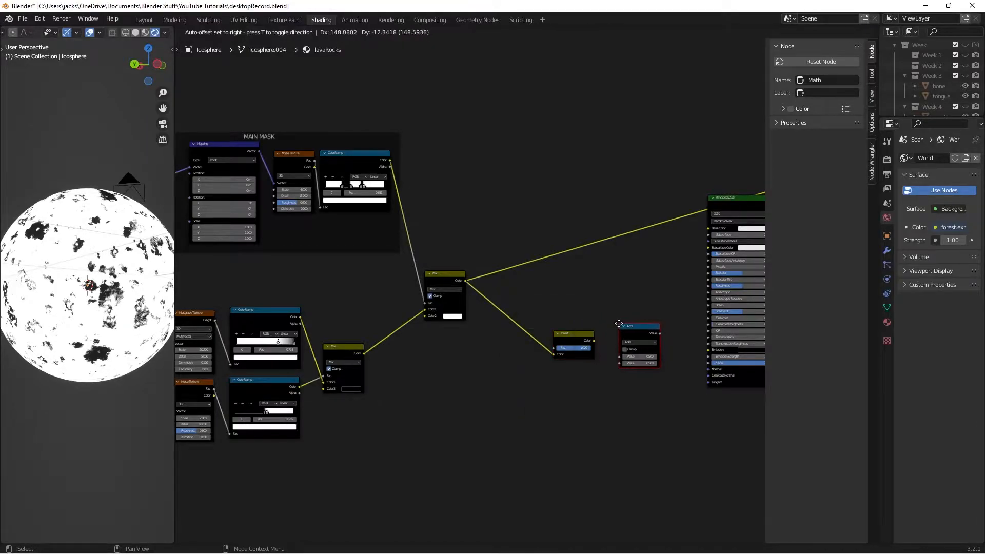
left_click(633, 328)
scroll(628, 272, "up", 3)
scroll(605, 281, "up", 1)
middle_click_drag(605, 281, 555, 251)
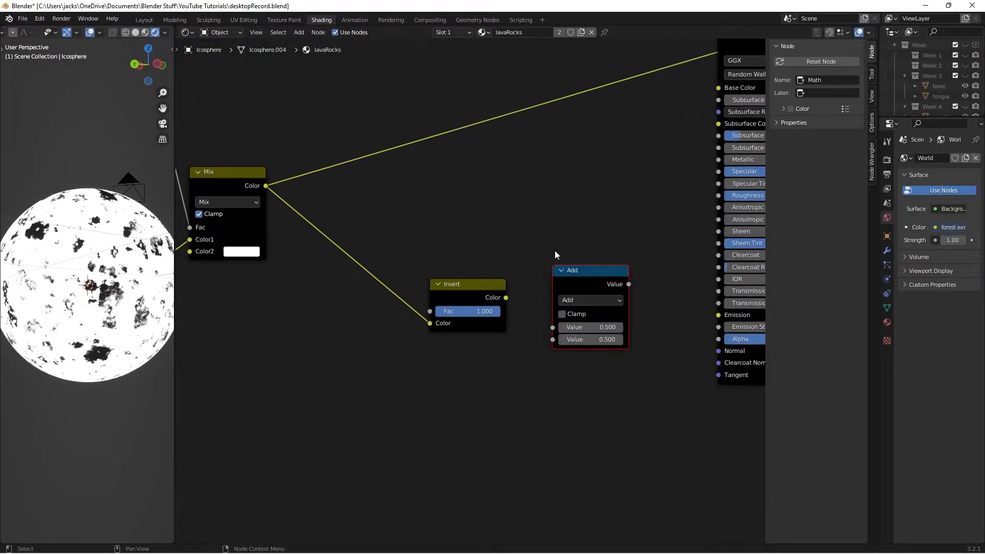
left_click(589, 301)
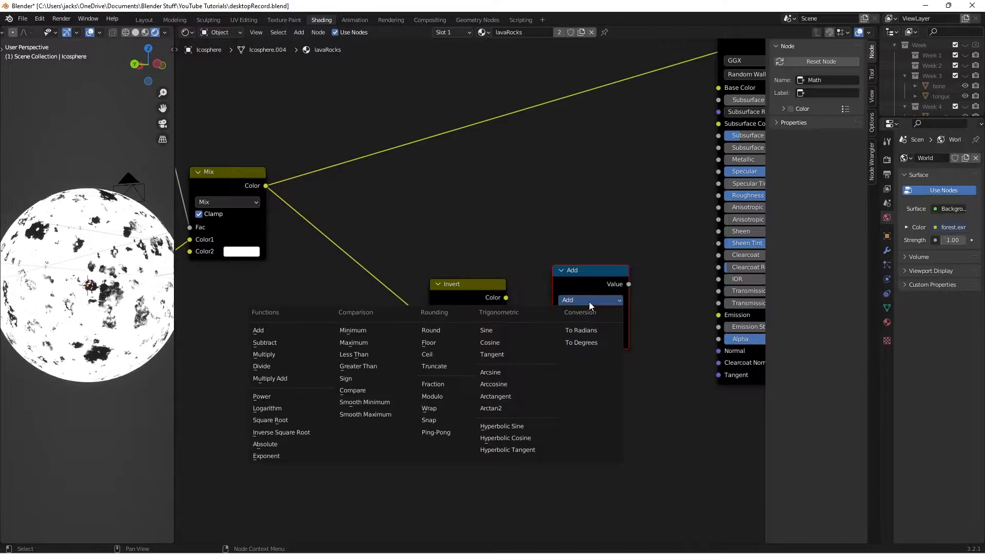
left_click(300, 354)
Connect the Invert node's Color to the Multiply node and the Multiply result to the Principled BSDF's Emission Strength
left_click_drag(507, 298, 553, 330)
left_click_drag(607, 270, 719, 325)
middle_click_drag(719, 326, 577, 328)
scroll(613, 316, "down", 2)
scroll(604, 331, "up", 1)
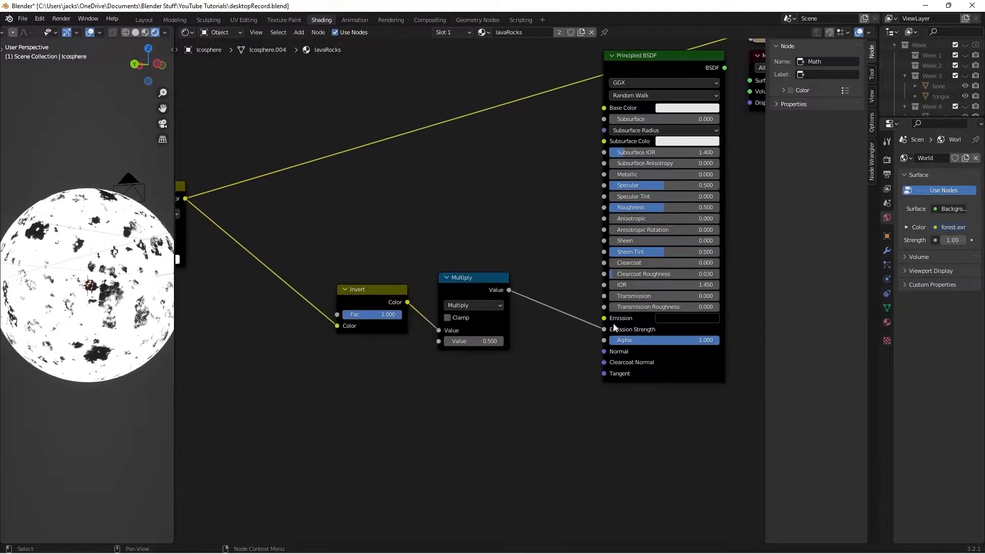
Preview the Multiply node's output on the icosphere and examine the inverted mask from another angle
left_click(654, 55)
scroll(534, 224, "down", 1)
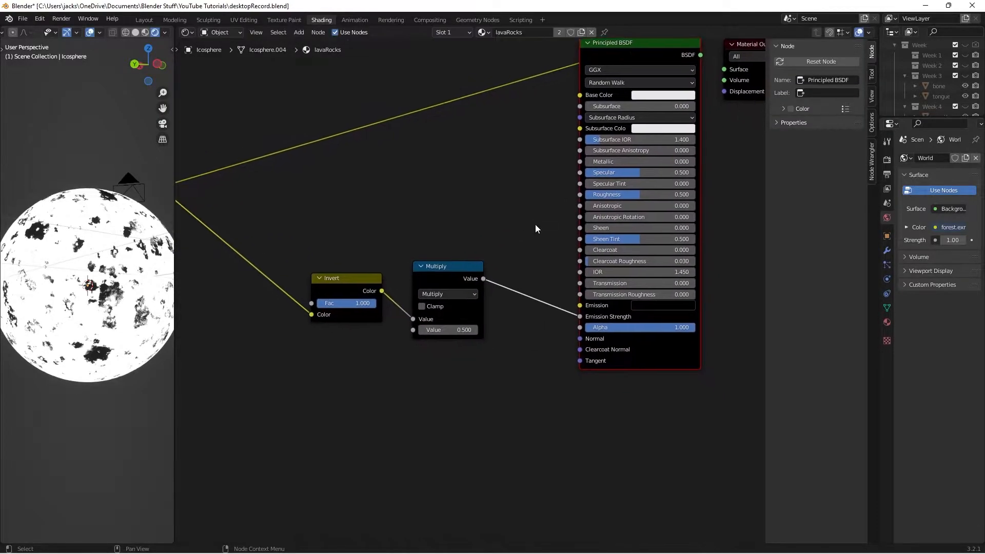
scroll(463, 273, "up", 2)
left_click(460, 273, "ctrl+shift")
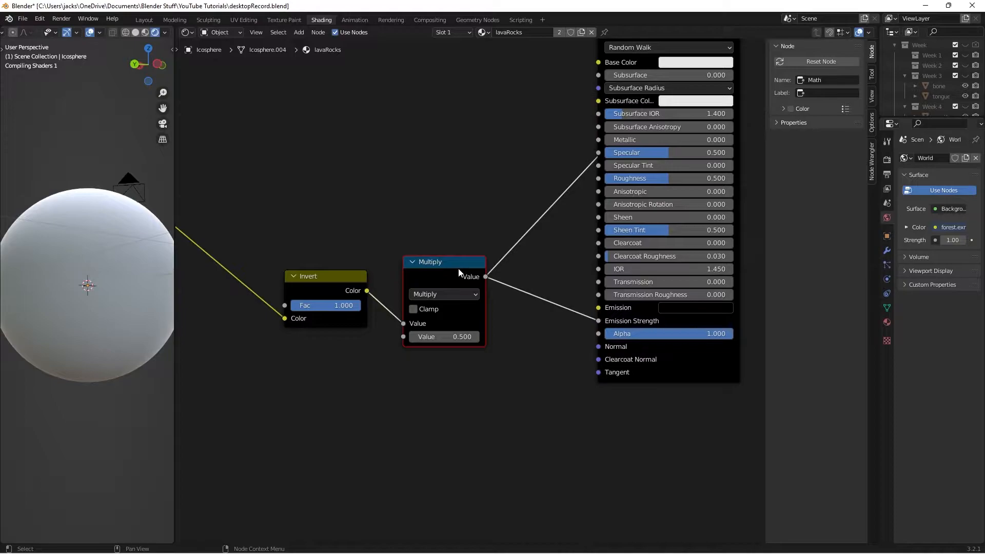
middle_click_drag(8, 205, 89, 270)
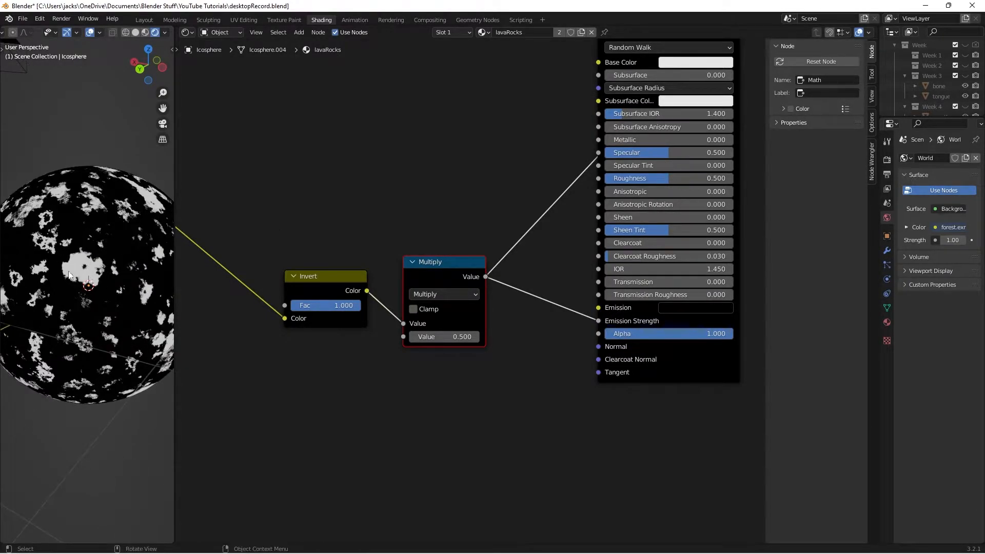
Set the Multiply node's second value to 10, check the glow on the icosphere, and save the file
left_click(418, 337)
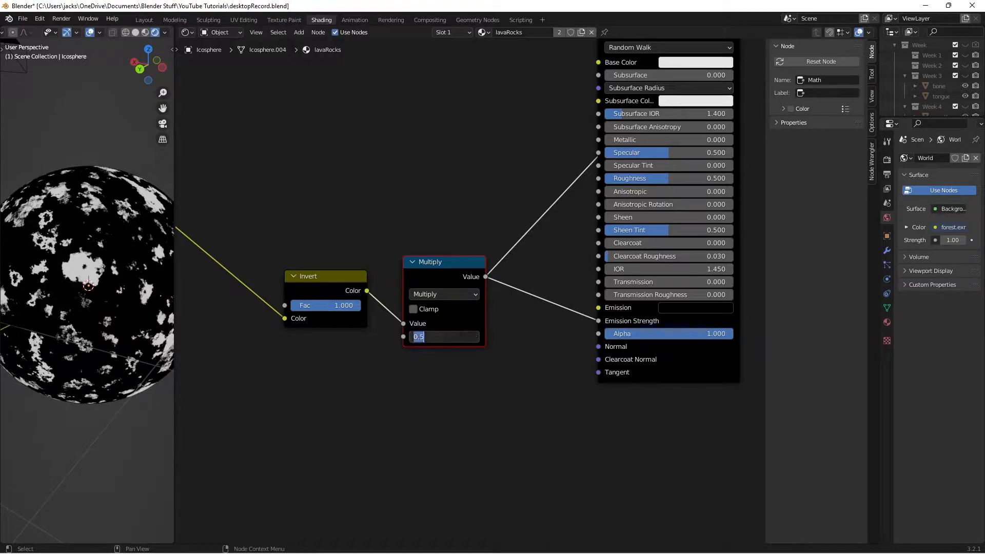
type("10")
key("Return")
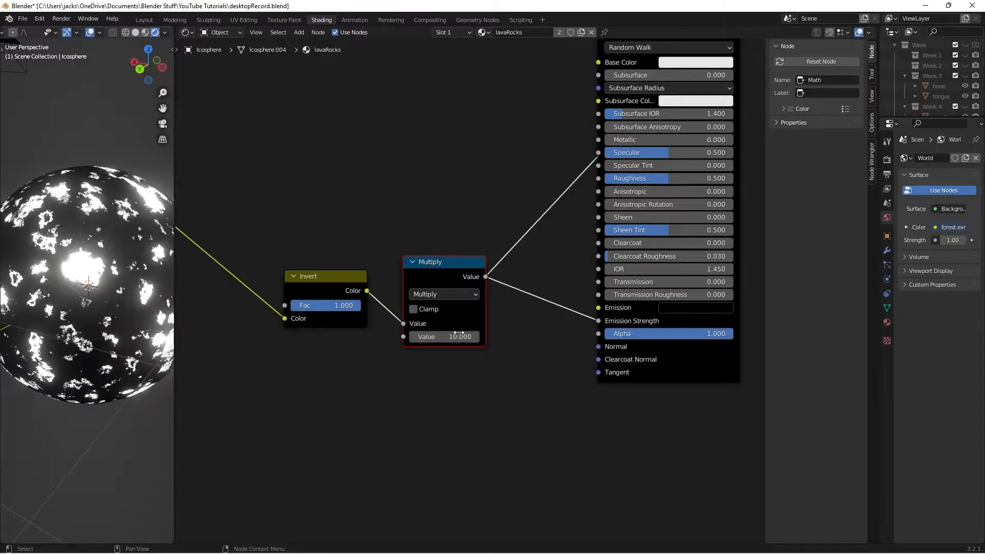
middle_click_drag(118, 306, 75, 266)
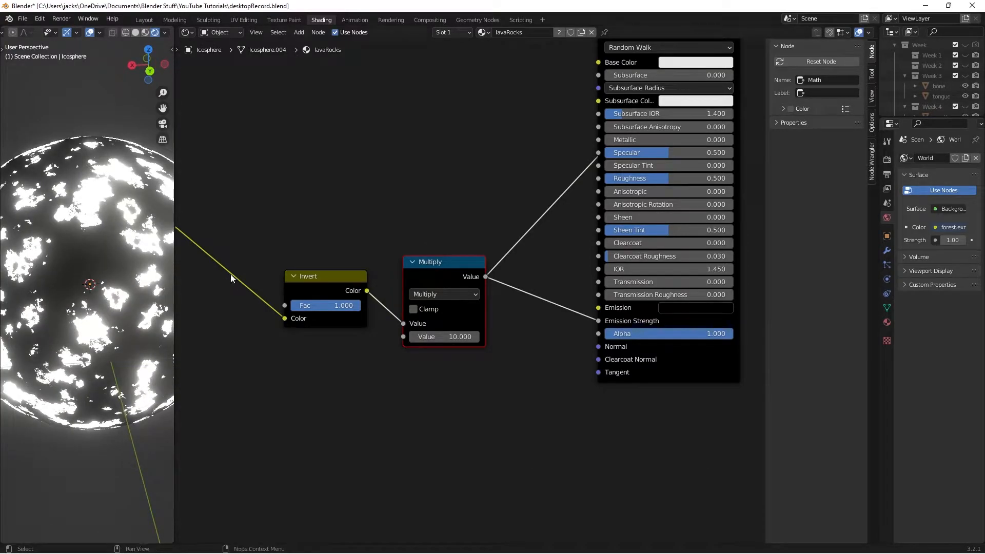
key("ctrl+s")
Add a Bump node below the Multiply node
scroll(276, 224, "down", 3)
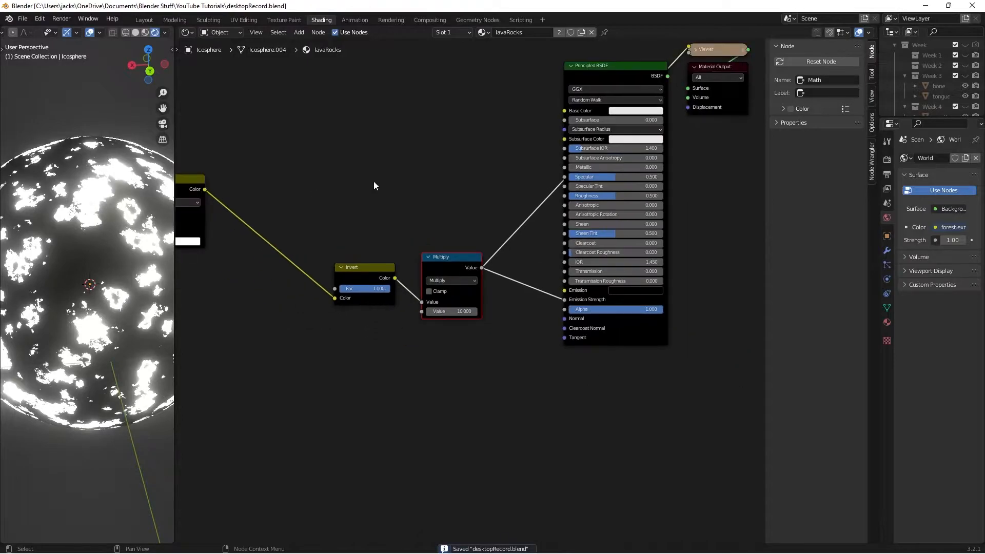
middle_click_drag(388, 250, 518, 203)
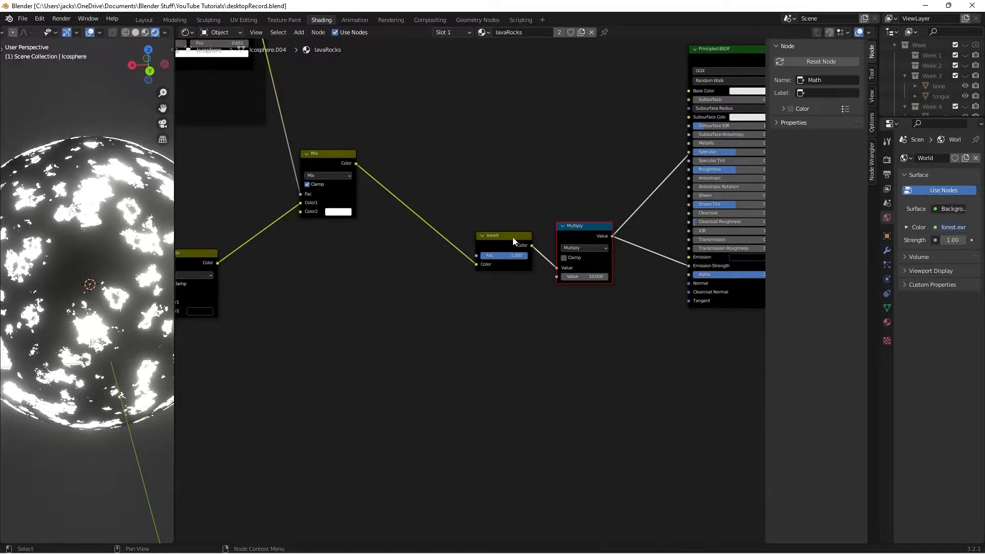
left_click(540, 201)
key("shift+a")
left_click(510, 202)
type("bump")
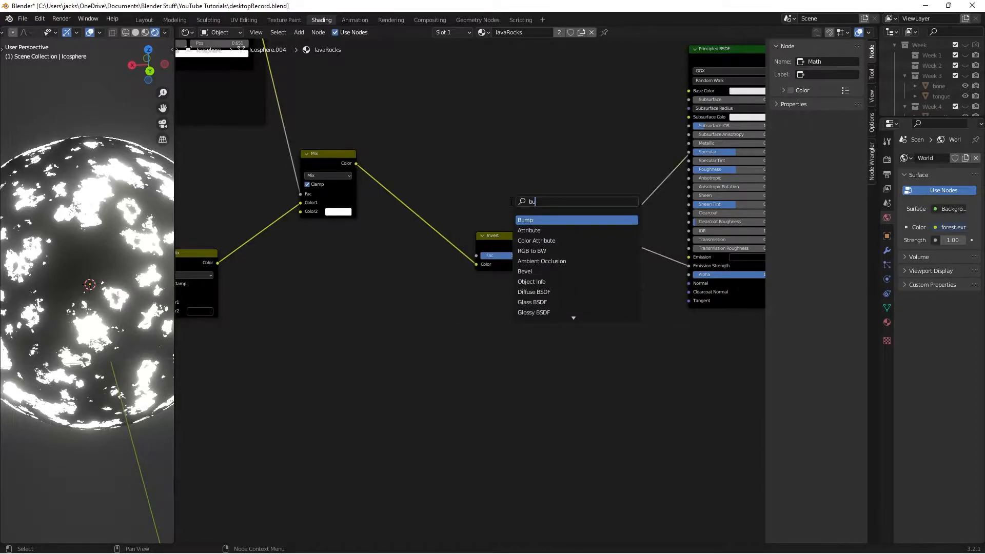
key("Return")
left_click(556, 334)
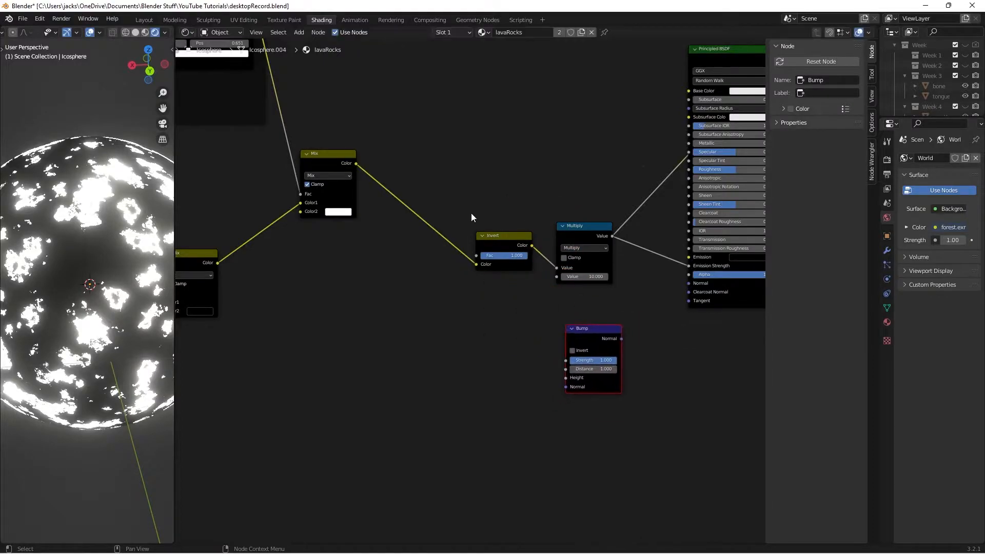
Connect the second Mix node's Color to the Bump node's Height and the Bump's Normal to the Principled BSDF's Normal
scroll(481, 229, "down", 2)
left_click_drag(390, 198, 543, 356)
scroll(606, 358, "up", 2)
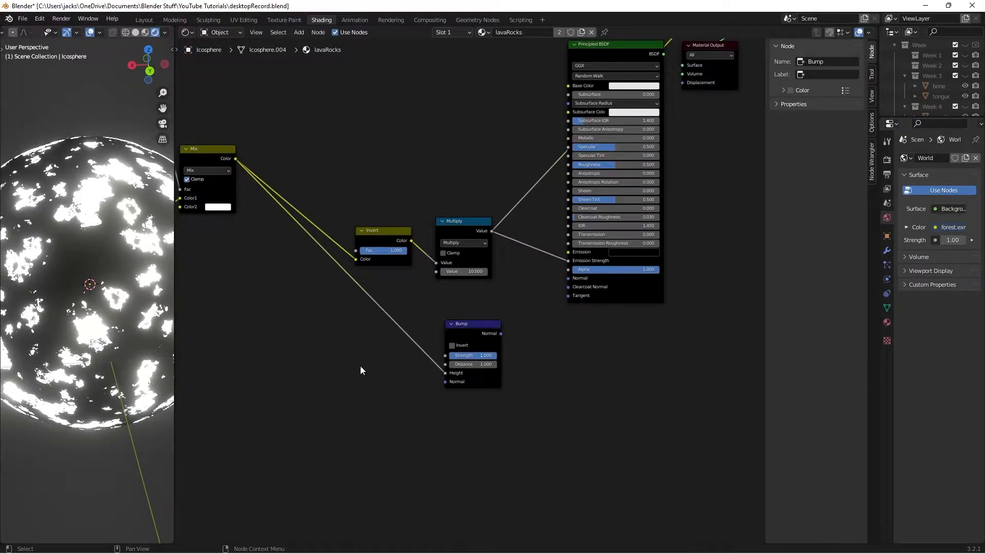
left_click_drag(468, 335, 568, 278)
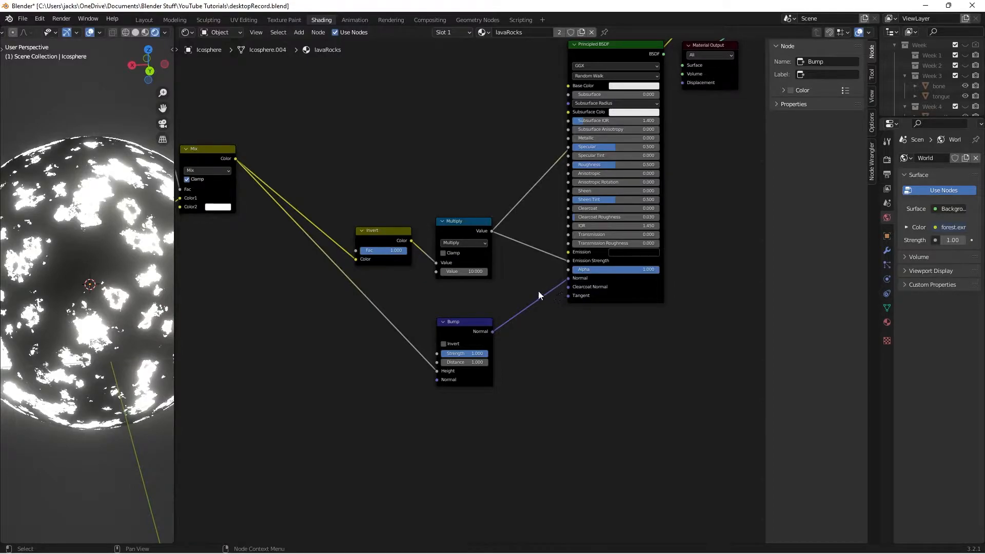
Preview the Bump node's output on the icosphere and examine the relief around the mask edges up close and from several angles
left_click(476, 332, "ctrl+shift")
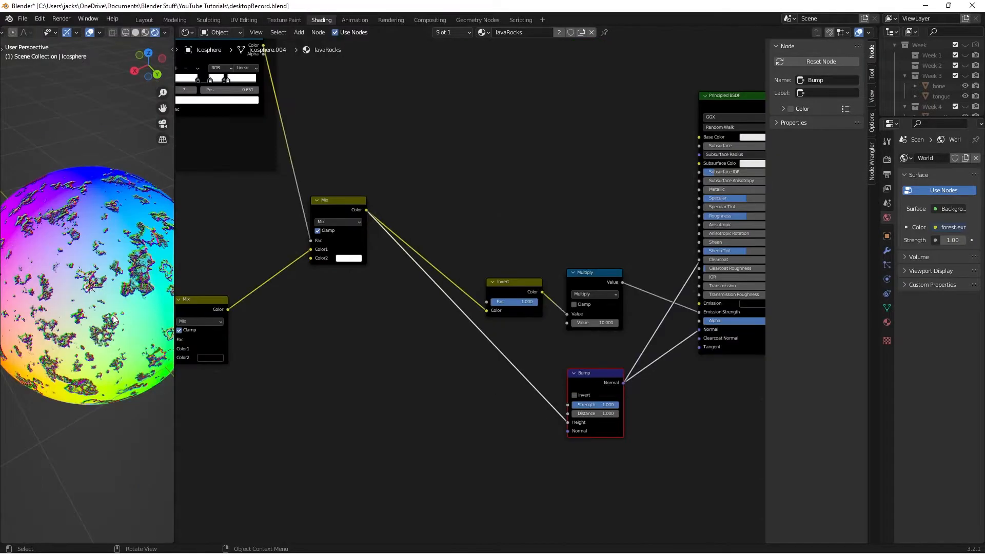
middle_click_drag(114, 313, 72, 268)
scroll(72, 268, "up", 1)
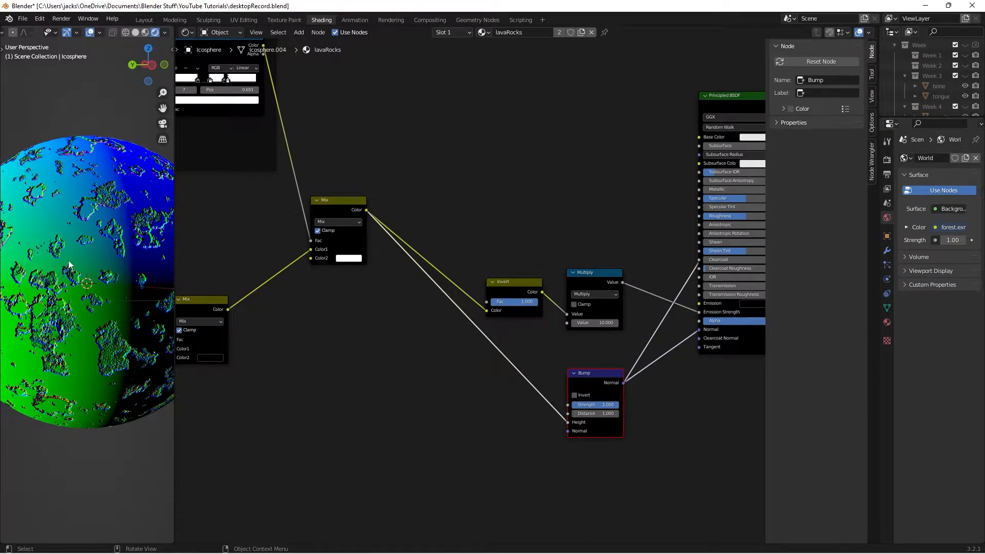
middle_click_drag(51, 205, 76, 241)
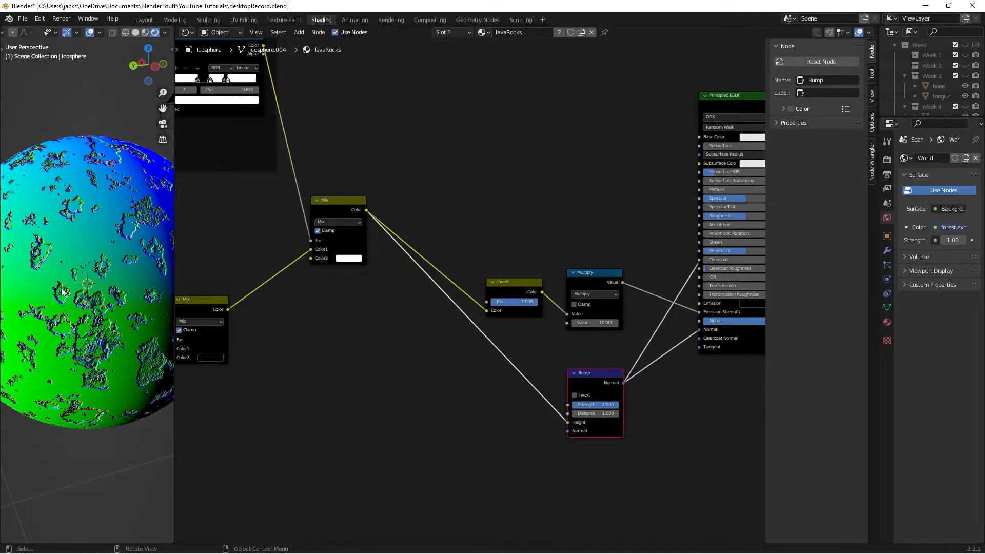
scroll(54, 266, "up", 3)
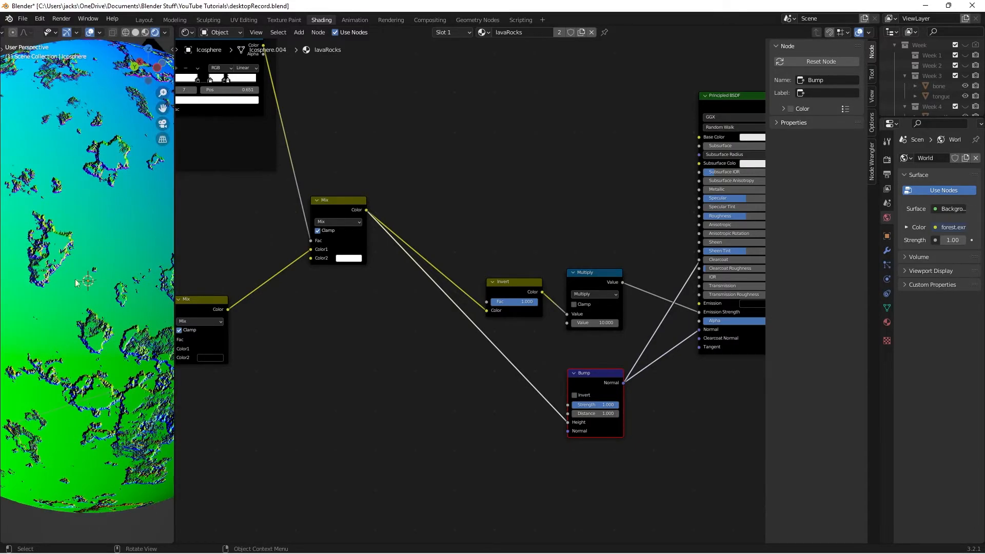
middle_click_drag(50, 328, 103, 316)
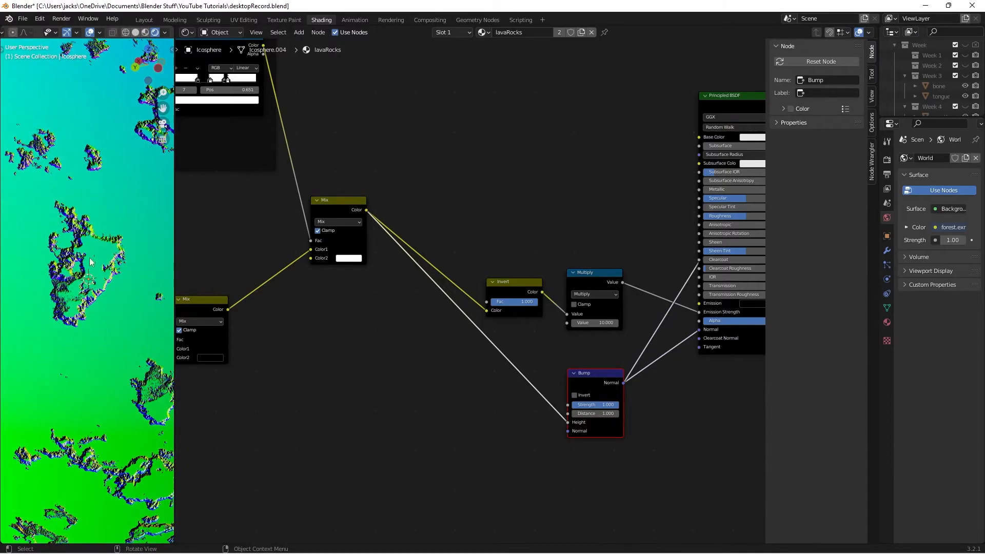
middle_click_drag(106, 263, 60, 263)
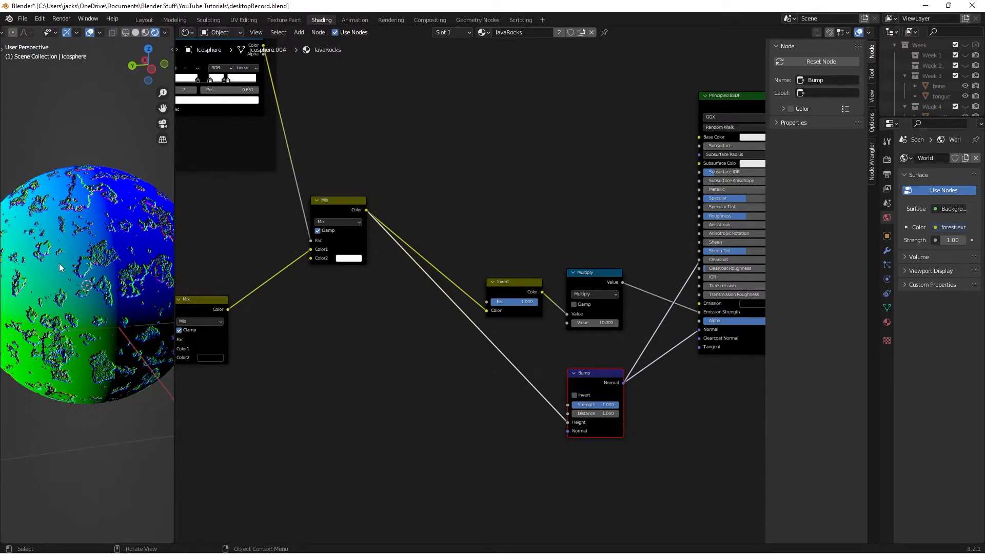
Save the file and join the lower Texture Coordinate, Mapping, texture, ColorRamp and first Mix nodes into a frame
key("ctrl+s")
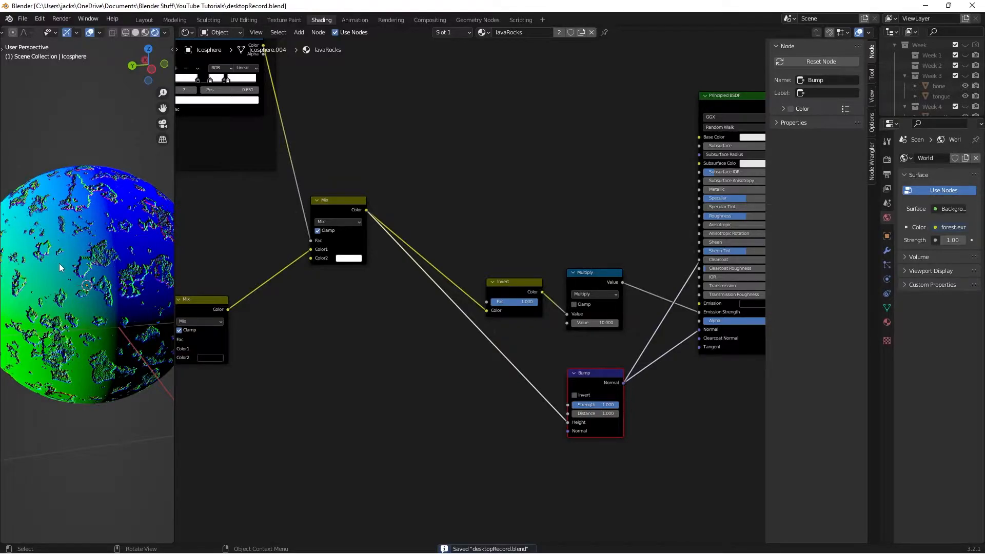
scroll(59, 263, "down", 3)
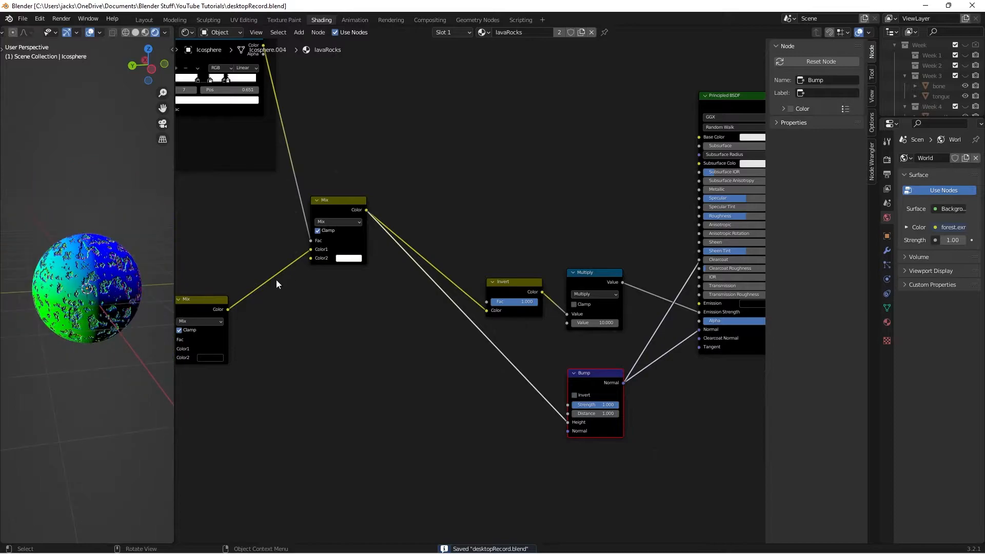
scroll(314, 357, "down", 2)
middle_click_drag(314, 356, 470, 327)
scroll(469, 327, "down", 3)
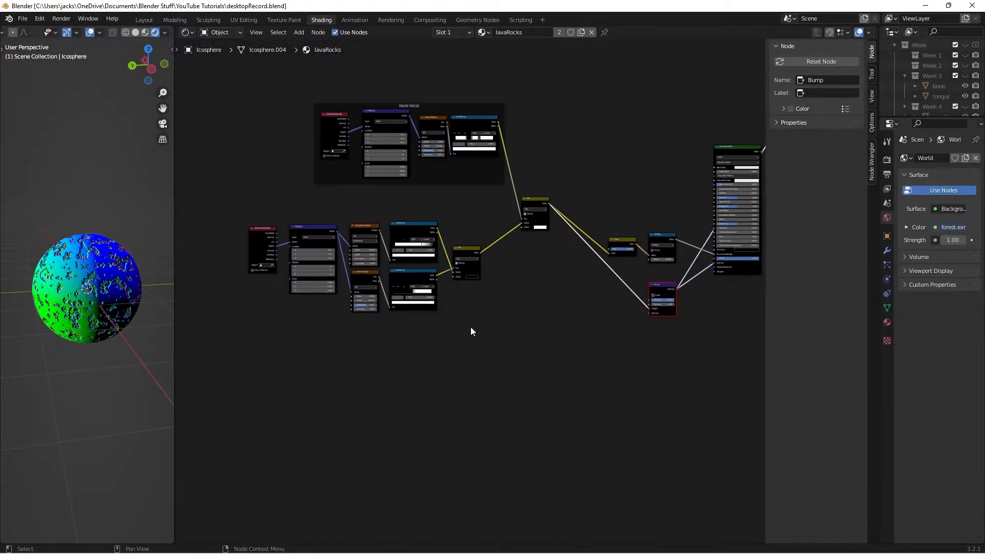
left_click(470, 328)
left_click_drag(232, 212, 496, 328)
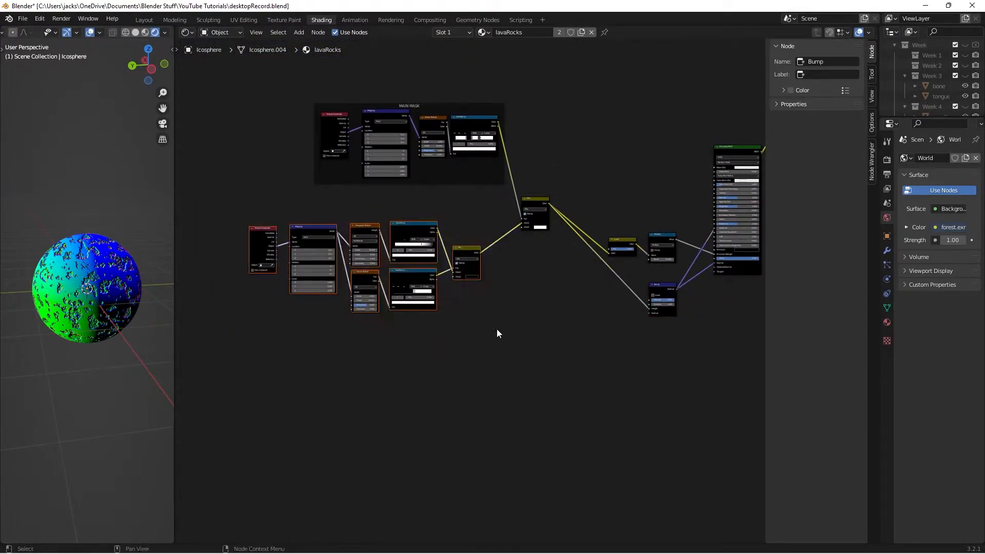
key("ctrl+j")
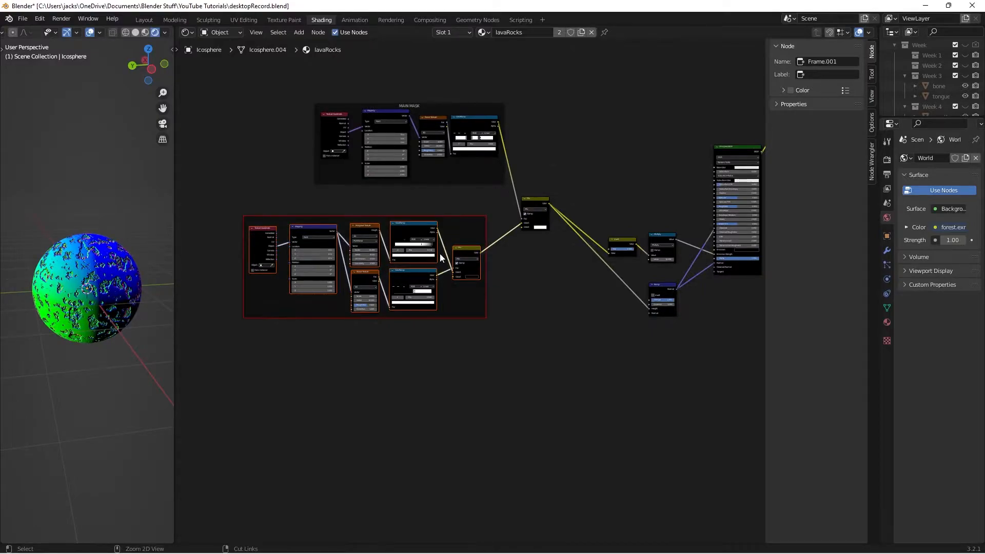
Label the new frame "LAVA MASK" and save the file
left_click(470, 217)
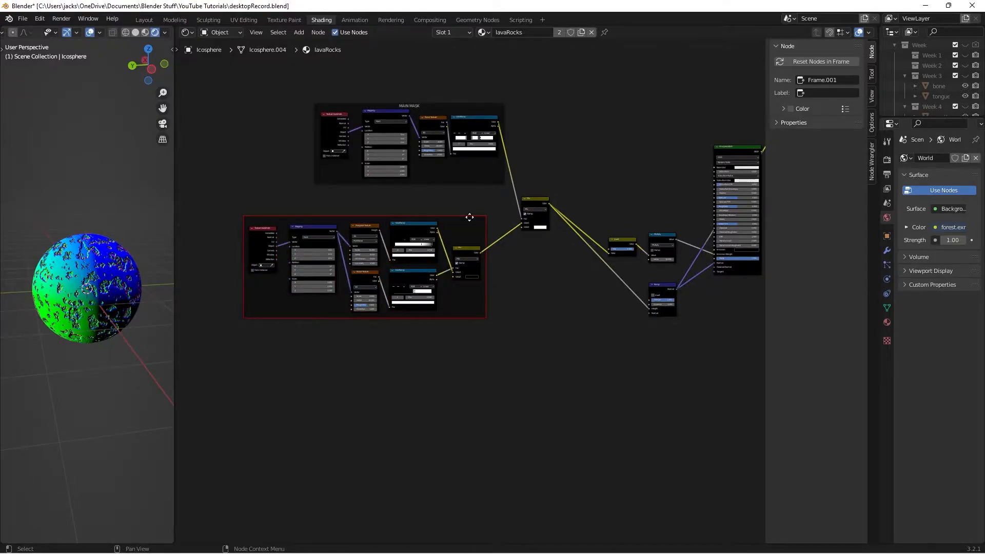
left_click(832, 92)
type("LAVA MASK")
key("Return")
scroll(479, 382, "up", 2)
left_click(451, 368)
scroll(465, 374, "down", 2)
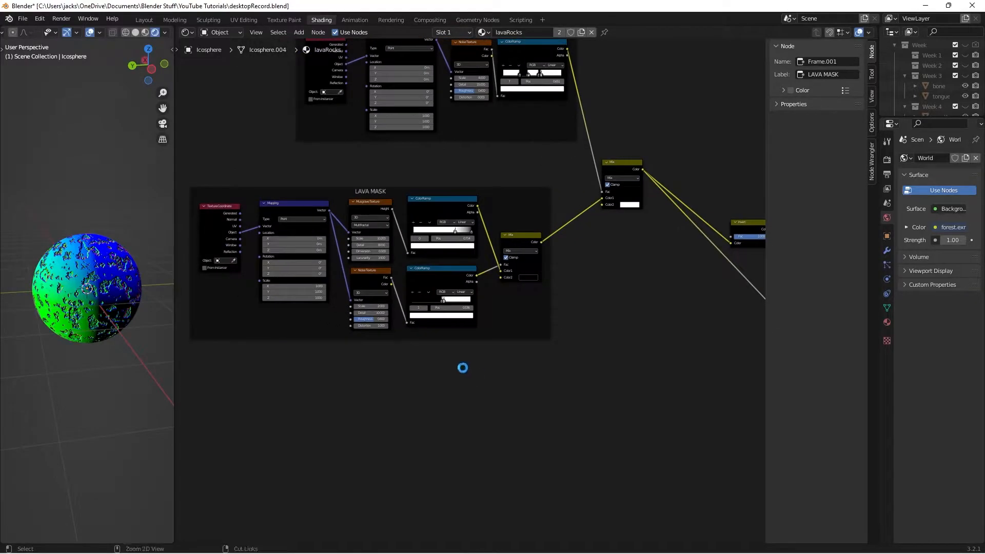
key("ctrl+s")
Add a Musgrave Texture node in the empty space below the LAVA MASK frame and hide the node editor's sidebar
scroll(530, 343, "down", 2)
scroll(512, 335, "up", 3)
middle_click_drag(512, 334, 478, 265)
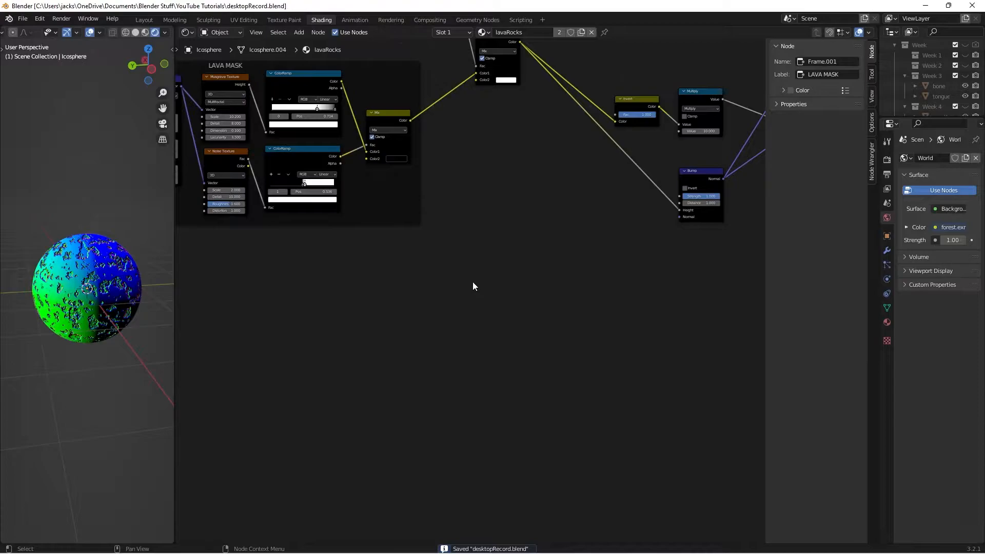
key("shift+a")
left_click(472, 281)
type("mus")
key("Return")
left_click(415, 307)
scroll(415, 307, "up", 2)
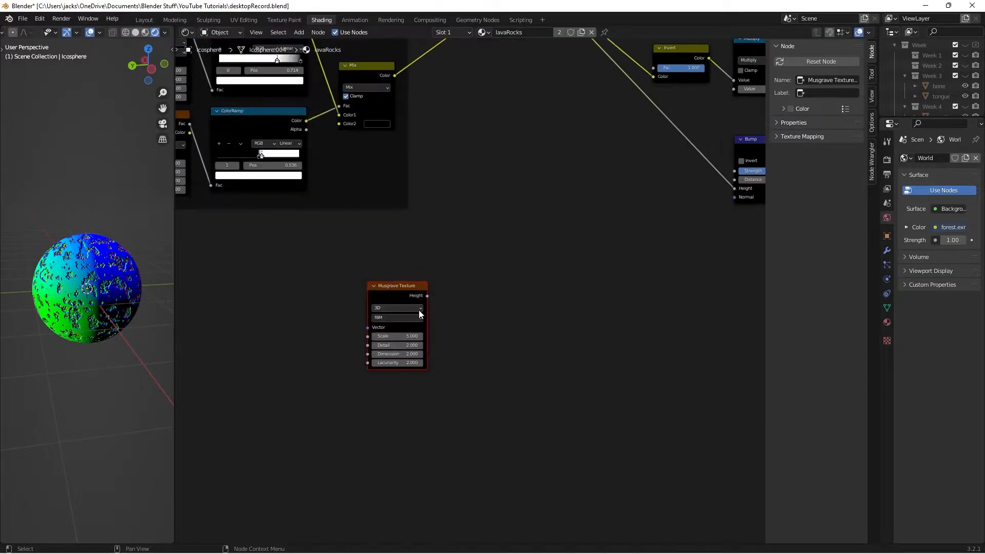
scroll(474, 253, "up", 1)
key("n")
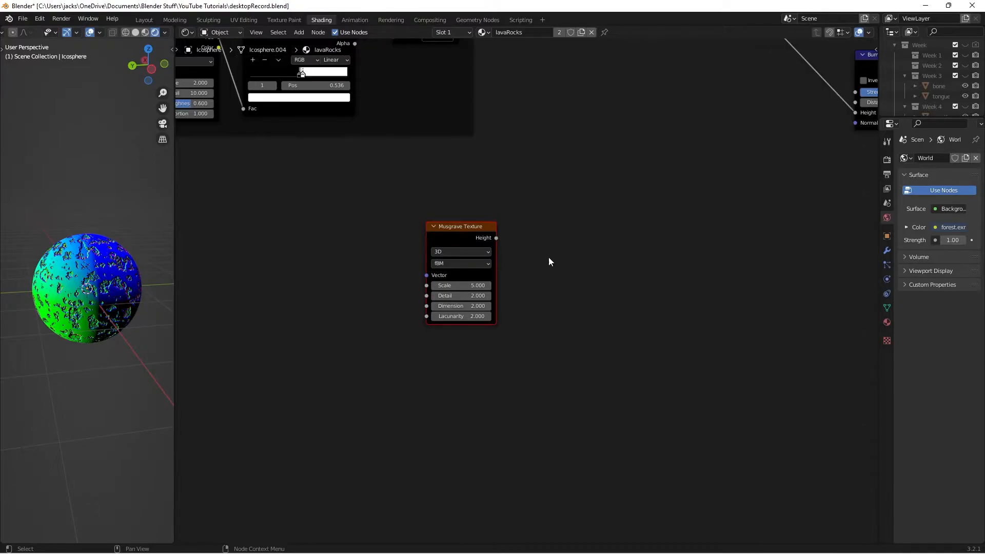
Feed the Musgrave Texture with Texture Coordinate and Mapping nodes using Object coordinates, and preview its Height output on the icosphere
key("ctrl+t")
scroll(519, 287, "down", 1)
left_click_drag(279, 264, 310, 252)
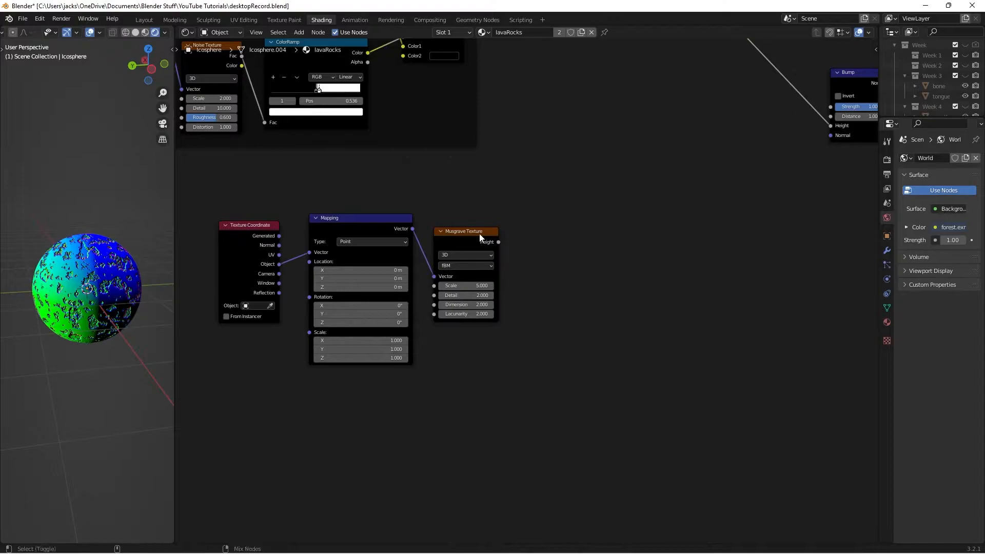
left_click(482, 237, "ctrl+shift")
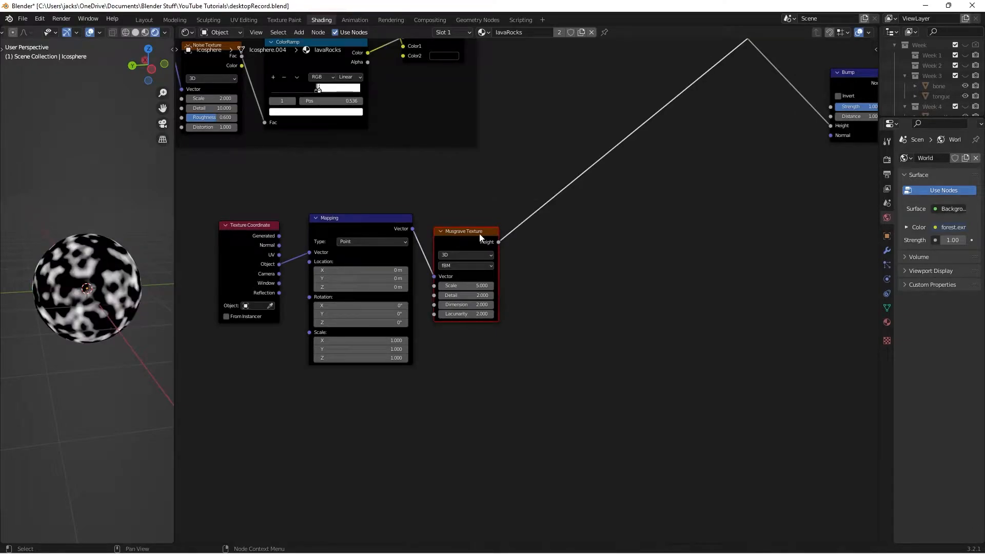
scroll(480, 237, "up", 1)
scroll(550, 263, "down", 3)
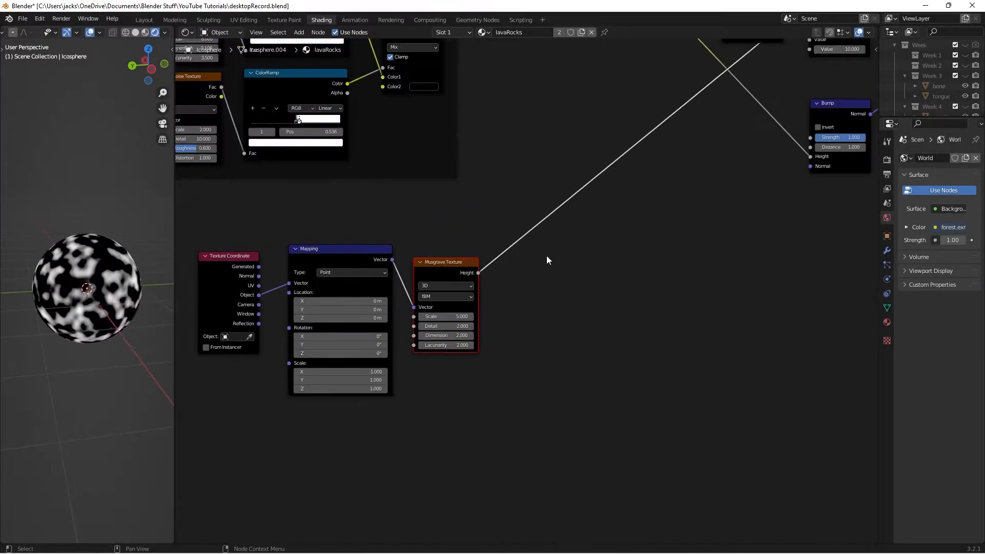
mouse_move(316, 148)
left_mouse_down()
mouse_move(311, 154)
mouse_move(316, 148)
left_mouse_up()
scroll(566, 292, "up", 1)
scroll(565, 288, "up", 3)
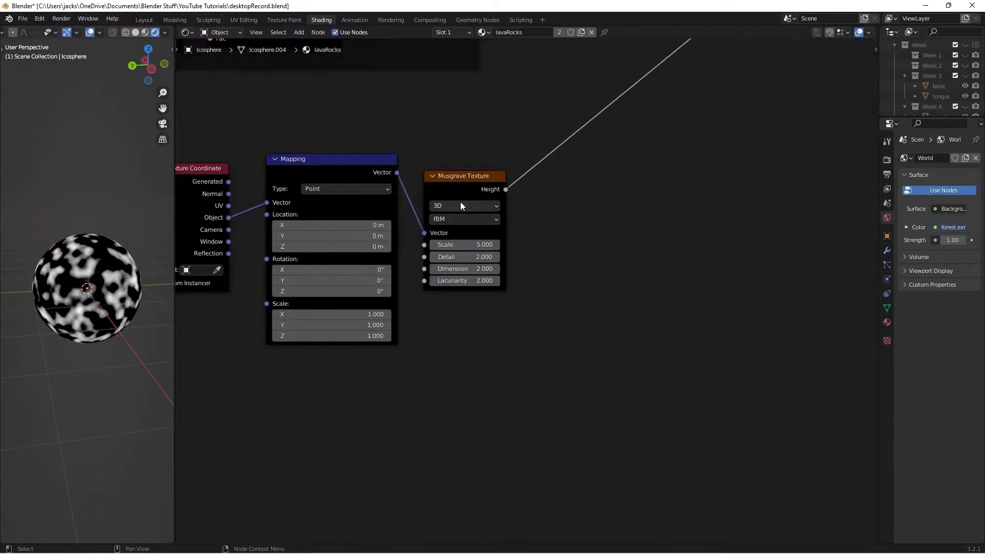
Switch the Musgrave Texture type to Multifractal and set its scale to 2
left_click(458, 218)
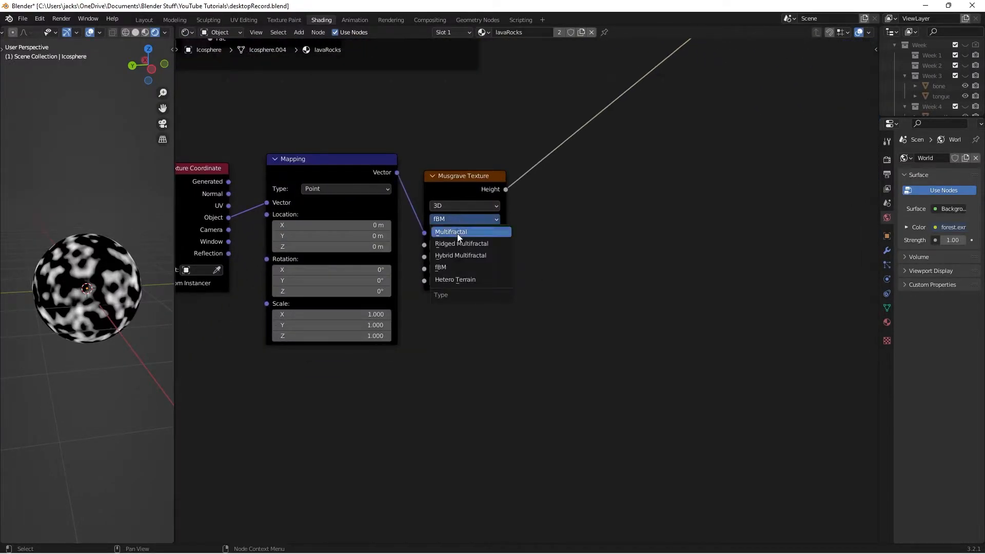
left_click(458, 231)
left_click(474, 243)
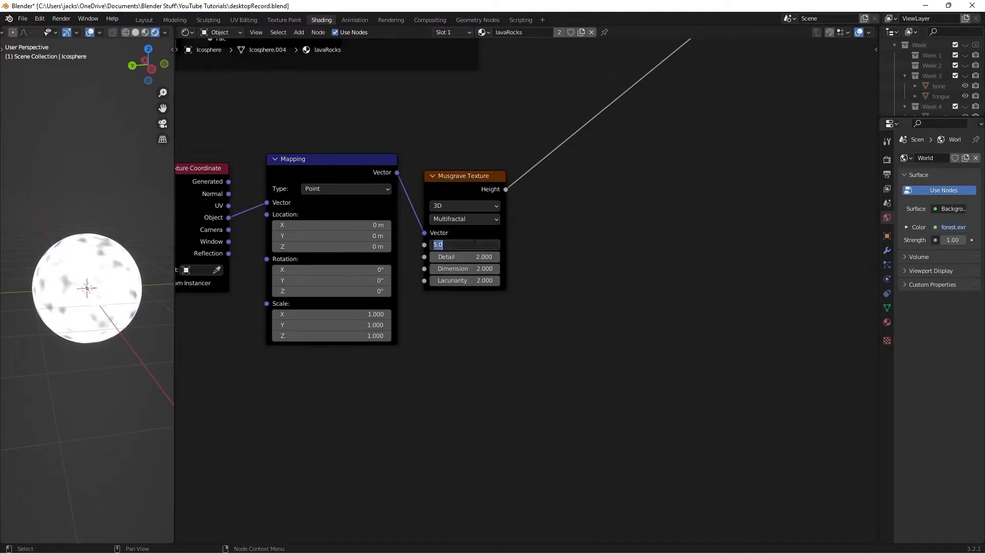
type("2")
key("Return")
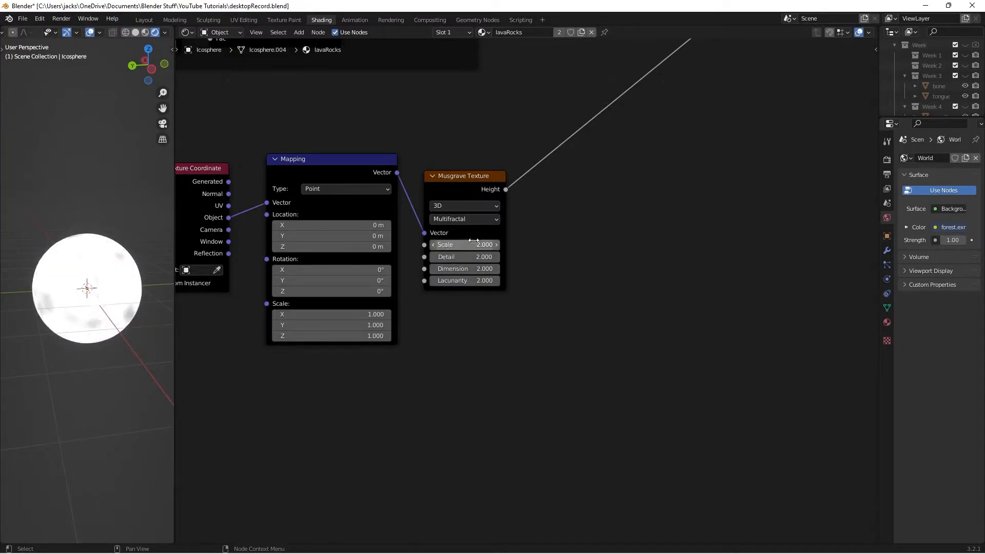
Set the Musgrave Texture's detail to 8 and dimension to 0.1, check the sphere up close and save the file
left_click(468, 254)
type("8")
key("Return")
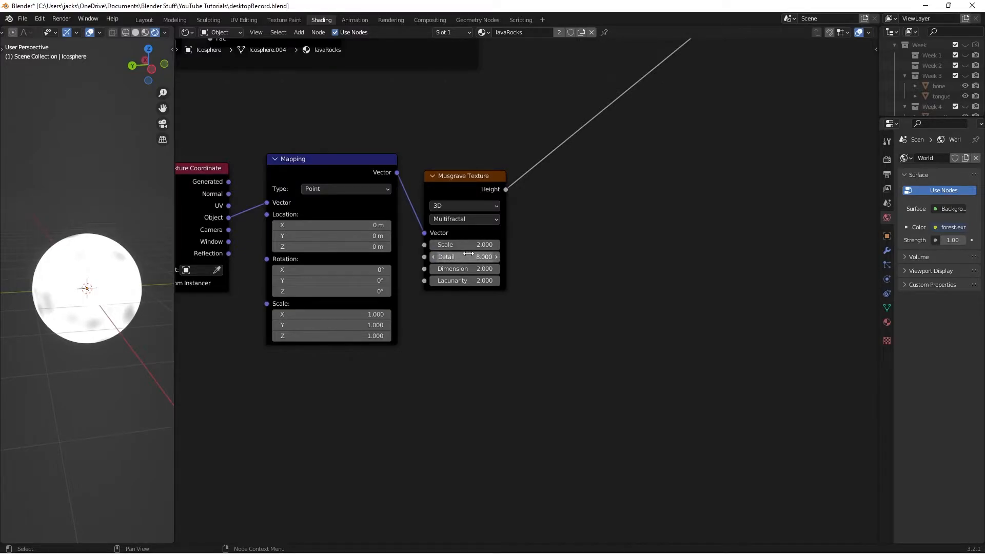
left_click(464, 268)
type("0.1")
key("Return")
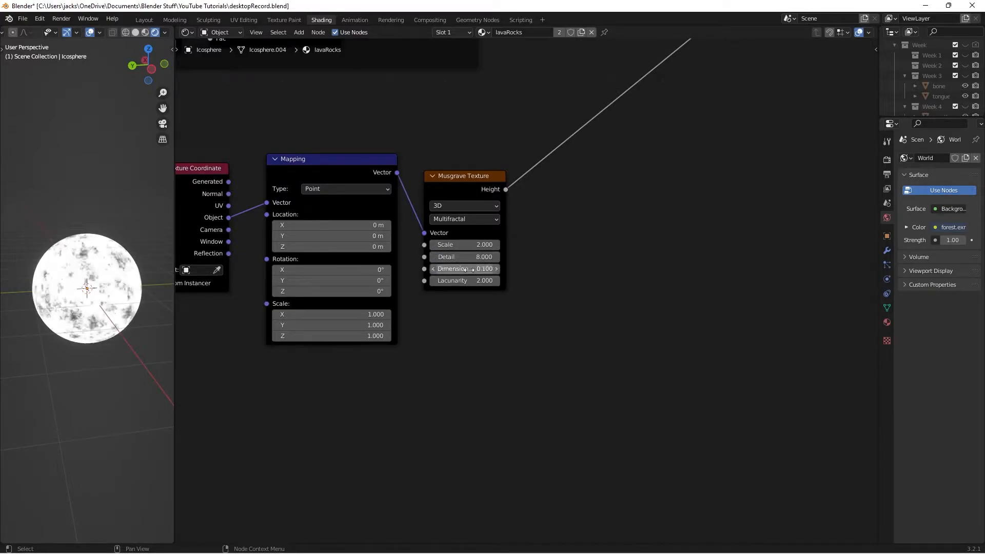
scroll(105, 308, "up", 2)
mouse_move(62, 308)
middle_mouse_down()
mouse_move(105, 308)
mouse_move(76, 305)
middle_mouse_up()
scroll(104, 307, "up", 2)
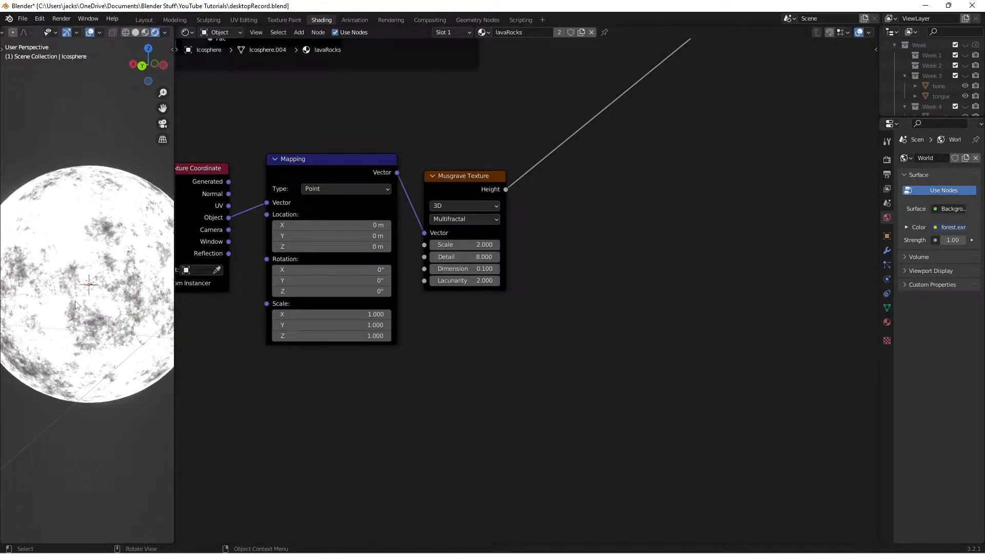
key("ctrl+s")
Insert a ColorRamp on the link leaving the Musgrave Texture's Height output
scroll(618, 229, "up", 1)
middle_click_drag(617, 229, 564, 251)
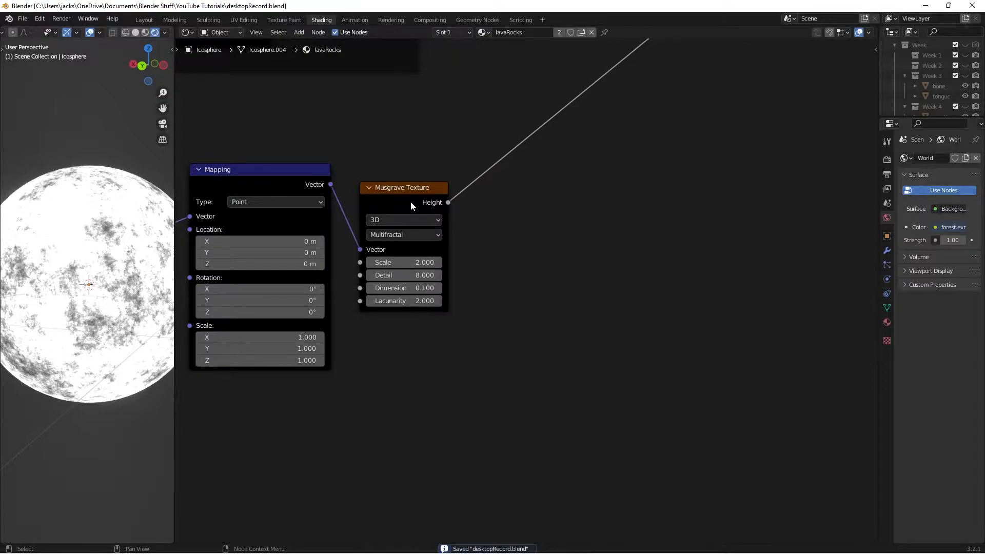
key("shift+a")
left_click(651, 245)
type("color ramp")
key("Return")
left_click(516, 184)
left_click_drag(516, 183, 500, 188)
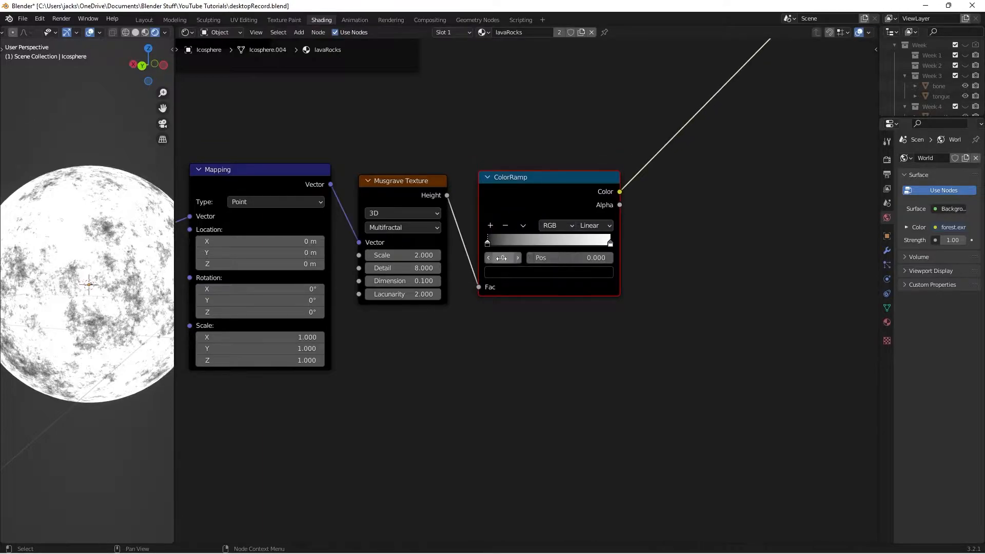
Lighten the black stop of the Musgrave ColorRamp to an HSV value of 0.5, check the sphere and save the file
left_click(529, 274)
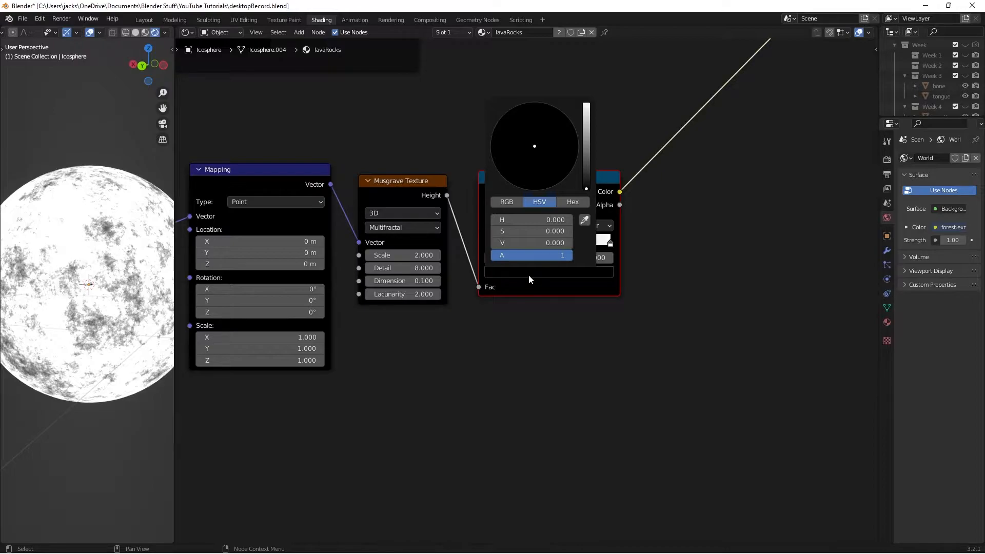
left_click(522, 244)
type(".5")
key("Return")
scroll(531, 300, "down", 2)
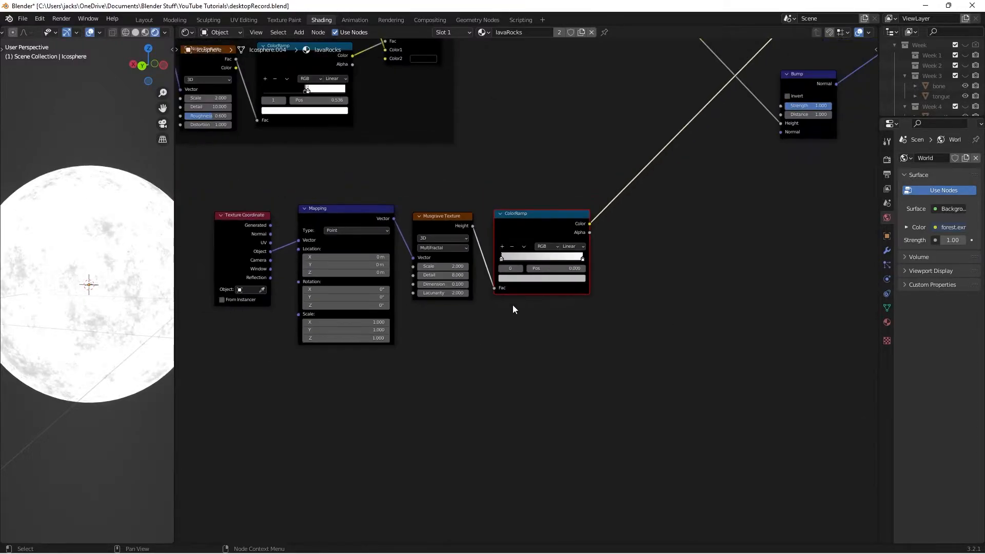
middle_click_drag(79, 257, 93, 252)
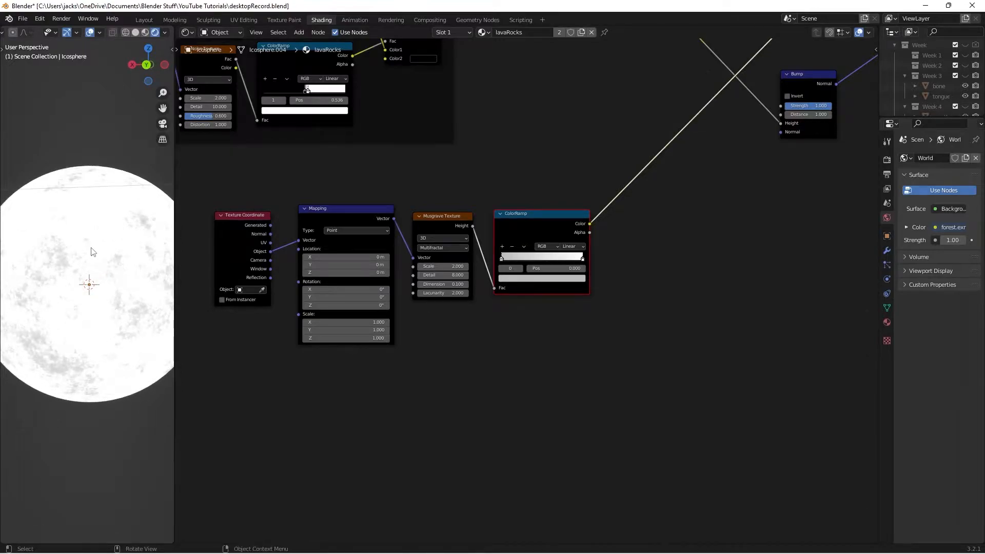
key("ctrl+s")
middle_click_drag(91, 251, 114, 254)
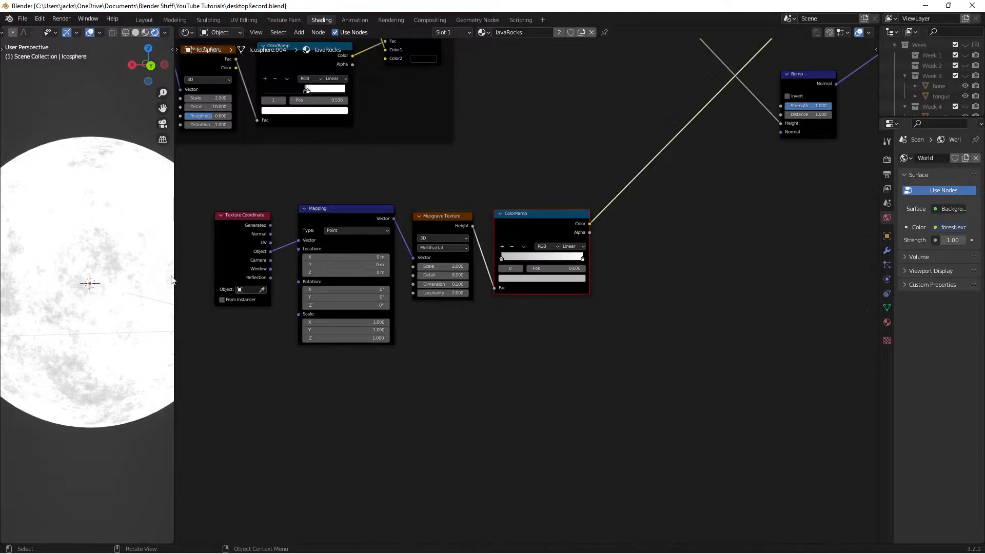
key("ctrl+s")
Add a Noise Texture node directly below the Musgrave Texture
scroll(154, 280, "down", 1)
middle_click_drag(489, 306, 467, 309)
key("shift+a")
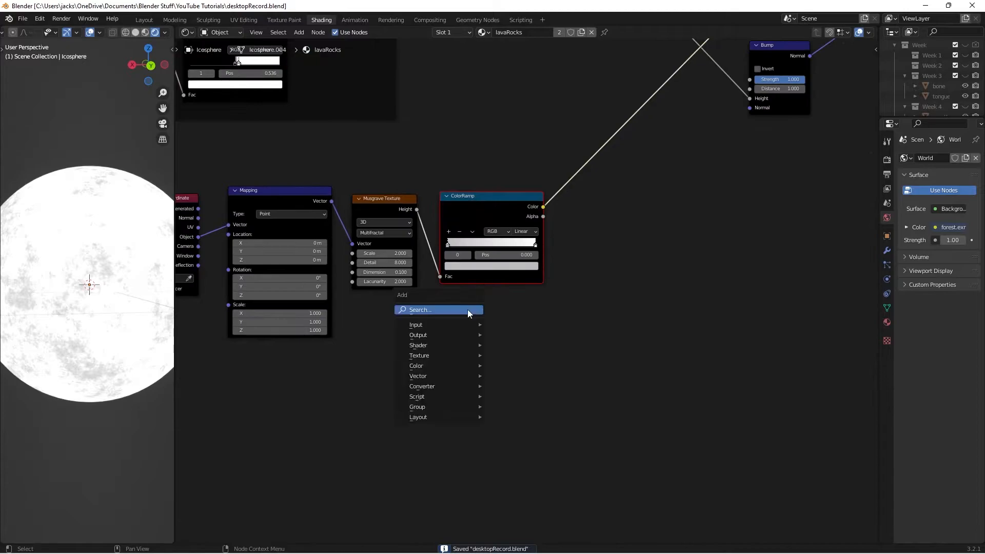
left_click(467, 310)
type("noise")
key("Return")
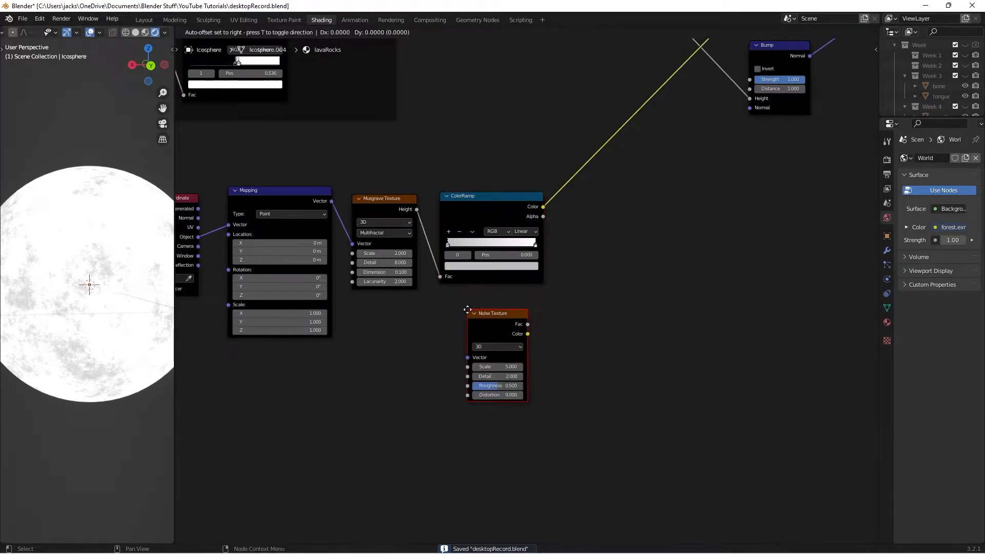
left_click(364, 300)
Move the Texture Coordinate and Mapping nodes down and away from the two textures to make room for a shared connection
scroll(333, 246, "down", 1)
left_click_drag(257, 168, 337, 221)
key("g")
left_click(293, 303)
scroll(697, 293, "up", 1)
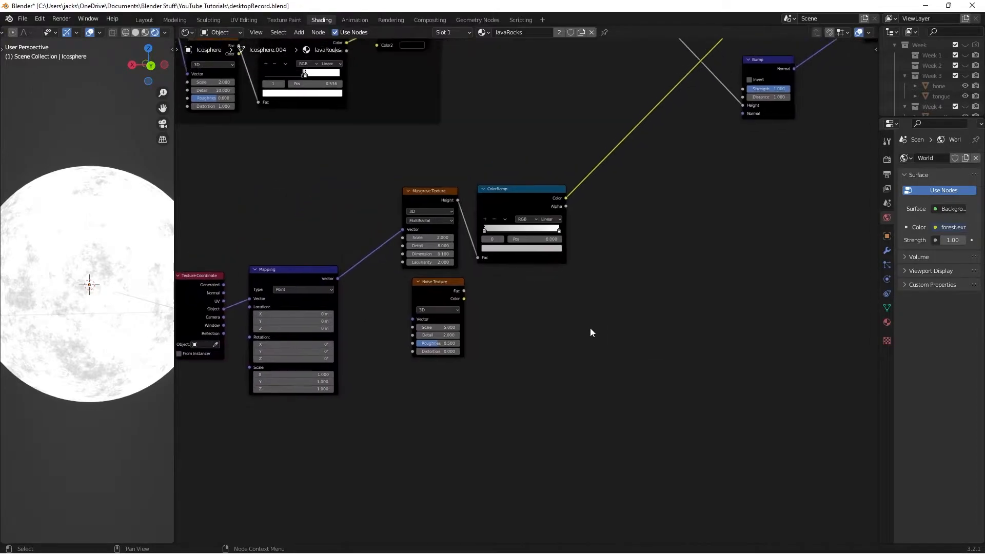
Connect the Mapping node's Vector output to the Noise Texture and preview the noise on the icosphere
scroll(591, 332, "up", 1)
left_click_drag(308, 269, 392, 323)
left_click_drag(405, 288, 398, 288)
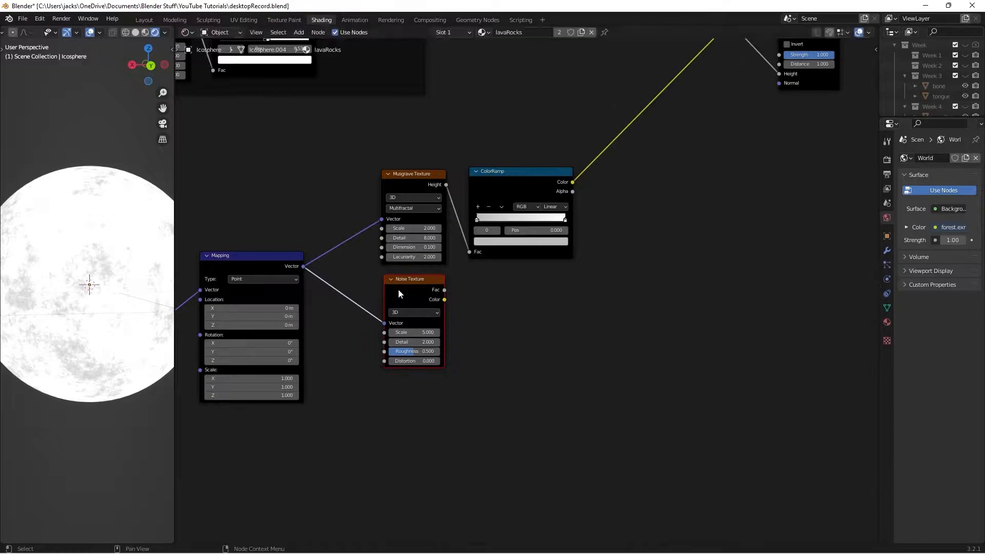
left_click(405, 290, "ctrl+shift")
scroll(576, 318, "up", 2)
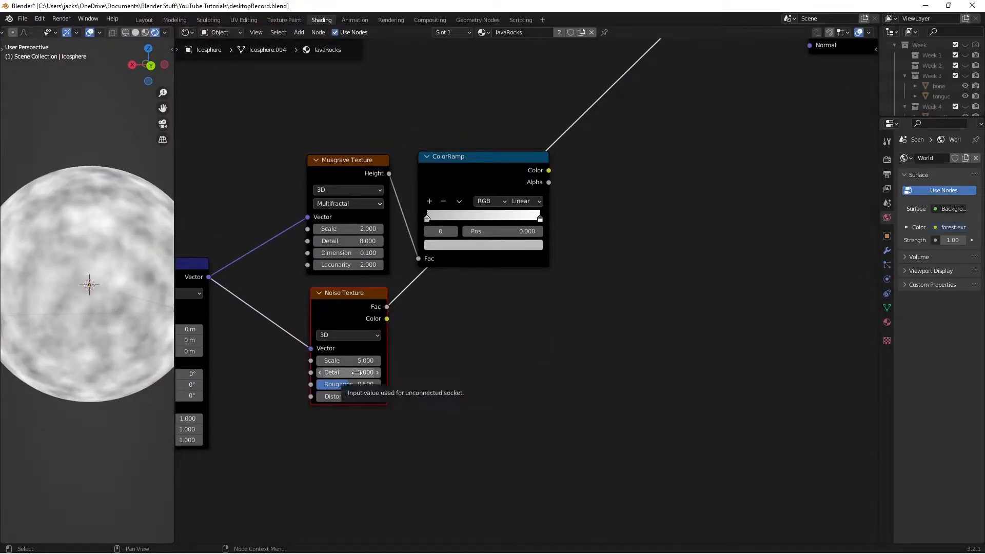
Set the Noise Texture's detail to 4 and roughness to 0.2
left_click(363, 384)
key("BackSpace")
type(".2")
key("Return")
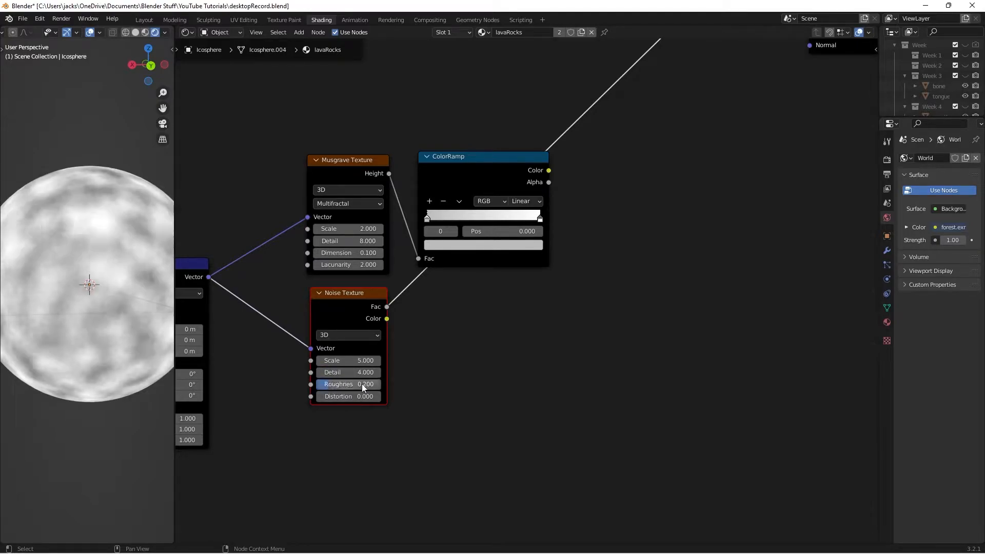
left_click(475, 357)
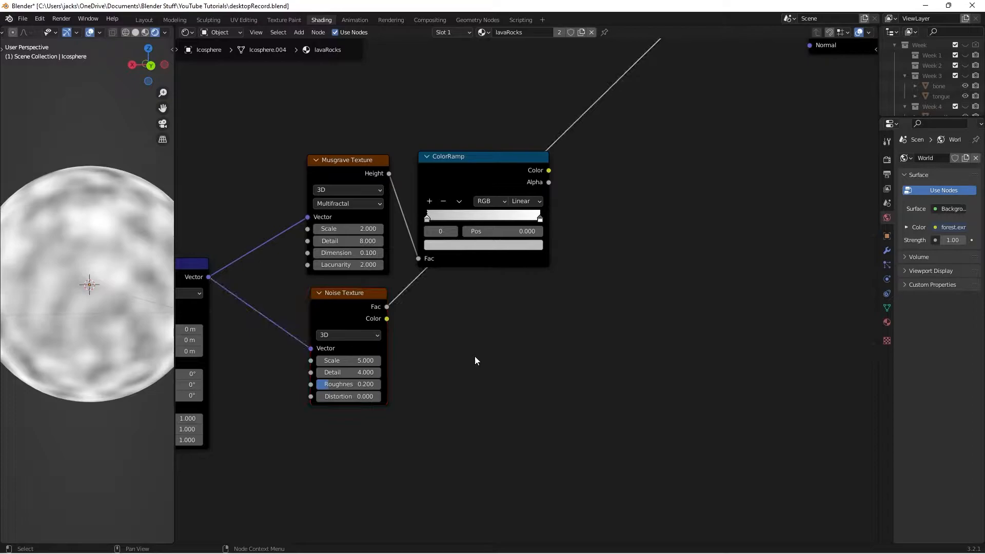
Insert a ColorRamp after the Noise Texture's Fac output, lined up below the Musgrave ColorRamp
key("shift+a")
left_click(475, 356)
type("co")
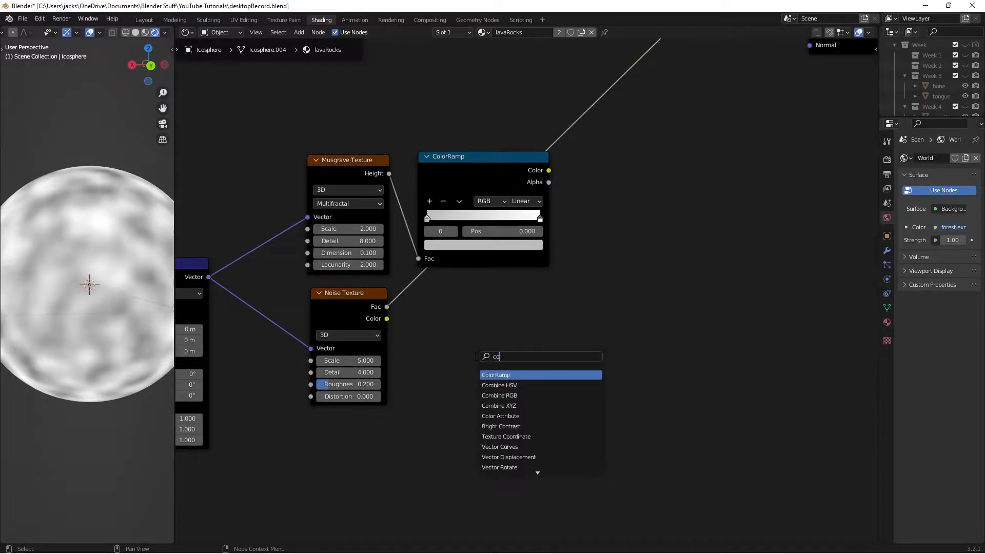
key("Return")
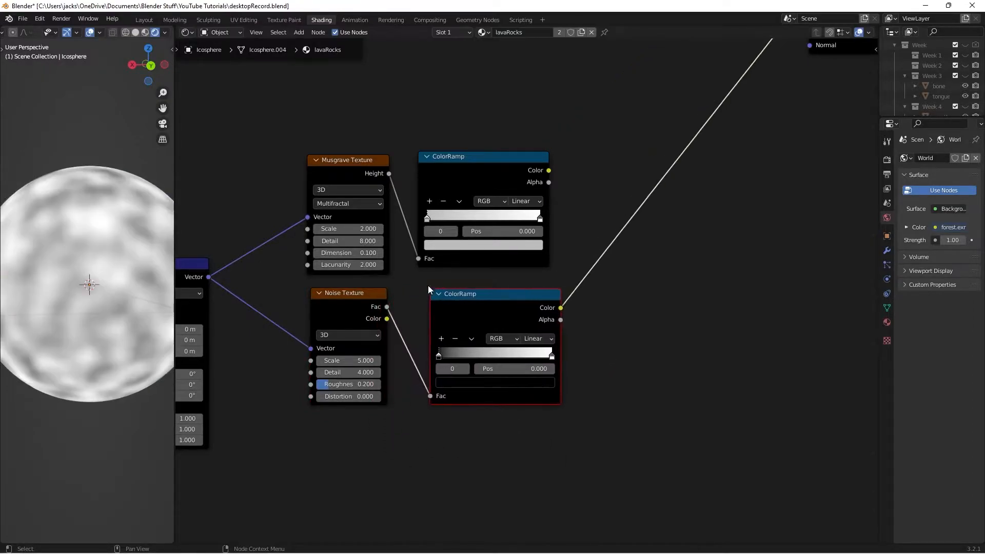
left_click(417, 287)
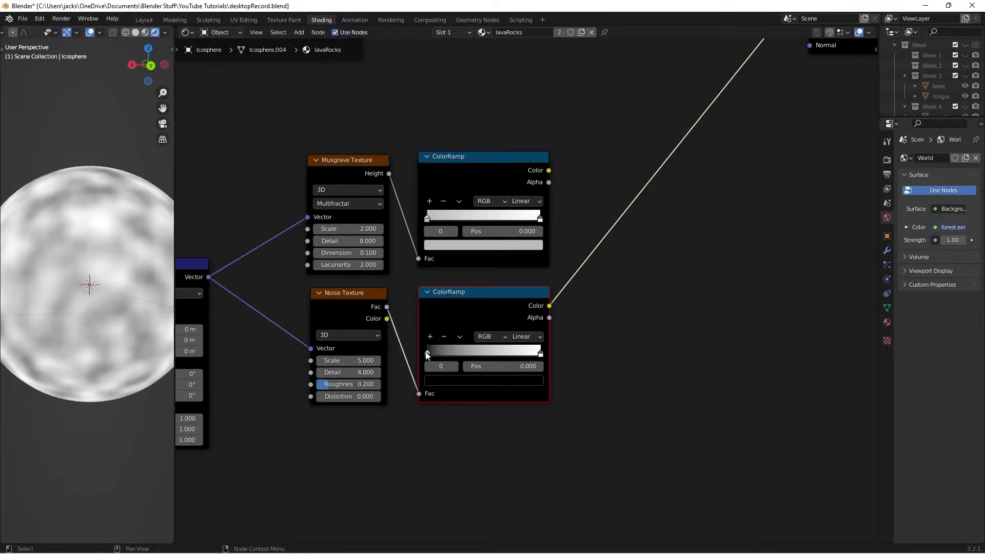
Lighten the black stop of the Noise ColorRamp to an HSV value of 0.5, check the sphere and save the file
left_click(460, 381)
left_click(479, 352)
type(".5")
key("Return")
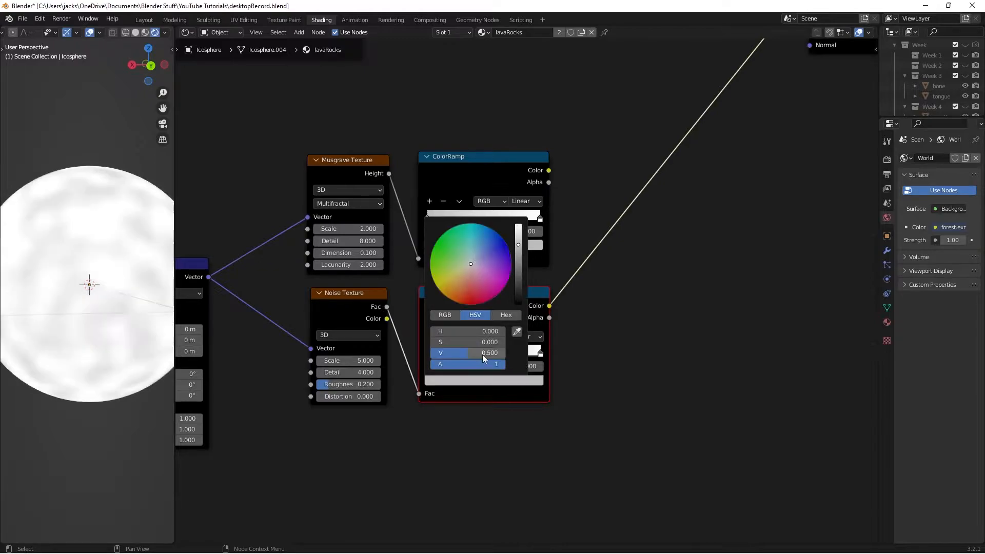
middle_click_drag(129, 260, 132, 298)
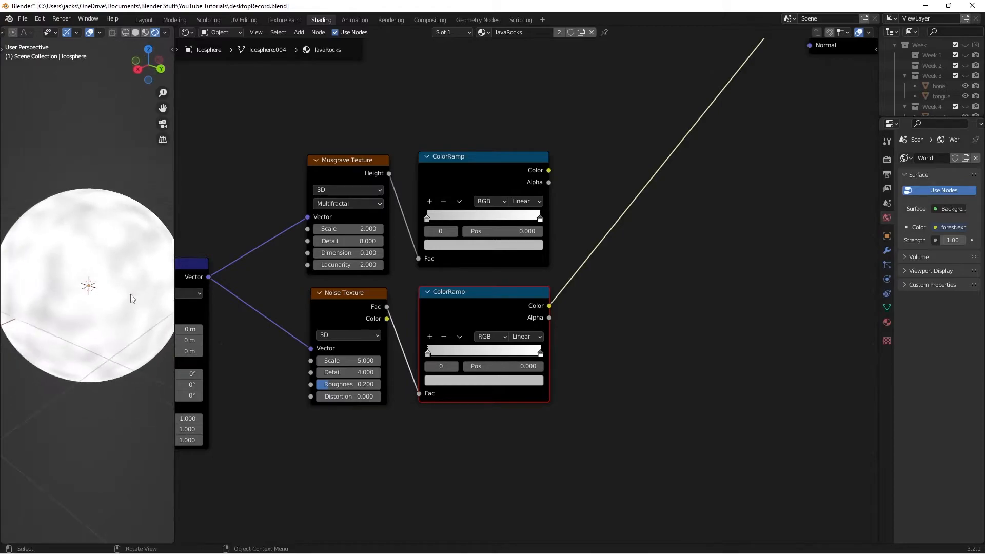
key("ctrl+s")
Add a Mix node in the empty space beyond the two ColorRamps
scroll(668, 287, "down", 1)
left_click(647, 291)
key("shift+a")
left_click(610, 297)
type("mix")
key("Return")
left_click(603, 292)
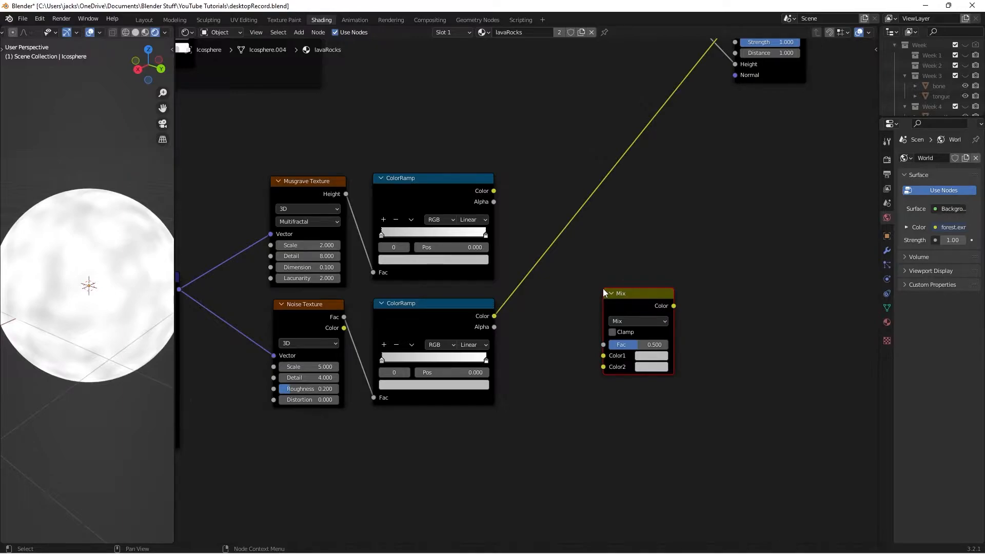
Set the Mix node to Multiply with Clamp enabled and a factor of 1
left_click(634, 321)
left_click(638, 323)
left_click(633, 281)
left_click_drag(636, 306, 601, 283)
Connect the Musgrave ColorRamp to the Multiply node's Color1 and the Noise ColorRamp to Color2, preview the result and save the file
left_click_drag(493, 191, 586, 302)
left_click_drag(494, 316, 586, 313)
left_click_drag(615, 248, 570, 239)
middle_click_drag(156, 285, 137, 297)
key("ctrl+s")
left_click_drag(570, 247, 556, 250)
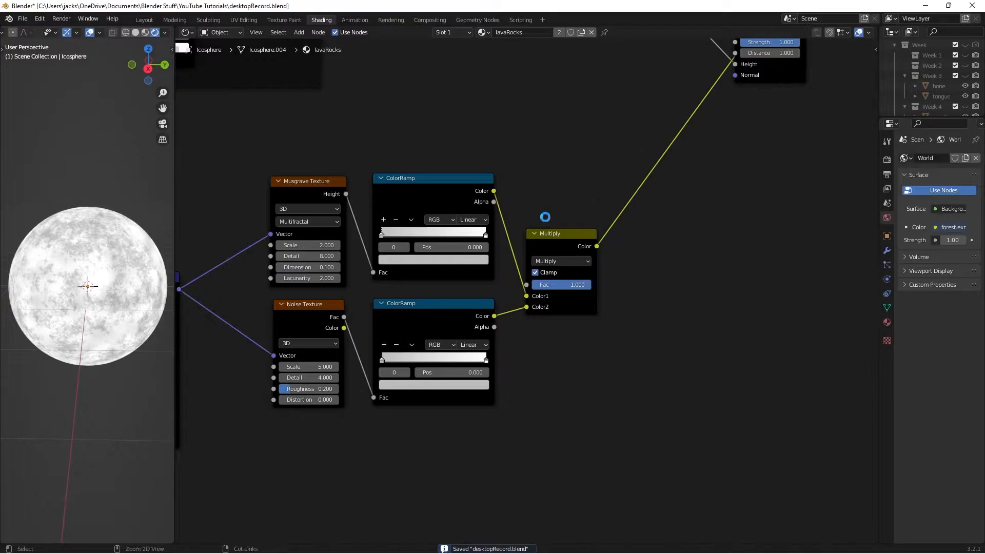
Move the Musgrave, Noise, both ColorRamps and the Multiply node together closer to the Mapping node
scroll(545, 217, "down", 3)
middle_click_drag(545, 216, 603, 166)
left_click_drag(379, 123, 631, 317)
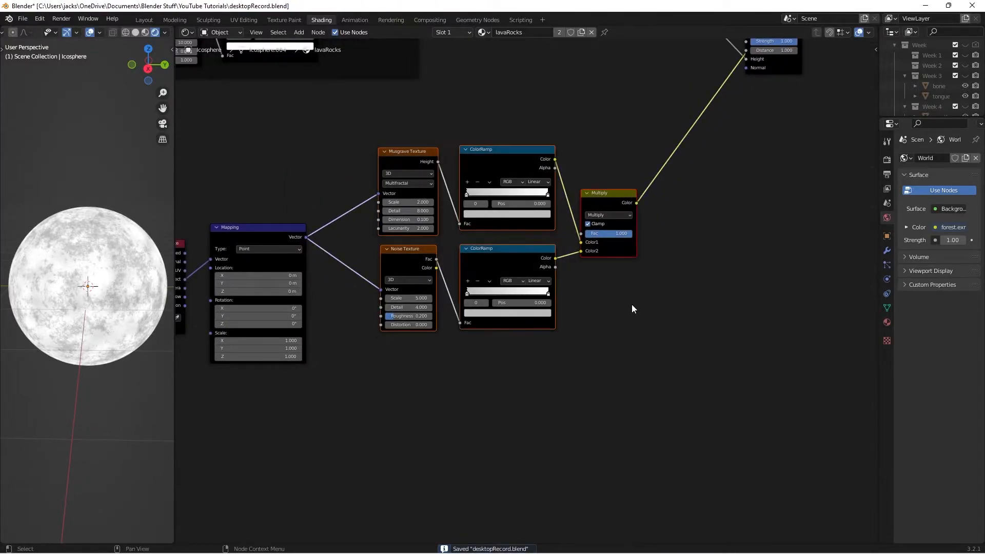
key("g")
left_click(584, 297)
Add a Voronoi Texture below the Noise Texture and connect the Mapping node's Vector output to it
scroll(563, 312, "down", 1)
middle_click_drag(568, 319, 591, 270)
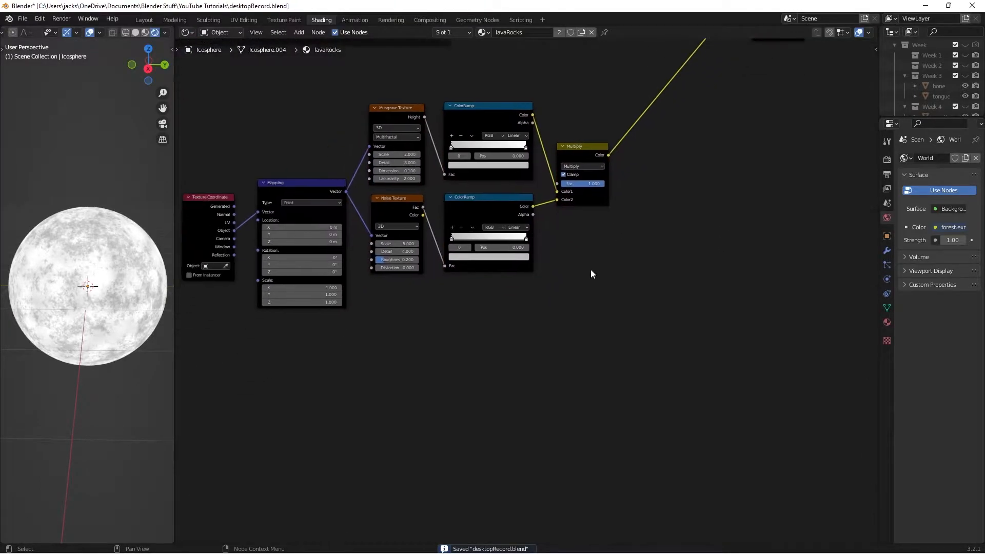
key("shift+a")
type("vo")
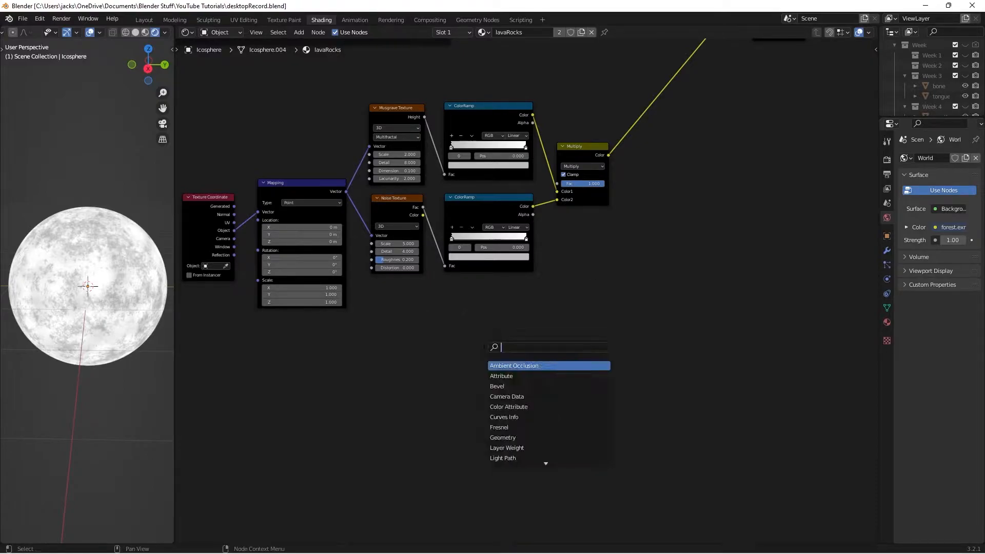
type("r")
key("Return")
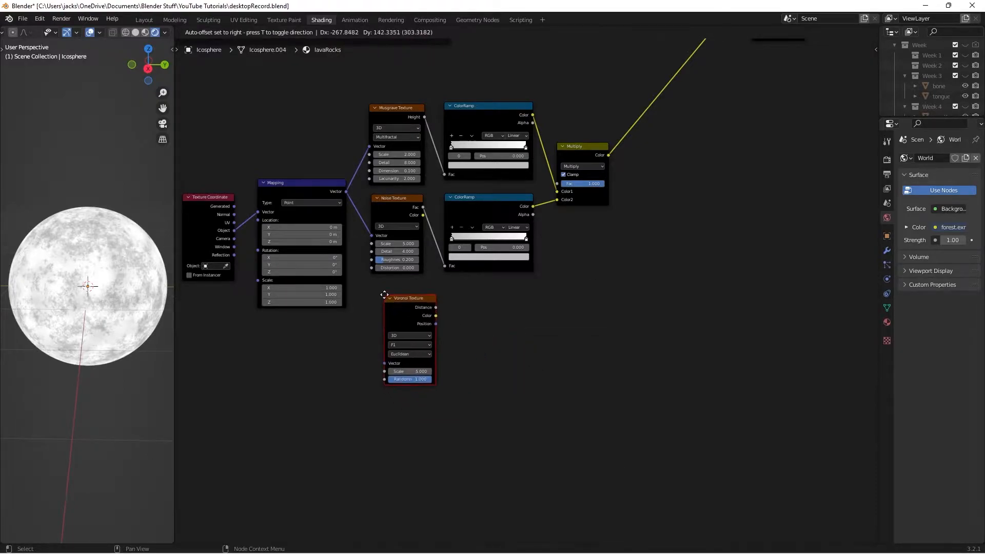
left_click(374, 290)
left_click_drag(346, 191, 375, 354)
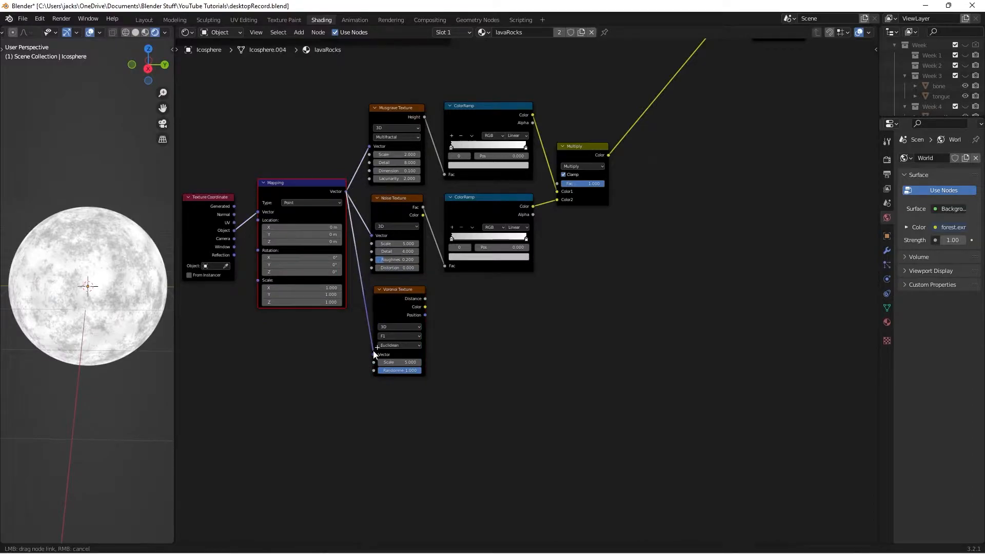
Preview the Voronoi Texture on the icosphere and switch its feature output to Distance to Edge
left_click(403, 294, "ctrl+shift")
scroll(403, 294, "up", 4)
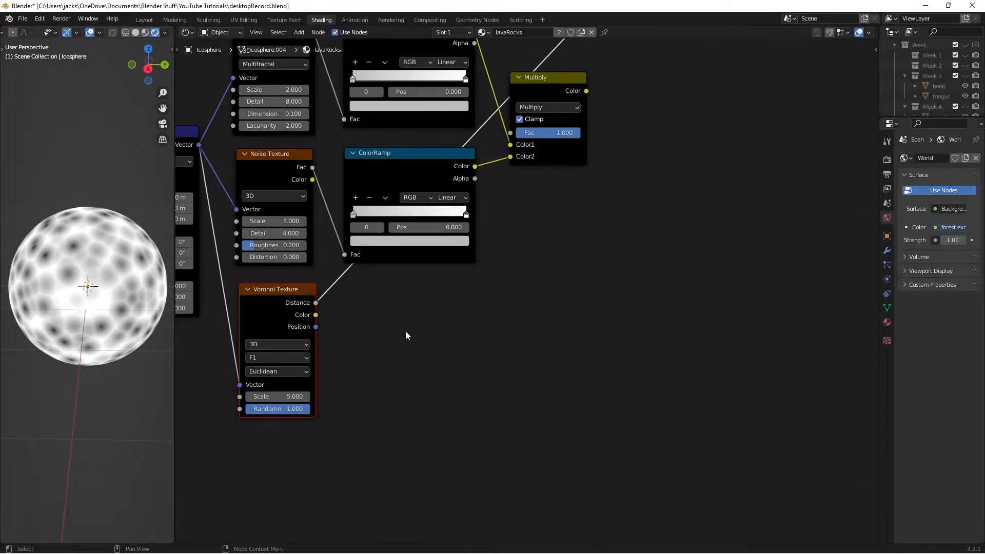
left_click(289, 358)
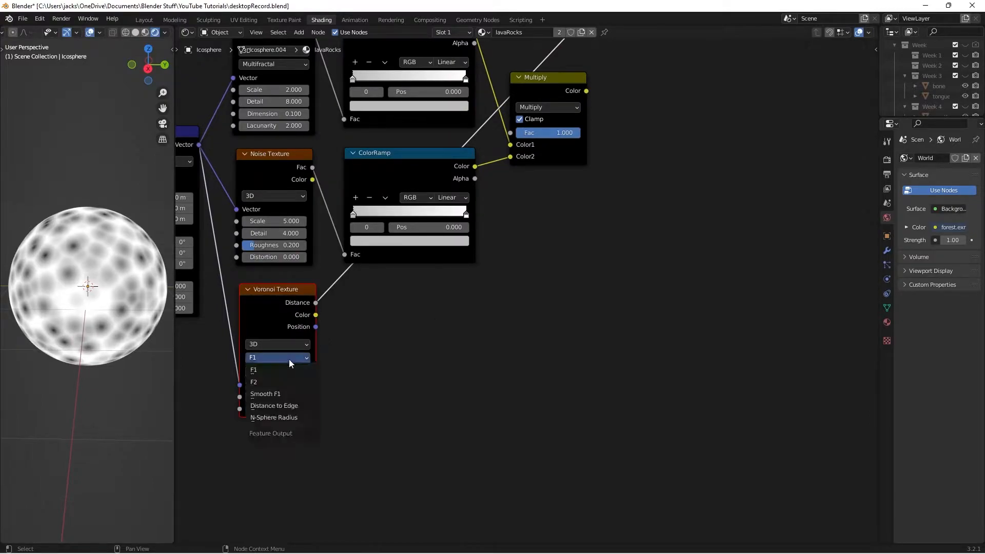
left_click(274, 406)
scroll(370, 362, "up", 2)
scroll(352, 363, "down", 1)
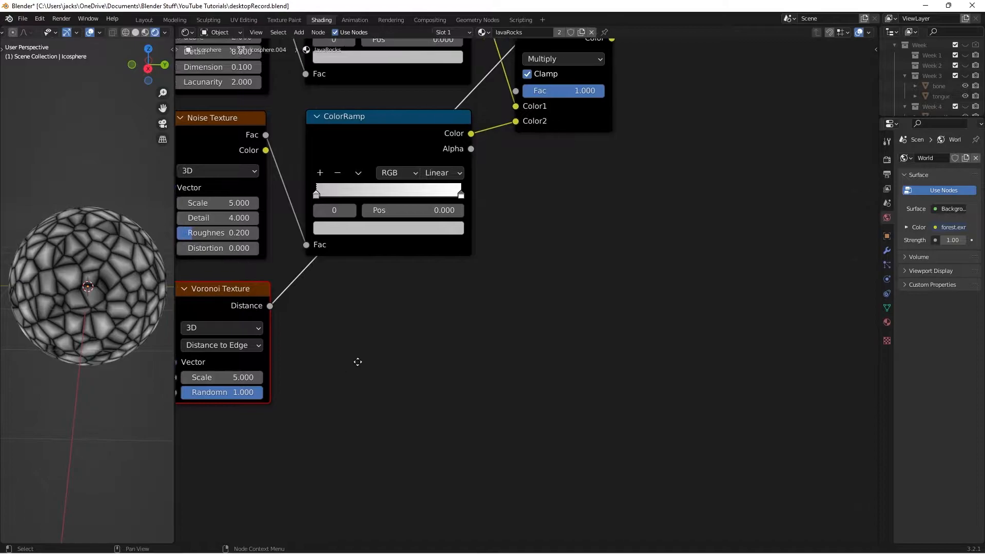
Set the Voronoi Texture's scale to 40
left_click(281, 371)
type("40")
key("Return")
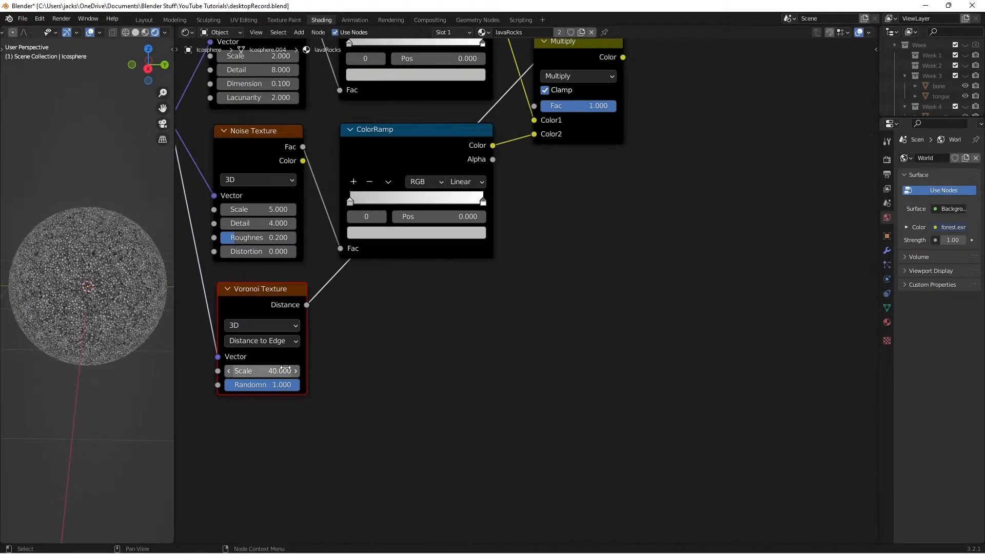
Add a ColorRamp node beside the Voronoi Texture, inserted on the link from its Distance output
middle_click_drag(285, 369, 265, 391)
key("shift+a")
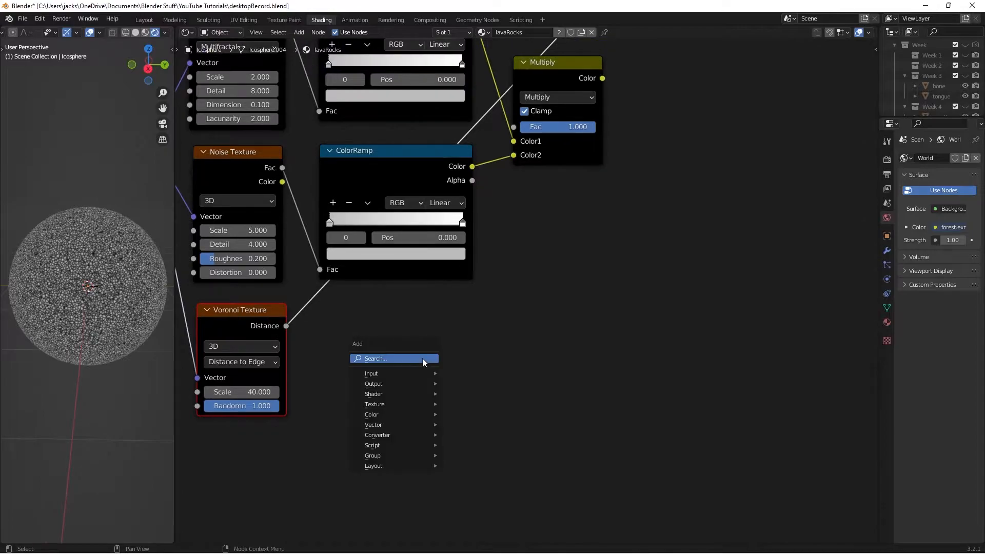
left_click(423, 358)
type("color")
key("Return")
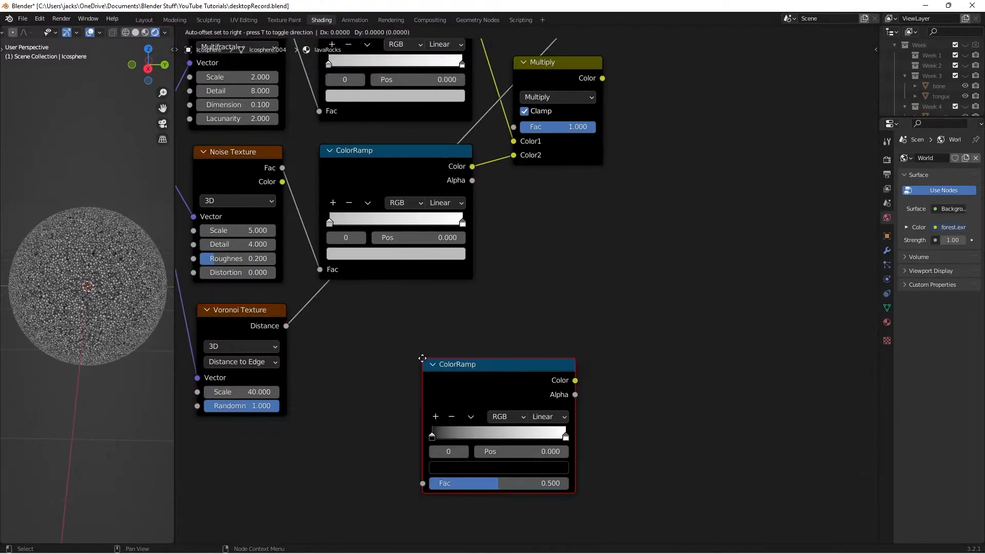
left_click(299, 293)
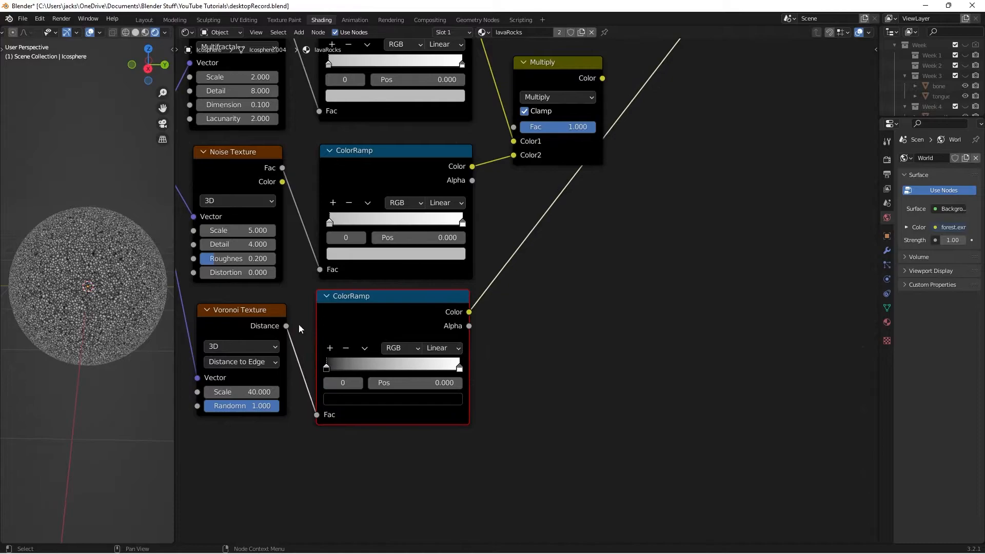
Move the white stop of the Voronoi ColorRamp to position 0.073, inspect the crack pattern up close and save the file
scroll(495, 431, "up", 2)
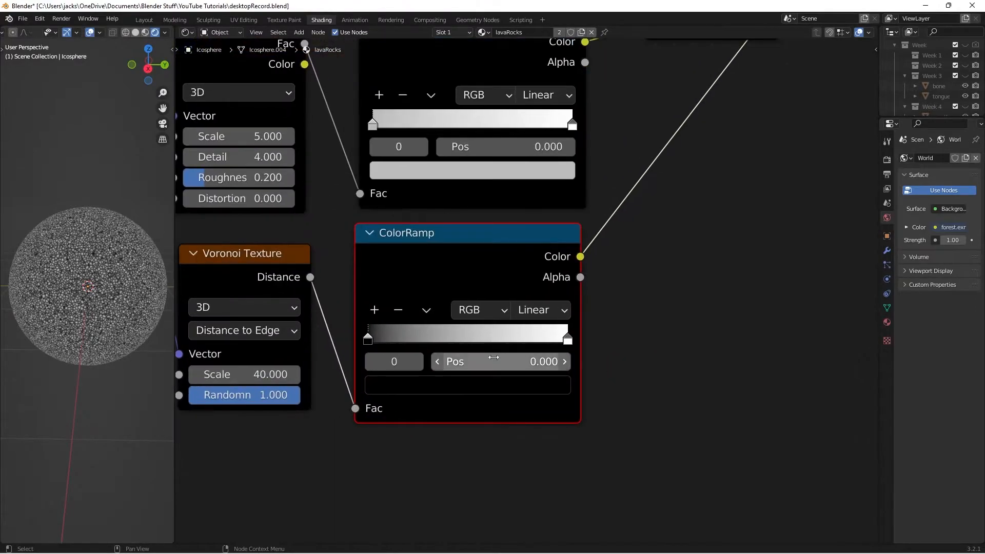
left_click(567, 340)
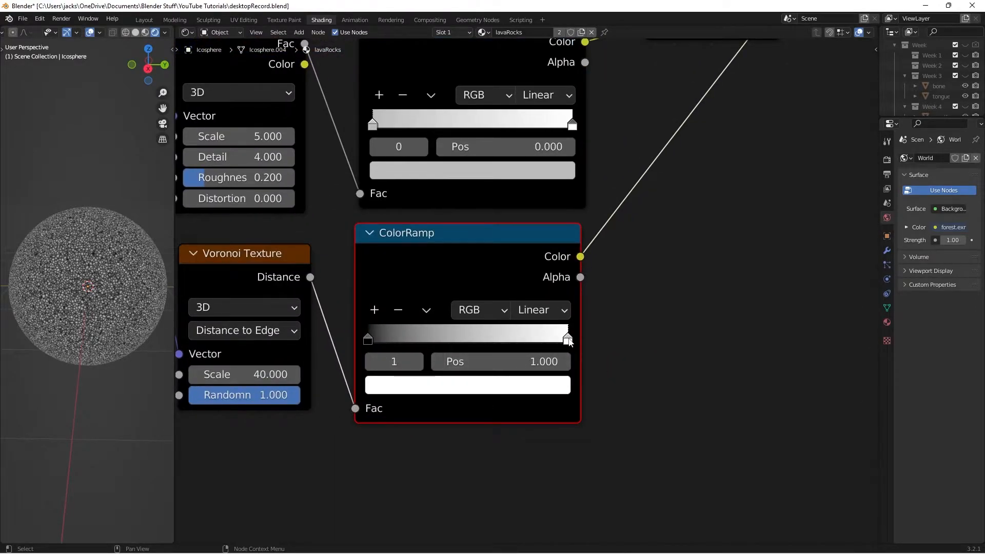
left_click_drag(562, 341, 381, 337)
scroll(81, 285, "up", 5)
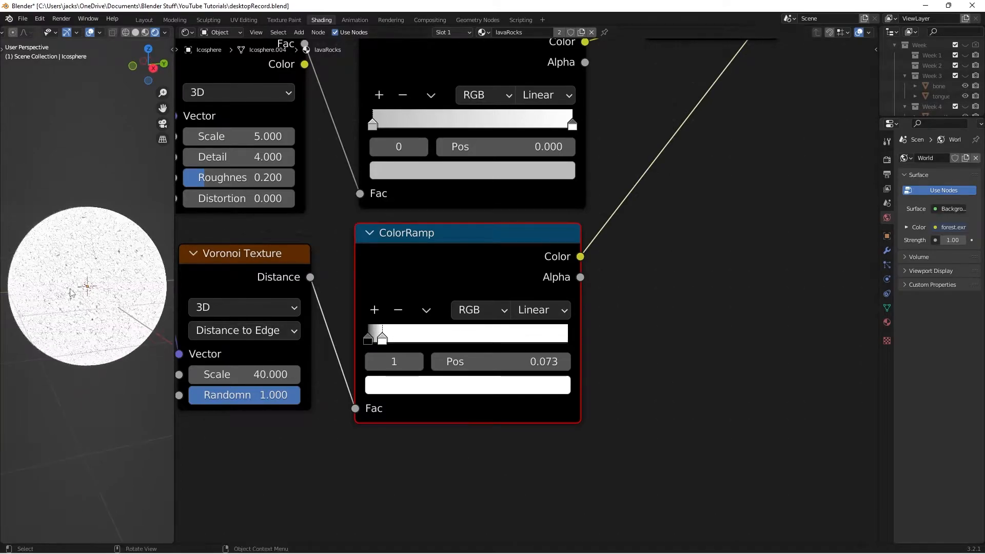
middle_click_drag(85, 287, 89, 289)
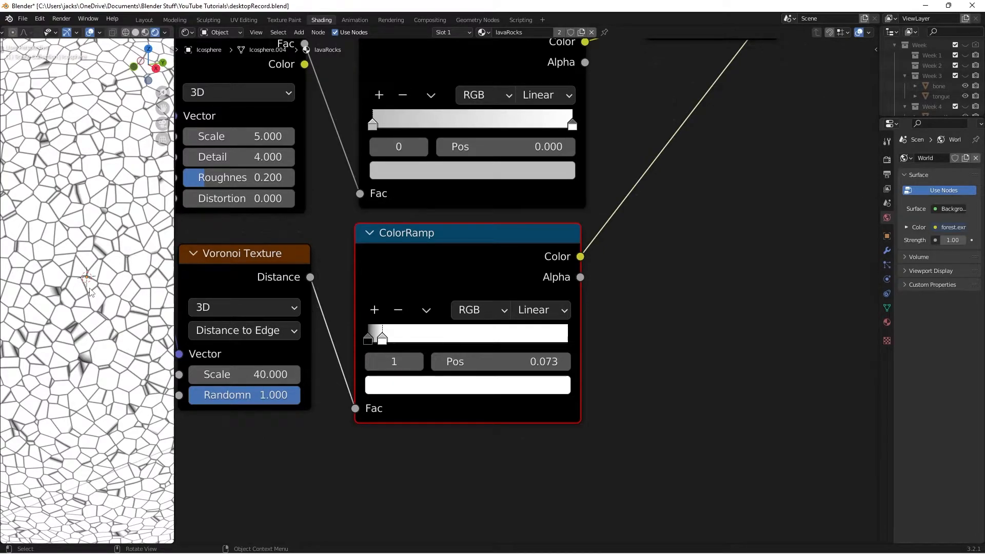
left_click(626, 301)
key("ctrl+s")
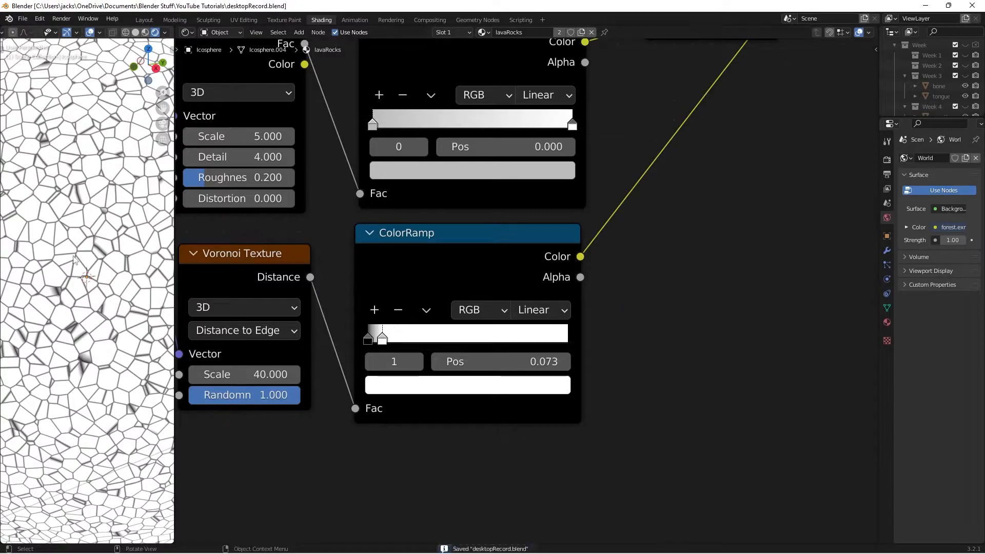
Add a second Noise Texture node directly below the Voronoi Texture
scroll(73, 259, "down", 3)
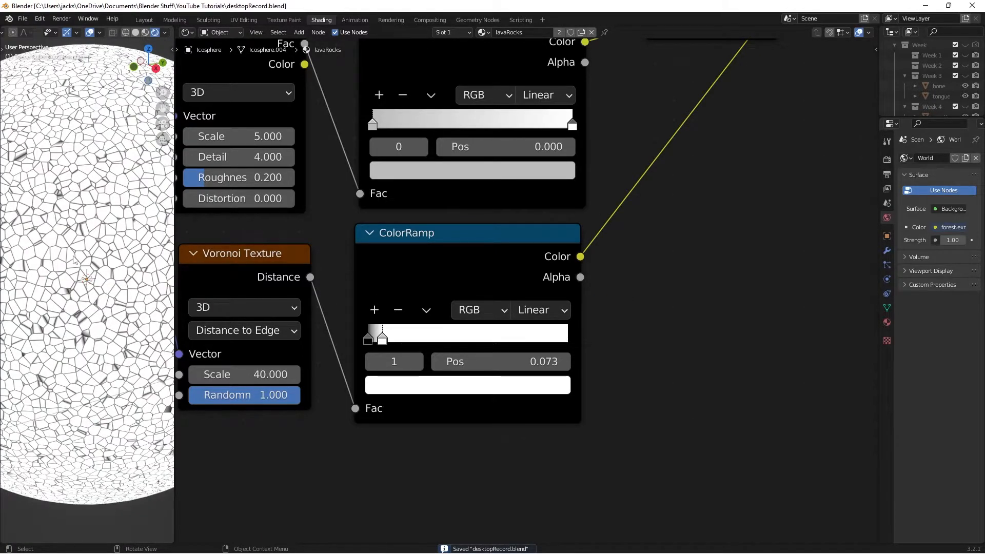
scroll(546, 312, "down", 2)
middle_click_drag(605, 333, 669, 308)
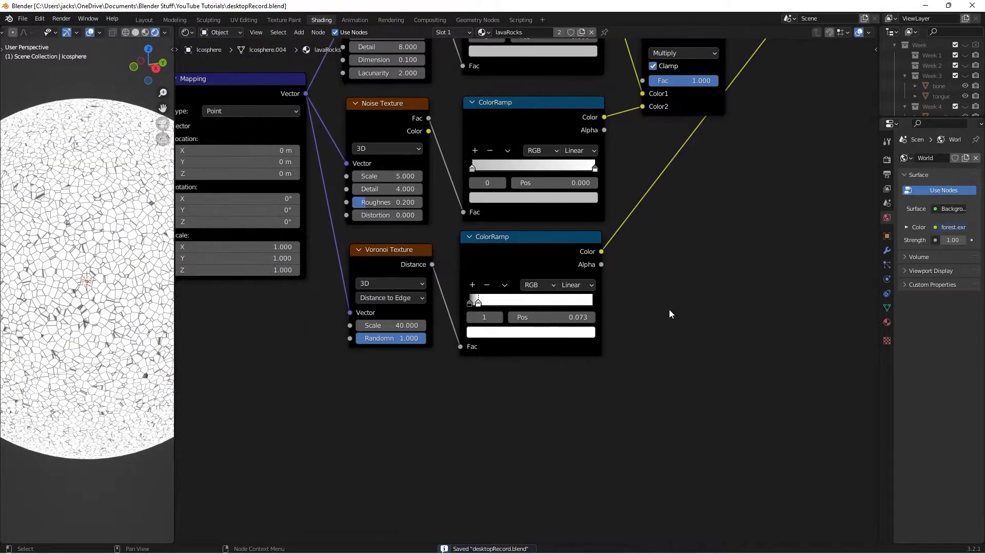
scroll(669, 309, "down", 1)
key("shift+a")
type("nois")
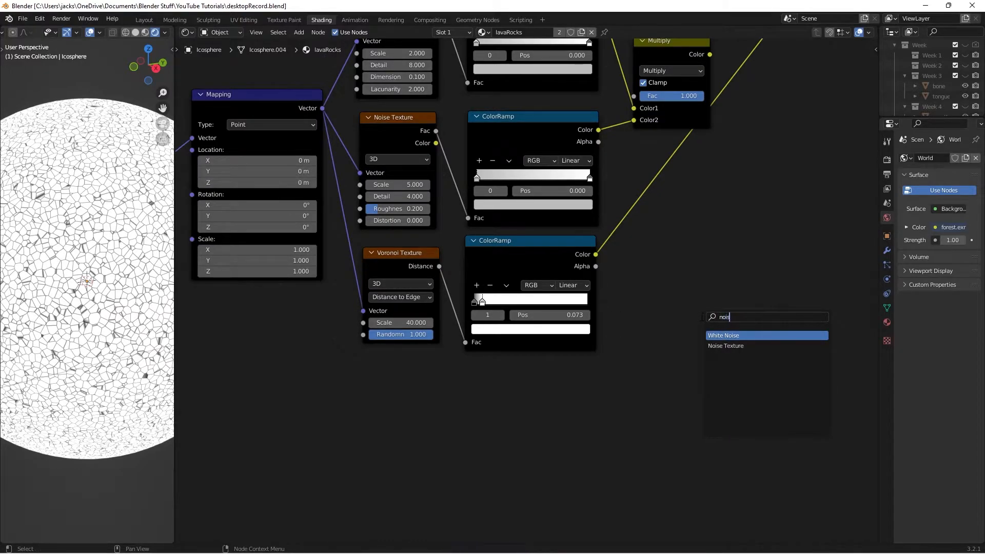
left_click(725, 345)
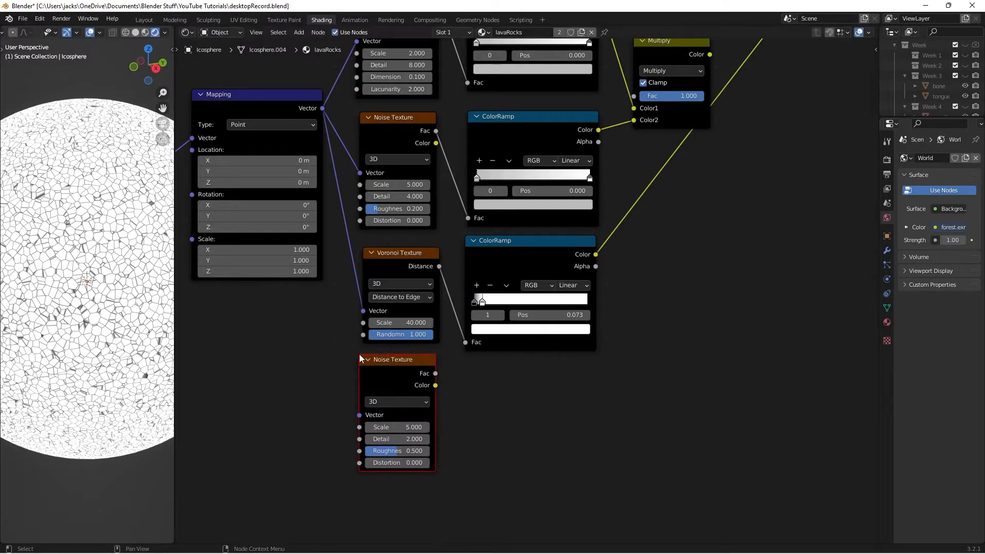
Connect the Mapping node's Vector output to the Vector input of the new lowest Noise Texture
middle_click_drag(67, 225, 149, 256)
scroll(146, 254, "down", 3)
left_click_drag(322, 107, 359, 414)
Add a ColorRamp beside the lowest Noise Texture, feed it the noise's Fac output and preview it on the sphere
key("shift+a")
left_click(533, 396)
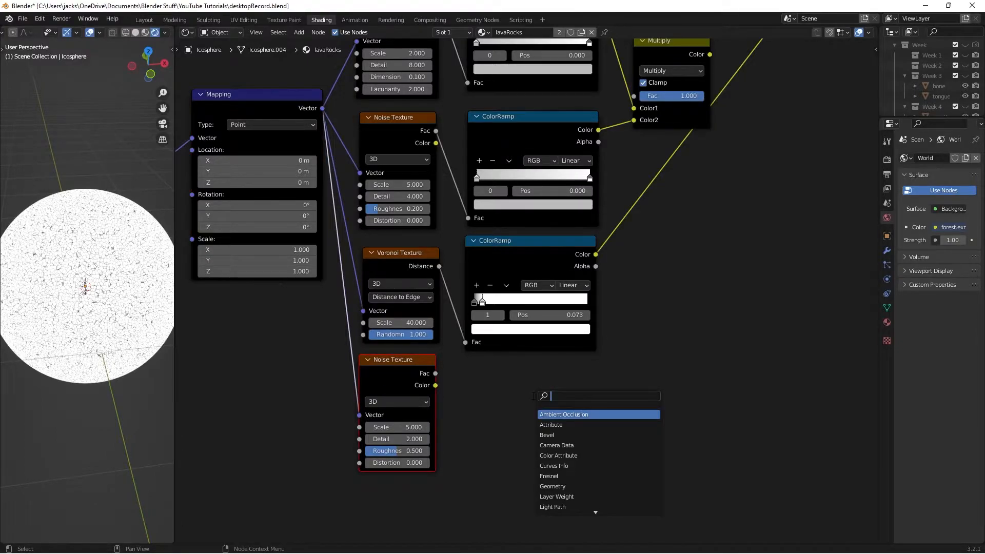
type("color ramp")
key("Return")
left_click(464, 364)
left_click_drag(435, 385, 462, 468)
left_click(510, 380, "ctrl+shift")
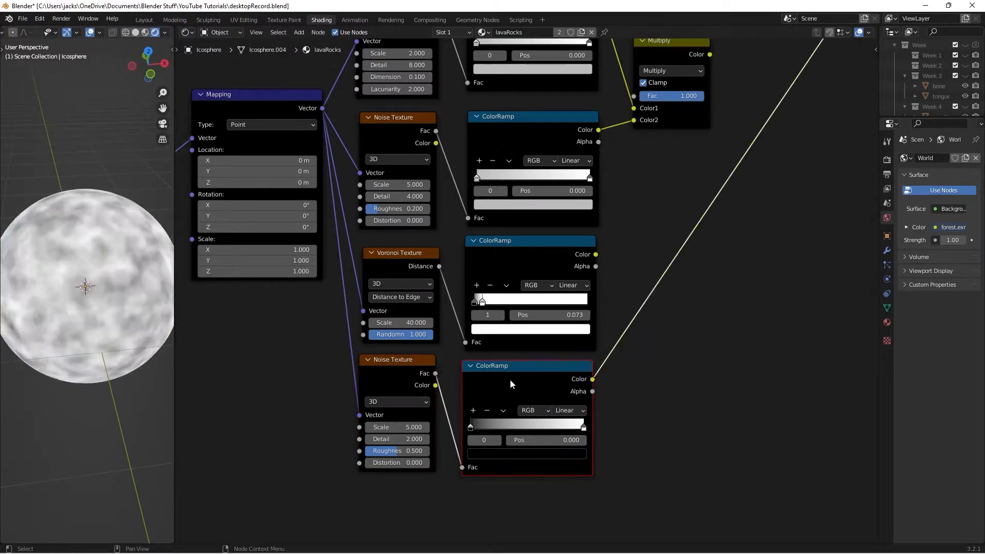
Set the lowest Noise Texture's Distortion to 1
scroll(601, 393, "up", 2)
middle_click_drag(657, 411, 613, 384)
left_click_drag(342, 465, 354, 464)
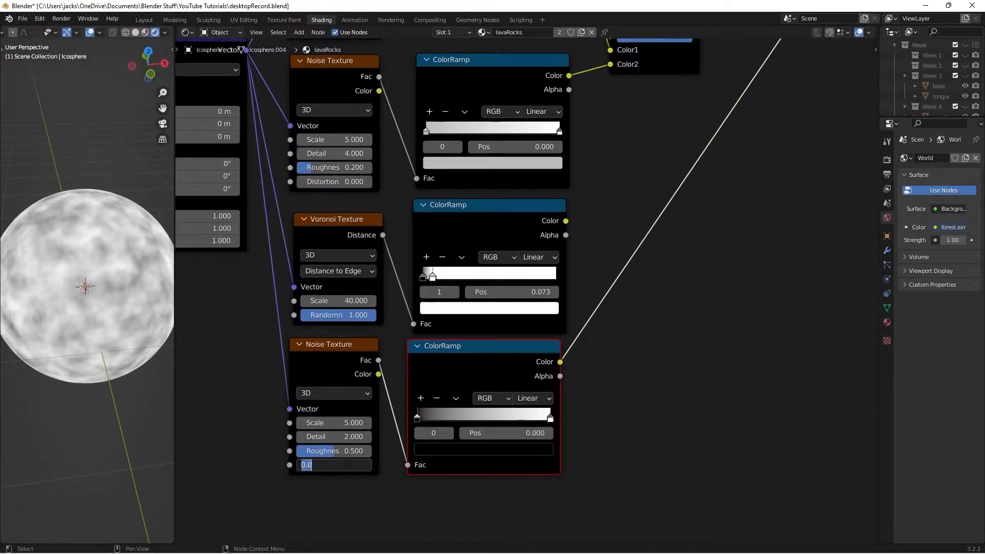
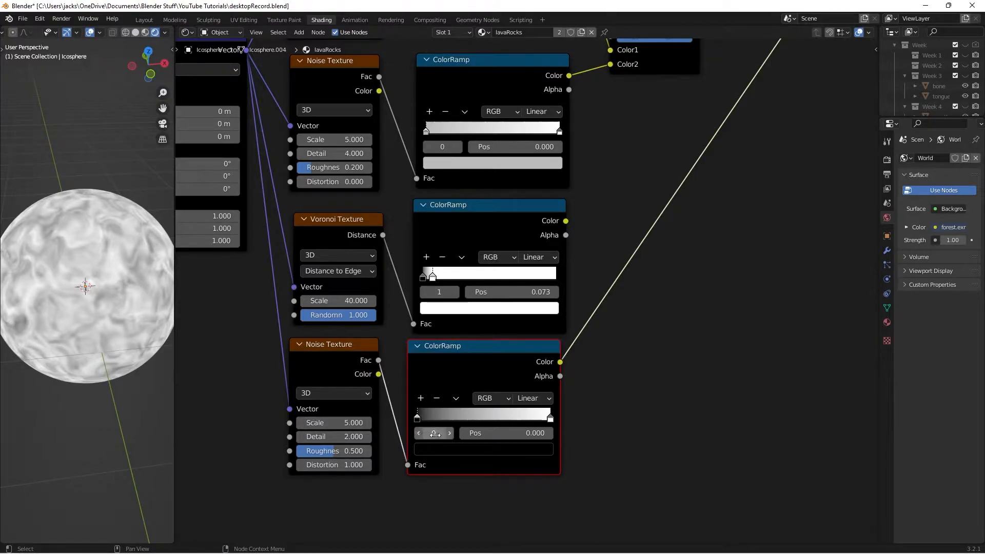
Sharpen the lowest ColorRamp by placing the black stop at about 0.445 and the white stop at about 0.455
left_click_drag(417, 418, 479, 420)
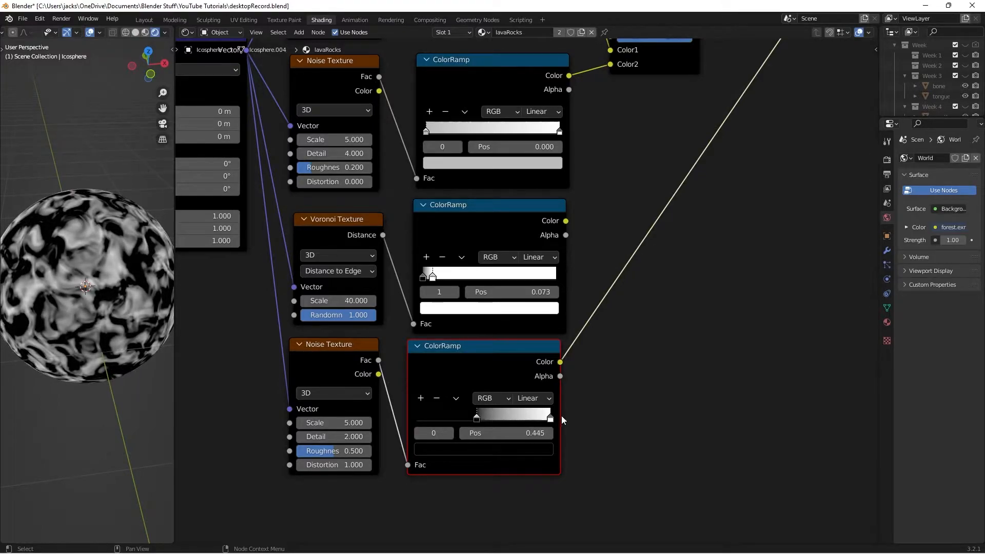
left_click_drag(550, 419, 476, 420)
left_click(476, 420)
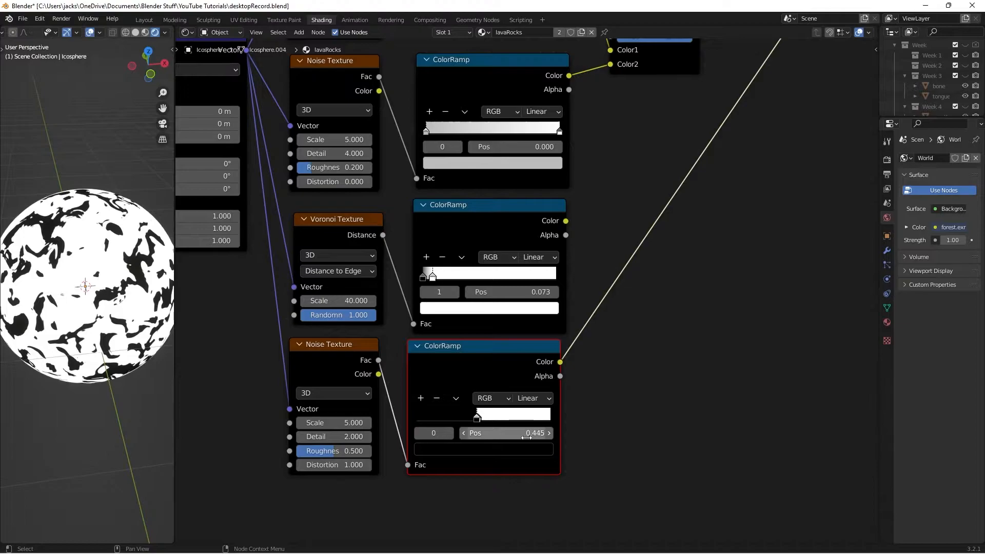
left_click(477, 419)
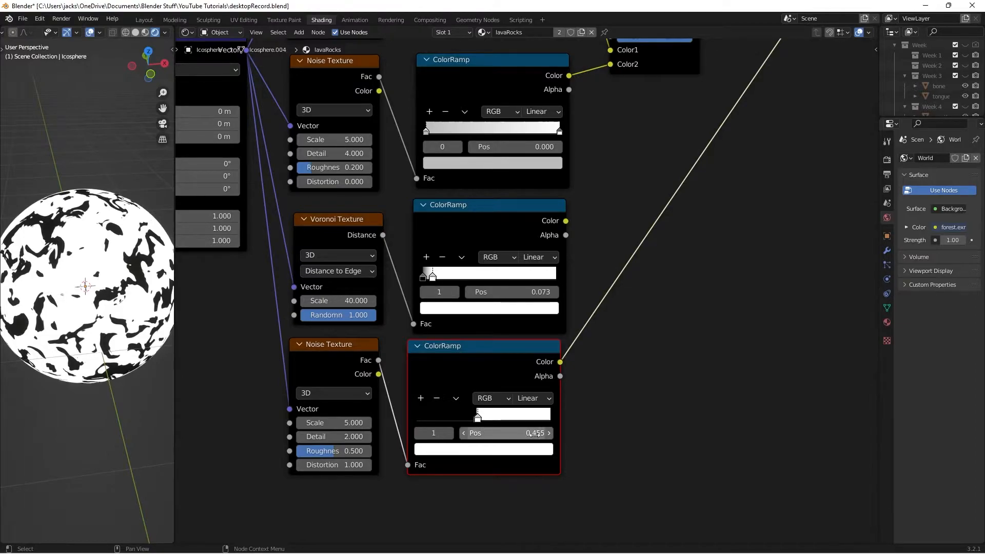
middle_click_drag(102, 308, 124, 303)
scroll(123, 302, "down", 2)
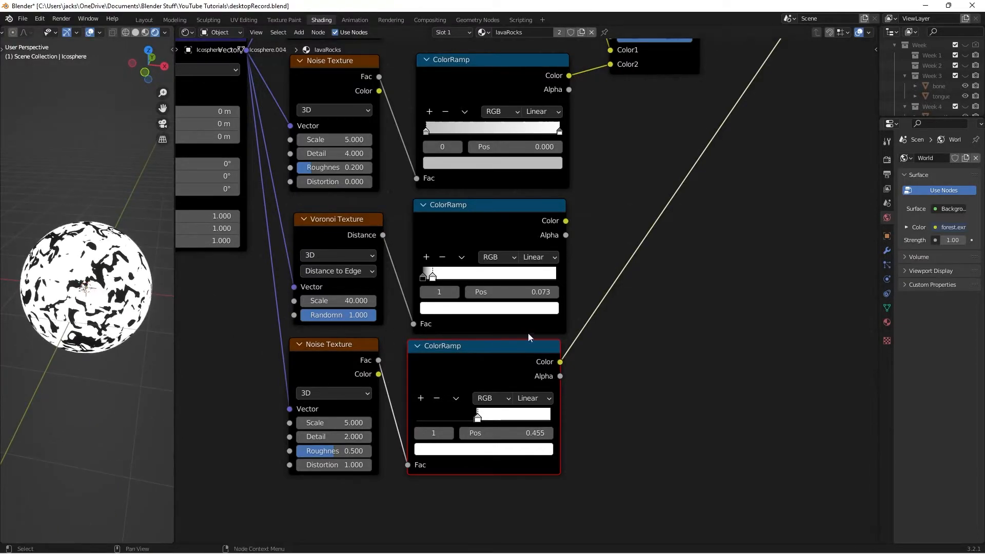
Add a MixRGB node in the free space beside the two lower ColorRamps and enable Clamp on it
key("shift+a")
left_click(557, 331)
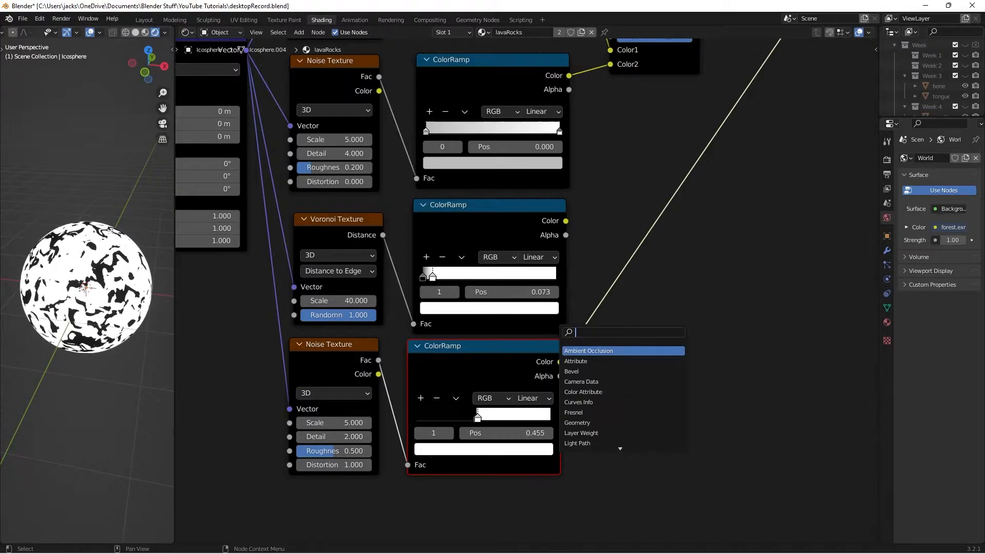
type("mix")
key("Return")
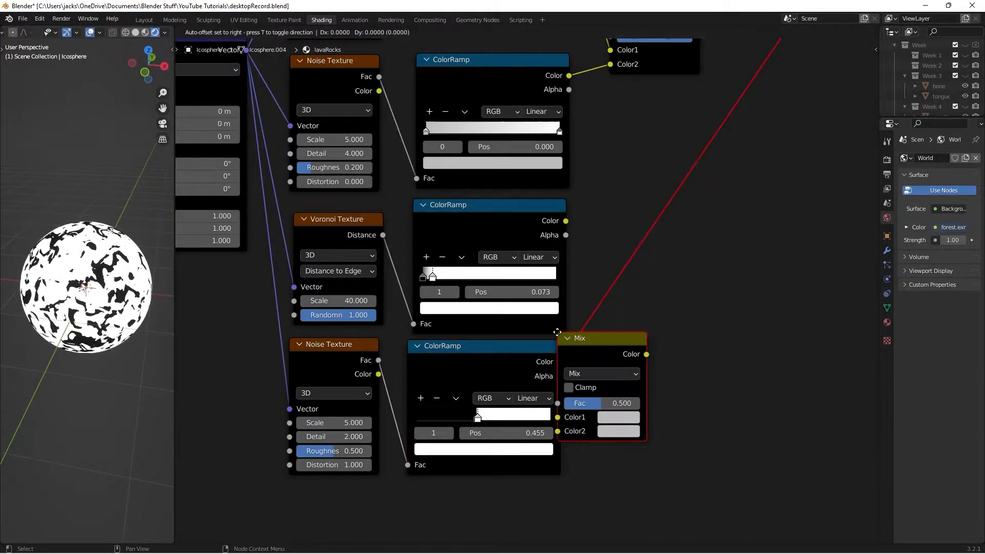
left_click(665, 267)
scroll(722, 307, "down", 2, "ctrl")
left_click(725, 309)
left_click(723, 292)
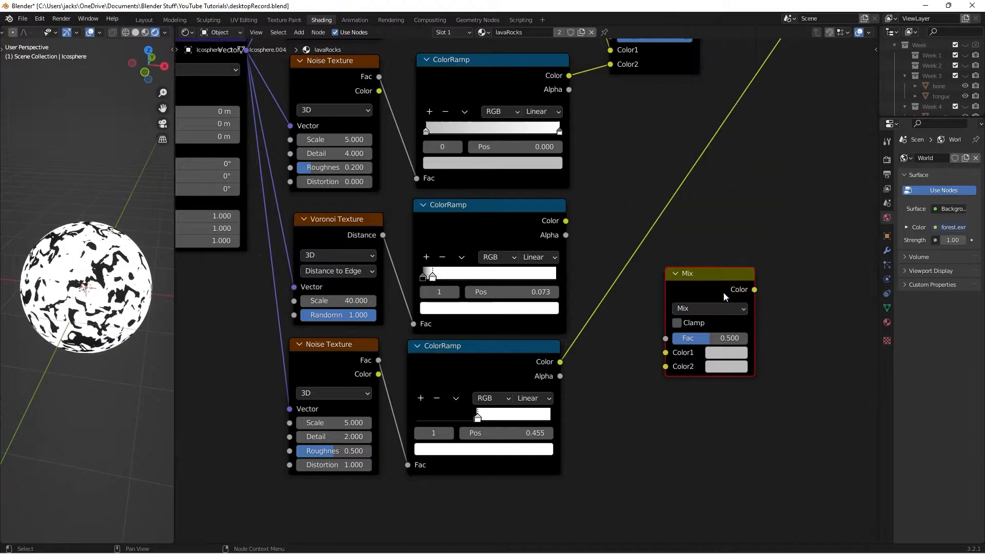
left_click(691, 325)
Feed the lowest ColorRamp into the Mix node's Fac and the Voronoi ColorRamp into its Color1
left_click_drag(682, 274, 652, 264)
left_click(587, 361)
left_click_drag(560, 362, 636, 327)
left_click_drag(670, 281, 669, 270)
left_click_drag(564, 221, 643, 340)
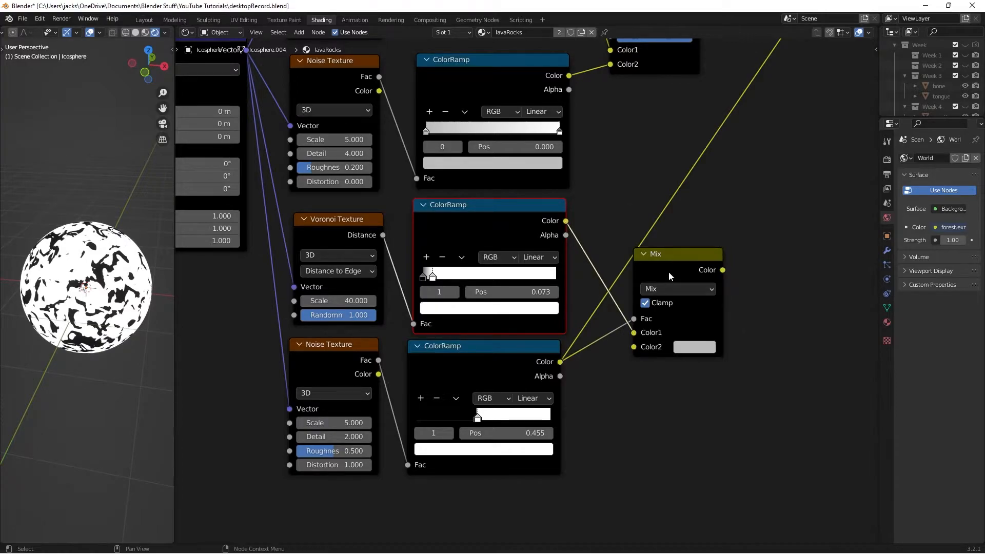
Preview the Mix node's output on the sphere, inspect it up close and save the file
left_click(669, 271, "ctrl+shift")
scroll(77, 242, "up", 7)
middle_click_drag(56, 248, 84, 249)
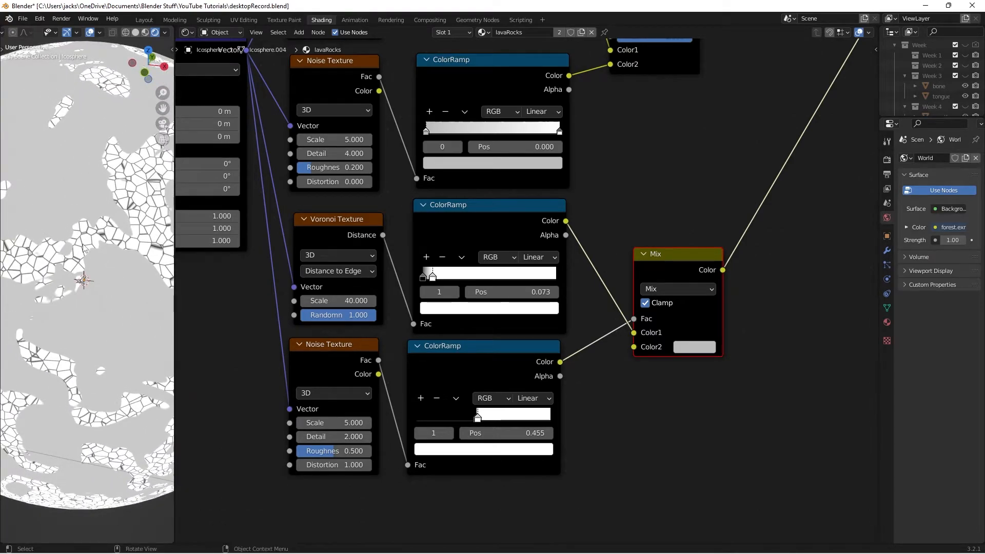
key("ctrl+s")
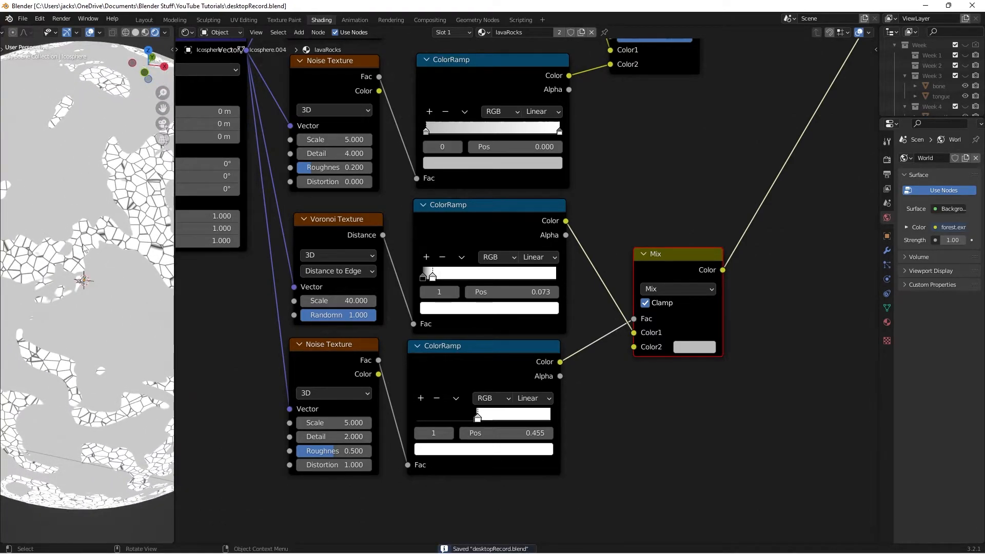
scroll(82, 245, "down", 6)
middle_click_drag(107, 255, 94, 243)
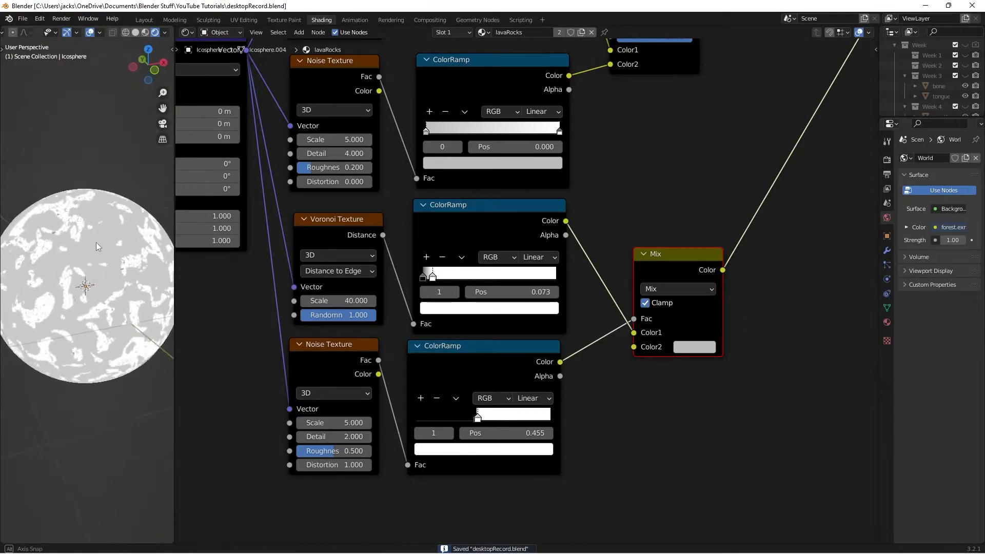
scroll(100, 245, "up", 5)
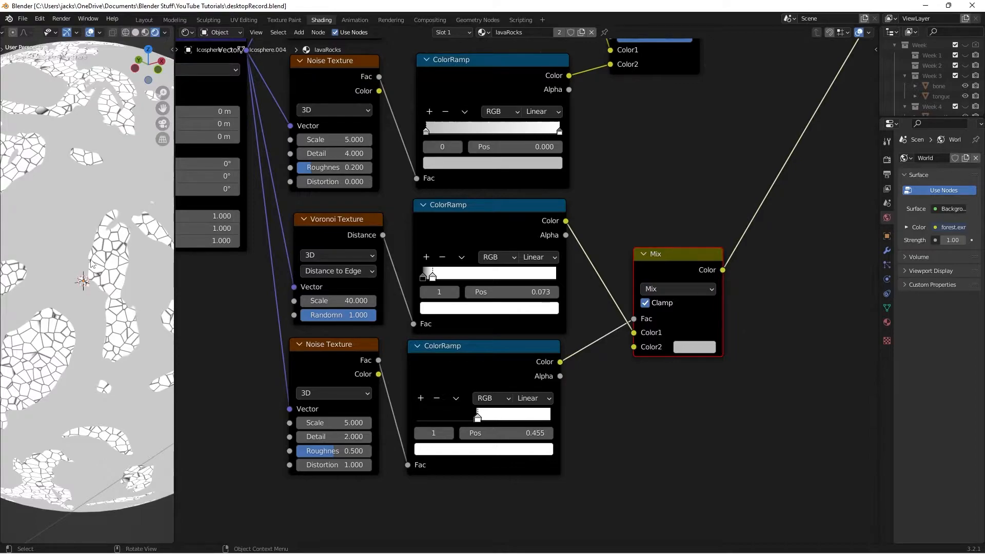
key("ctrl+s")
Switch the sphere's preview from the Mix node back to the Principled BSDF shader
left_click_drag(672, 260, 663, 256)
middle_click_drag(670, 219, 622, 293)
scroll(622, 292, "down", 3)
middle_click_drag(655, 264, 608, 324)
scroll(609, 324, "down", 2)
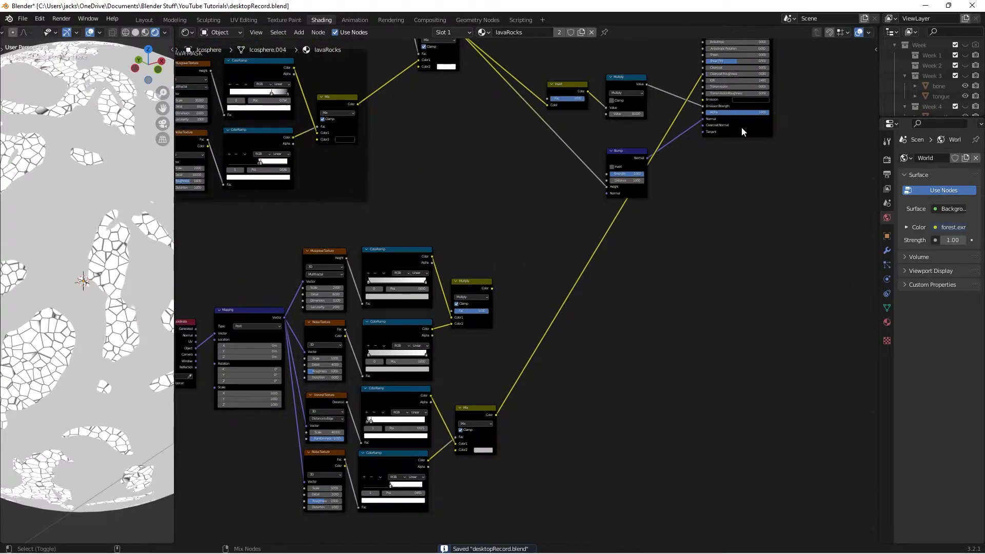
right_click_drag(741, 127, 625, 290, "ctrl")
scroll(624, 290, "up", 2)
middle_click_drag(547, 312, 559, 305)
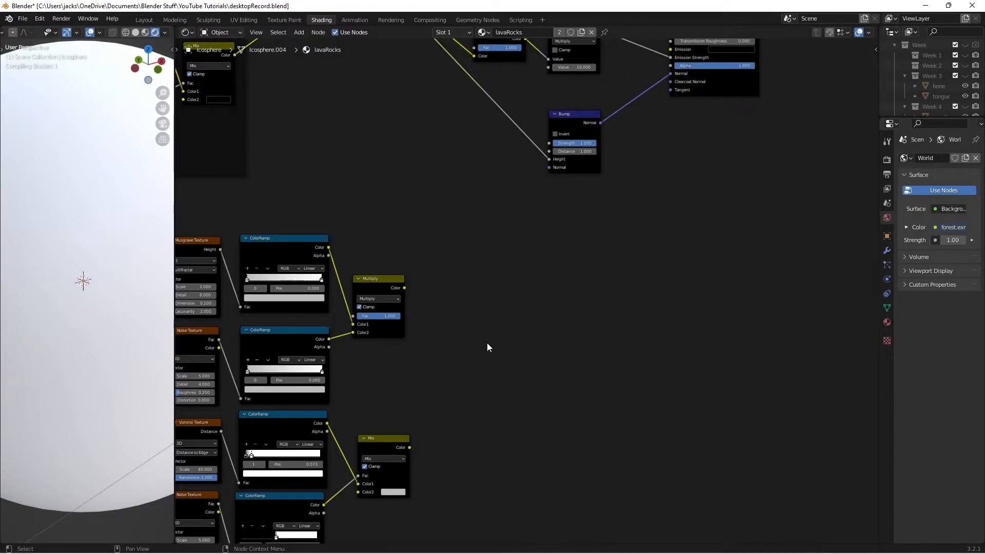
Add a MixRGB node after the upper Multiply and lower Mix nodes, set to Multiply with Clamp on and Fac 1
key("shift+a")
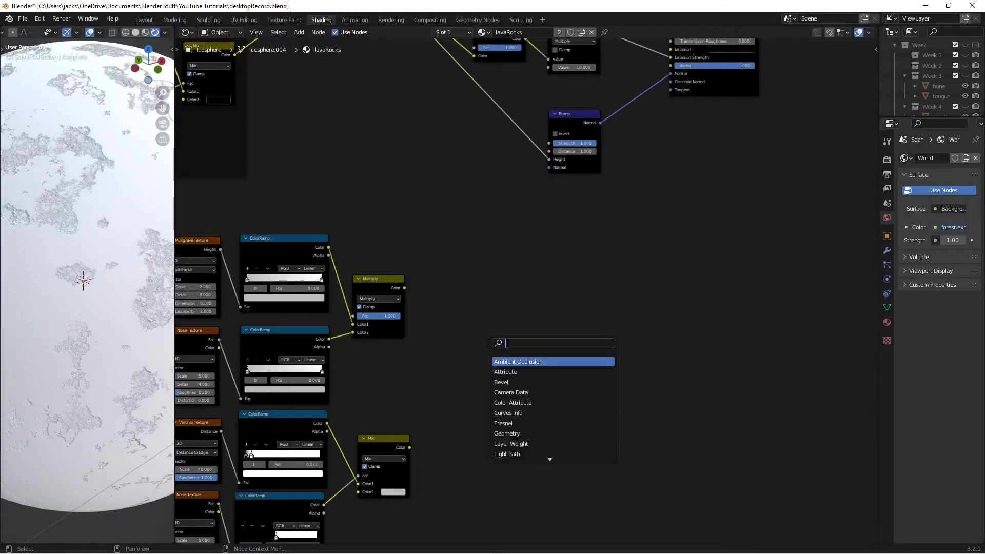
type("mix")
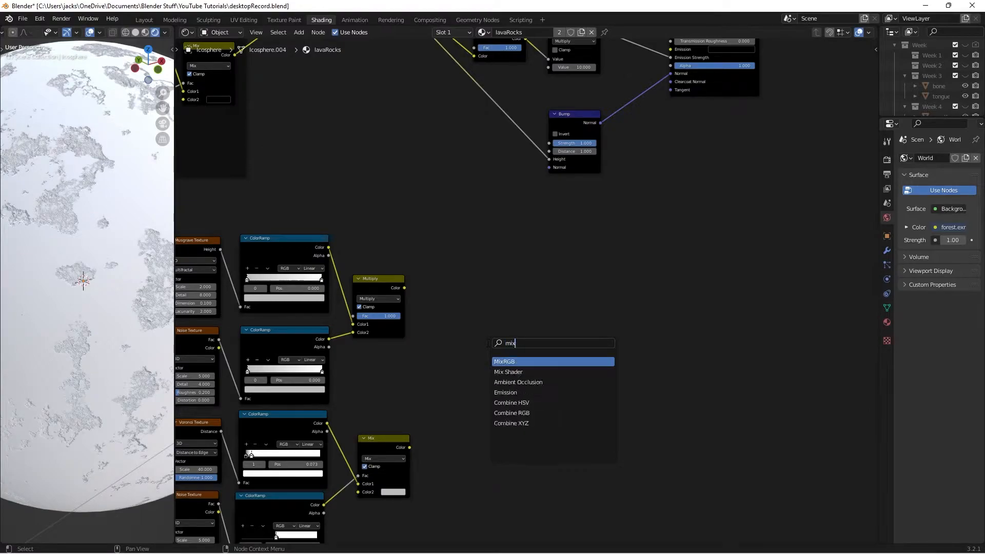
key("Return")
left_click(487, 376)
left_click(486, 370)
left_click(484, 391)
left_click(485, 386)
type("1")
key("Return")
left_click(466, 377)
left_click_drag(471, 348, 460, 346)
Feed the upper Multiply into the new Multiply's Color1 and the Mix into Color2, and inspect its preview on the sphere
left_click(400, 293)
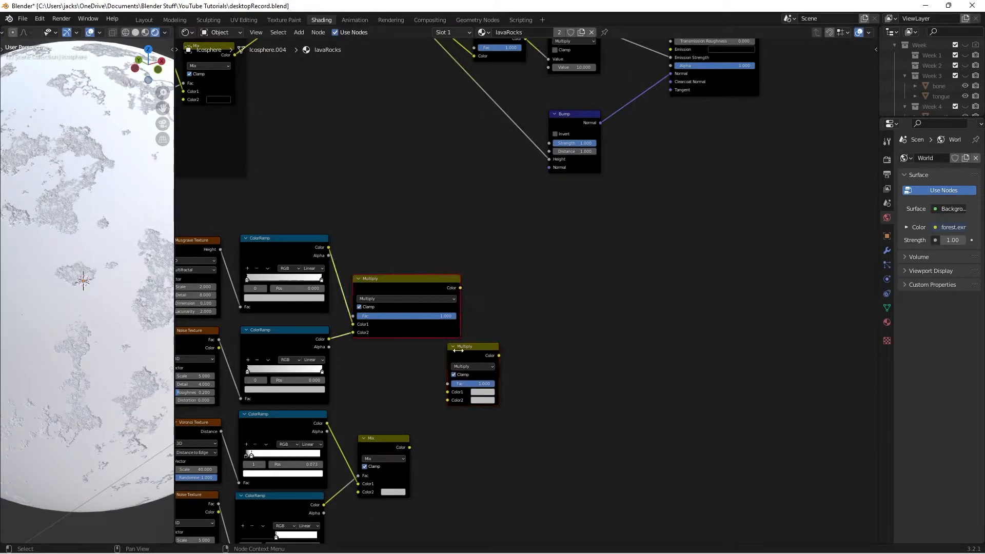
left_click_drag(405, 288, 447, 392)
left_click_drag(410, 447, 446, 400)
left_click(471, 351, "ctrl+shift")
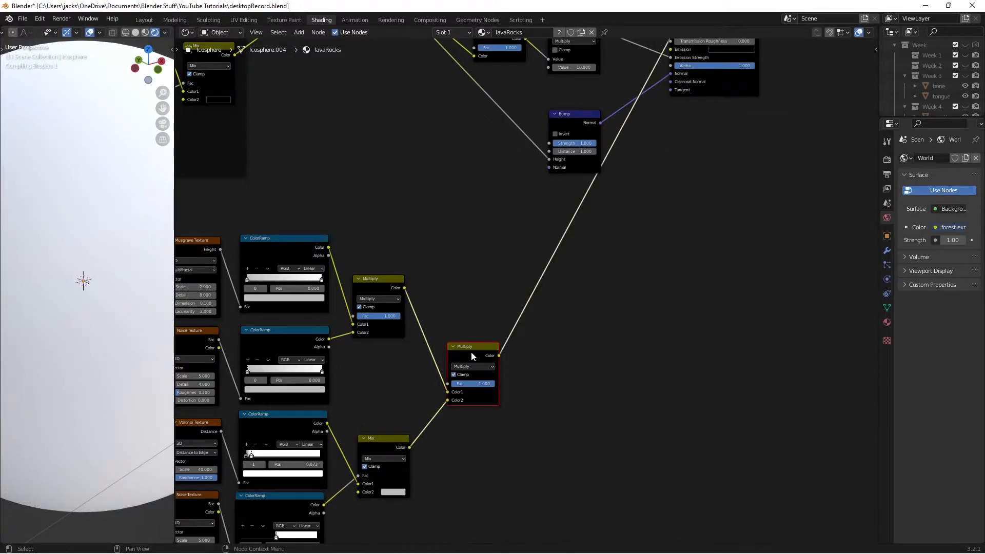
left_click_drag(471, 352, 451, 355)
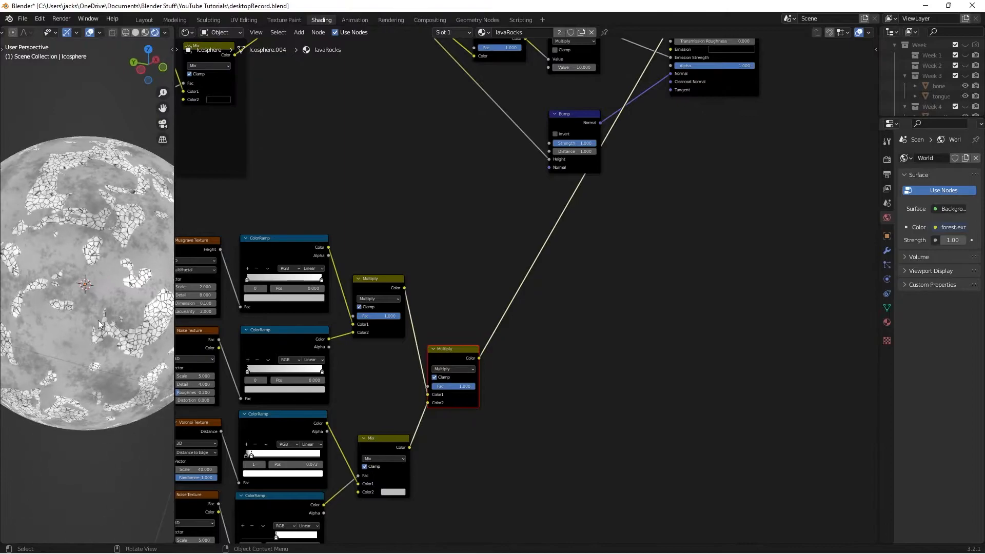
scroll(100, 325, "down", 3)
middle_click_drag(88, 313, 110, 314)
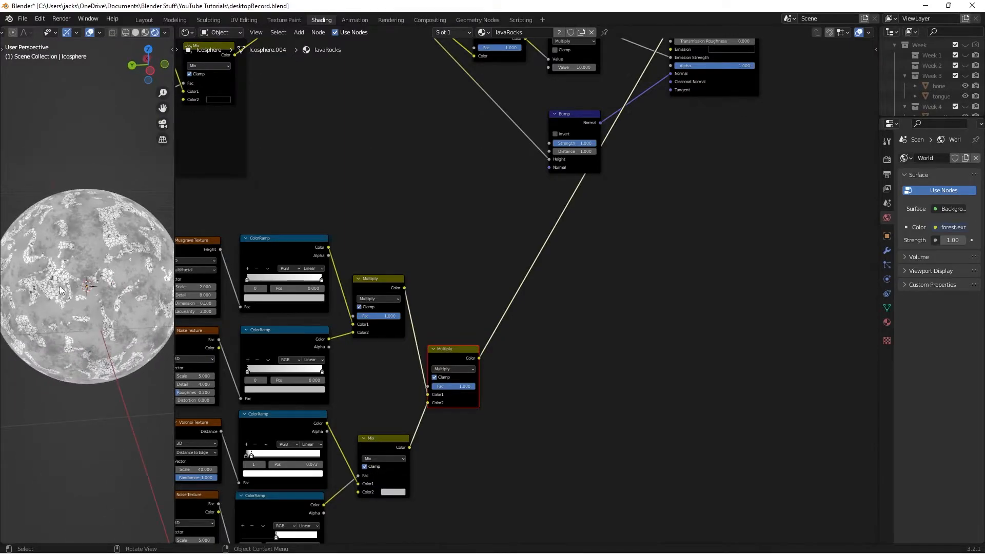
scroll(62, 290, "up", 3)
middle_click_drag(62, 290, 78, 304)
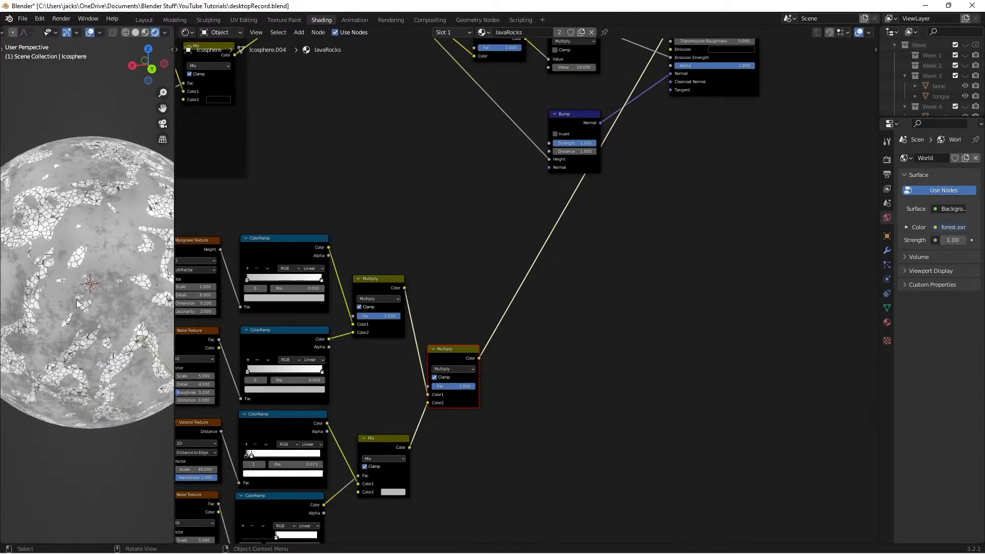
middle_click_drag(106, 293, 126, 295)
scroll(97, 278, "up", 1)
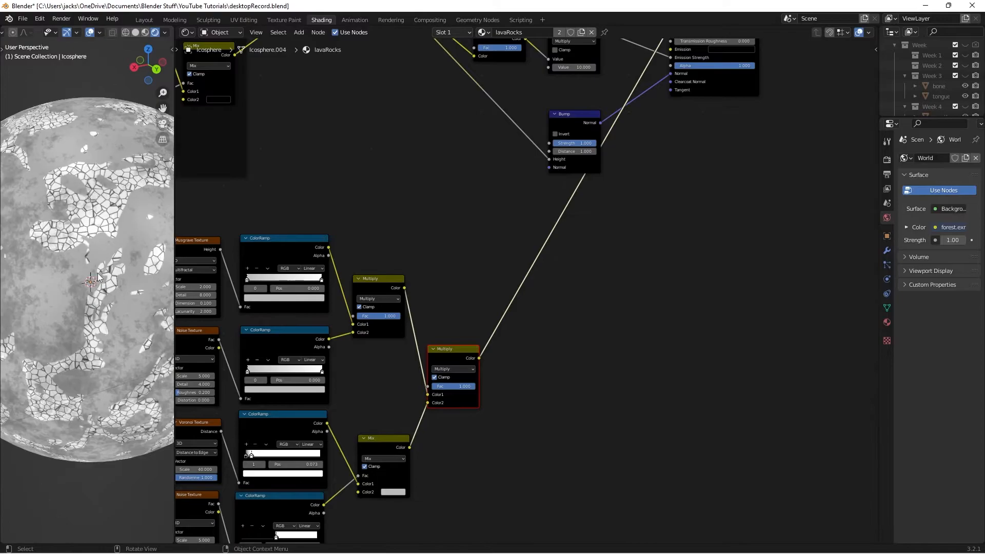
Add another MixRGB node just past the final Multiply node
scroll(571, 301, "down", 5)
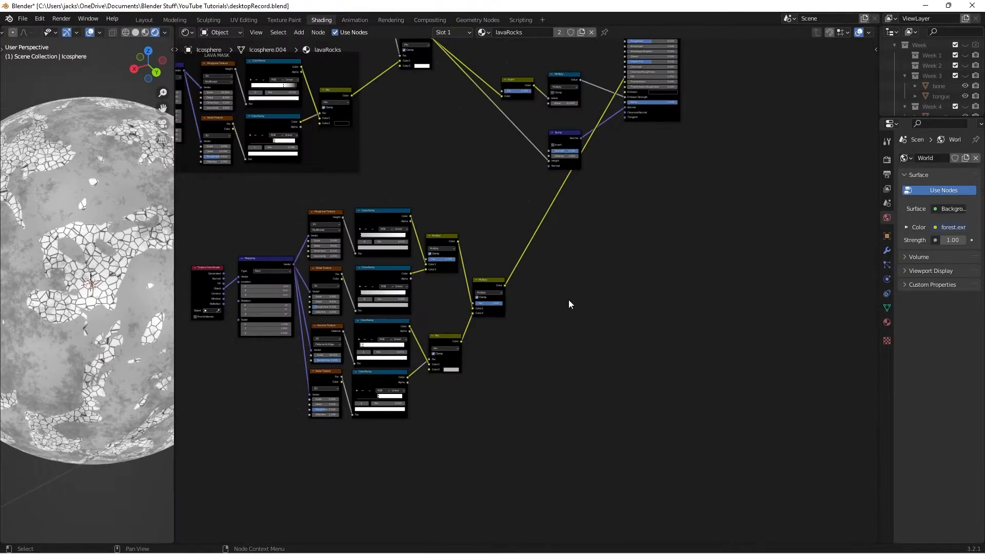
scroll(532, 348, "up", 3)
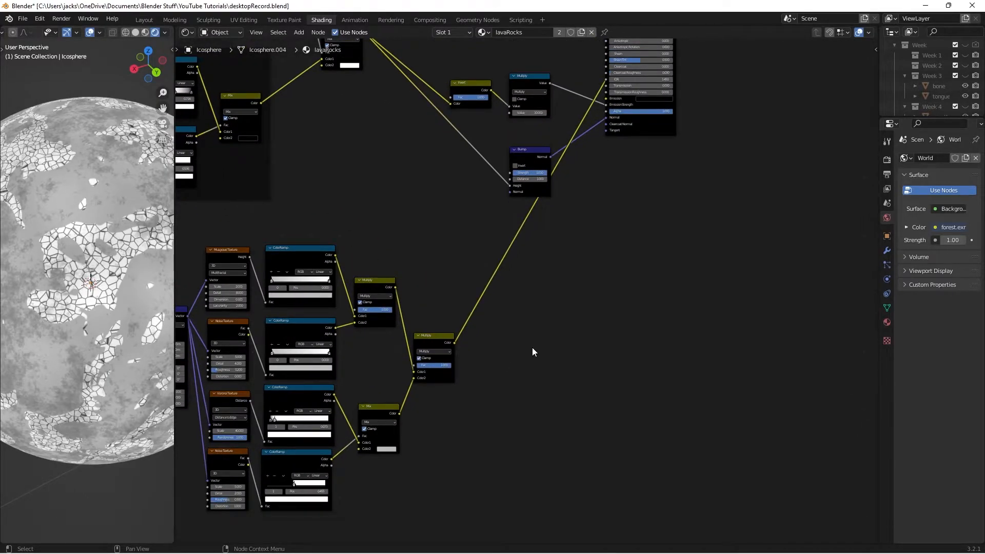
scroll(531, 347, "up", 2)
key("shift+a")
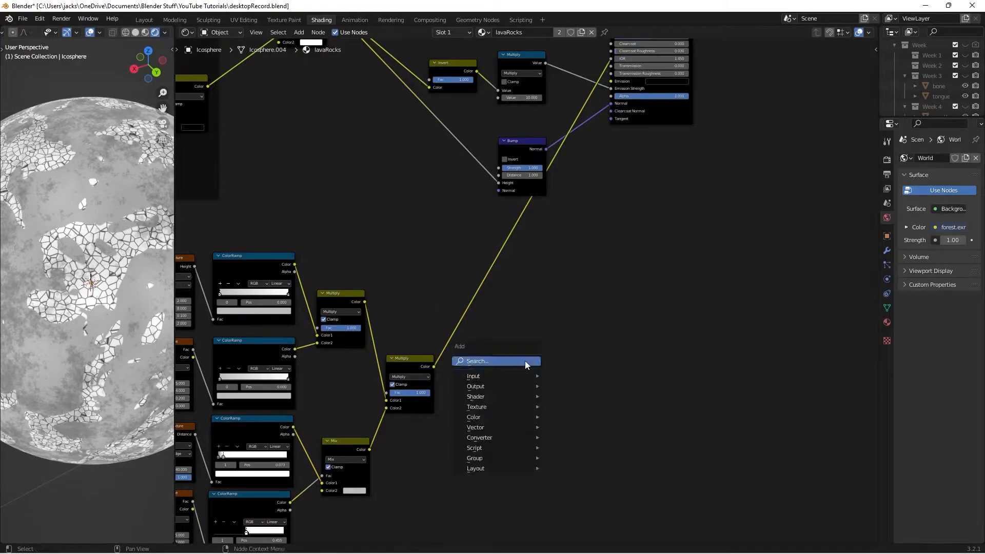
left_click(525, 361)
type("mix")
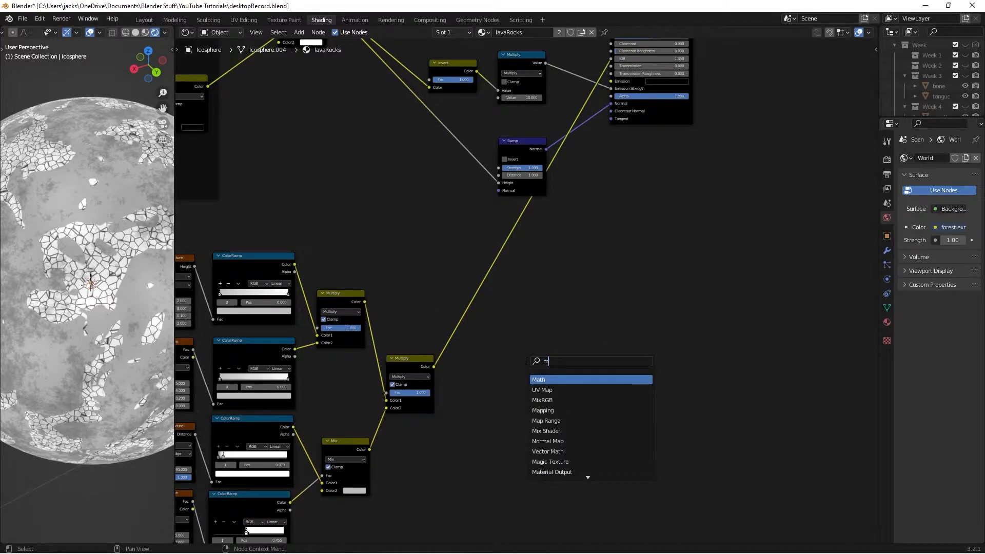
key("Return")
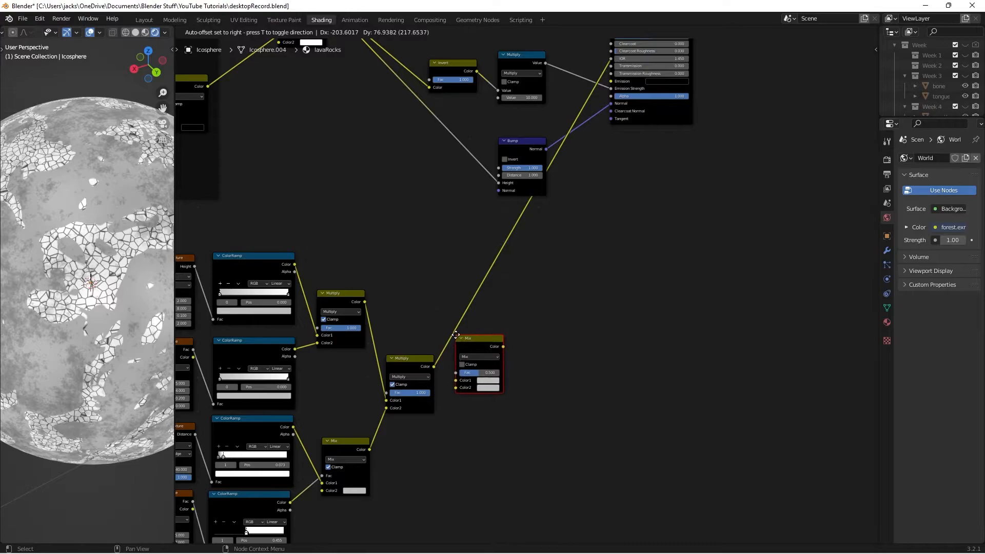
left_click(454, 339)
Move the lower texture network, from Texture Coordinate to final Multiply, away from the new unconnected Mix node to make room
scroll(436, 290, "down", 4)
scroll(450, 170, "up", 2)
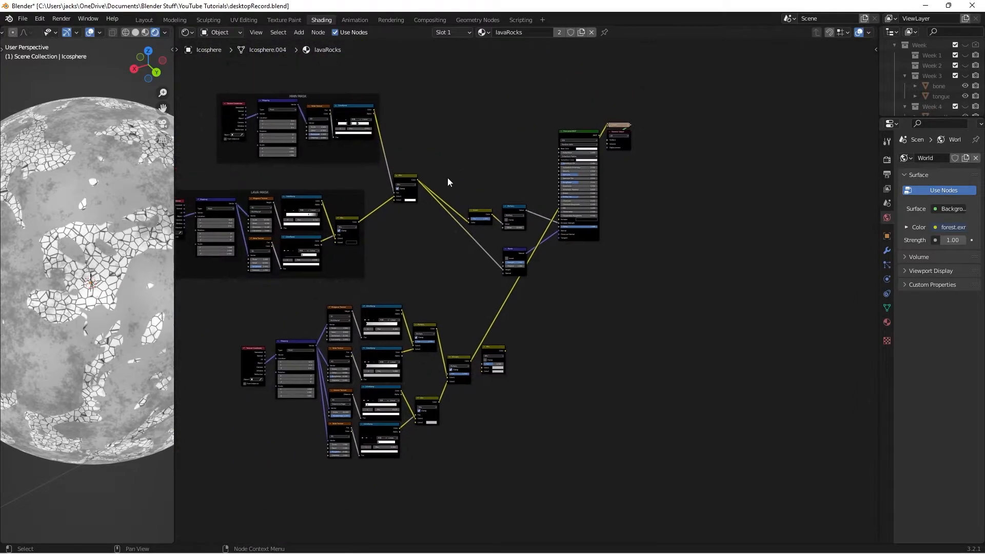
scroll(464, 255, "down", 2)
scroll(231, 307, "up", 2)
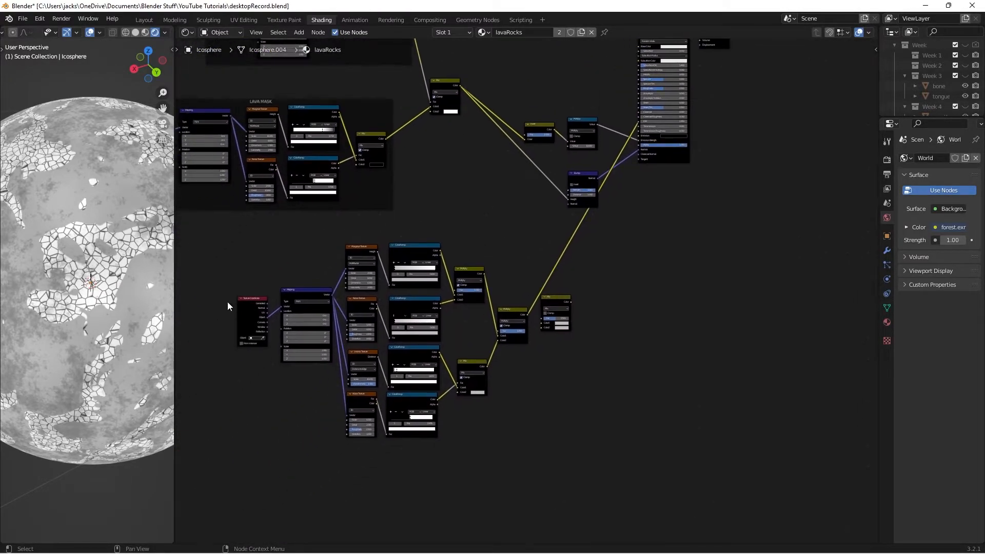
left_click_drag(242, 225, 520, 475)
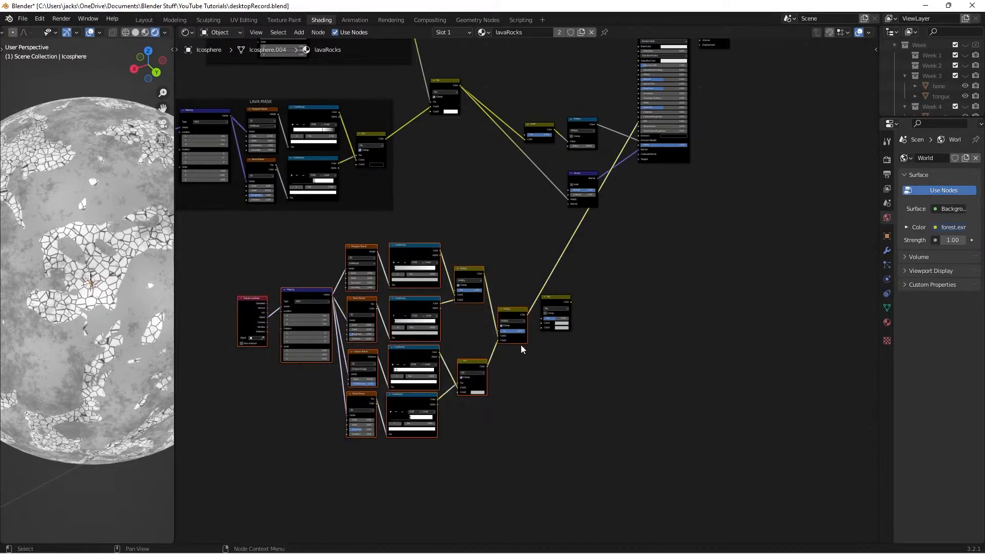
left_click_drag(507, 322, 417, 345)
mouse_move(560, 303)
left_mouse_down()
mouse_move(544, 282)
mouse_move(563, 290)
left_mouse_up()
Enclose the whole lower texture network, from Texture Coordinate to final Multiply, in a frame
middle_click_drag(511, 341, 586, 318)
left_click_drag(208, 220, 559, 446)
key("ctrl+j")
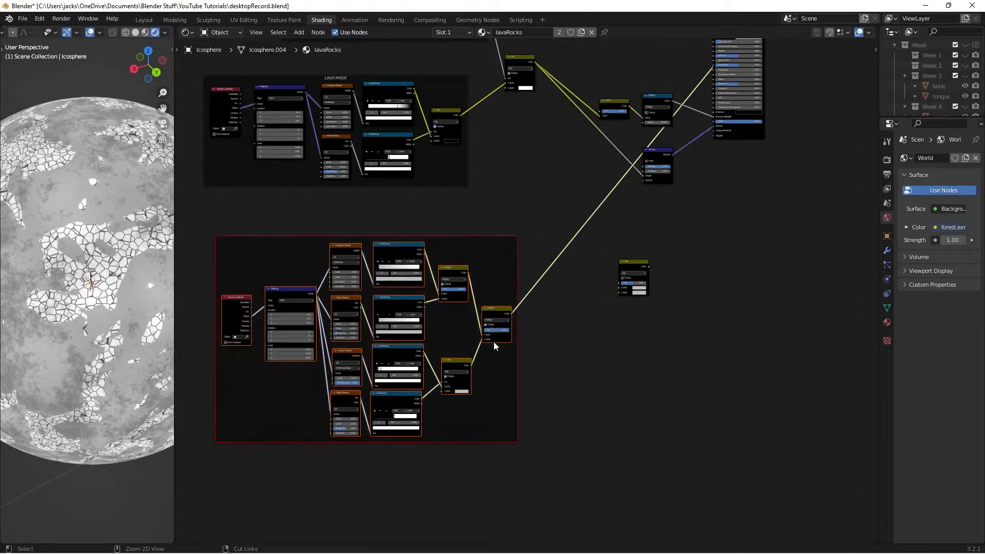
Set the Color2 of the Mix node in the lower frame to white and save the file
left_click(461, 391)
left_click(577, 381)
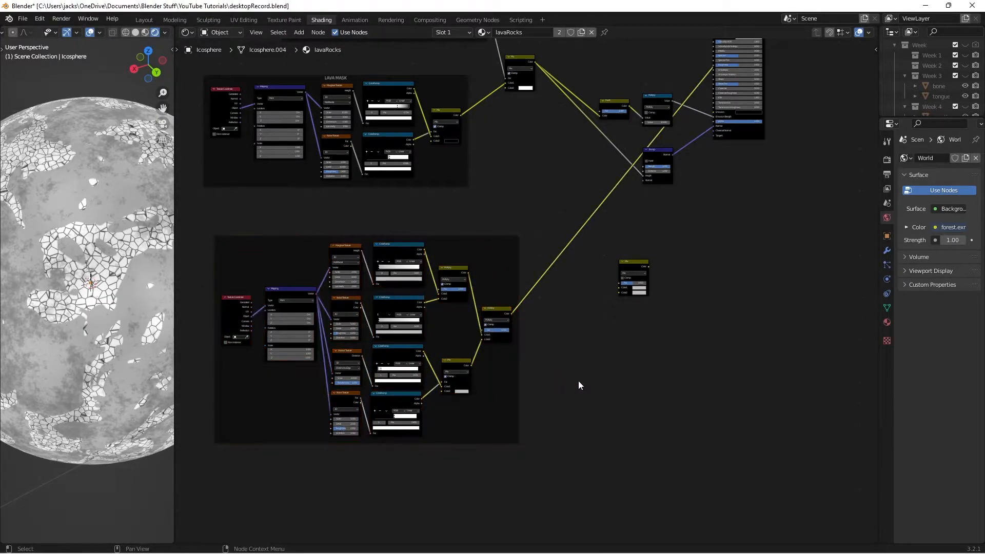
scroll(578, 380, "up", 6)
middle_click_drag(543, 426, 642, 323)
scroll(642, 323, "up", 4)
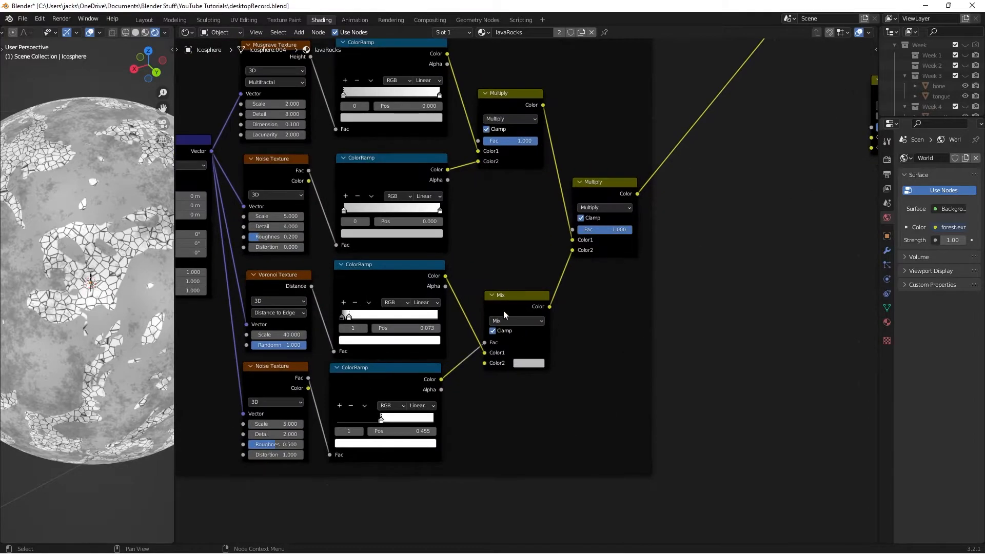
left_click(532, 363)
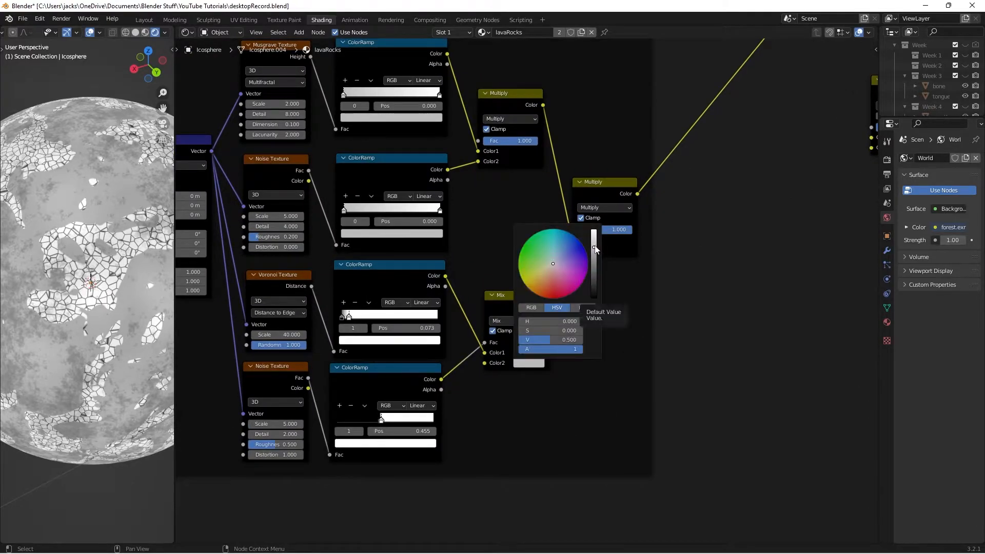
left_click_drag(595, 250, 593, 231)
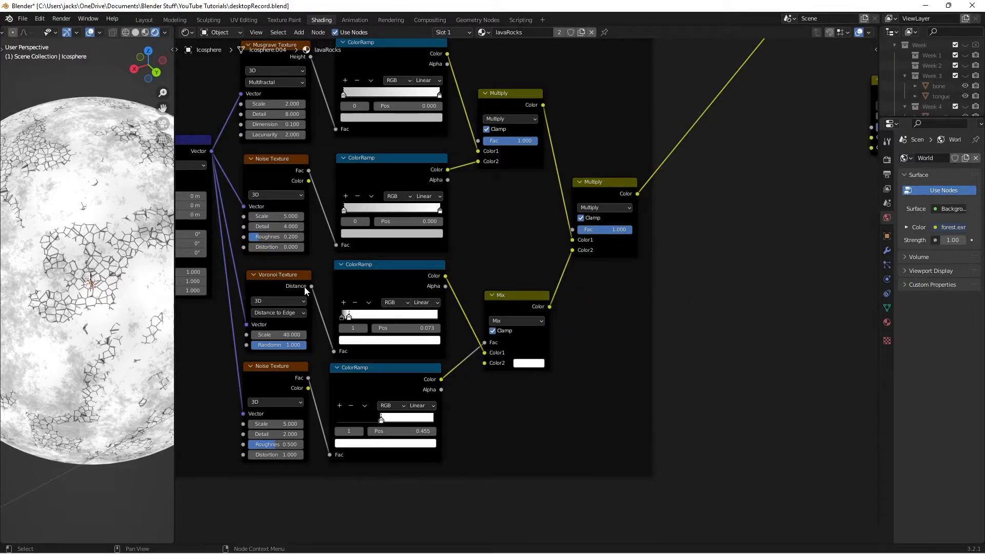
key("ctrl+s")
Label the frame around the lower texture network ROCK MASK
scroll(629, 314, "down", 3)
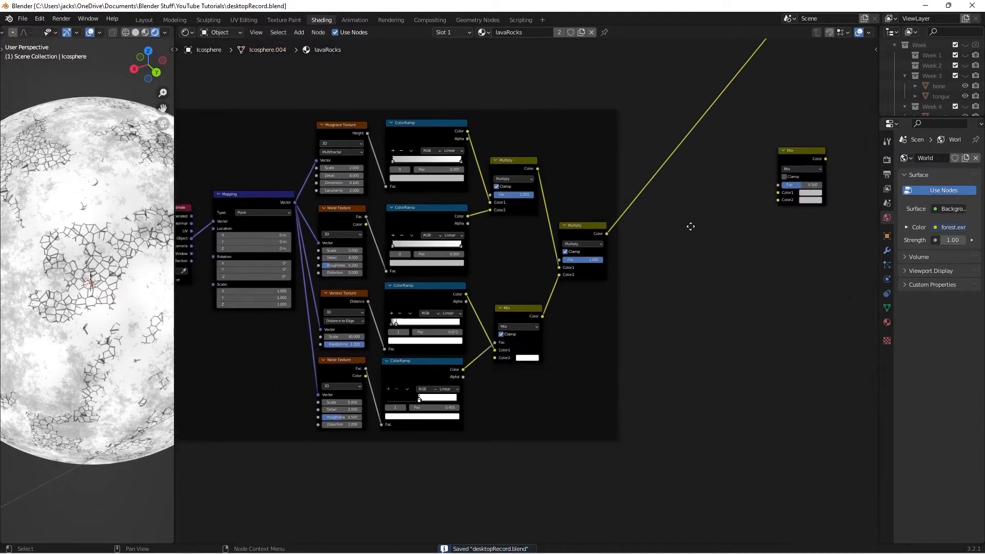
left_click(669, 299)
middle_click_drag(669, 300, 656, 308)
scroll(624, 311, "up", 3)
scroll(622, 308, "down", 3)
mouse_move(622, 273)
middle_mouse_down()
mouse_move(641, 281)
mouse_move(633, 287)
middle_mouse_up()
left_click(510, 212)
key("n")
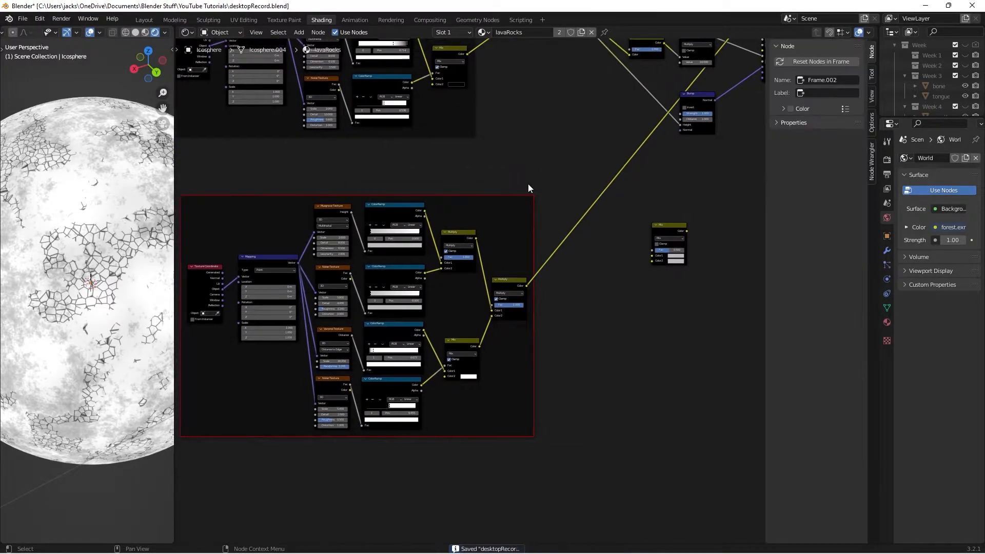
left_click(817, 94)
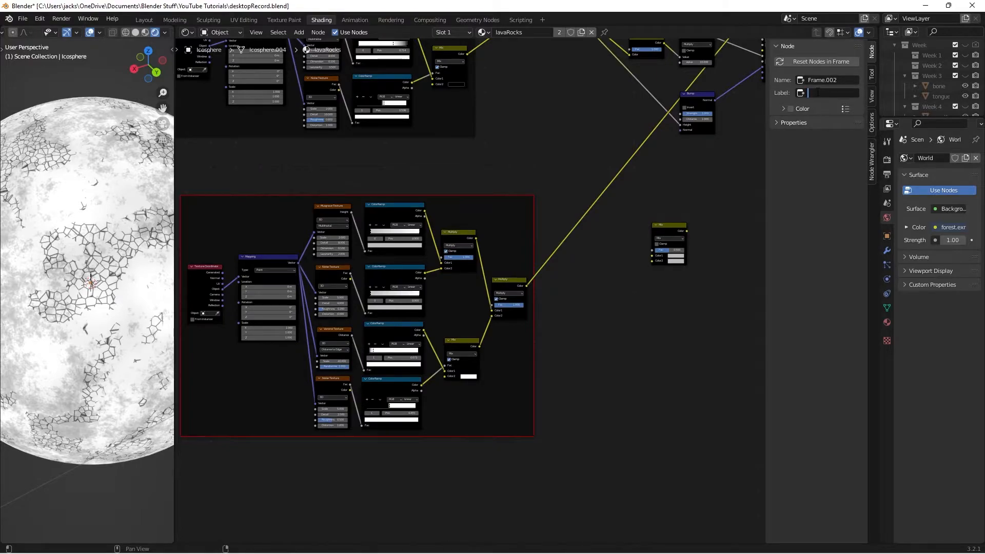
type("ROCK MASK")
key("Return")
left_click(496, 103)
Feed the upper Mix's Color into the unconnected Mix node's Fac and the ROCK MASK's final Multiply into its Color2
middle_click_drag(572, 155, 471, 239)
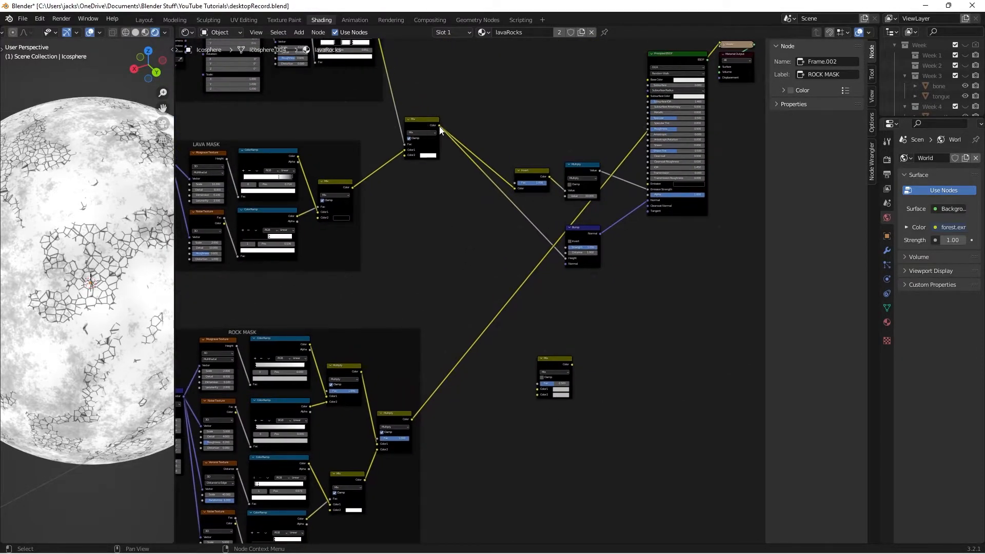
middle_click_drag(440, 129, 473, 181)
left_click(463, 201)
left_click_drag(476, 201, 570, 407)
scroll(567, 407, "up", 3)
middle_click_drag(565, 408, 483, 266)
left_click_drag(361, 408, 501, 329)
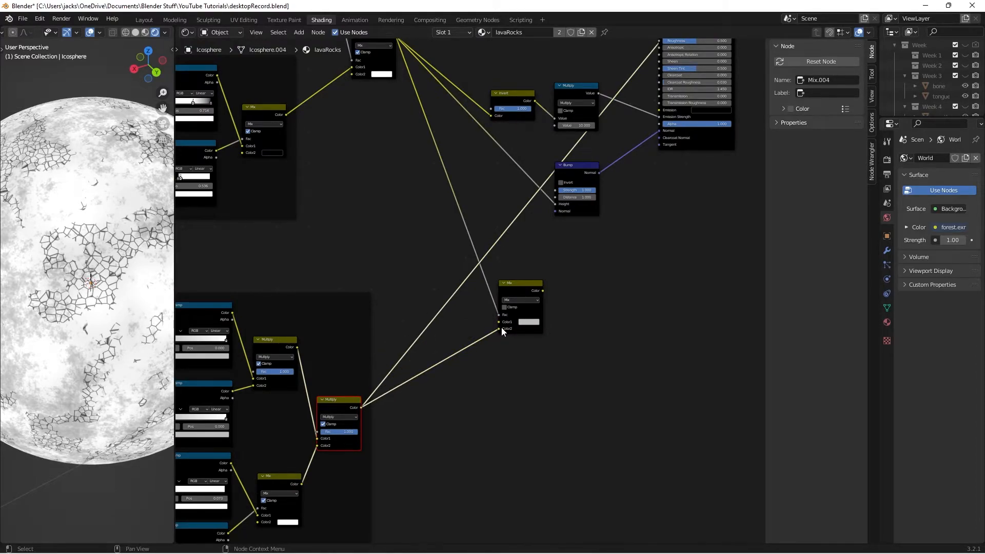
Enable Clamp and set Color1 to black on the newly connected Mix node, and inspect its preview on the sphere
scroll(503, 328, "up", 2)
middle_click_drag(623, 323, 611, 346)
left_click(532, 341)
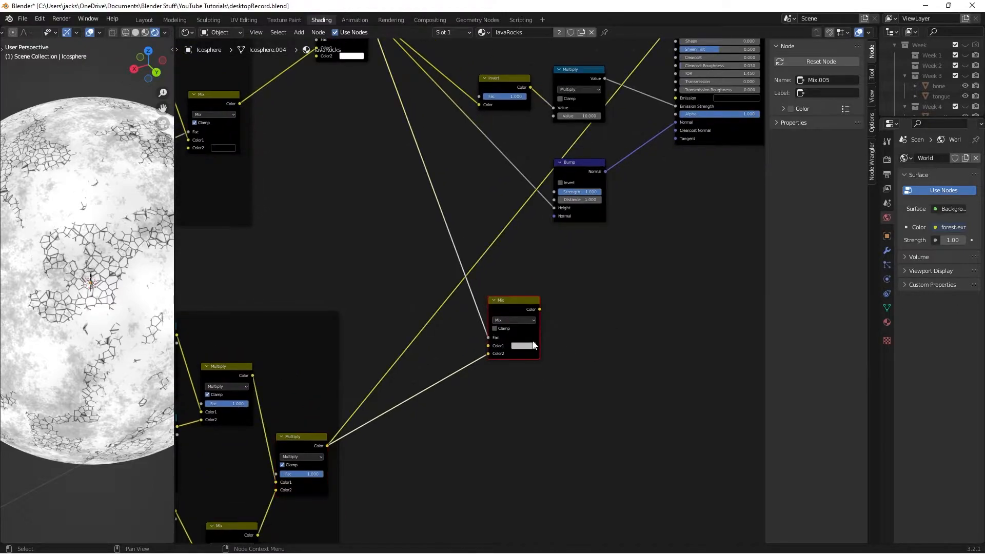
left_click(524, 345)
left_click_drag(574, 254, 573, 294)
left_click(513, 308, "ctrl+shift")
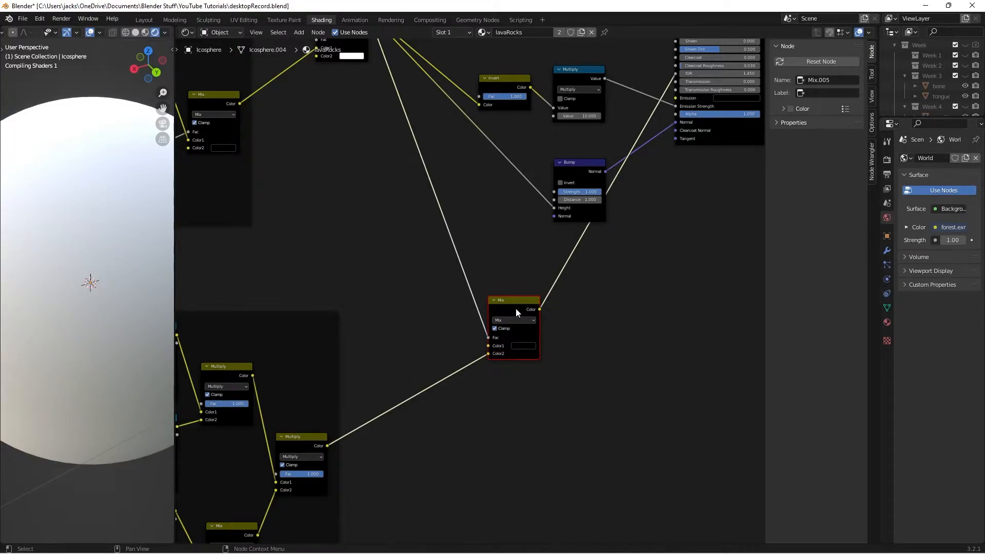
key("ctrl+z")
middle_click_drag(122, 273, 133, 291)
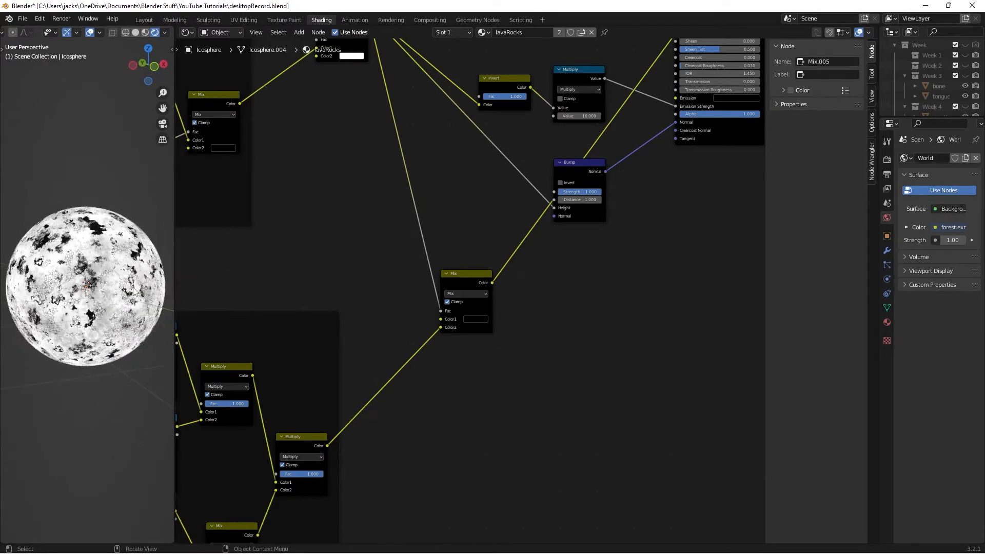
scroll(133, 289, "up", 5)
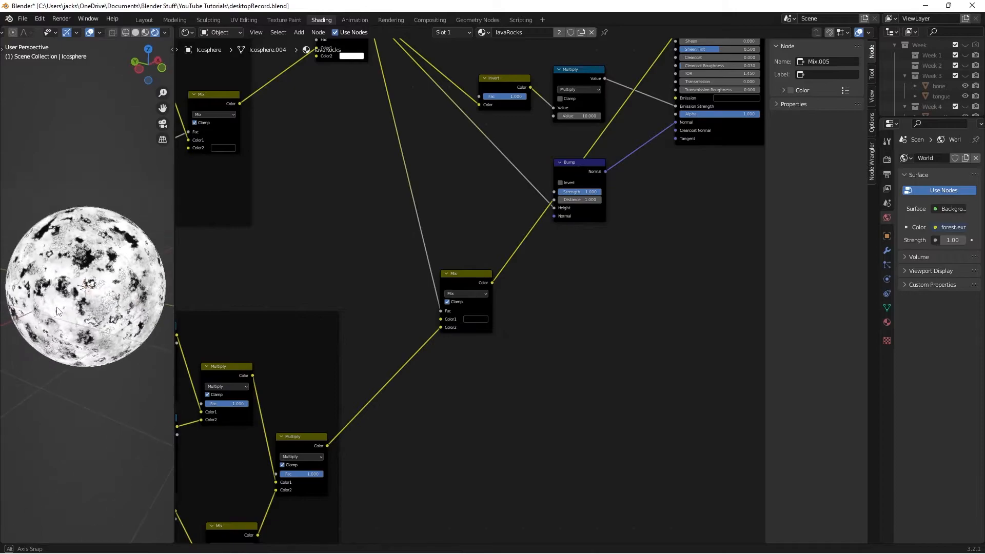
middle_click_drag(121, 302, 113, 306)
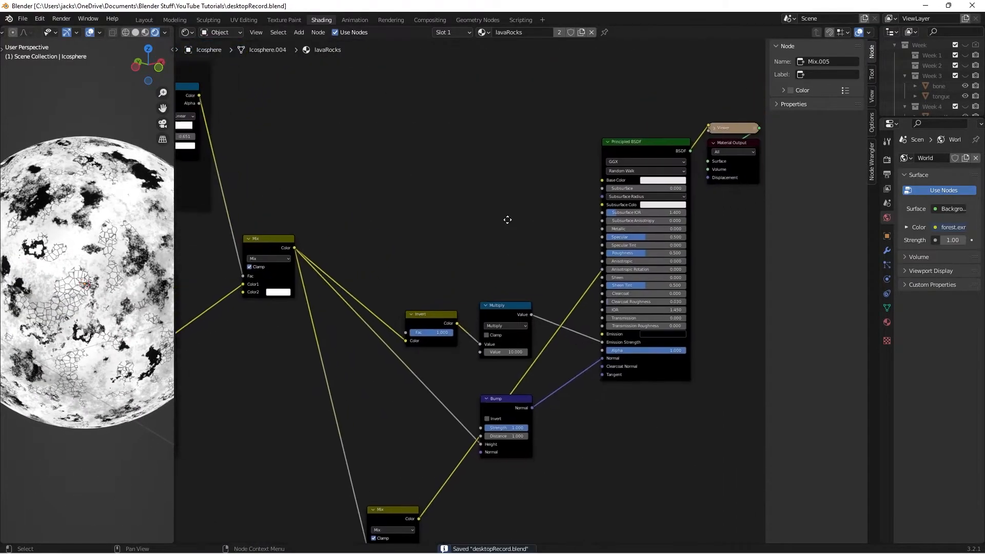
Spread the Bump node and the lower Mix node apart to make room between them
scroll(506, 218, "down", 1)
scroll(501, 227, "down", 2)
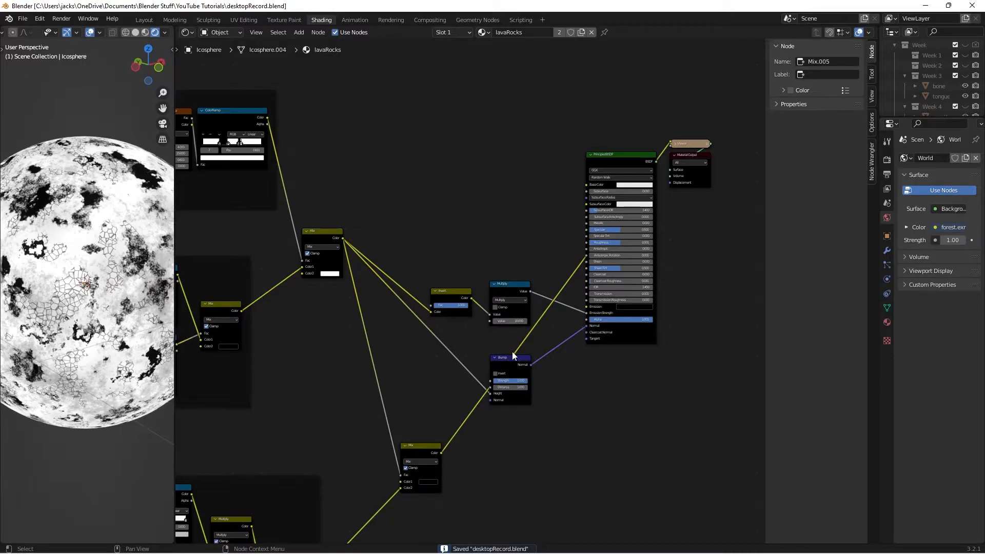
left_click_drag(506, 366, 536, 351)
left_click_drag(414, 448, 390, 456)
left_click_drag(541, 350, 560, 355)
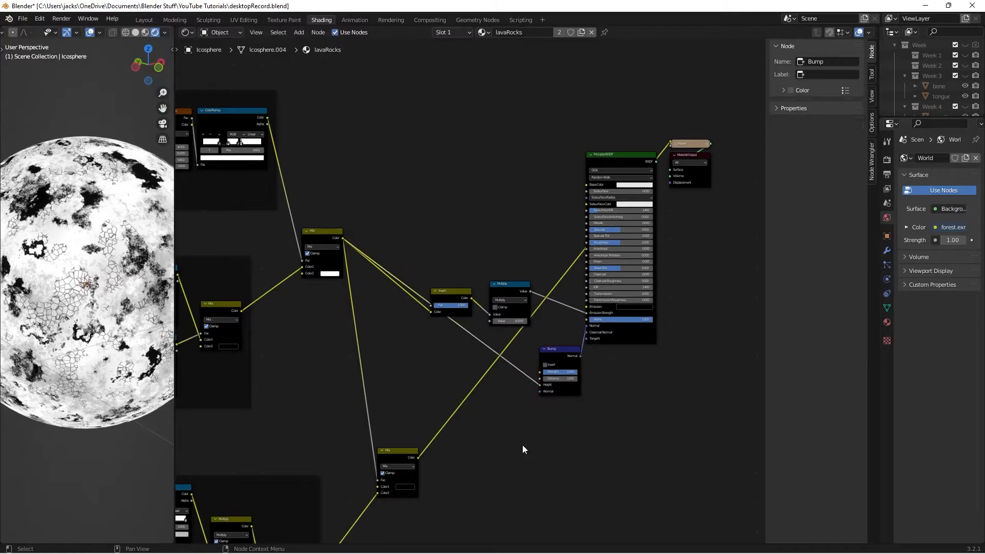
Add a second Bump node on the output link of the lower Mix node
middle_click_drag(522, 445, 491, 406)
scroll(491, 406, "up", 1)
key("shift+a")
type("bum")
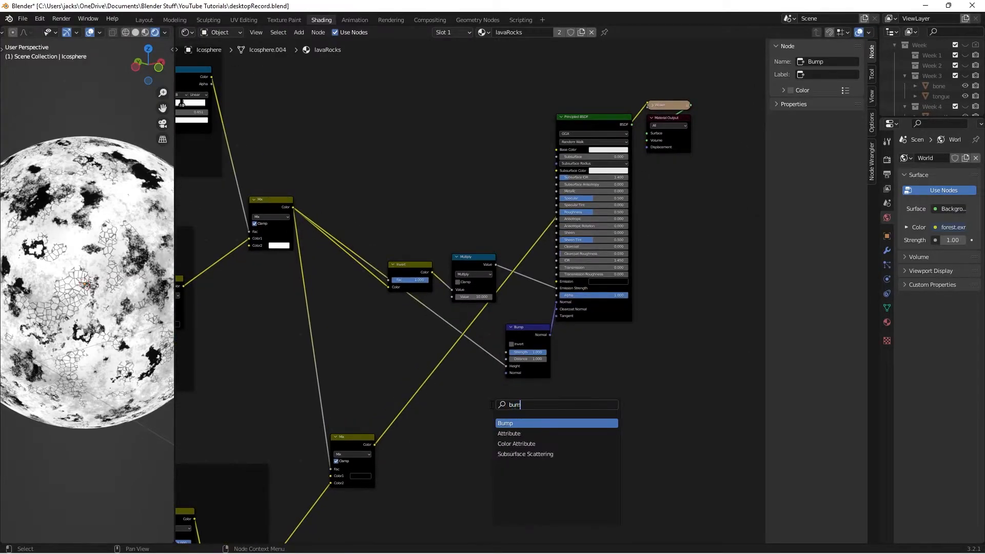
key("Return")
left_click(425, 386)
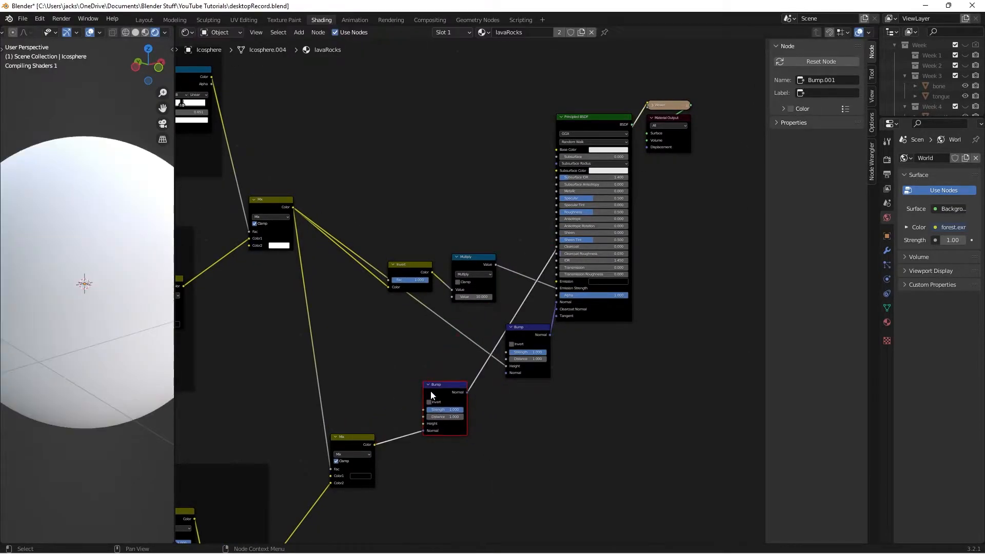
Move the Mix's Color link from the new Bump's Normal input to its Height input and preview the Bump
scroll(473, 404, "up", 2)
middle_click_drag(488, 411, 520, 312)
scroll(388, 376, "up", 1)
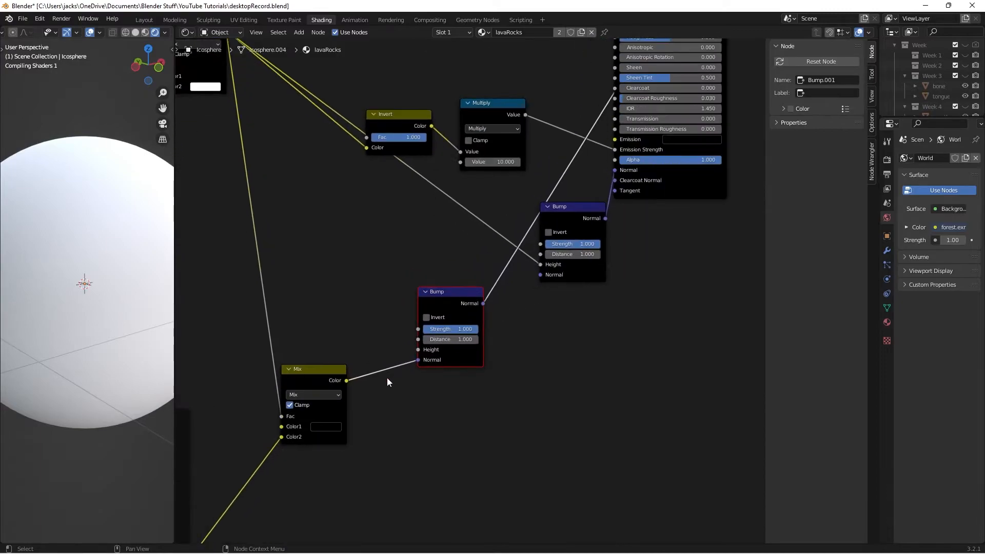
left_click(338, 382)
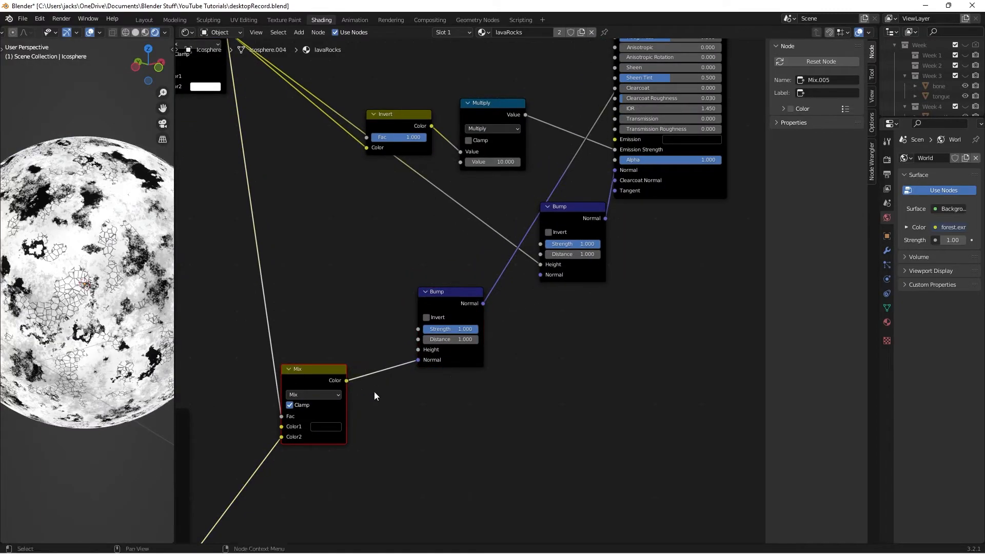
left_click(419, 361)
left_click_drag(418, 359, 418, 349)
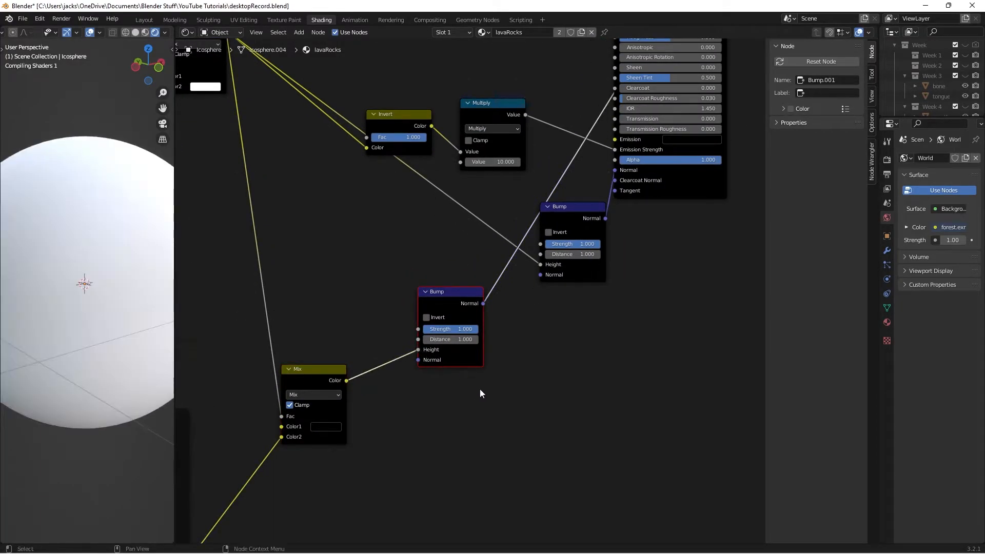
scroll(479, 389, "up", 1)
middle_click_drag(469, 381, 465, 346)
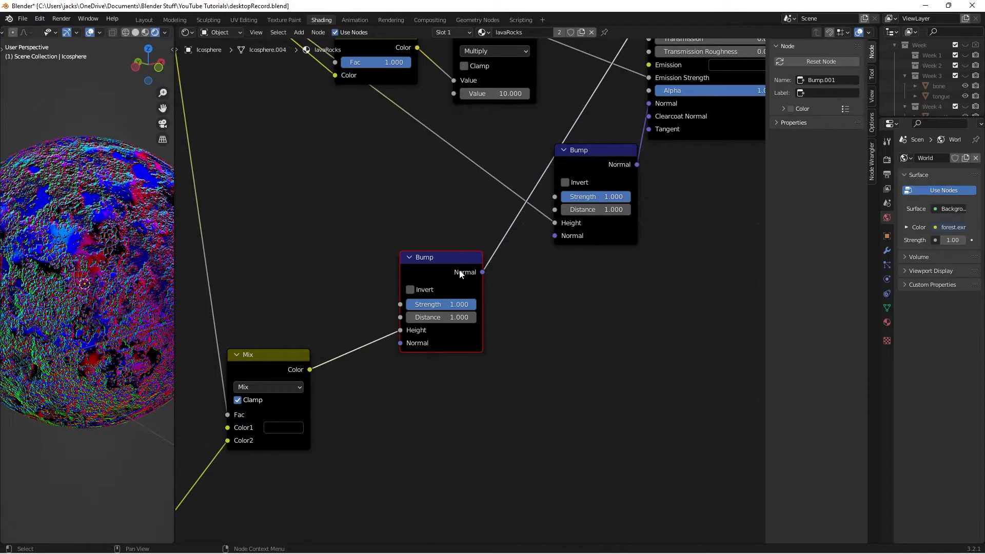
Inspect the new Bump's preview on the sphere from several angles and save the file
middle_click_drag(62, 283, 82, 284)
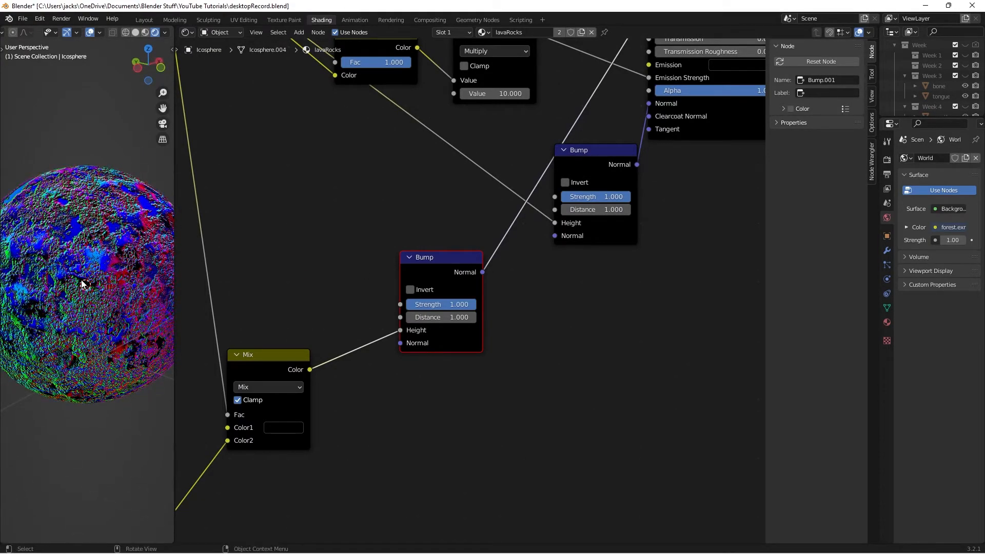
middle_click_drag(97, 267, 69, 279)
scroll(69, 280, "up", 1)
scroll(70, 281, "up", 2)
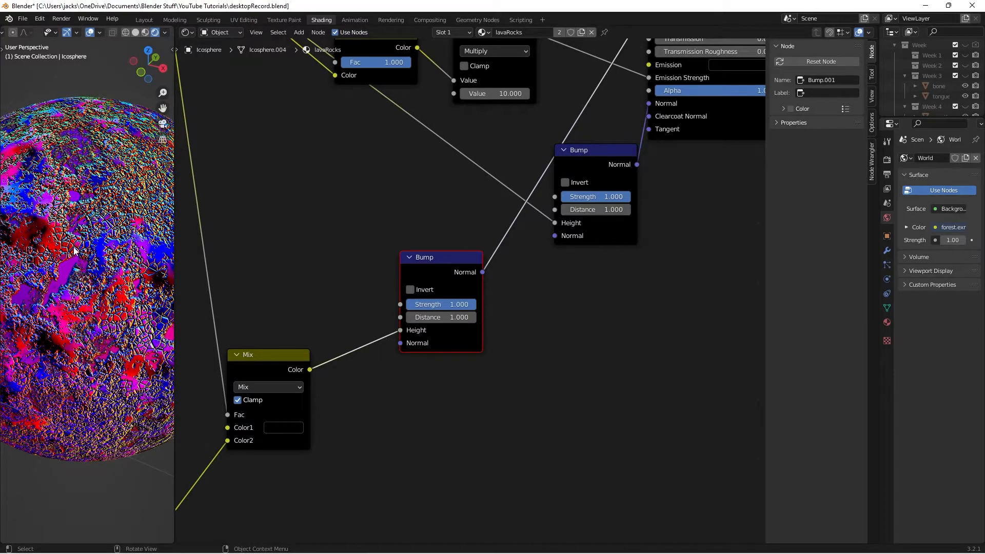
key("ctrl+s")
Connect the new Bump's Normal output to the original Bump's Normal input and shift the original Bump slightly closer
scroll(554, 354, "down", 4)
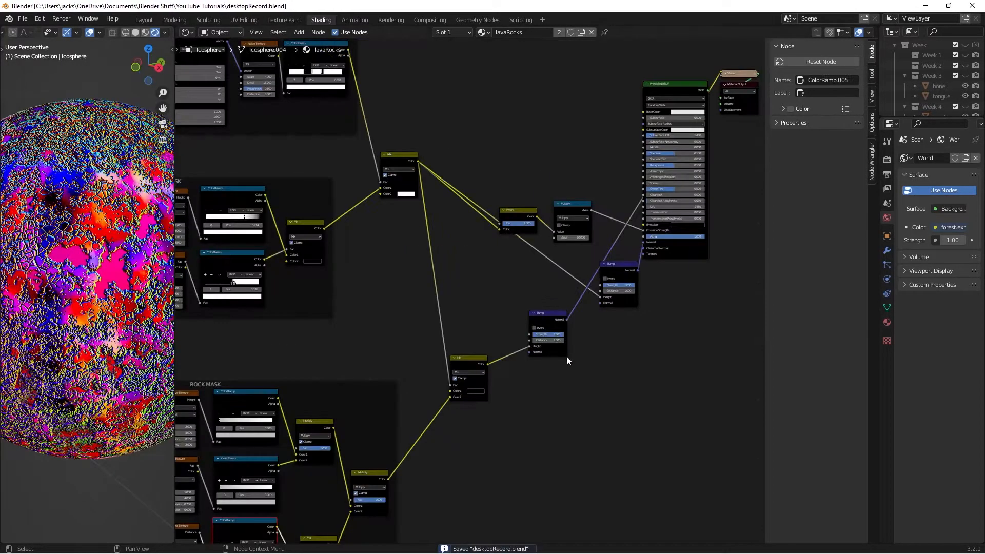
middle_click_drag(564, 322, 543, 333)
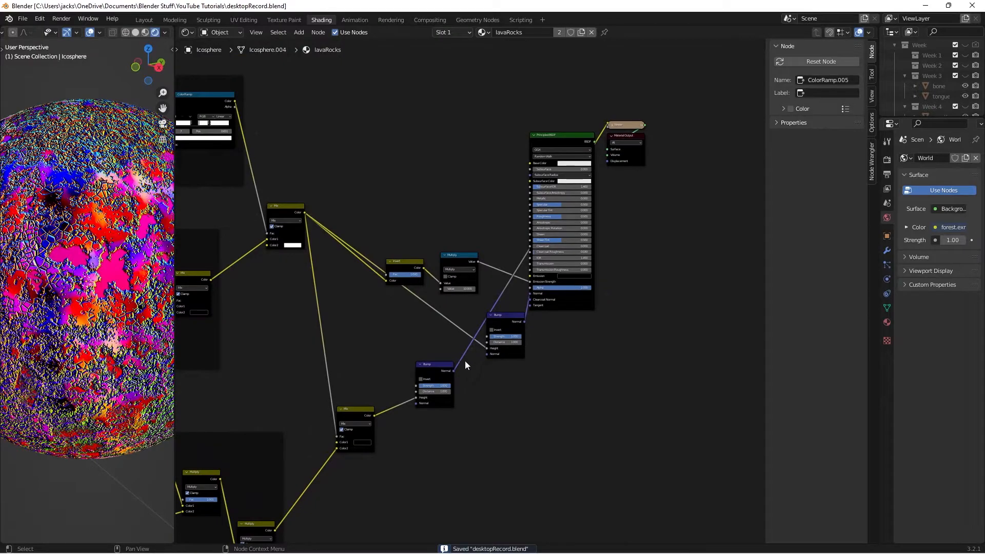
scroll(453, 370, "up", 3)
mouse_move(447, 374)
left_mouse_down()
mouse_move(482, 344)
mouse_move(509, 345)
left_mouse_up()
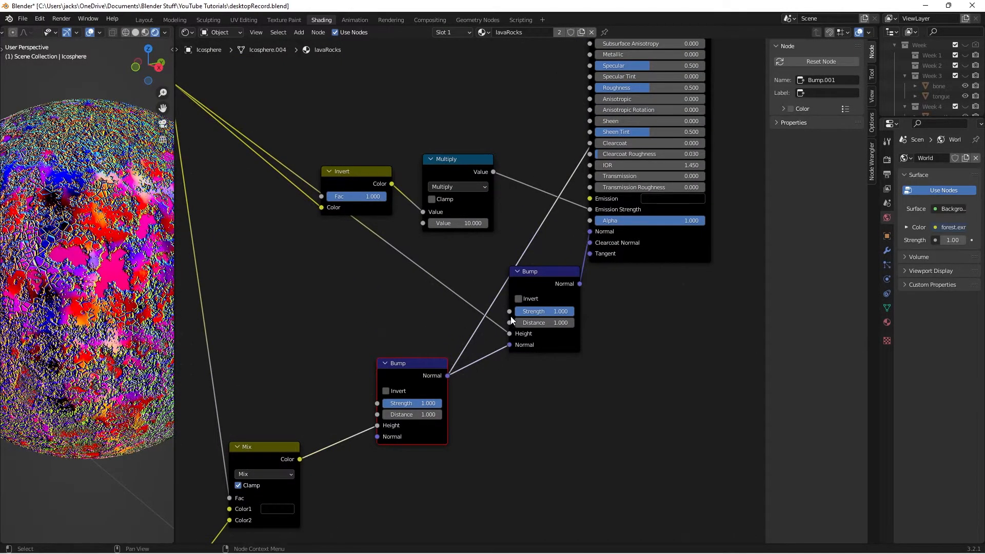
mouse_move(545, 285)
left_mouse_down()
mouse_move(524, 272)
mouse_move(529, 291)
left_mouse_up()
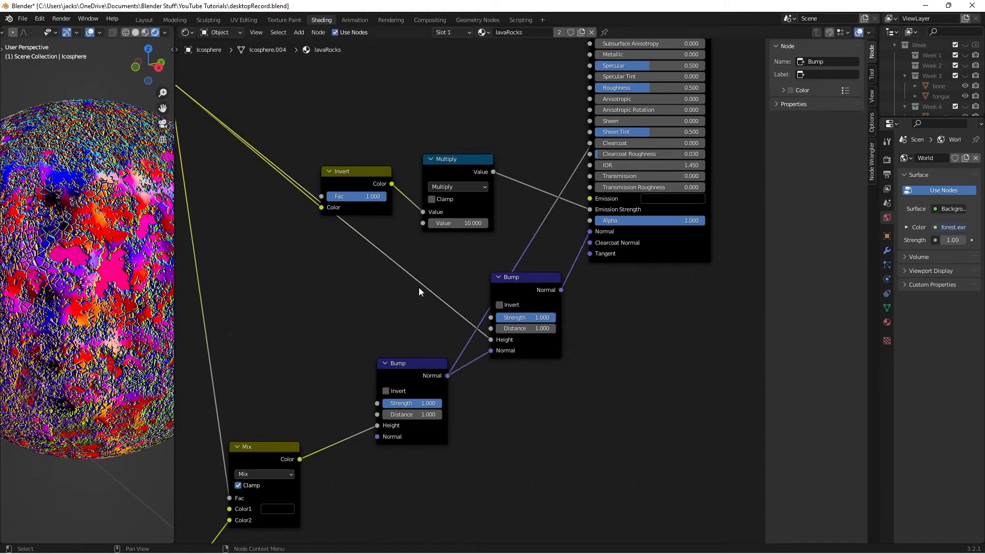
Route the Principled BSDF back to the Material Output and inspect the combined bump shading on the sphere
scroll(451, 317, "down", 2)
middle_click_drag(452, 317, 484, 355)
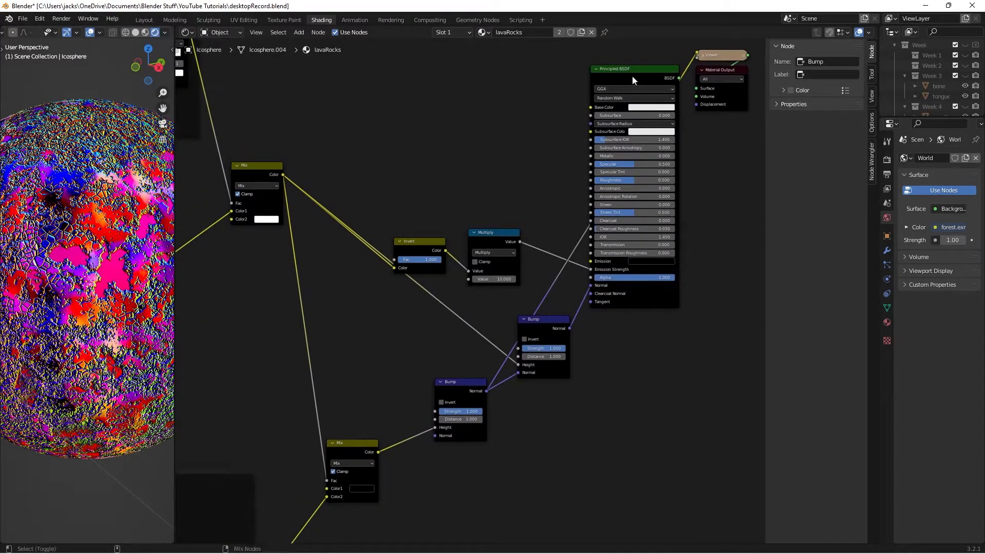
left_click(632, 75)
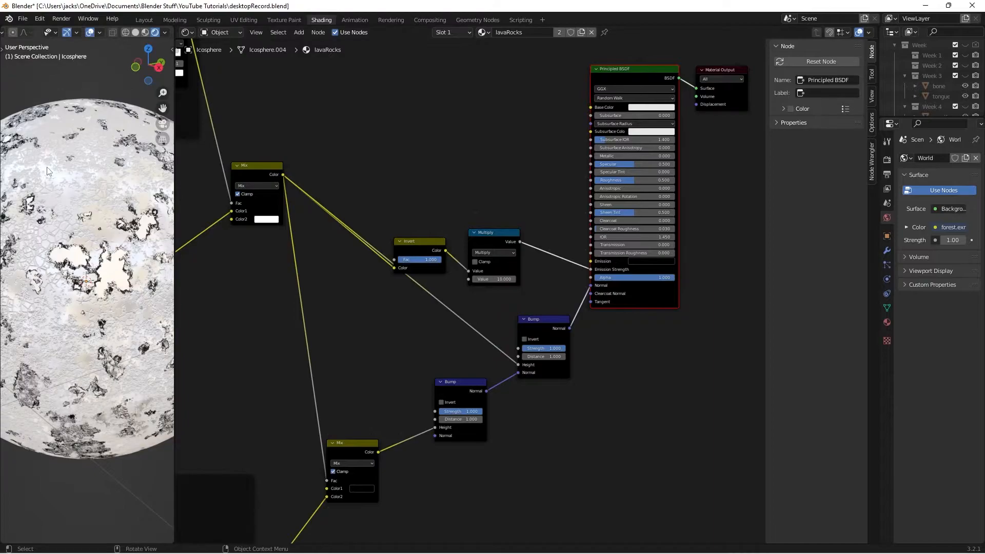
scroll(69, 276, "down", 3)
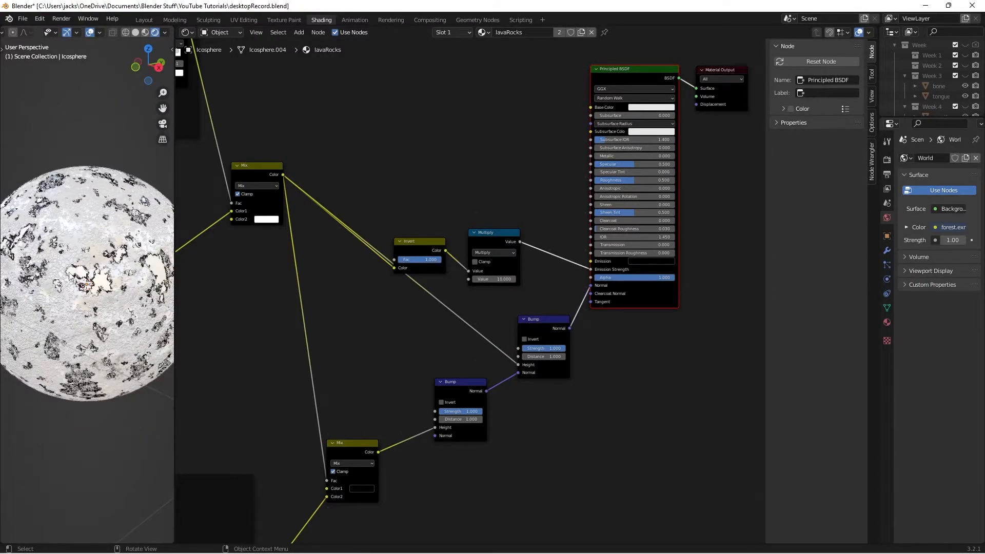
scroll(69, 276, "up", 3)
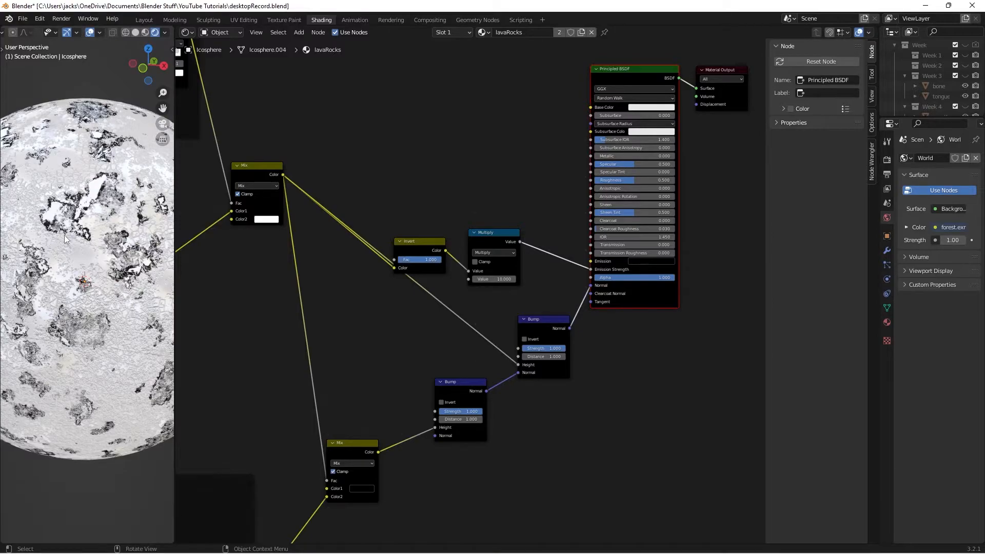
Darken the Principled BSDF's Base Color to near black
left_click(651, 108)
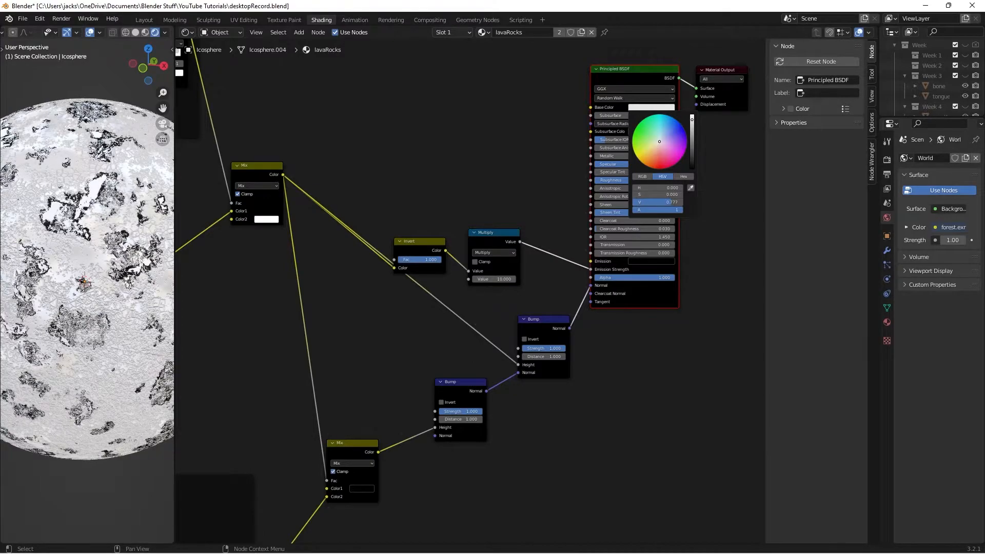
left_click_drag(691, 119, 692, 164)
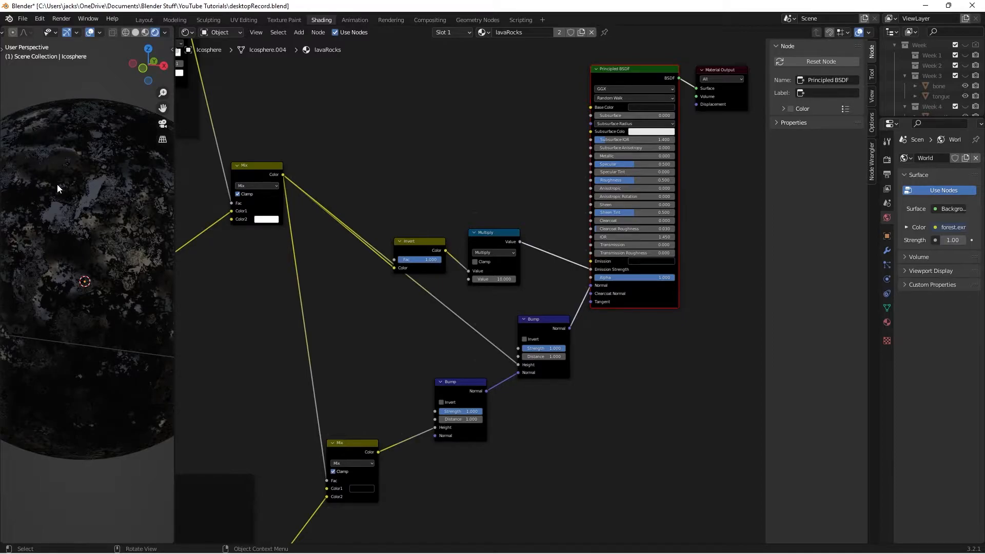
left_click(373, 156)
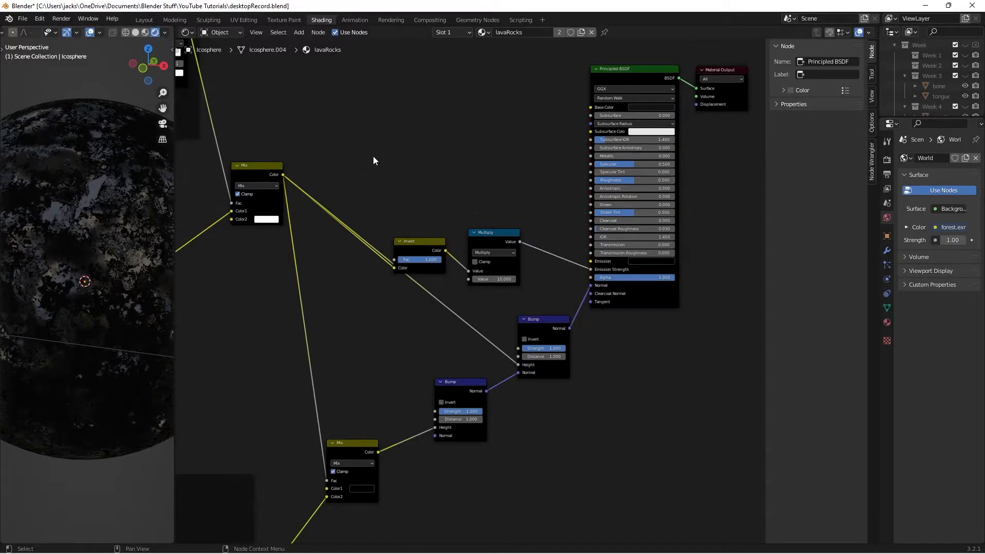
Preview the Mix node that joins the main mask and lava mask on the sphere, and save the file
middle_click_drag(373, 156, 376, 167)
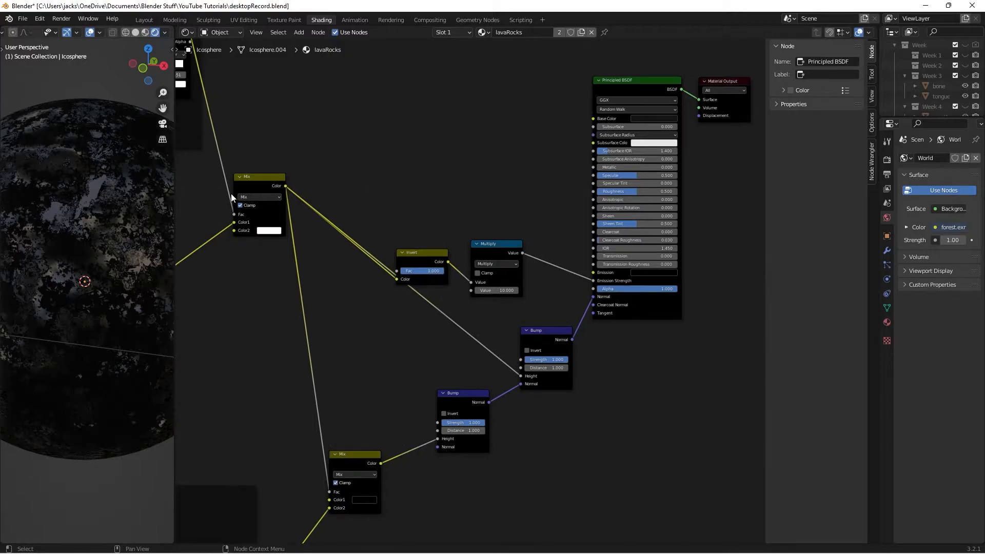
left_click(262, 184, "ctrl+shift")
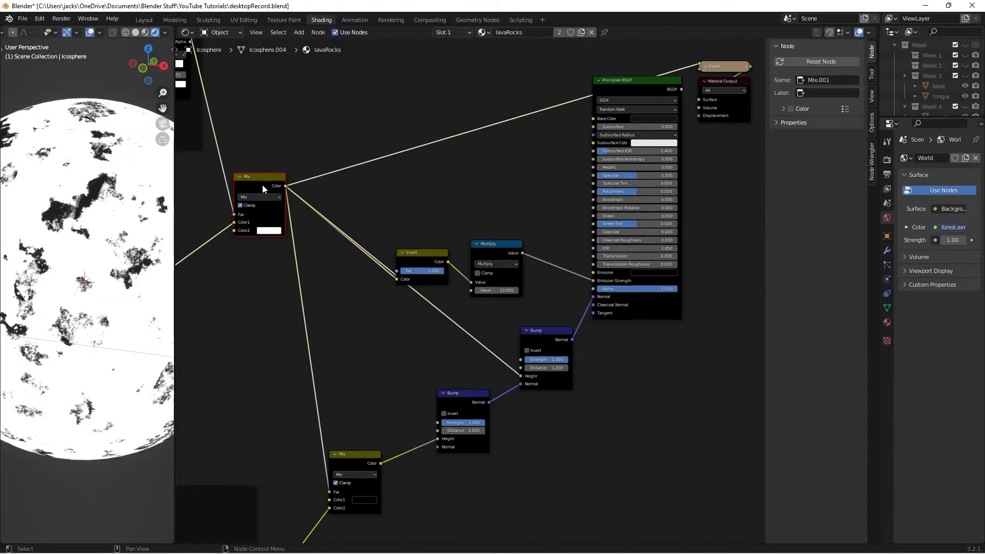
key("ctrl+s")
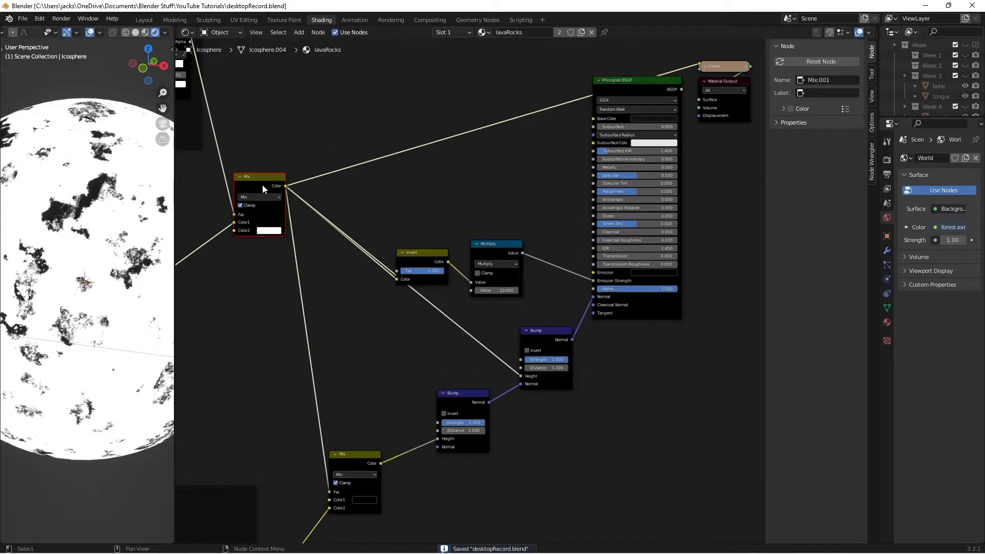
Add a MixRGB node above the Invert and Multiply nodes, between the mask Mix and the Principled BSDF
left_click(314, 217)
middle_click_drag(433, 186, 414, 186)
key("shift+a")
left_click(413, 186)
type("mix")
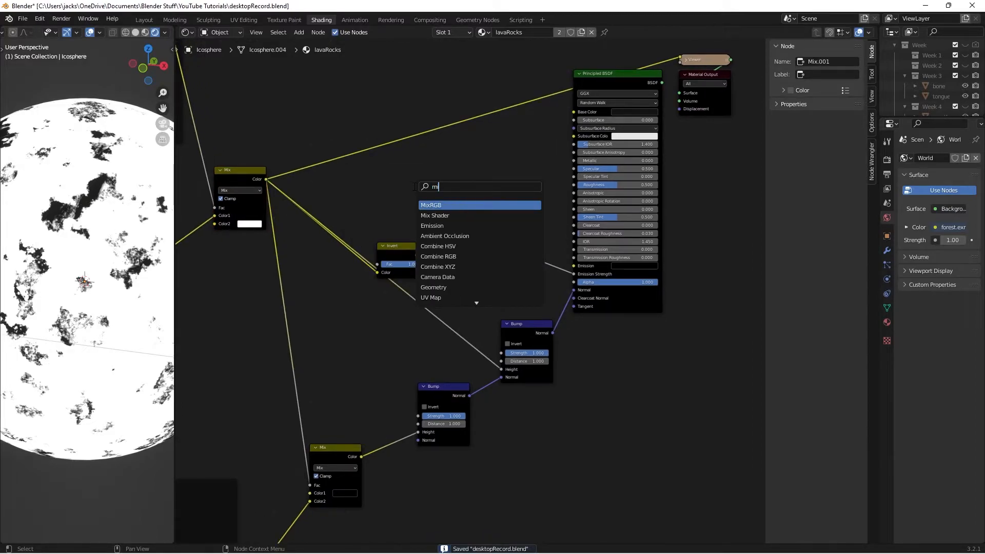
key("Return")
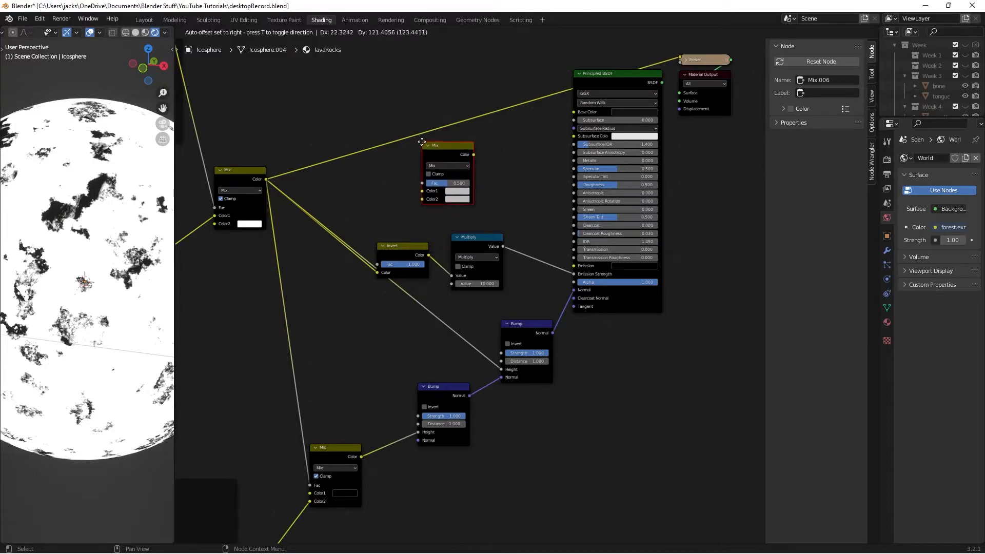
left_click(426, 146)
Connect the combined mask Mix to the new Mix's Fac, the lava mask Mix to Color1 and the first rock Multiply to Color2, and enable Clamp
scroll(418, 200, "down", 1)
middle_click_drag(417, 200, 490, 239)
left_click_drag(404, 239, 542, 256)
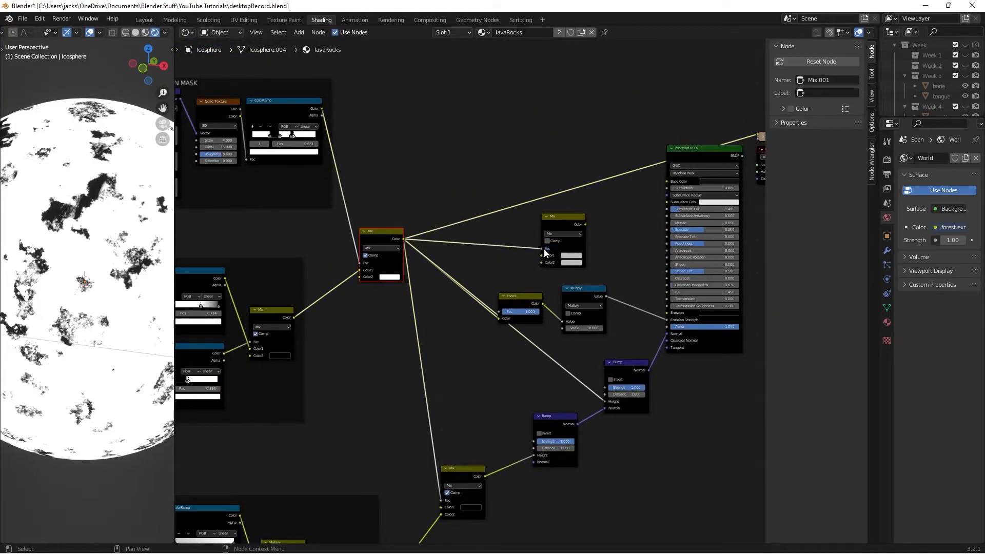
left_click(556, 222)
middle_click_drag(470, 270, 614, 167)
mouse_move(274, 264)
left_mouse_down()
mouse_move(430, 274)
mouse_move(668, 190)
mouse_move(687, 165)
left_mouse_up()
mouse_move(539, 324)
middle_mouse_down()
mouse_move(510, 237)
mouse_move(478, 282)
middle_mouse_up()
left_click_drag(374, 426, 632, 116)
left_click(637, 92)
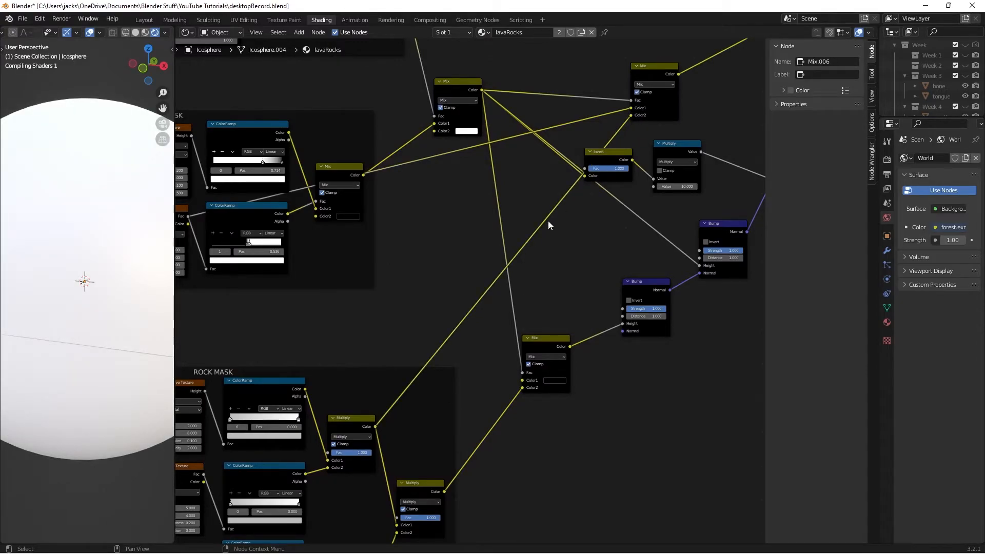
Compare previews of the lava Noise Texture, the first rock mask Multiply and the new Mix node on the sphere
scroll(542, 223, "down", 3)
middle_click_drag(436, 266, 556, 148)
scroll(457, 217, "down", 1)
middle_click_drag(547, 182, 518, 239)
scroll(515, 238, "up", 3)
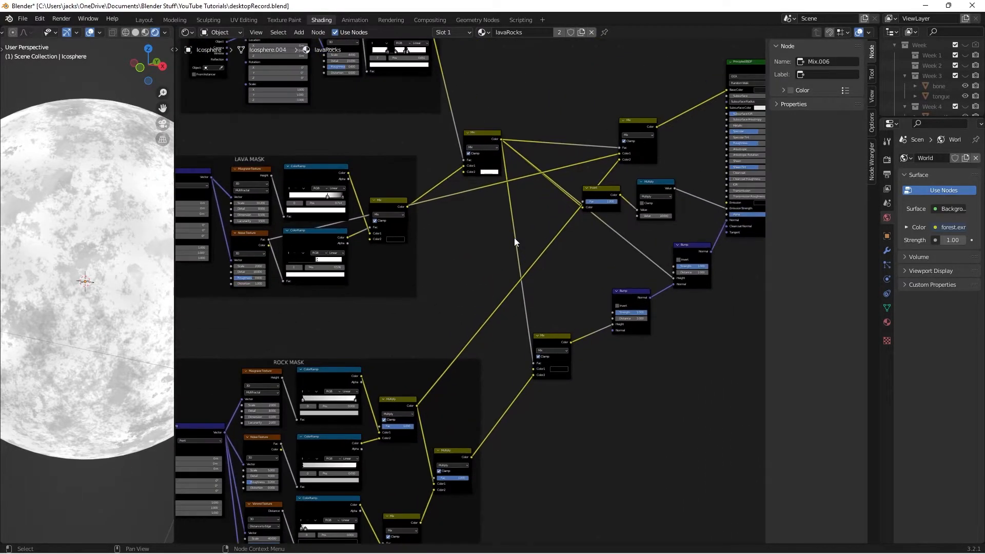
left_click(254, 234, "ctrl+shift")
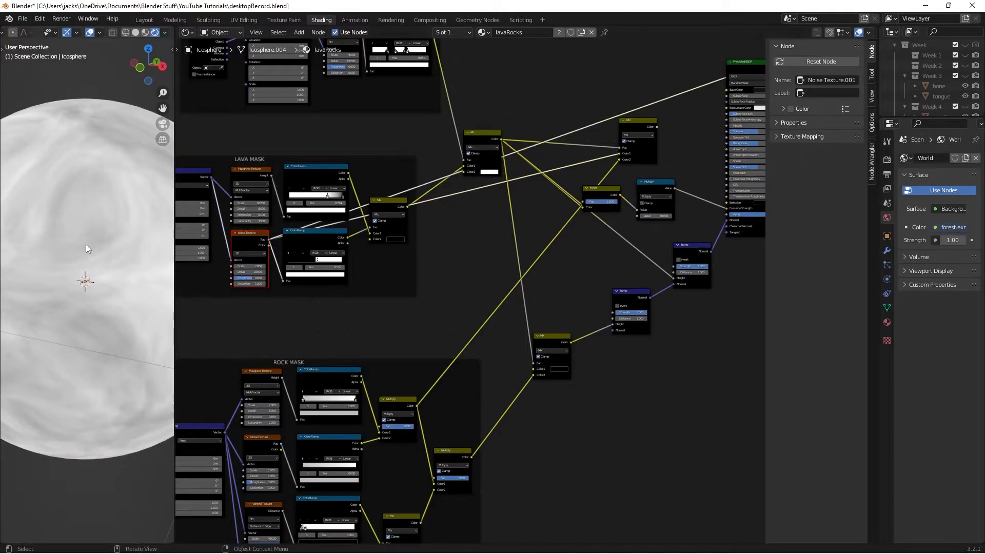
middle_click_drag(42, 279, 80, 279)
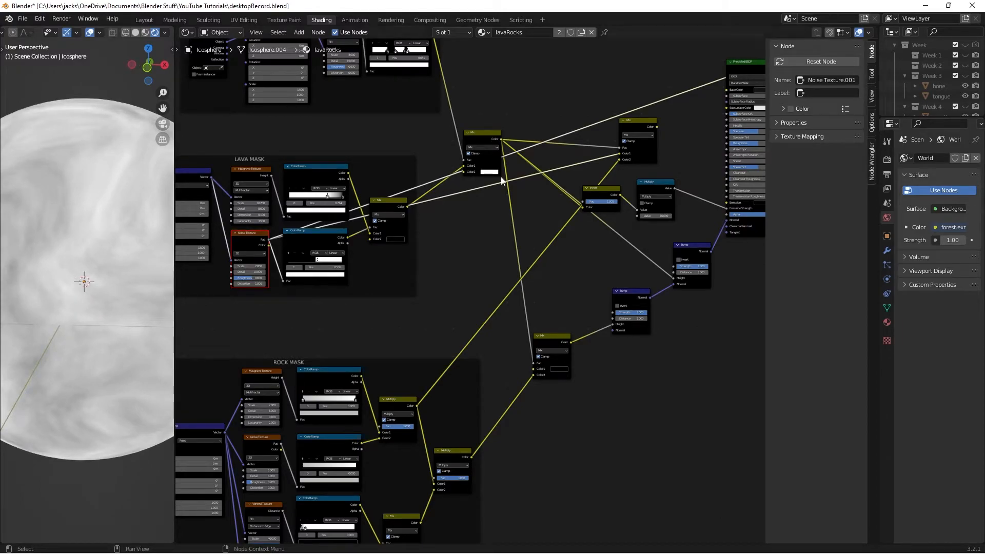
left_click_drag(639, 155, 643, 163)
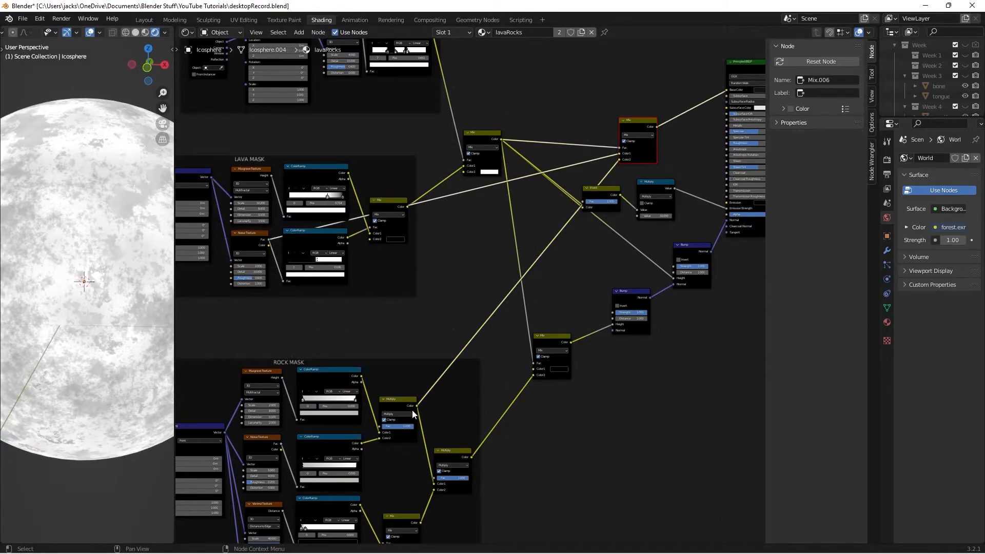
key("ctrl+z")
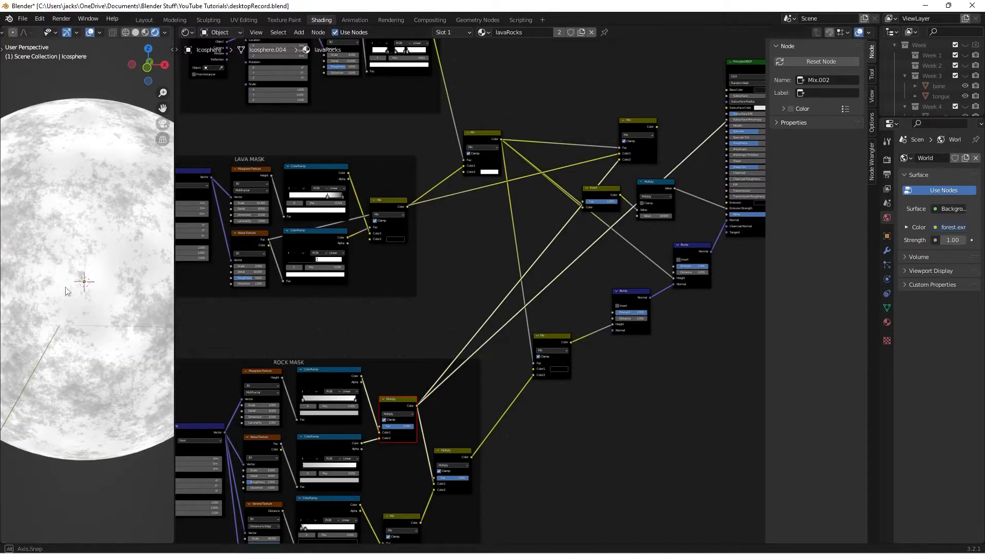
middle_click_drag(66, 292, 123, 282)
left_click_drag(642, 152, 643, 149)
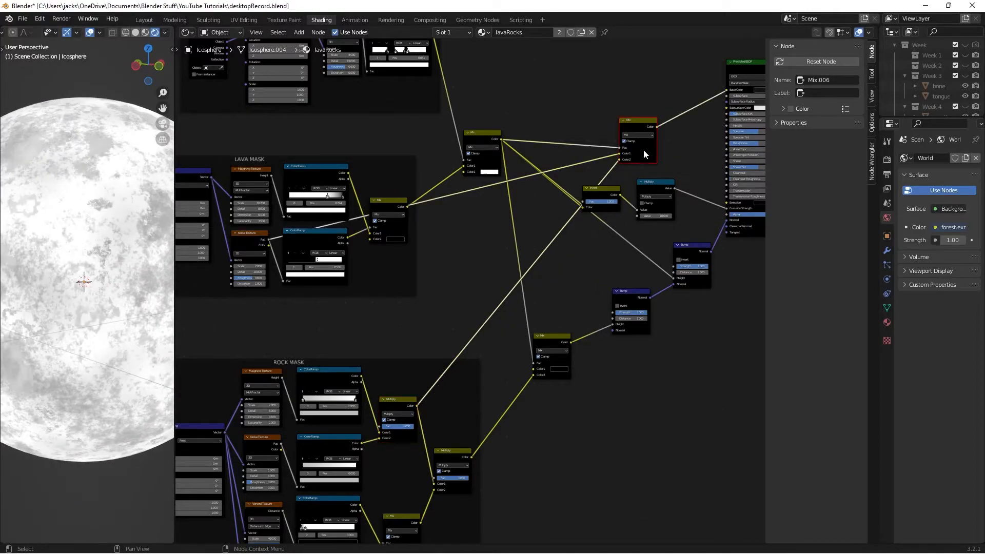
Connect the new Mix's Color output to the Principled BSDF's Roughness and route the shader back to the Material Output
scroll(644, 149, "up", 3)
middle_click_drag(643, 149, 486, 194)
scroll(467, 191, "up", 1)
left_click_drag(460, 176, 557, 199)
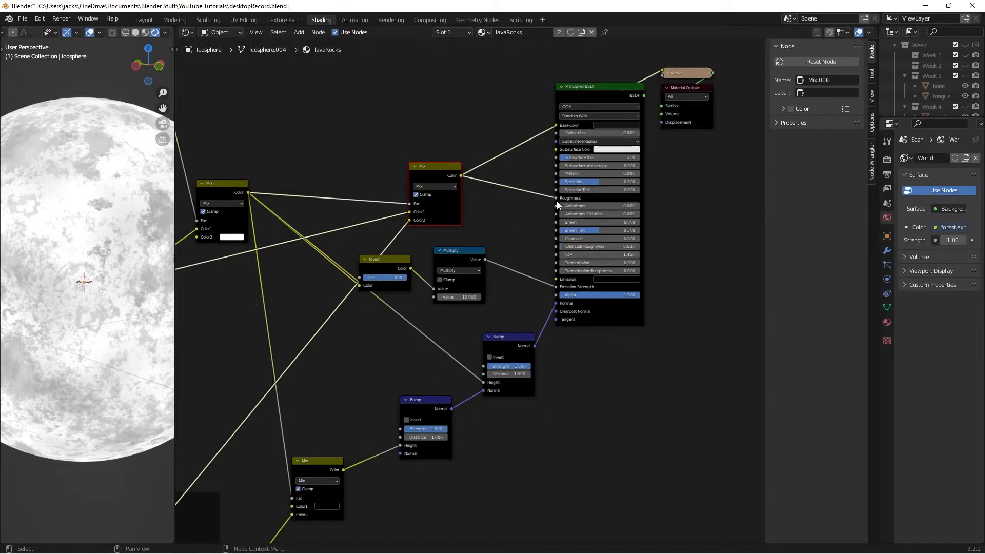
left_click(617, 310, "ctrl+shift")
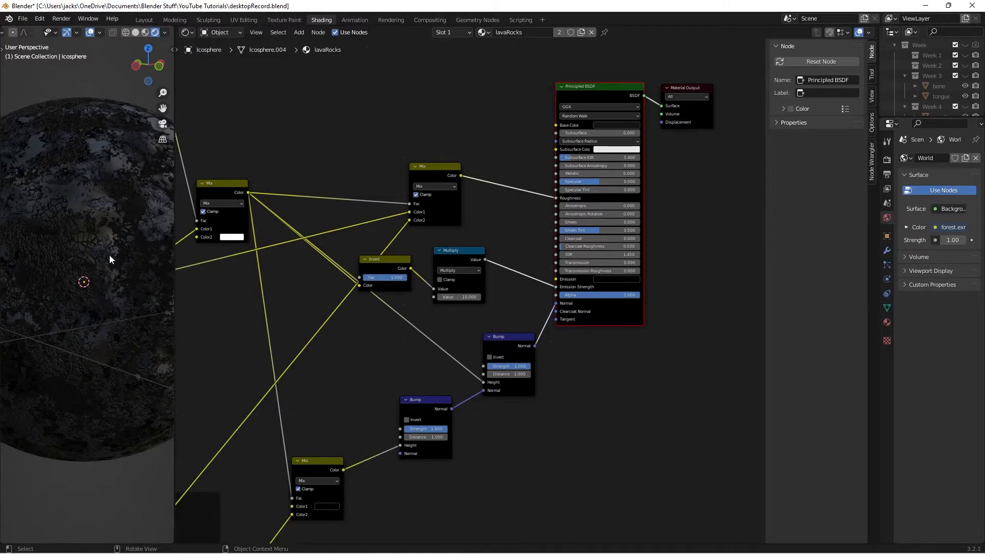
Inspect the roughness variation on the sphere from another angle and save the file
scroll(82, 224, "down", 1)
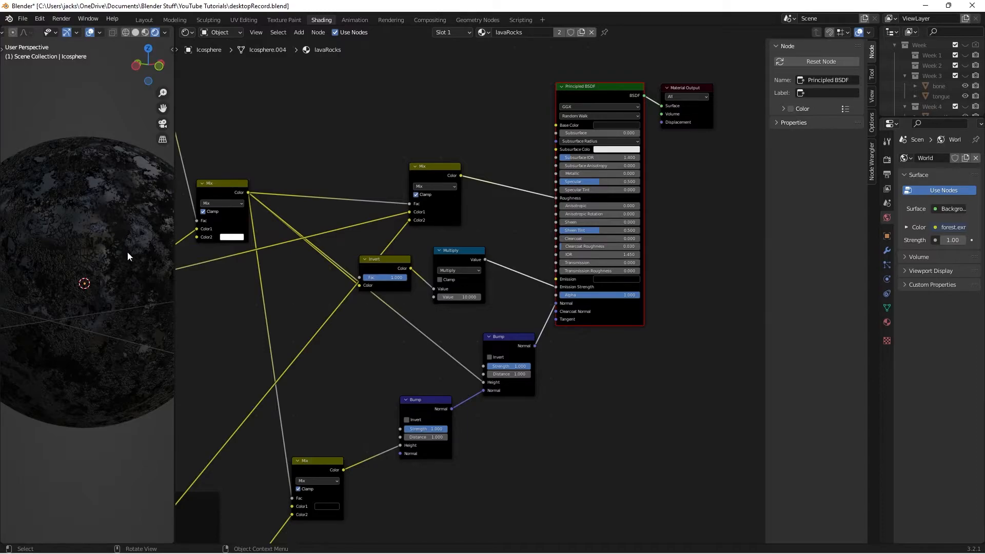
middle_click_drag(142, 279, 113, 300)
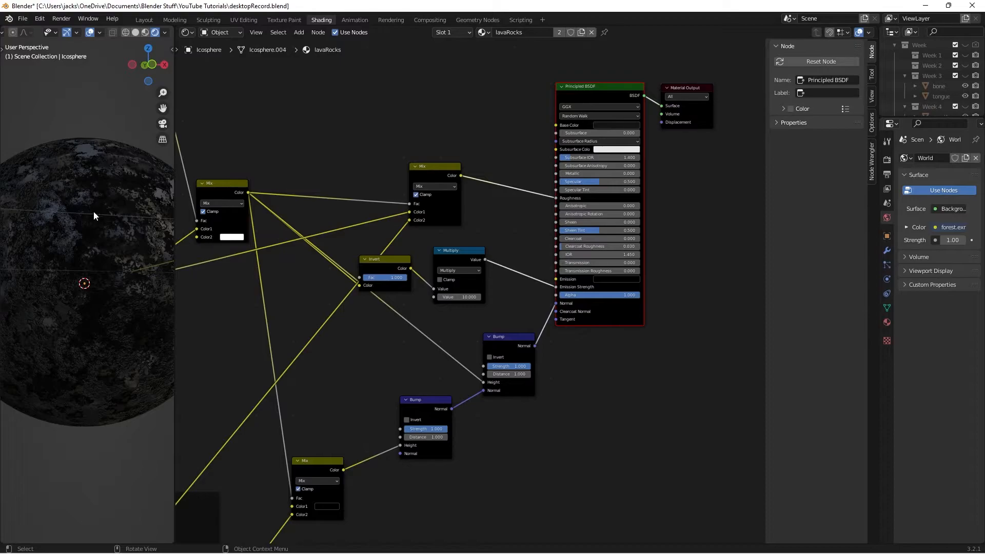
middle_click_drag(359, 125, 470, 164)
scroll(457, 118, "down", 3)
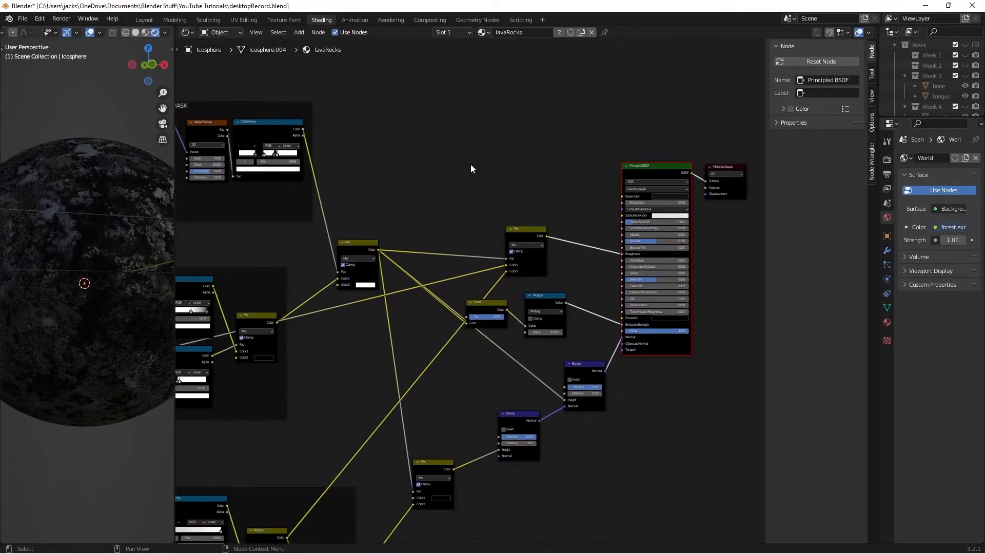
key("ctrl+s")
Add a Noise Texture node above and beyond the Main Mask frame and preview it on the sphere
scroll(430, 244, "down", 2)
key("shift+a")
left_click(430, 243)
type("noi")
key("Down")
key("Return")
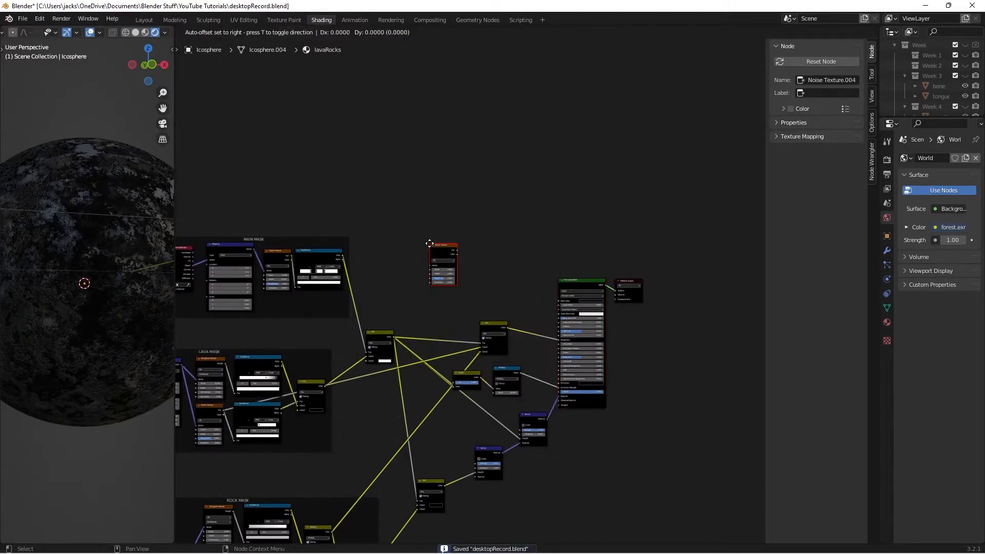
left_click(394, 172)
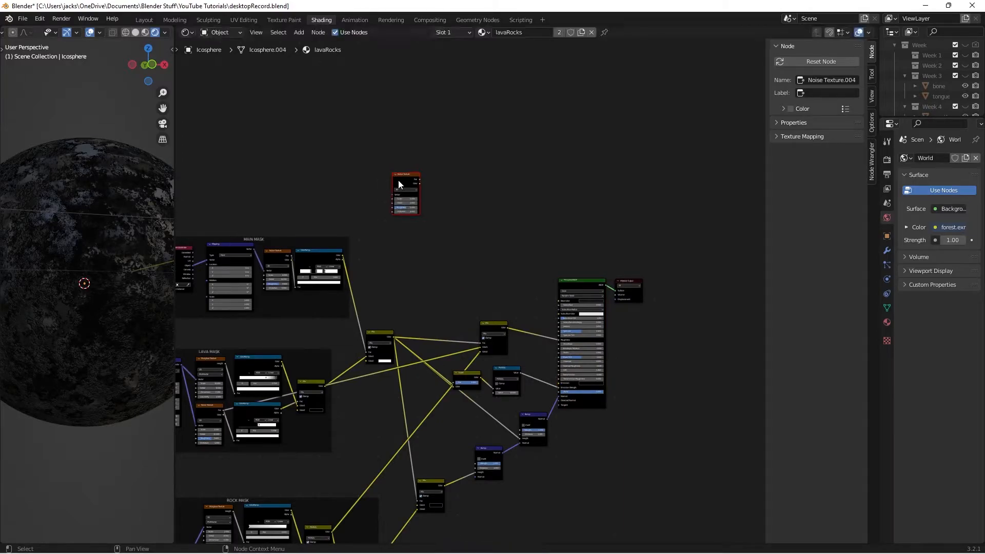
left_click(398, 180, "ctrl+shift")
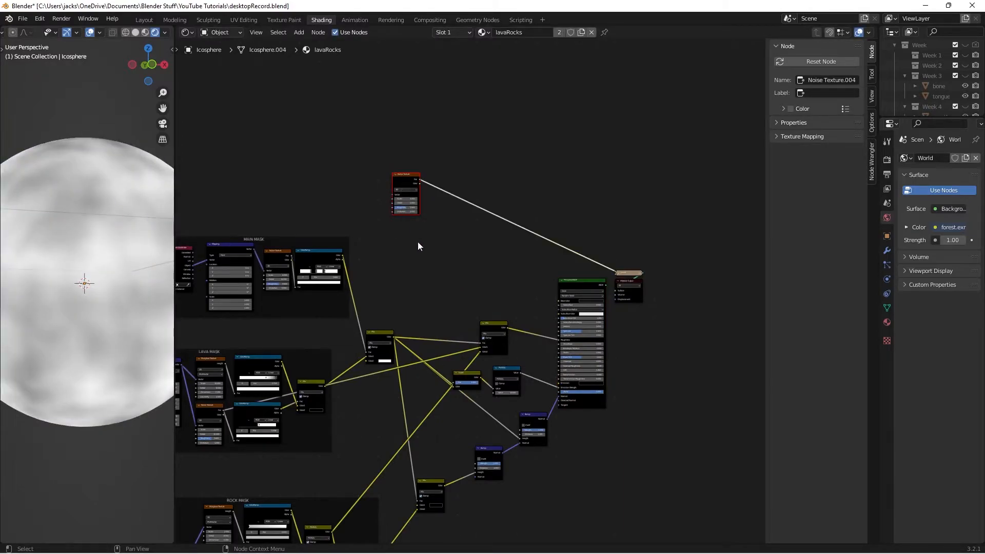
Add Texture Coordinate and Mapping nodes to the new Noise Texture and feed the Mapping from the Object output
key("ctrl+t")
scroll(418, 244, "up", 2)
middle_click_drag(378, 217, 508, 355)
scroll(508, 355, "up", 1)
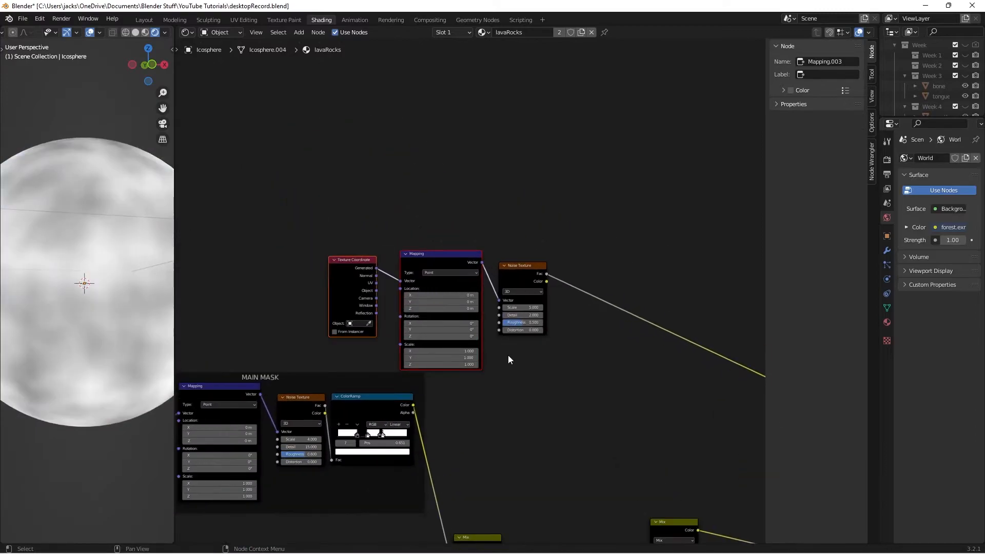
scroll(472, 294, "up", 1)
left_click_drag(350, 290, 383, 278)
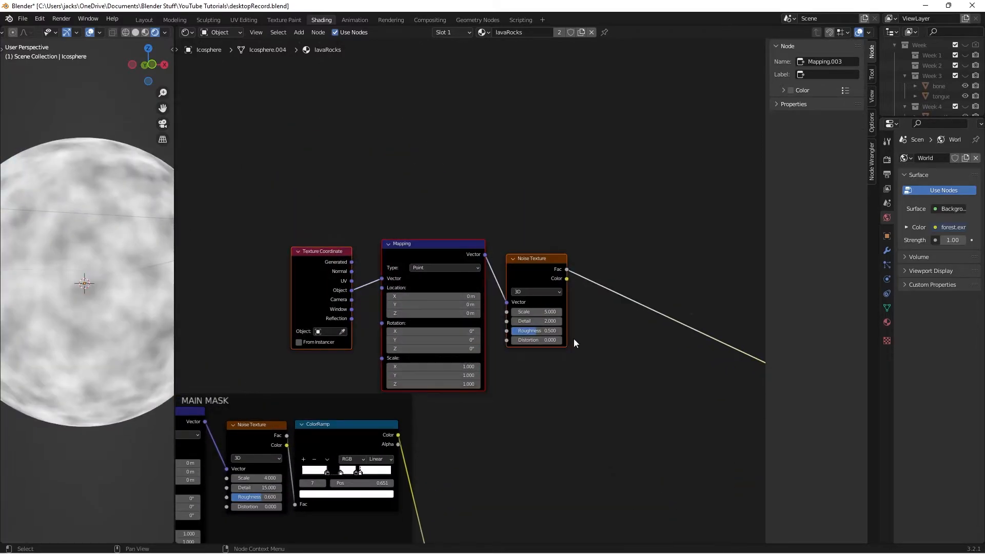
Move the new Texture Coordinate, Mapping and Noise Texture nodes higher above the Main Mask frame
key("g")
left_click(534, 213)
left_click(553, 267)
scroll(521, 331, "down", 5)
middle_click_drag(521, 331, 569, 298)
left_click_drag(378, 141, 483, 229)
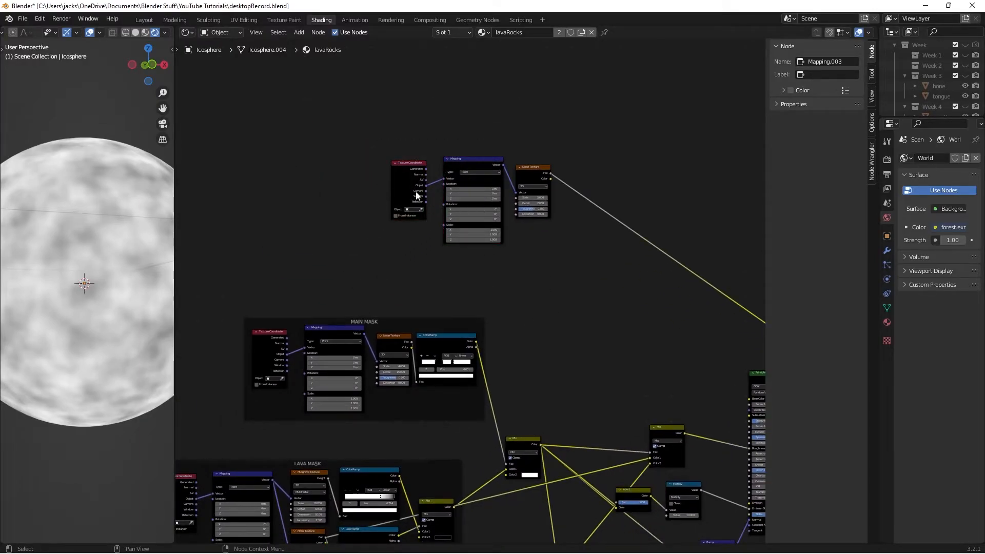
Look over the mask networks below the new texture nodes, return to the Noise Texture and save the file
scroll(466, 304, "down", 3)
middle_click_drag(494, 385, 528, 179)
scroll(525, 184, "down", 1)
left_click_drag(494, 356, 492, 359)
left_click(474, 222)
middle_click_drag(565, 103, 512, 248)
scroll(513, 248, "up", 6)
middle_click_drag(490, 367, 534, 308)
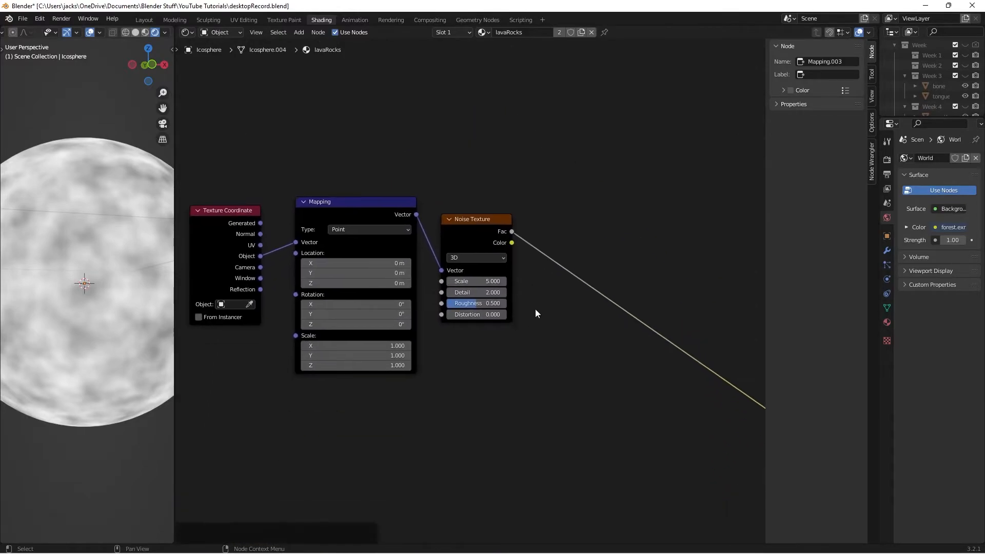
key("ctrl+s")
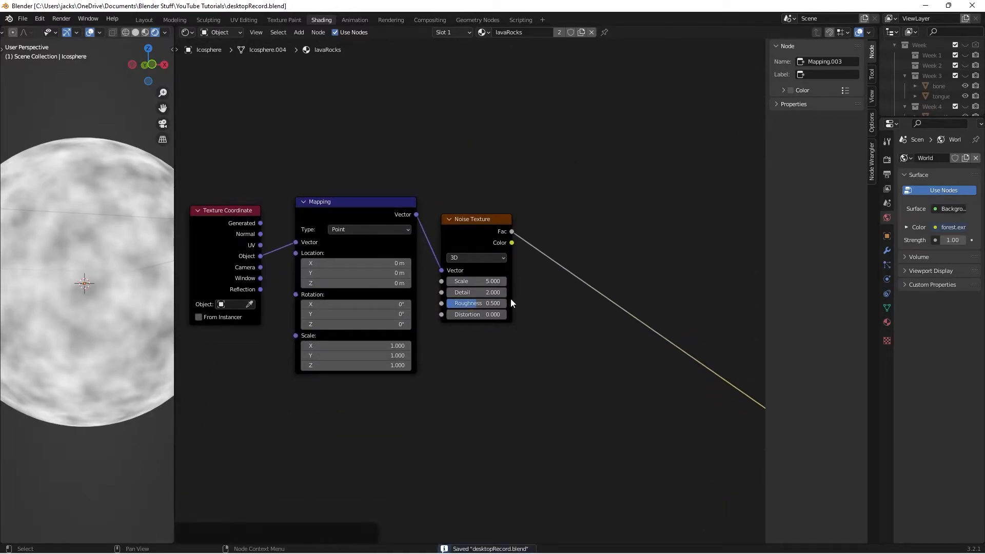
Set the new Noise Texture's Scale to 20 and Detail to 16
left_click(477, 281)
type("20")
key("Return")
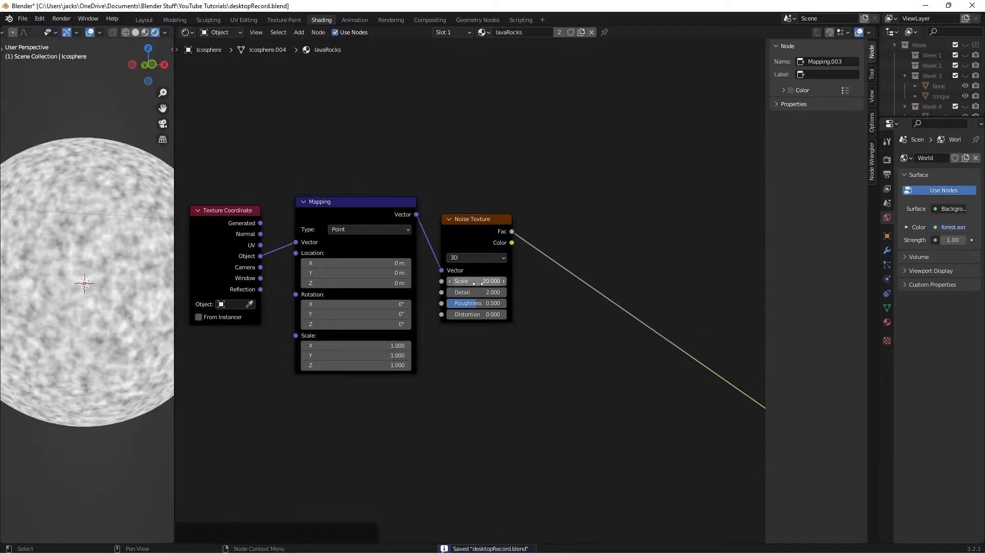
left_click(481, 293)
type("16")
key("Return")
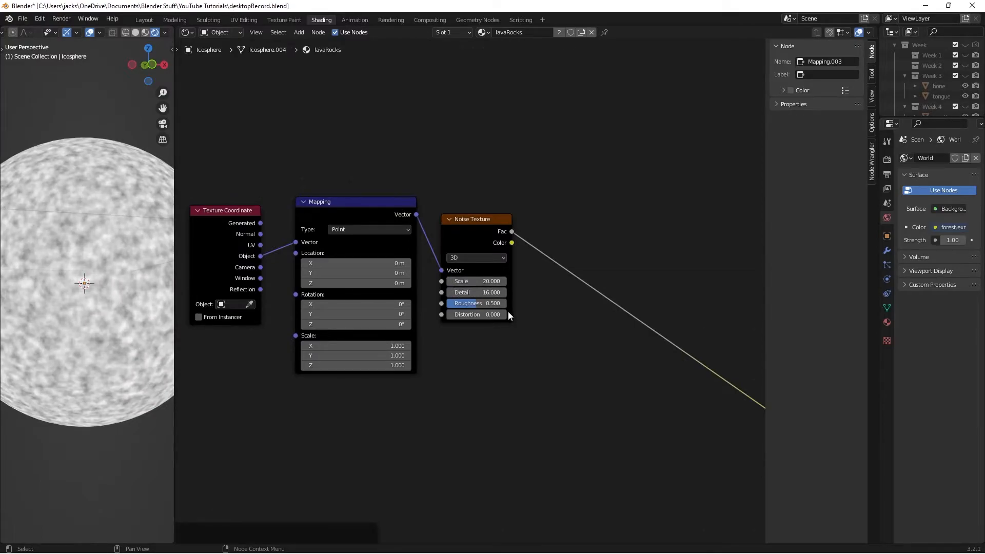
Insert a ColorRamp node on the link leaving the new Noise Texture's Fac output
key("shift+a")
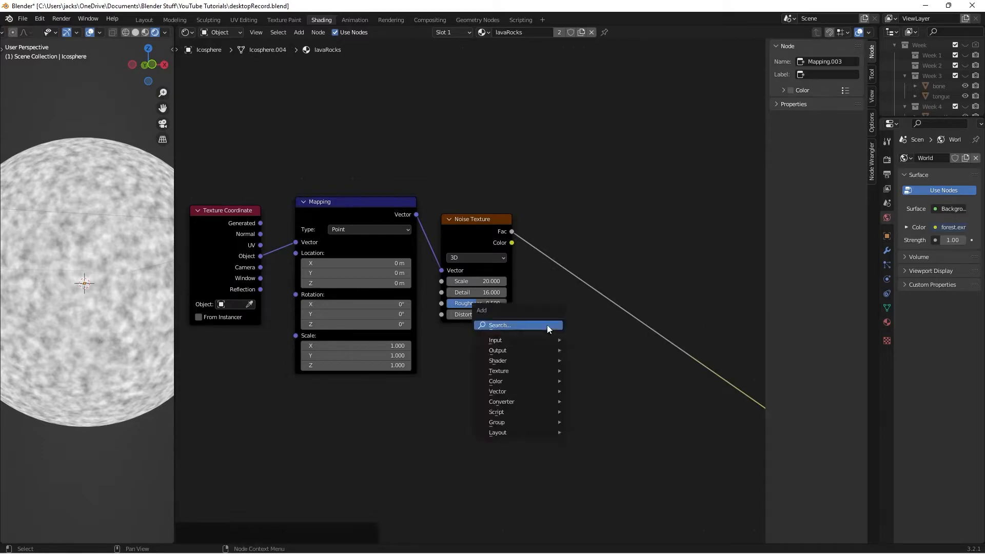
left_click(547, 325)
type("color ramp")
key("Return")
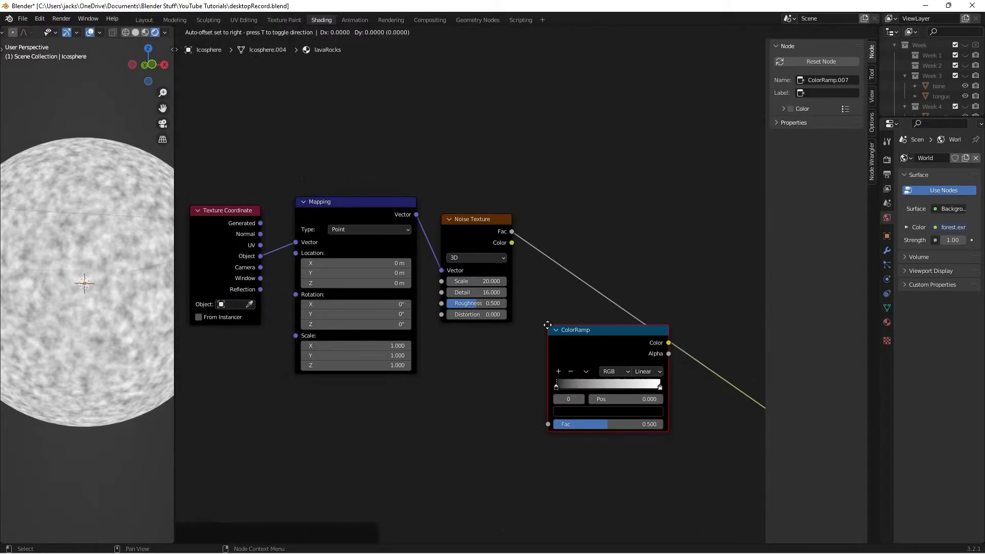
left_click(591, 257)
left_click_drag(591, 257, 584, 235)
Add a middle stop to the new ColorRamp and set its black stop's position to 0.29
scroll(535, 343, "up", 2)
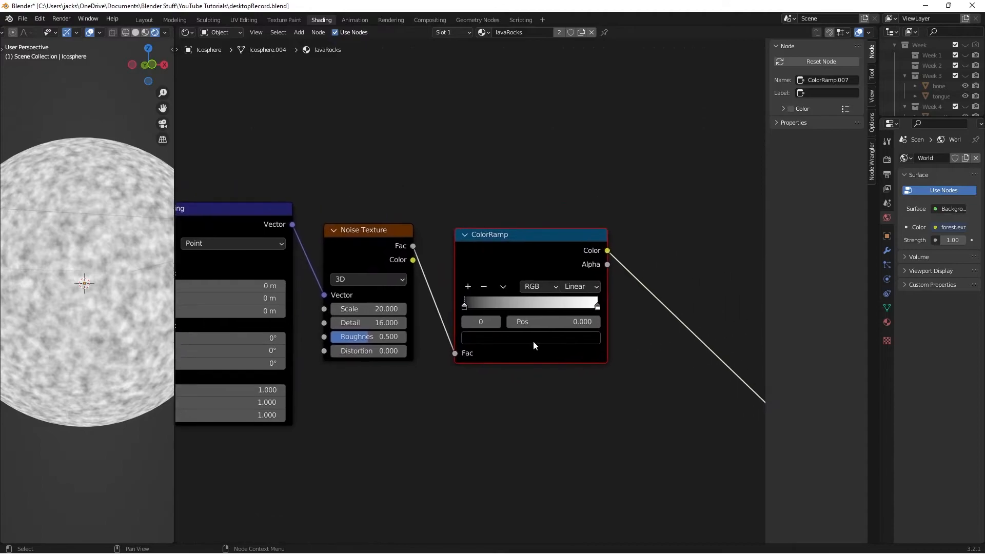
left_click(468, 287)
left_click_drag(467, 310, 476, 309)
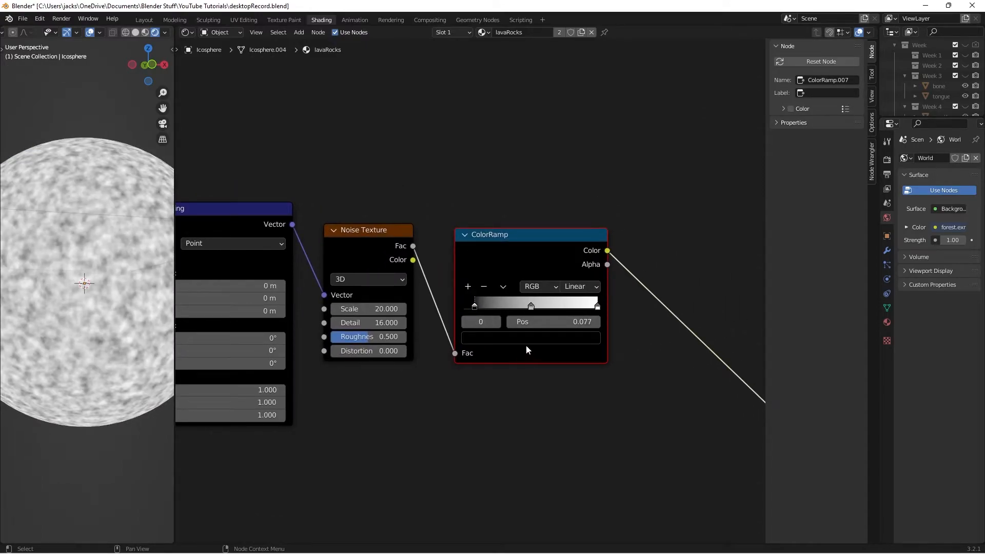
left_click(544, 322)
type(".29")
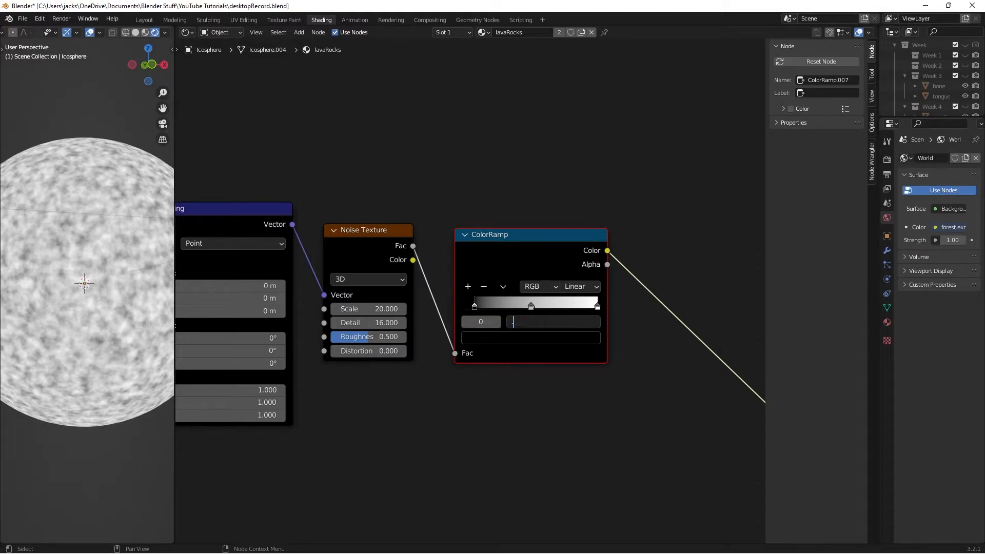
key("Return")
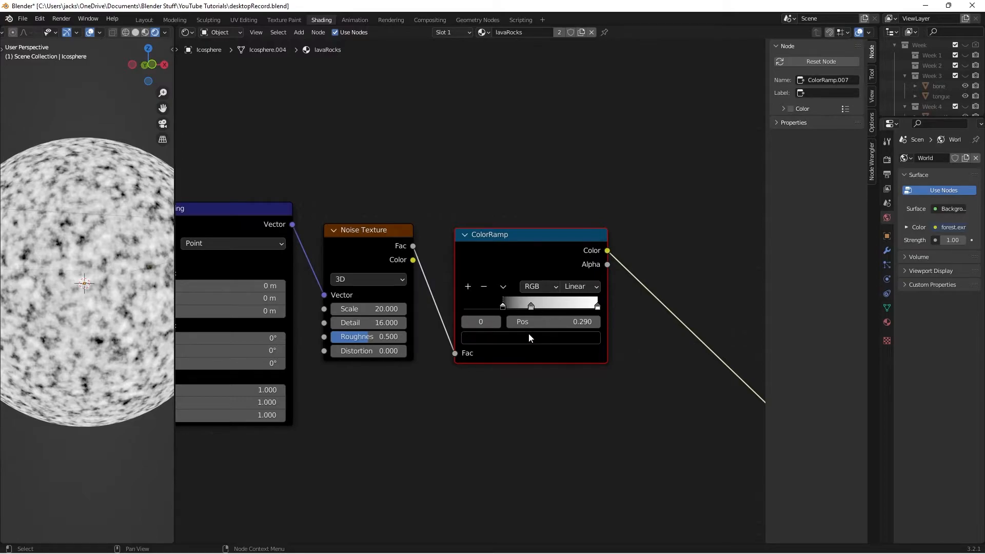
Set the color of the ColorRamp's first stop to hex FFBE00
left_click(559, 340)
left_click(551, 262)
left_click(535, 281)
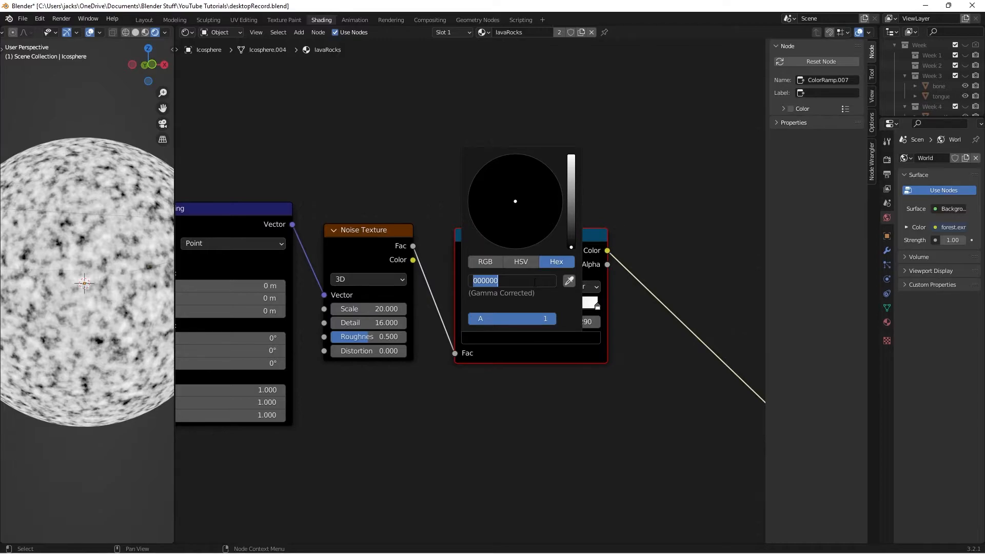
type("FFBE00")
key("Return")
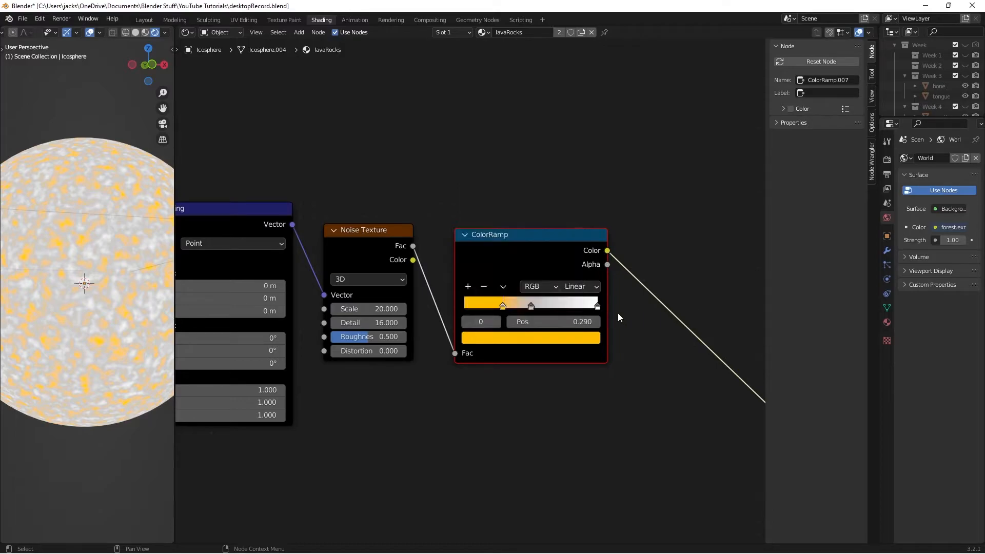
Set the position of the ColorRamp's grey middle stop to 0.298
left_click(531, 307)
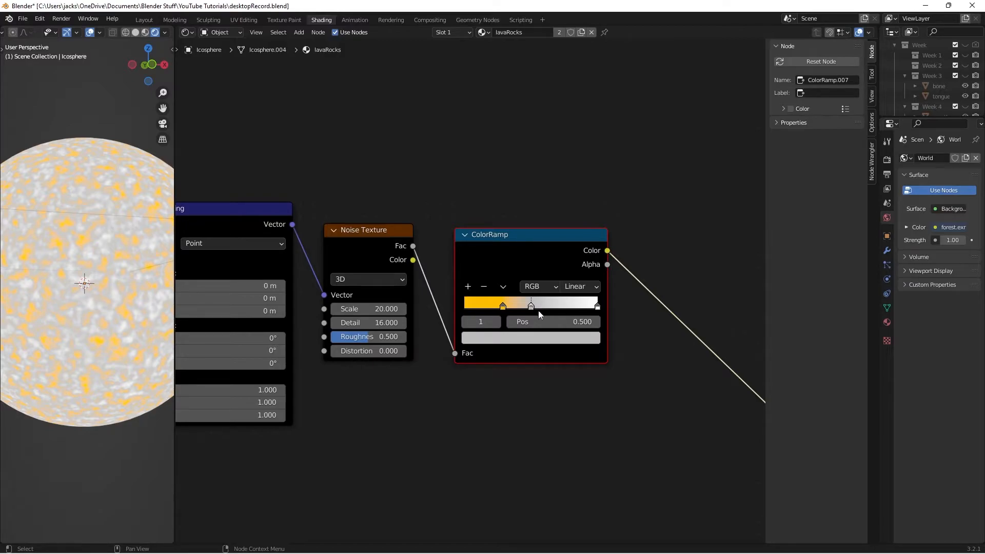
left_click(553, 321)
type(".98")
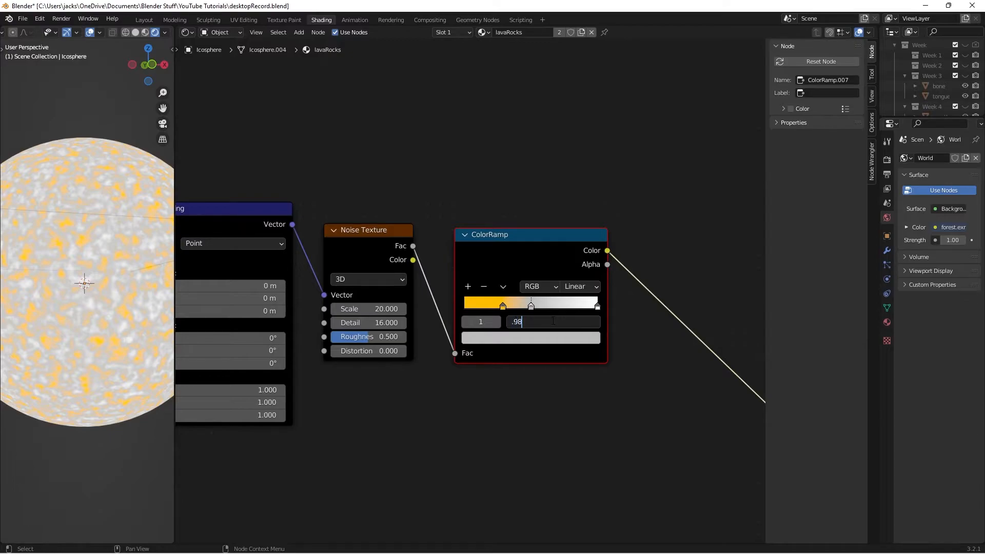
key("Return")
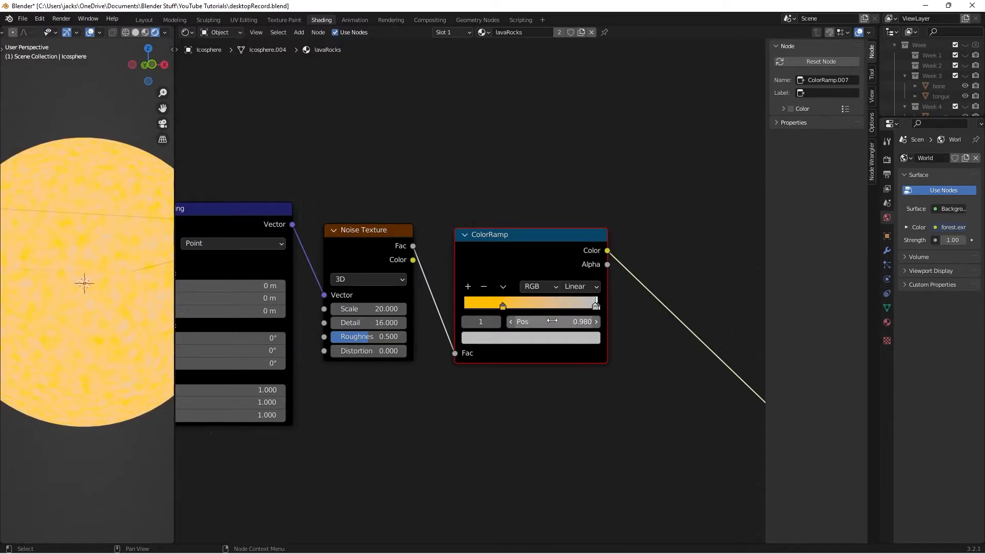
left_click(551, 321)
type(".298")
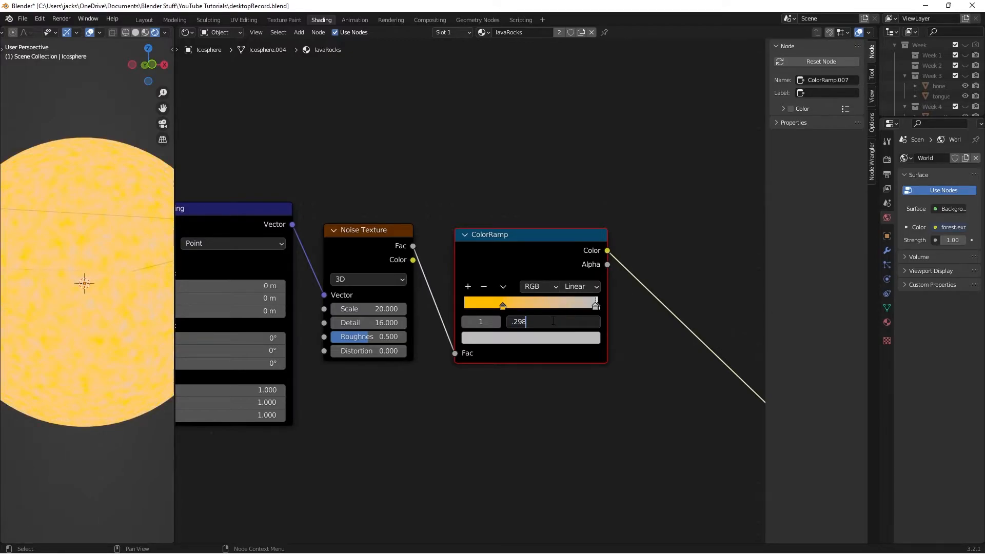
key("Return")
left_click(551, 321)
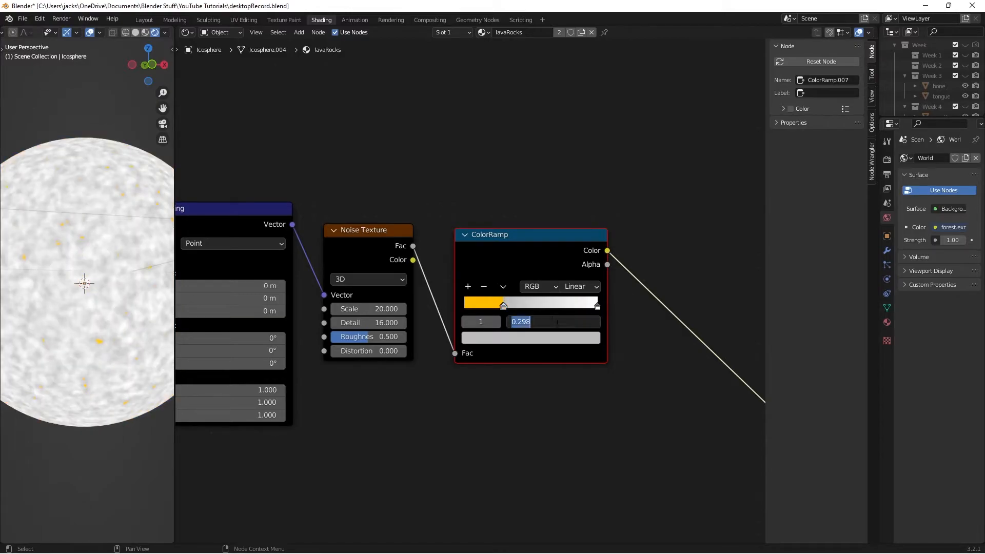
left_click(554, 413)
Set the color of the ColorRamp's grey middle stop to hex FF8E29
scroll(531, 322, "up", 3)
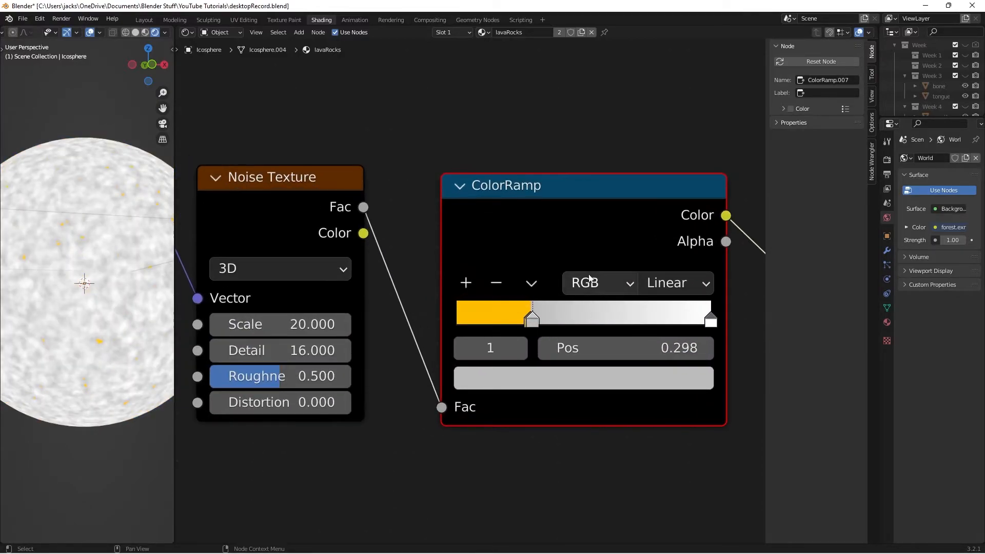
left_click(531, 321)
left_click(532, 322)
middle_click_drag(598, 335, 527, 319)
scroll(462, 354, "down", 2)
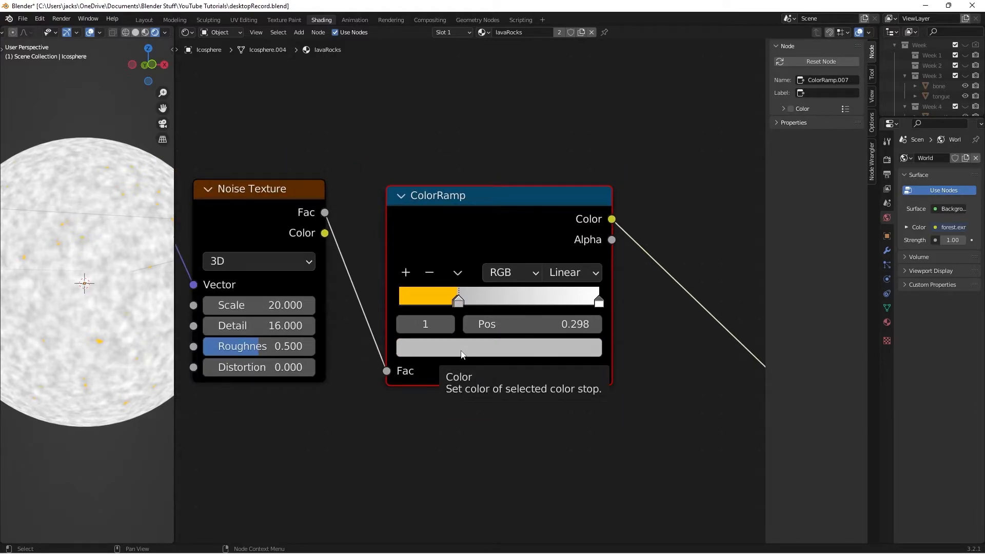
left_click(534, 353)
left_click(505, 265)
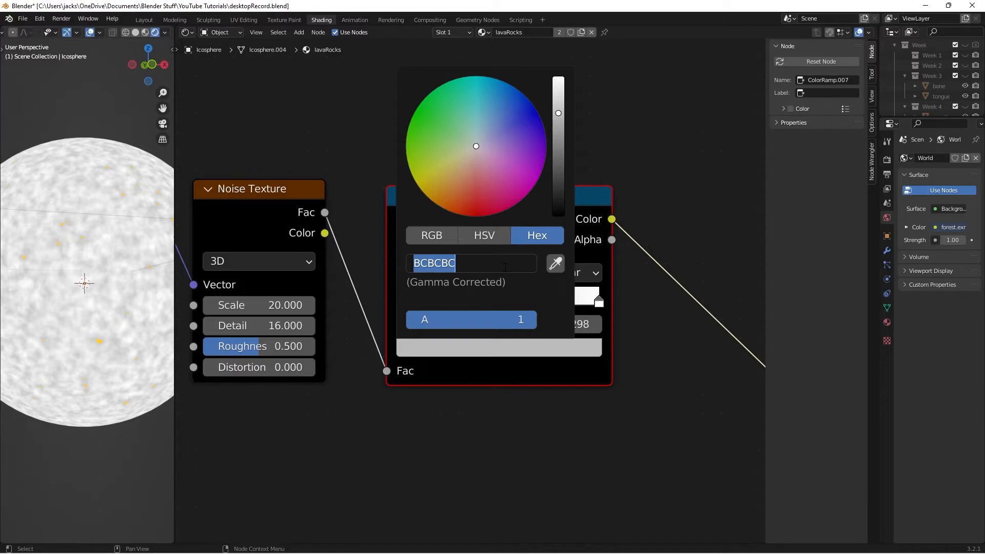
type("FF8E29")
key("Return")
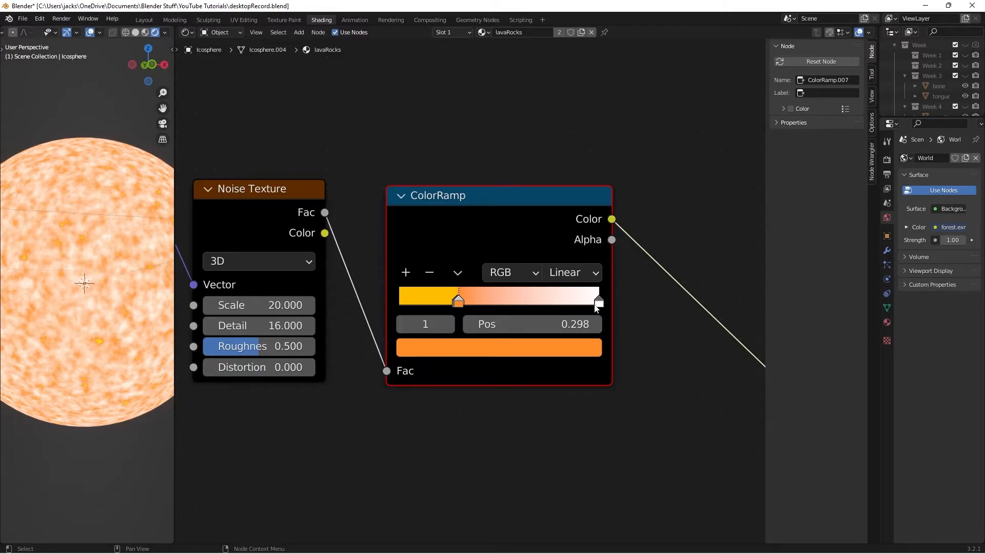
Add another stop between the orange and white stops of the ColorRamp and set its position to 0.48
left_click(597, 304)
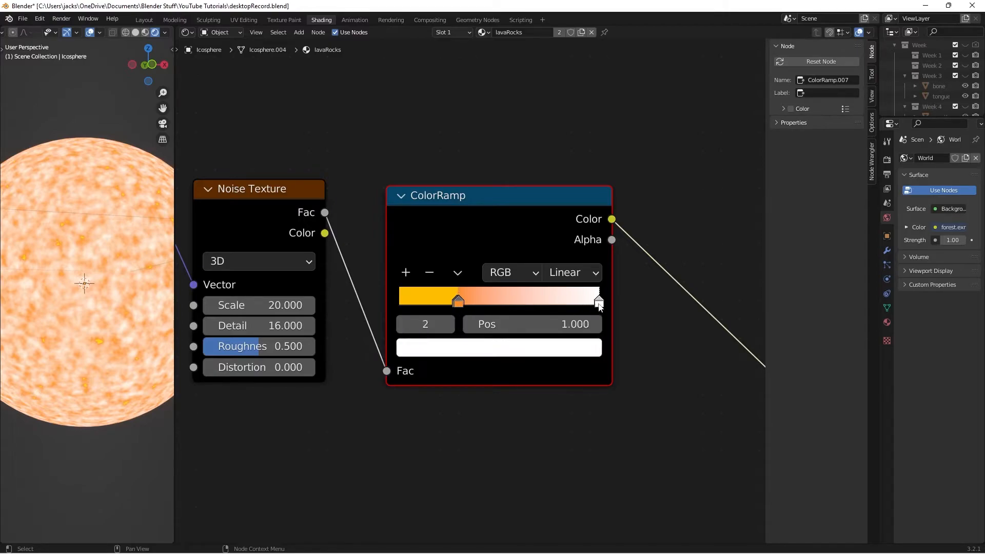
left_click(406, 273)
left_click_drag(491, 302, 526, 301)
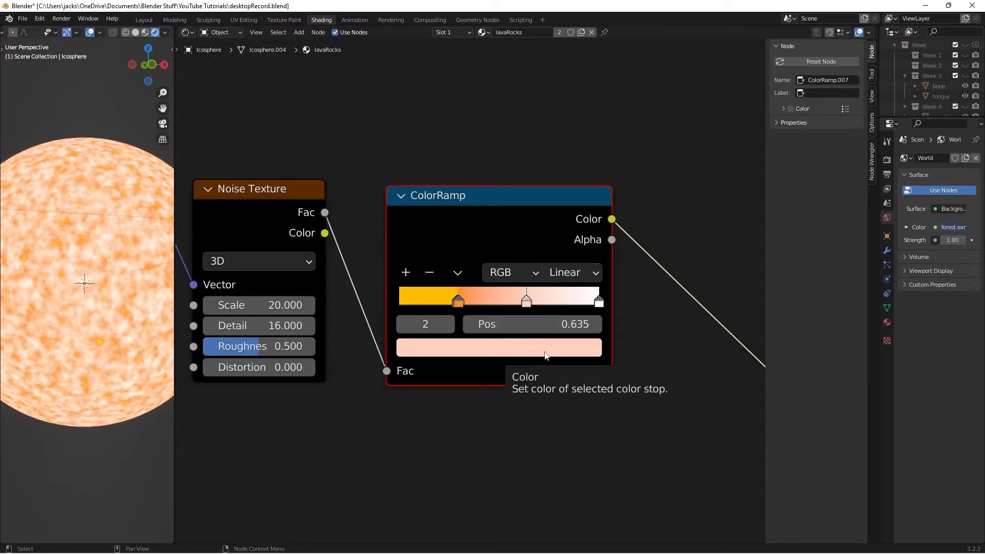
double_click(562, 327)
type(".48")
key("Return")
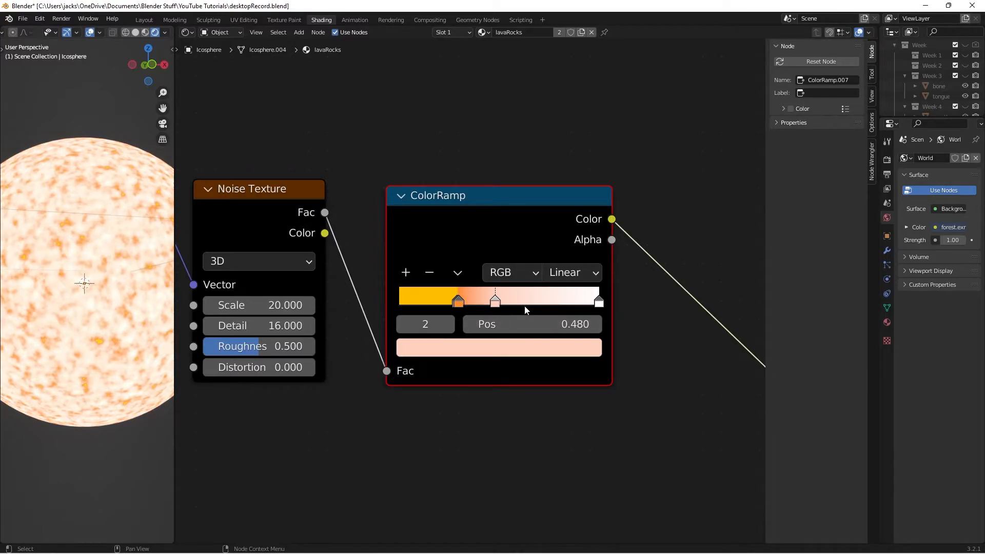
Set the color of the stop at 0.48 to hex BF4A27
left_click(518, 349)
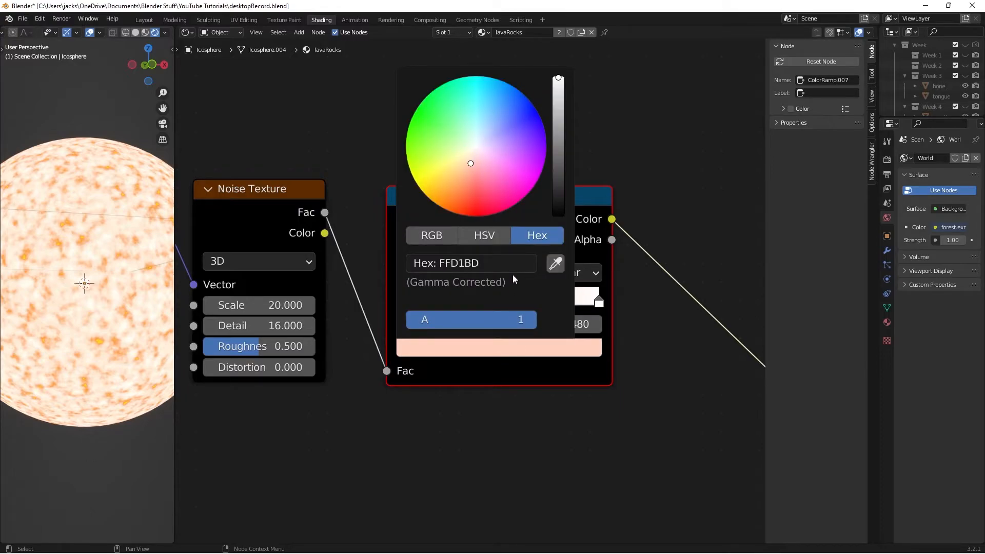
left_click(506, 264)
type("BF4A27")
key("Return")
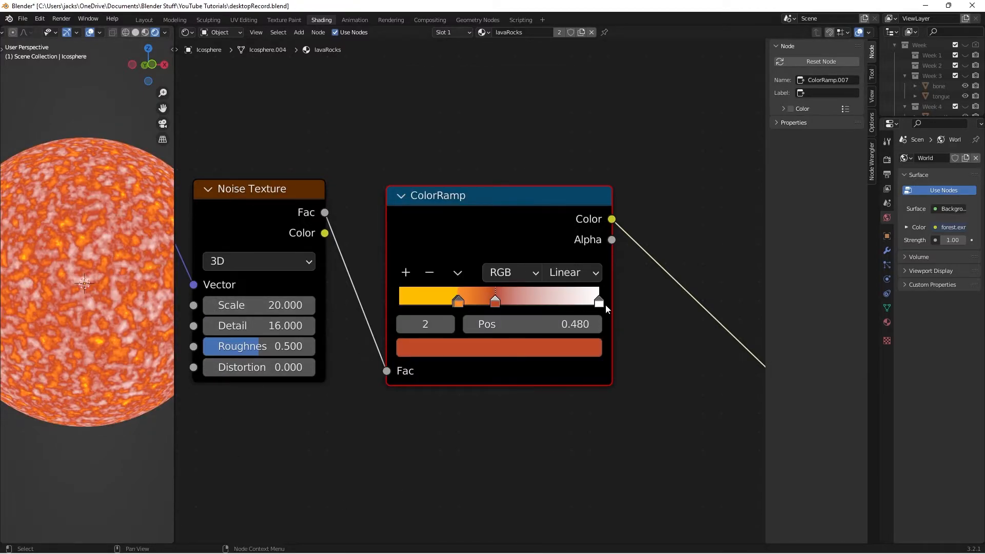
Set the ColorRamp's white end stop to position 0.7 and color hex 411B1D
left_click(598, 303)
left_click_drag(597, 302, 560, 302)
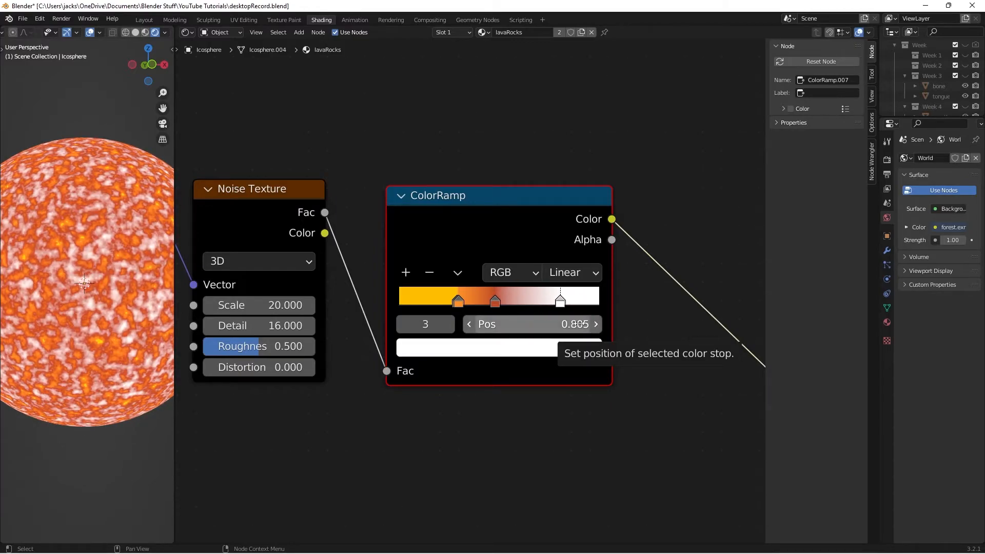
double_click(580, 324)
type(".7")
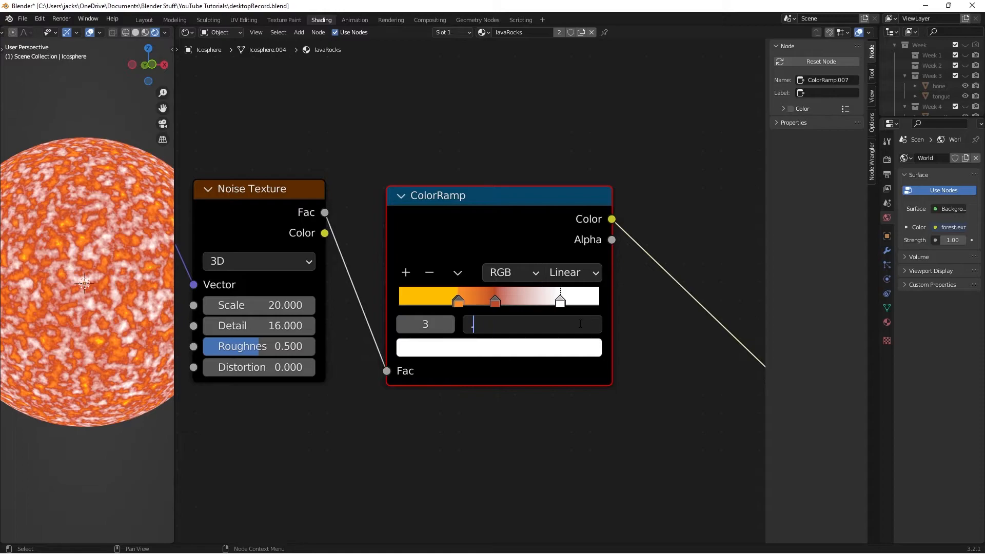
key("Return")
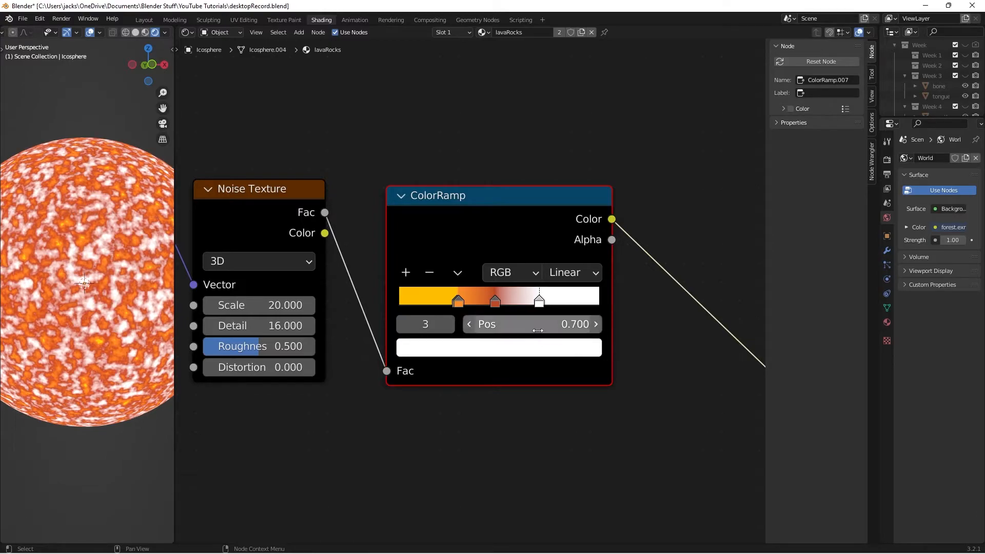
left_click(523, 353)
left_click(485, 262)
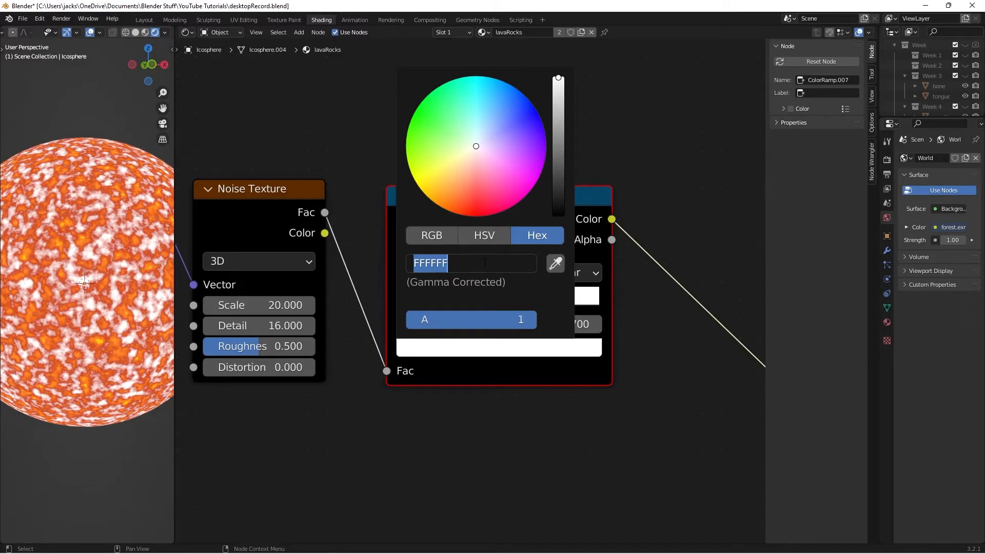
type("4")
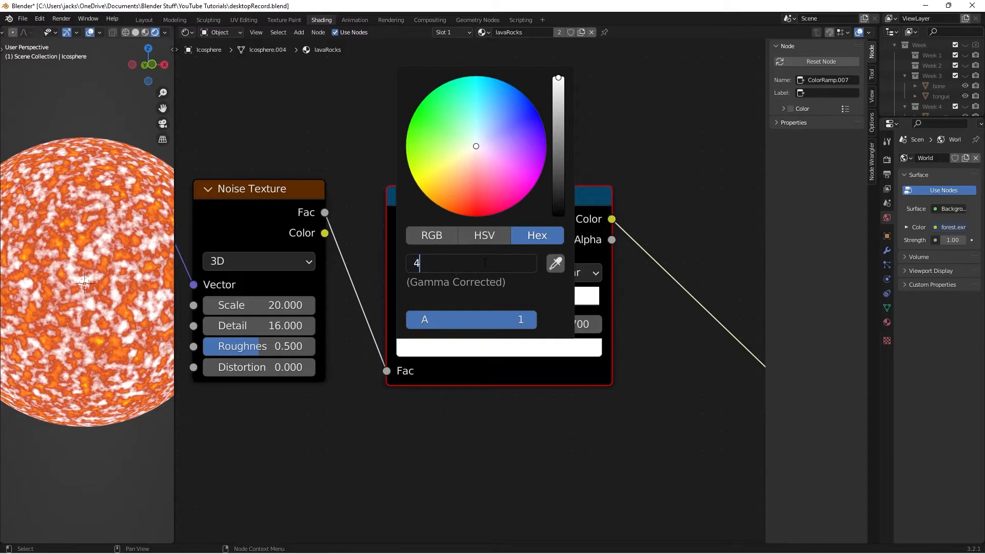
type("11B1D")
key("Return")
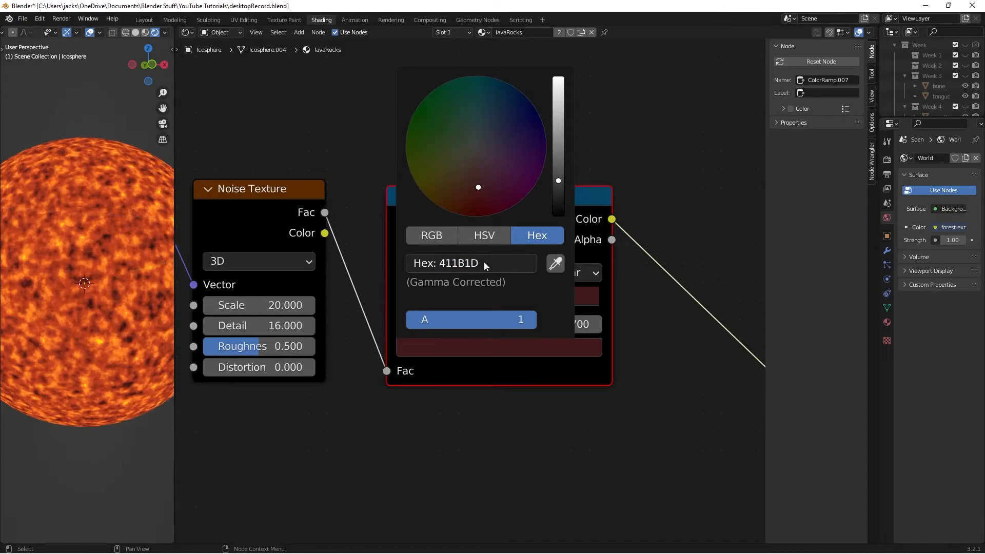
Inspect the lava coloring on the sphere from another angle and save the file
scroll(22, 297, "down", 3)
middle_click_drag(21, 298, 78, 297)
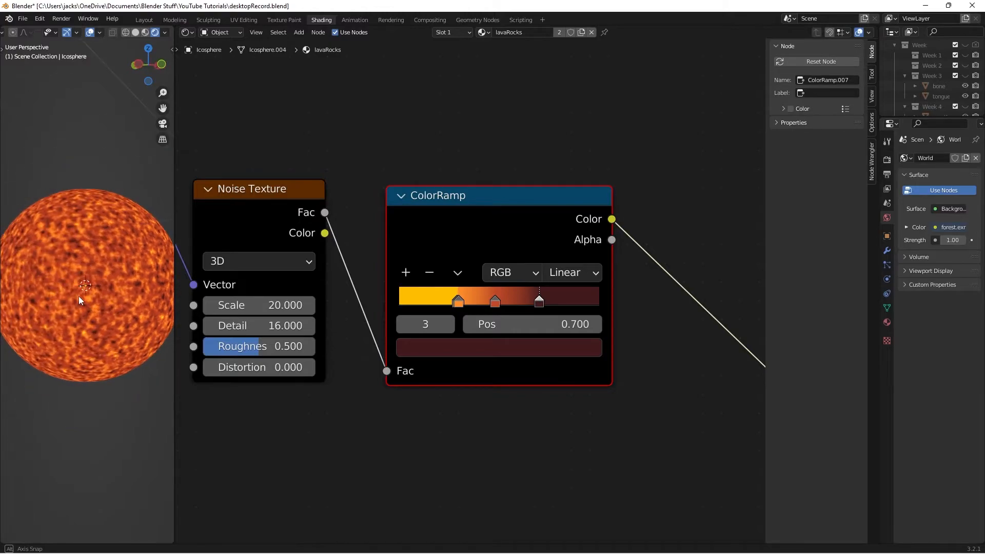
scroll(83, 295, "up", 3)
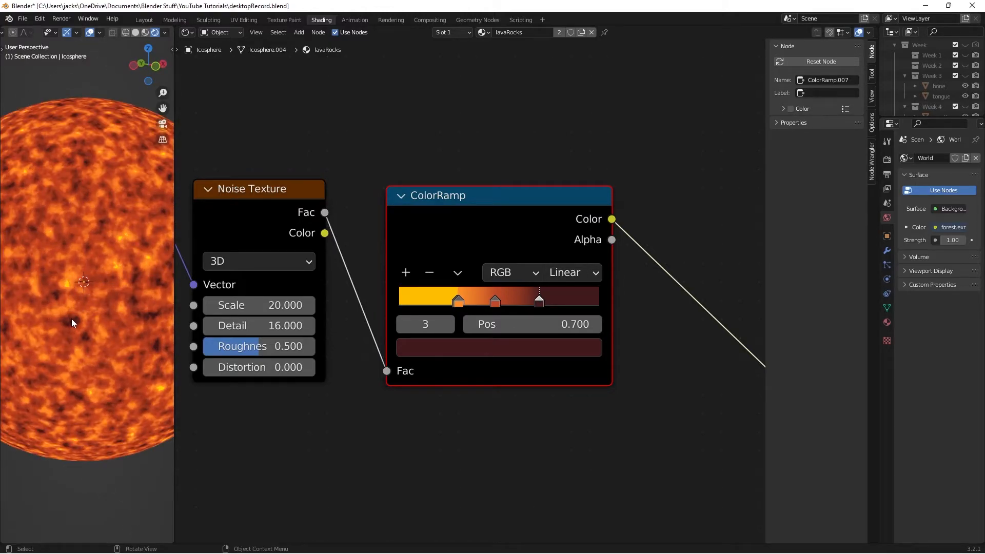
key("ctrl+s")
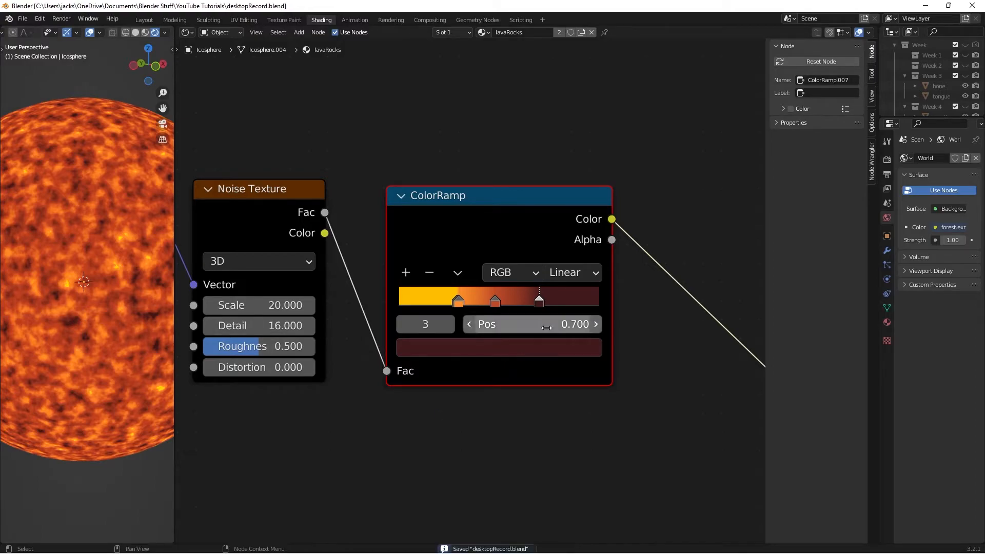
Shift the ColorRamp's dark red end stop to about 0.755 and save the file
mouse_move(540, 306)
left_mouse_down()
mouse_move(568, 307)
mouse_move(551, 306)
left_mouse_up()
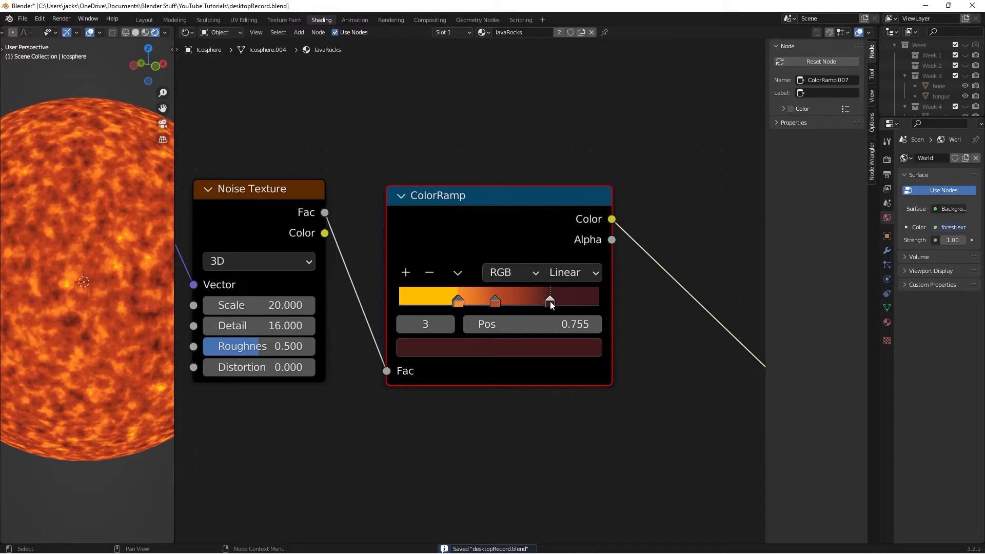
left_click(540, 422)
scroll(545, 408, "down", 3)
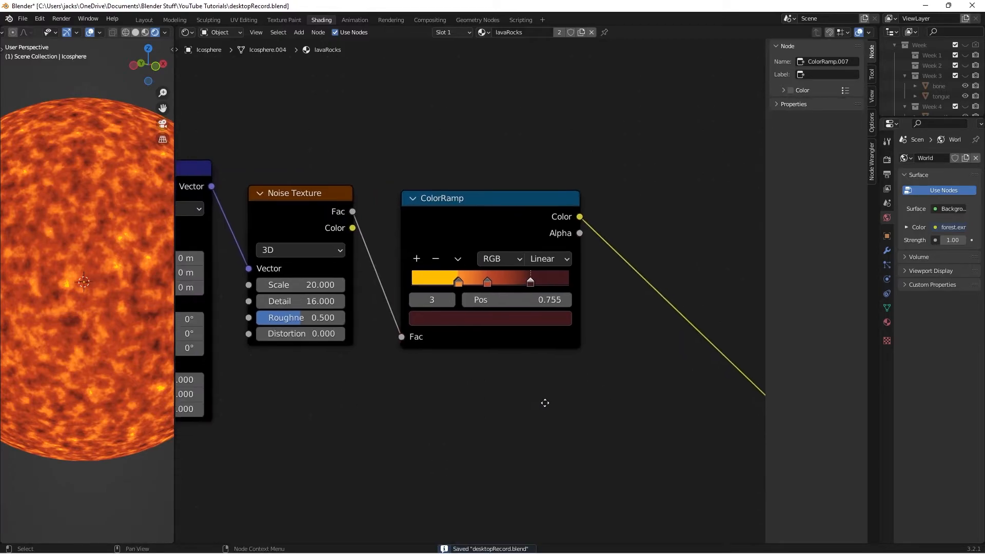
key("ctrl+s")
scroll(583, 341, "up", 2)
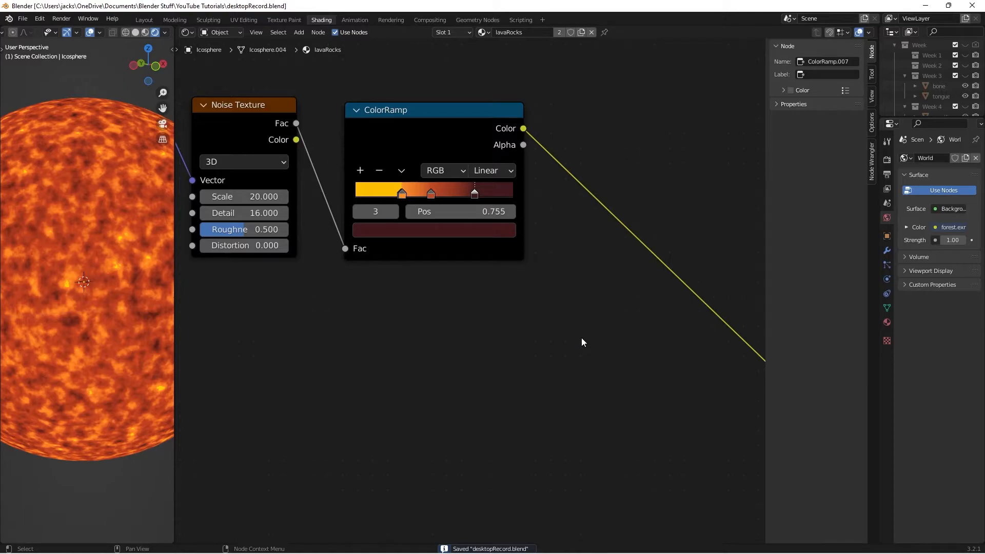
Add a second ColorRamp node below the lava-colored one and feed it from the Noise Texture's Fac output
middle_click_drag(484, 378, 585, 347)
scroll(499, 311, "down", 2)
key("shift+a")
type("color ramp")
key("Return")
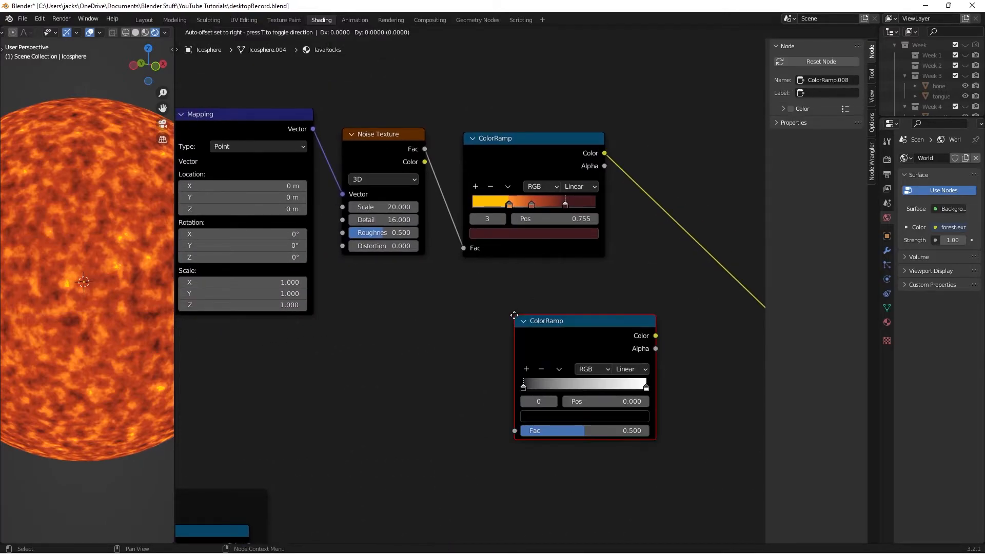
left_click(467, 275)
left_click_drag(424, 149, 466, 389)
left_click(505, 316)
Set the HSV value of the second ColorRamp's black stop to 0.01
scroll(505, 315, "up", 1)
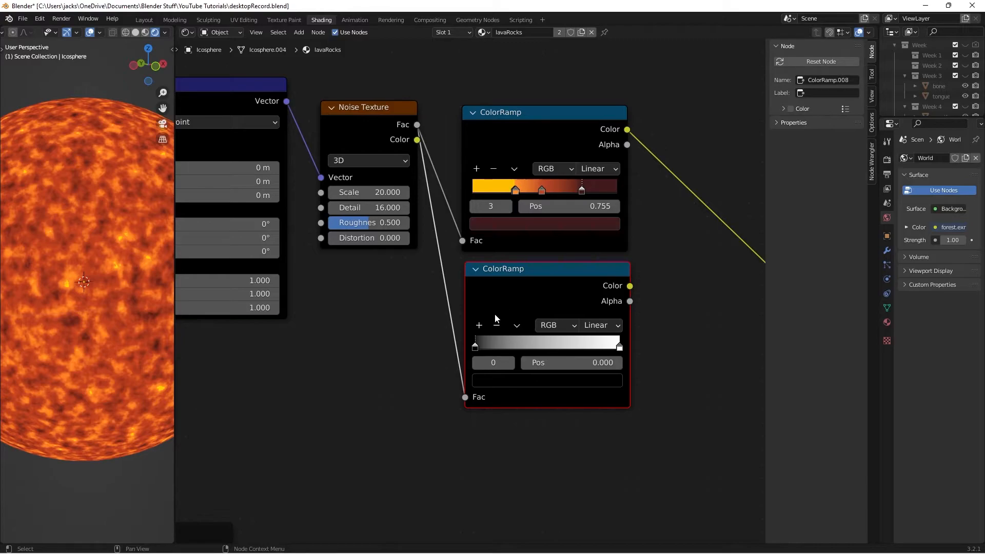
left_click(532, 381)
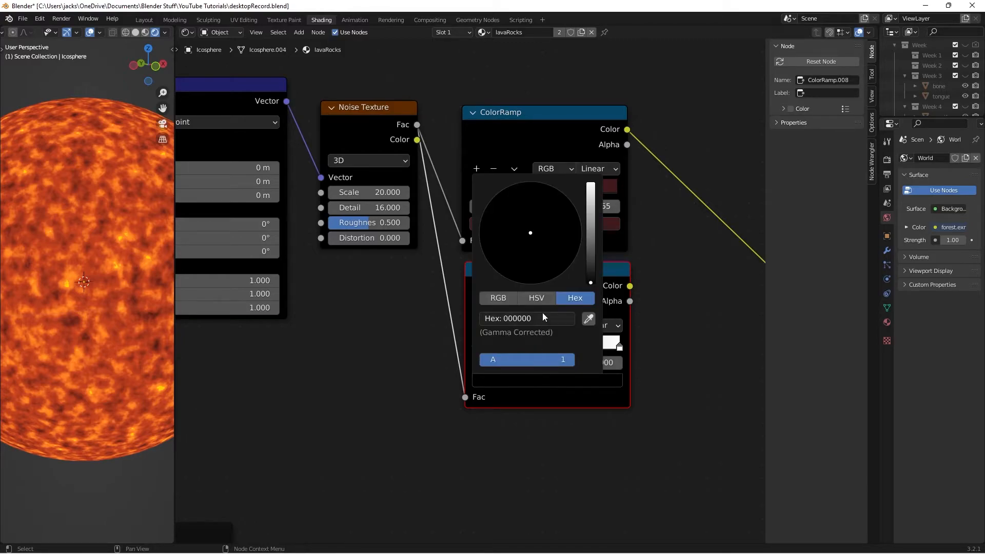
left_click(536, 298)
left_click(539, 347)
key("BackSpace")
type(".01")
key("Return")
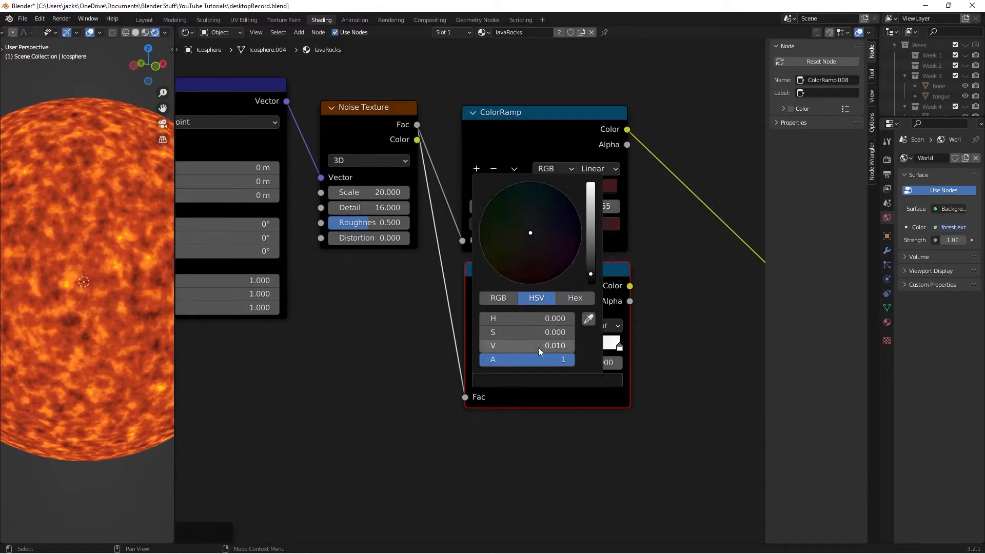
Set the HSV value of the second ColorRamp's white stop to 0.1
left_click(619, 348)
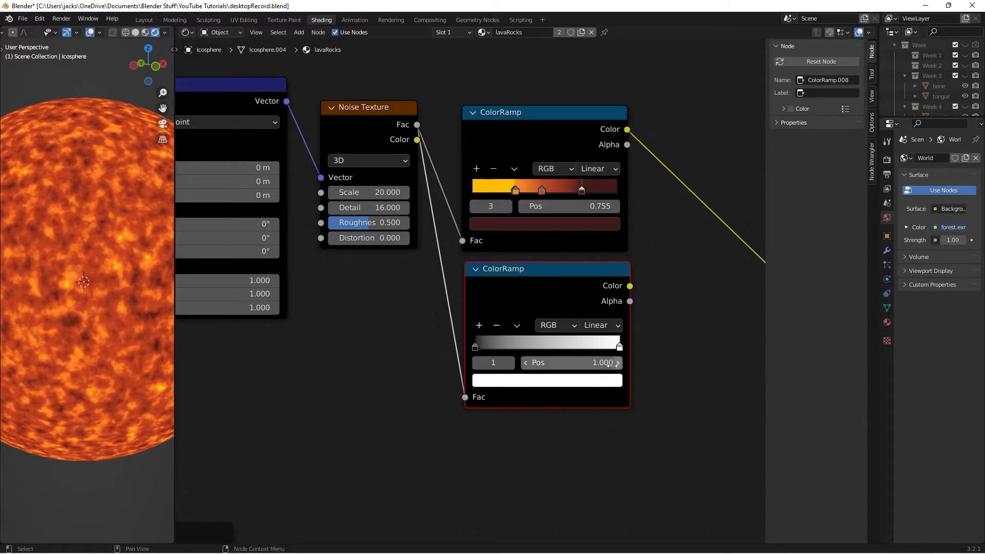
left_click(591, 380)
left_click(525, 342)
type(".1")
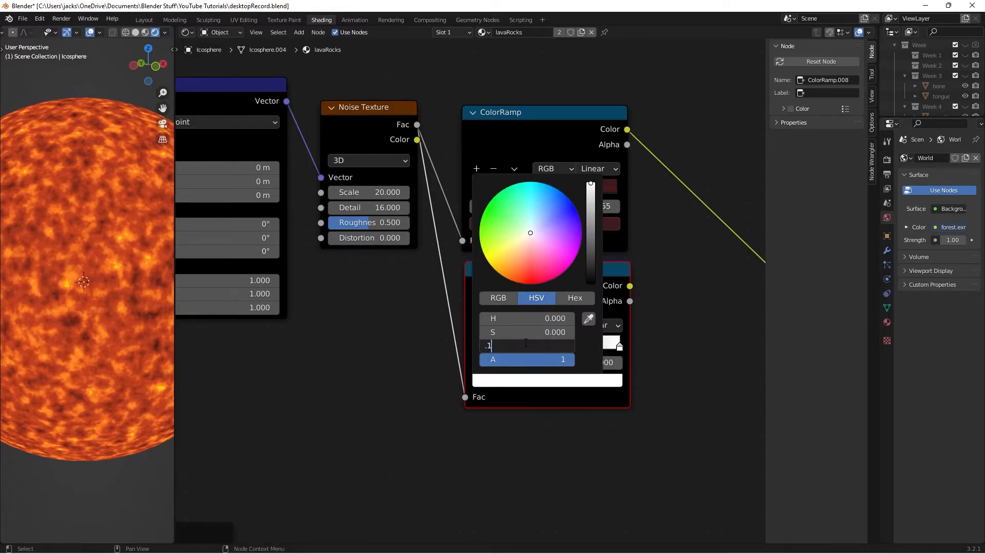
key("Return")
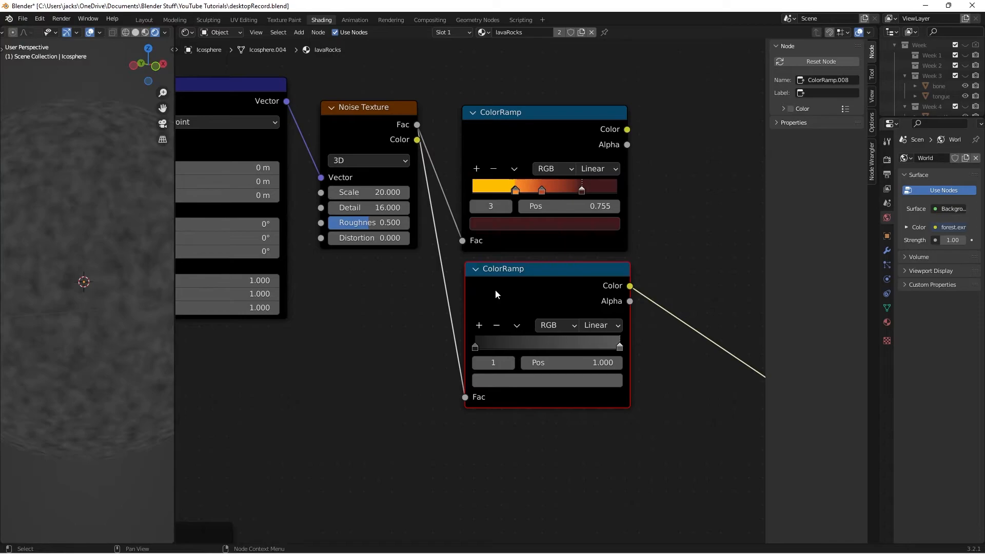
Save the file after checking the sphere from a different angle
scroll(93, 248, "down", 1)
mouse_move(94, 248)
middle_mouse_down()
mouse_move(74, 242)
mouse_move(88, 259)
middle_mouse_up()
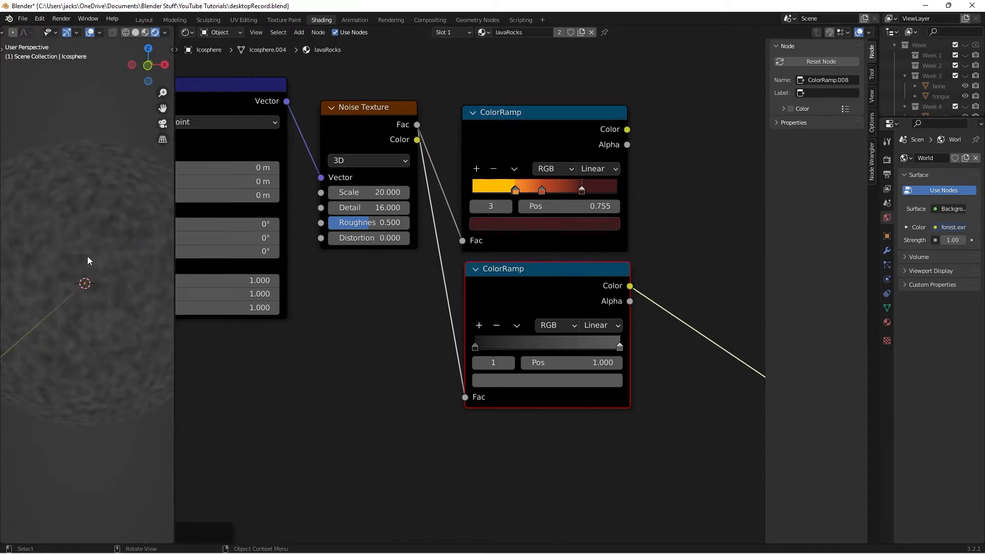
key("ctrl+s")
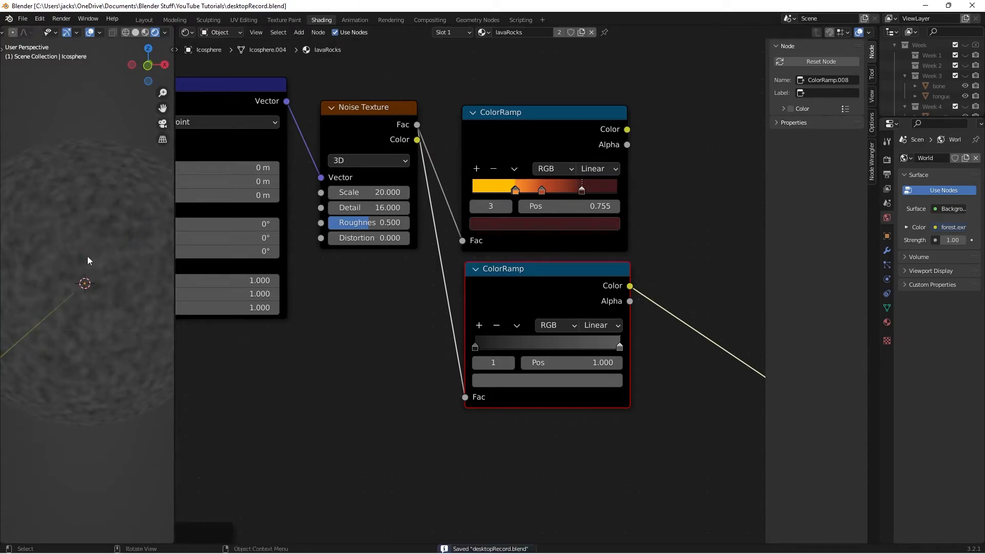
Add a MixRGB node below and beyond the lava and rock ColorRamps
scroll(525, 358, "down", 3)
key("shift+a")
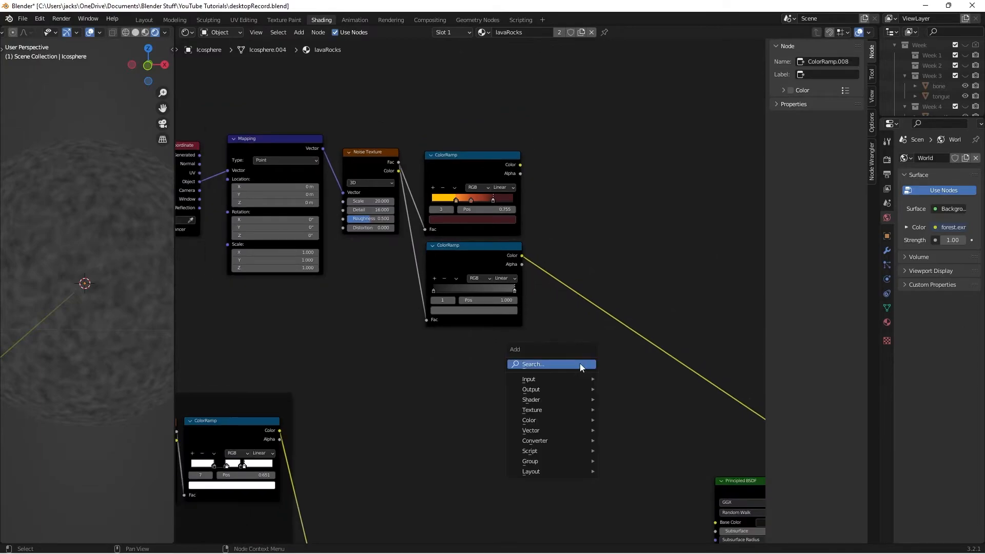
type("MIX")
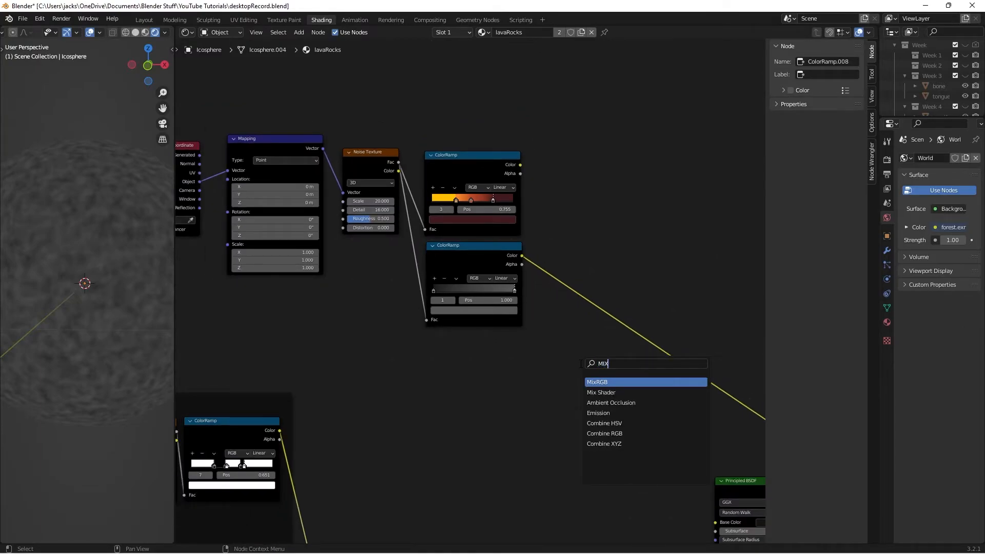
key("Return")
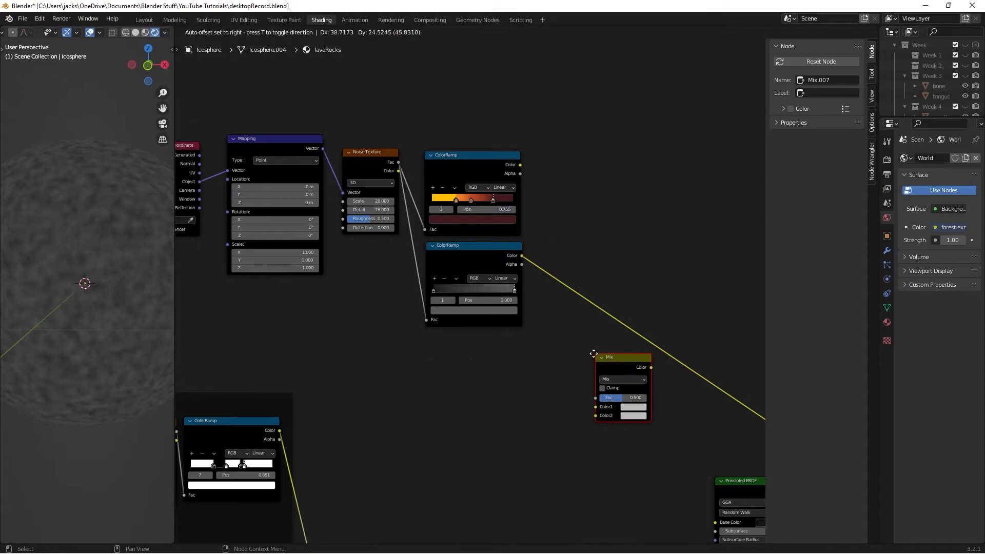
left_click(589, 353)
Feed the lava ColorRamp into the new Mix node's Color1 and the rock ColorRamp into Color2, and move the node lower
scroll(662, 284, "up", 1)
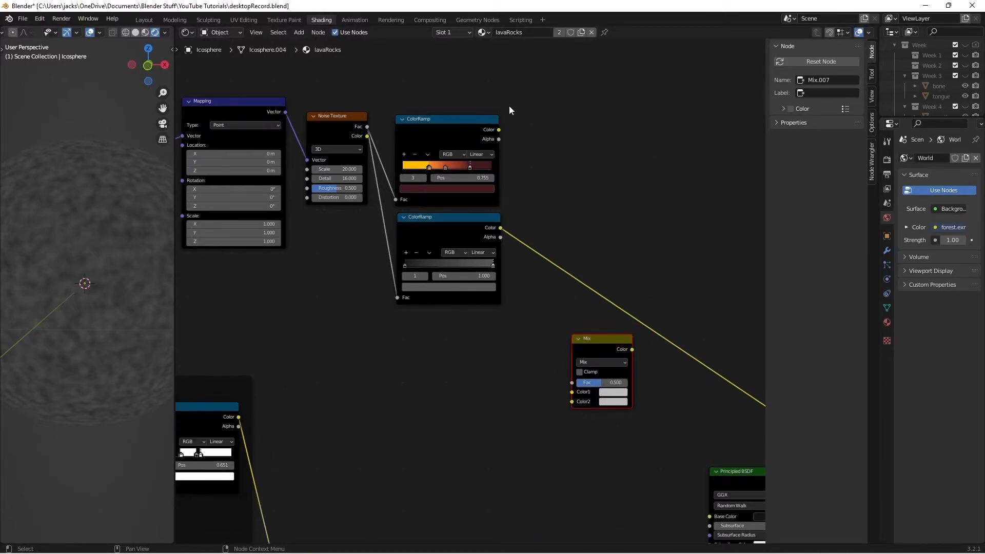
left_click(499, 130)
left_click_drag(499, 131, 572, 392)
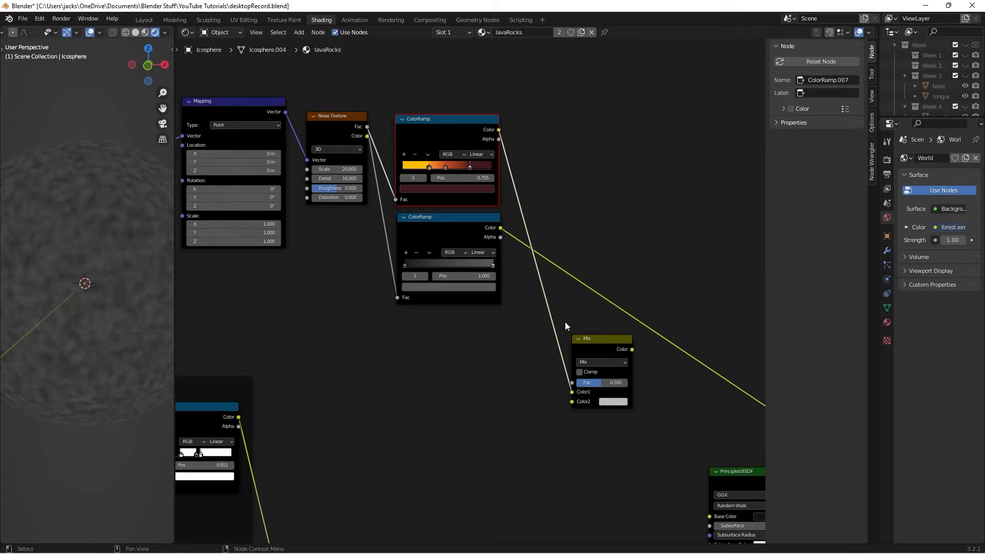
left_click_drag(500, 228, 570, 405)
left_click_drag(587, 352, 575, 407)
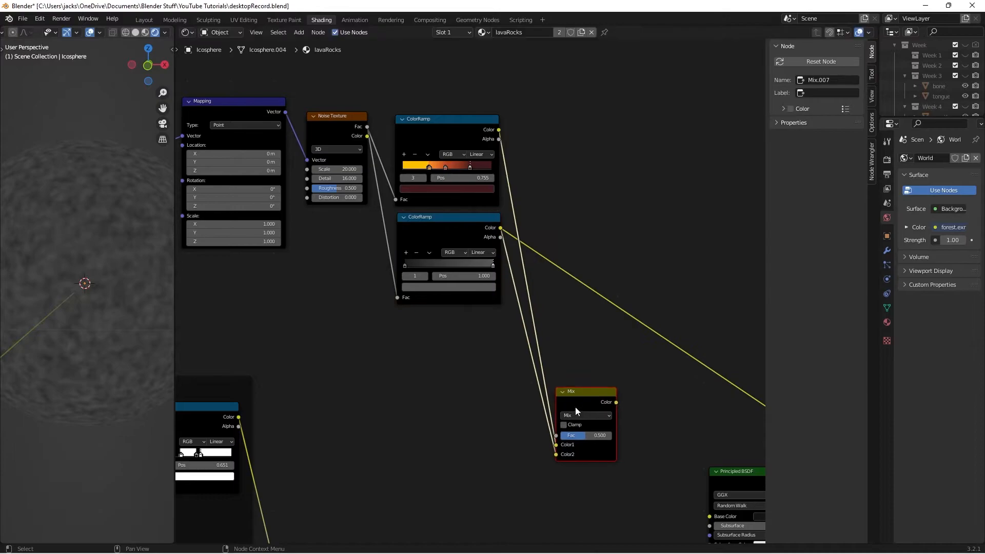
Drive the new Mix node's Fac with the combined mask Mix's Color output and preview it with Clamp enabled
middle_click_drag(598, 358, 626, 294)
left_click(626, 294)
middle_click_drag(516, 346, 590, 233)
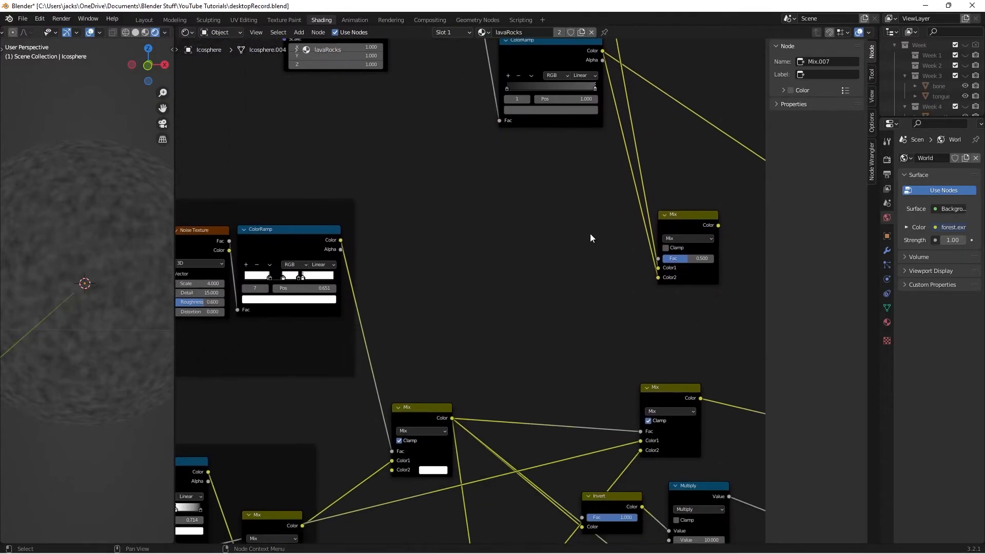
left_click_drag(453, 417, 658, 258)
left_click(679, 226)
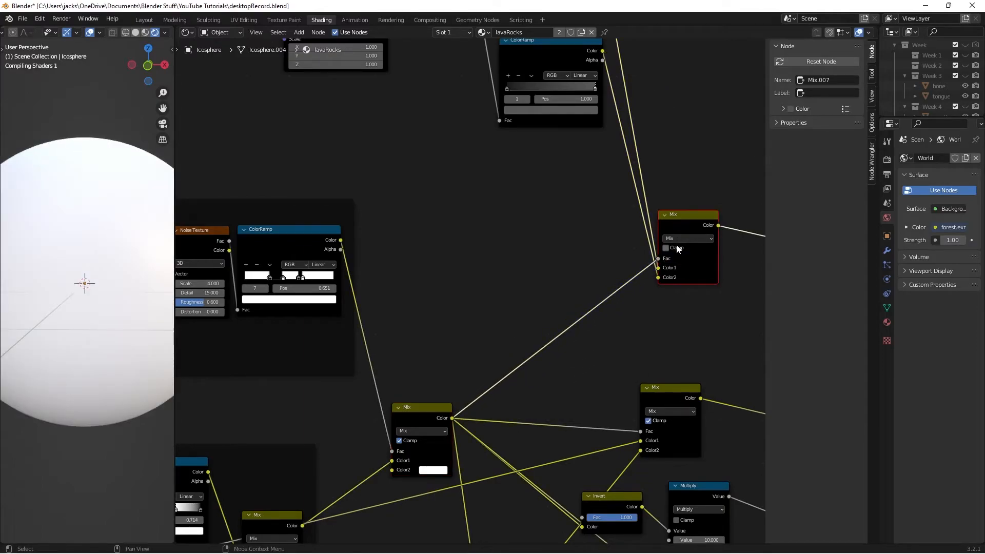
left_click(677, 249)
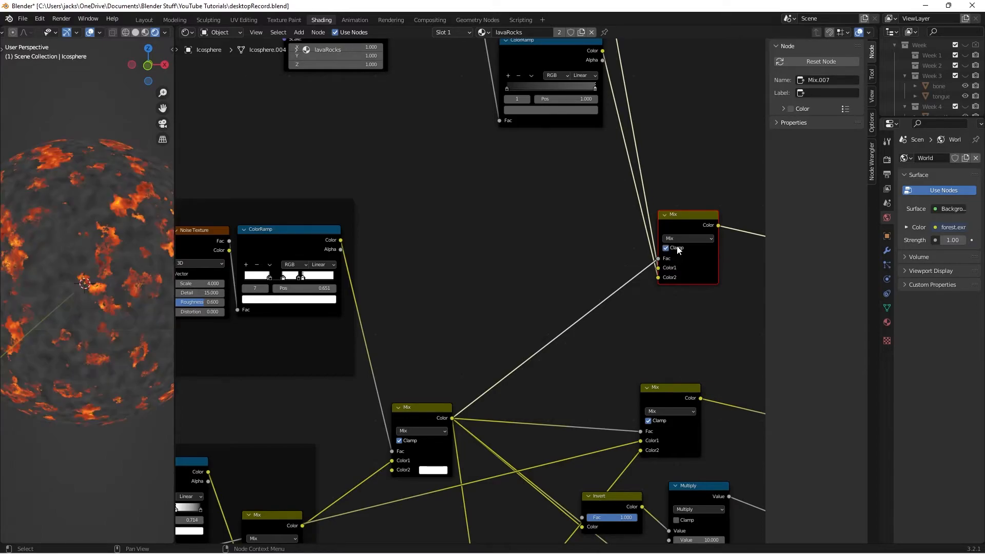
Try sliding the first black stop of the Main Mask ColorRamp down to about 0.186 to vary the lava coverage
middle_click_drag(83, 319, 92, 296)
scroll(114, 303, "down", 1)
scroll(92, 297, "up", 4)
left_click(296, 243)
middle_click_drag(488, 273, 535, 273)
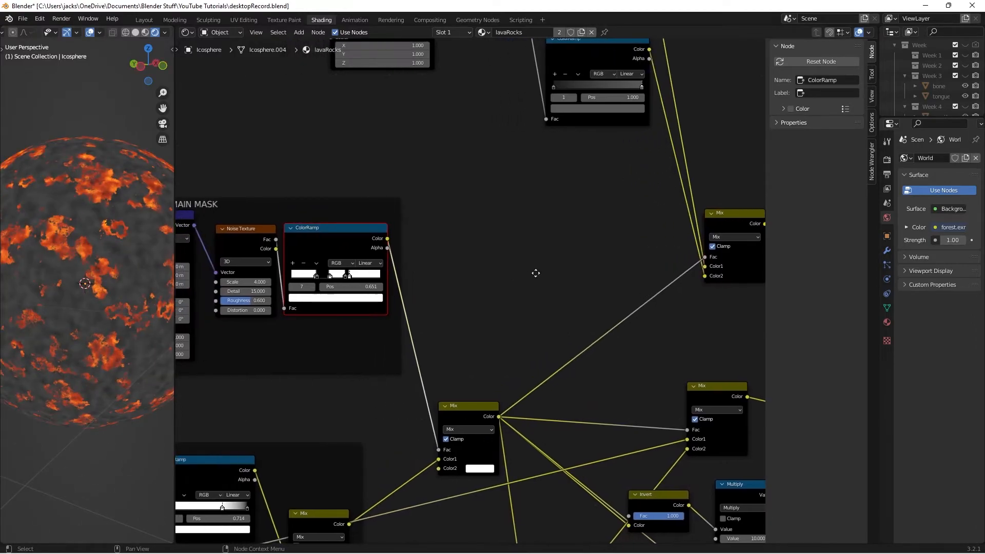
left_click(317, 277)
mouse_move(317, 277)
left_mouse_down()
mouse_move(333, 277)
mouse_move(317, 277)
left_mouse_up()
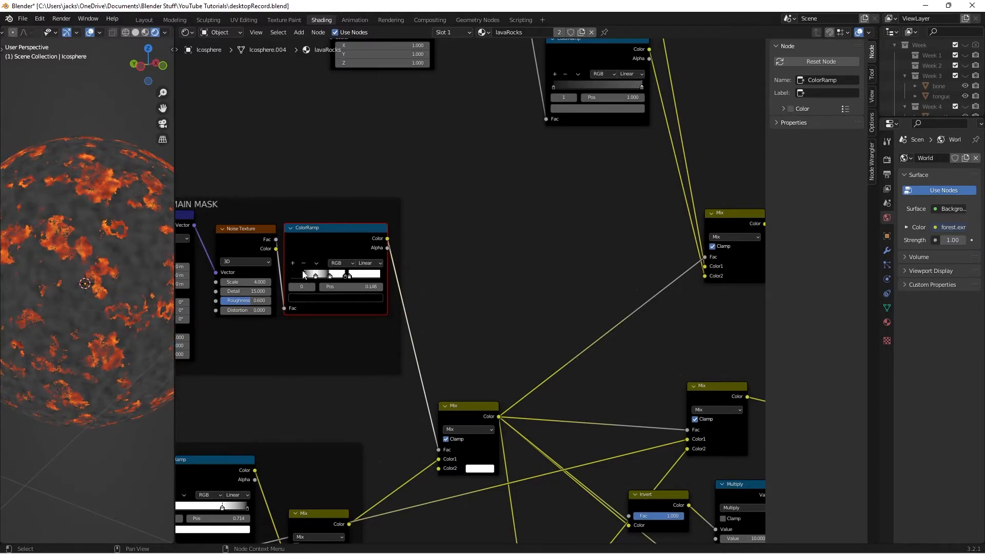
Save the file and feed the new color Mix into the Principled BSDF's Base Color and Emission
left_click(517, 280)
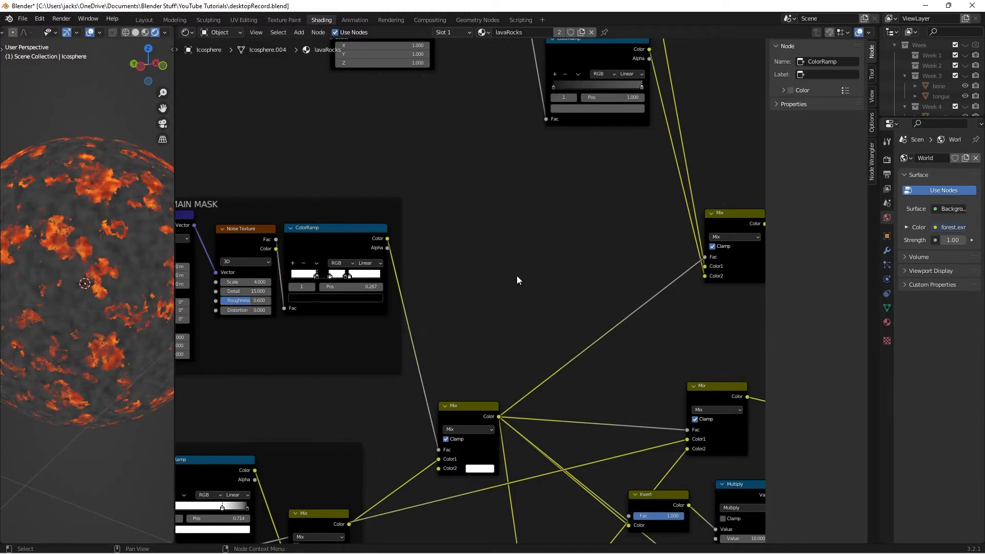
key("ctrl+s")
middle_click_drag(598, 297, 374, 225)
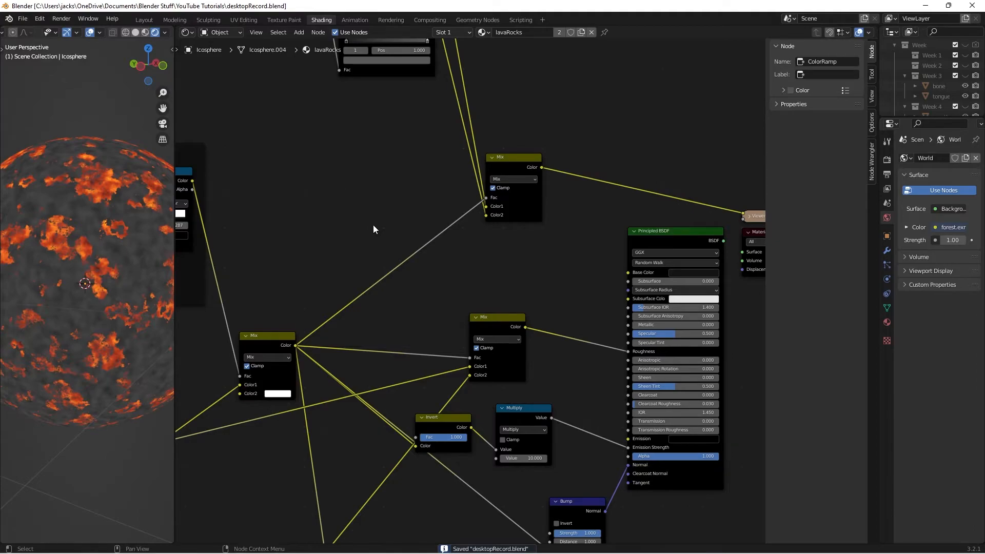
scroll(395, 234, "down", 2)
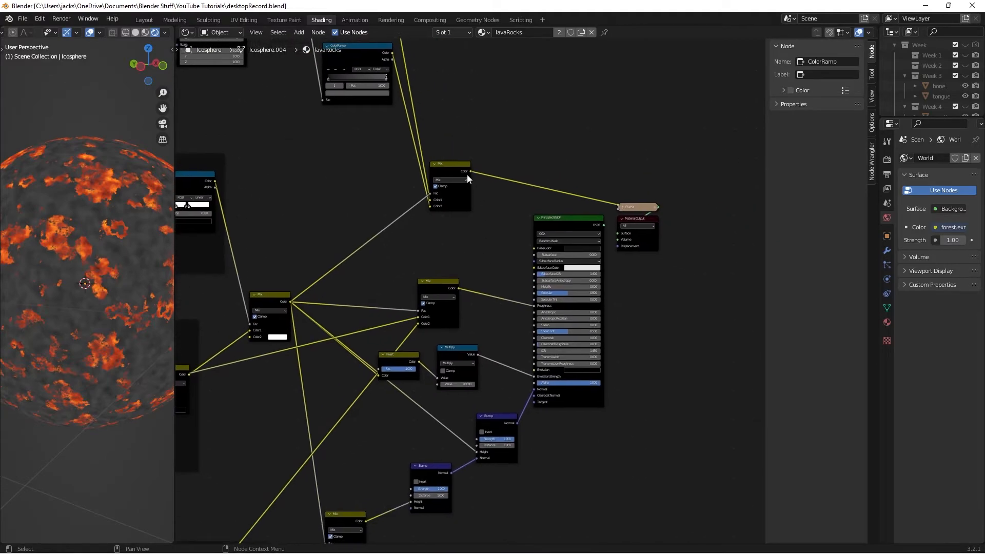
left_click_drag(470, 172, 535, 249)
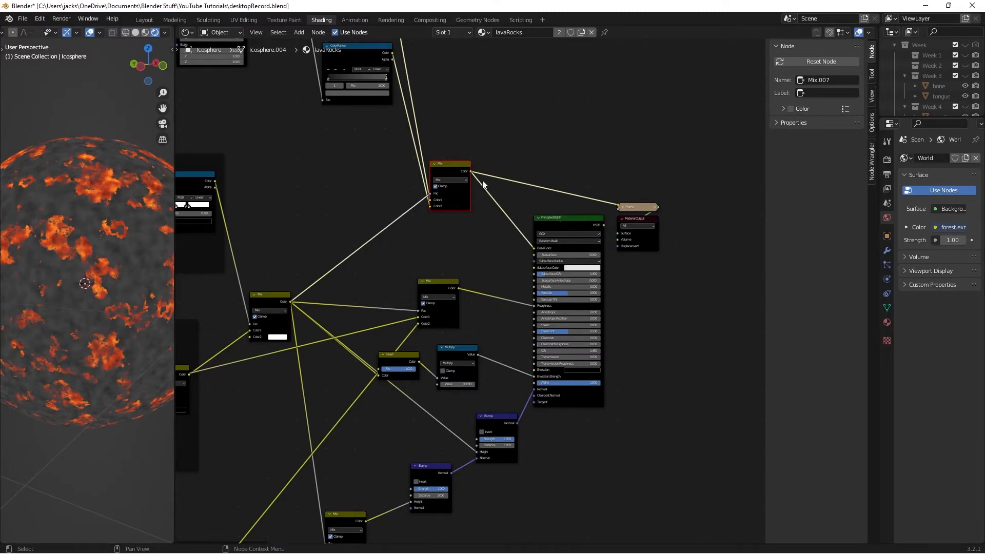
left_click_drag(468, 172, 535, 371)
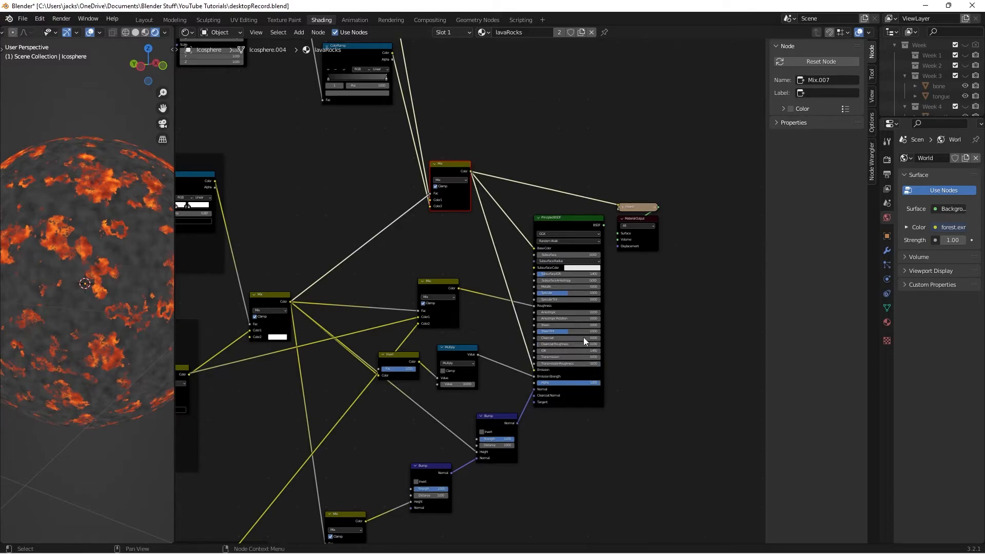
Output the Principled BSDF to the Material Output's Surface and view the sphere through the camera
scroll(515, 310, "up", 1)
middle_click_drag(513, 311, 441, 321)
scroll(544, 256, "up", 1)
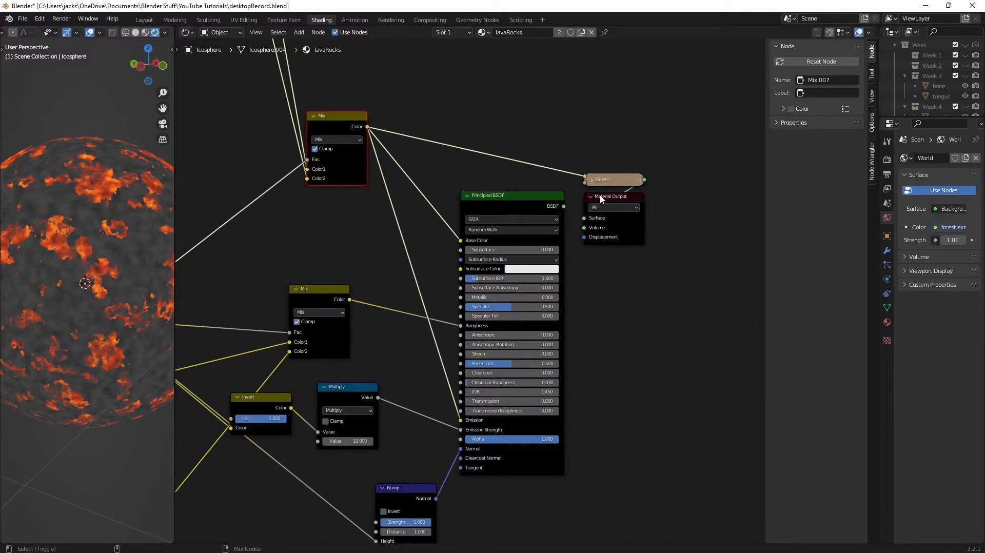
left_click(532, 208, "ctrl+shift")
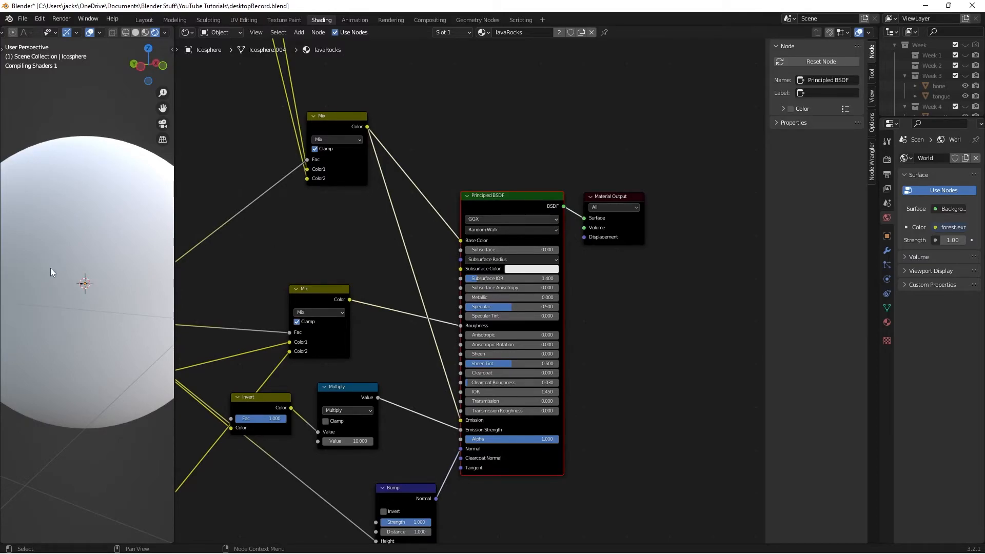
scroll(65, 260, "down", 1)
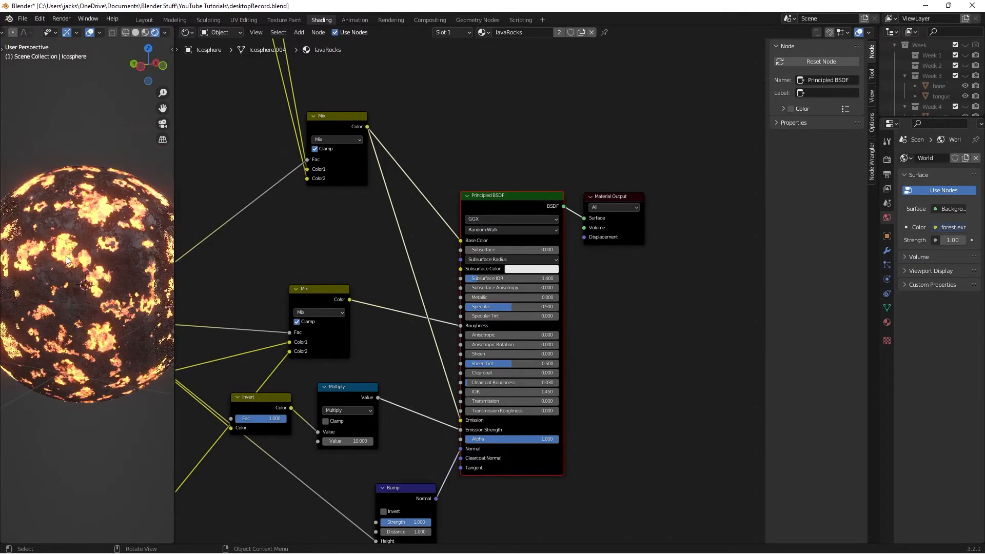
key("KP_0")
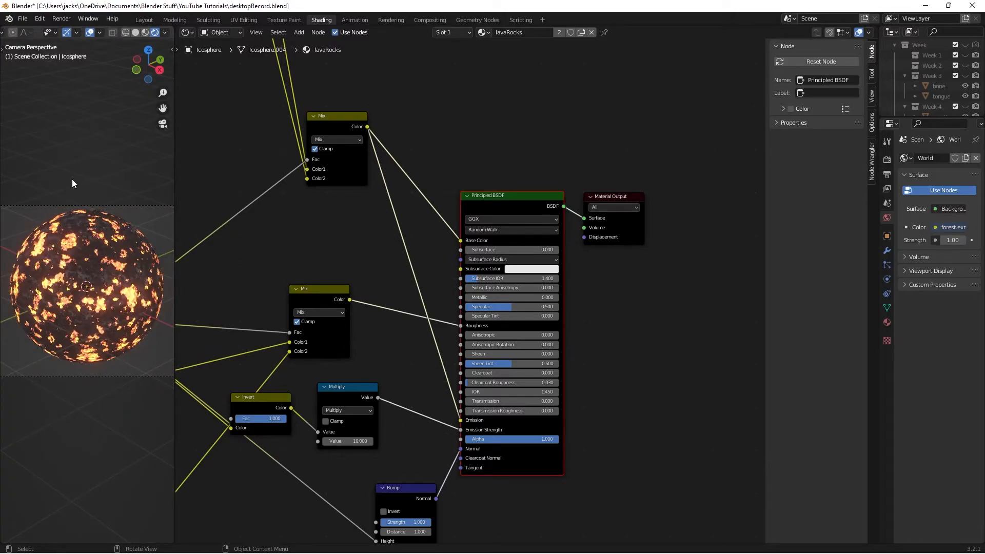
scroll(72, 183, "up", 1)
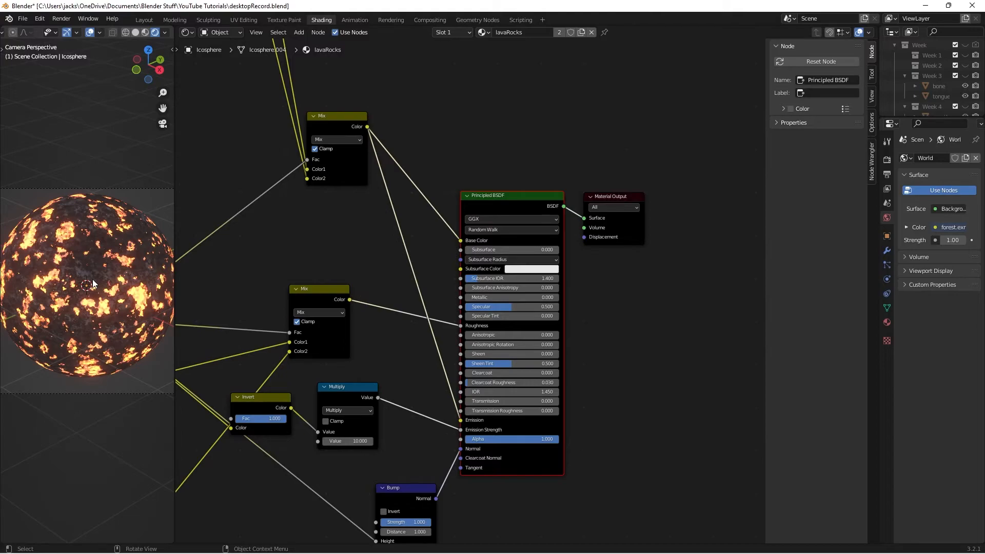
Switch the viewport shading to a darker studio HDRI and set its strength to 0.5
left_click(165, 32)
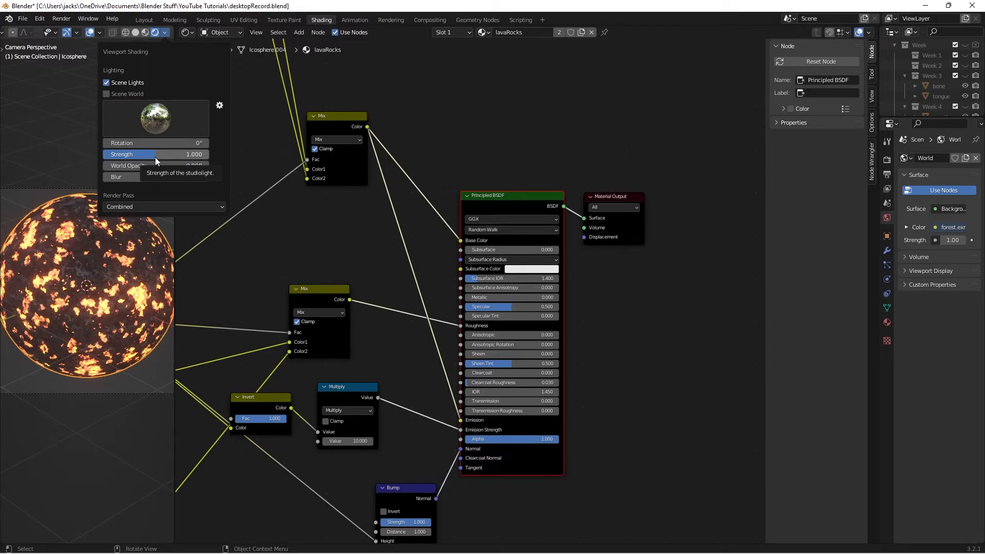
left_click(148, 128)
left_click(235, 159)
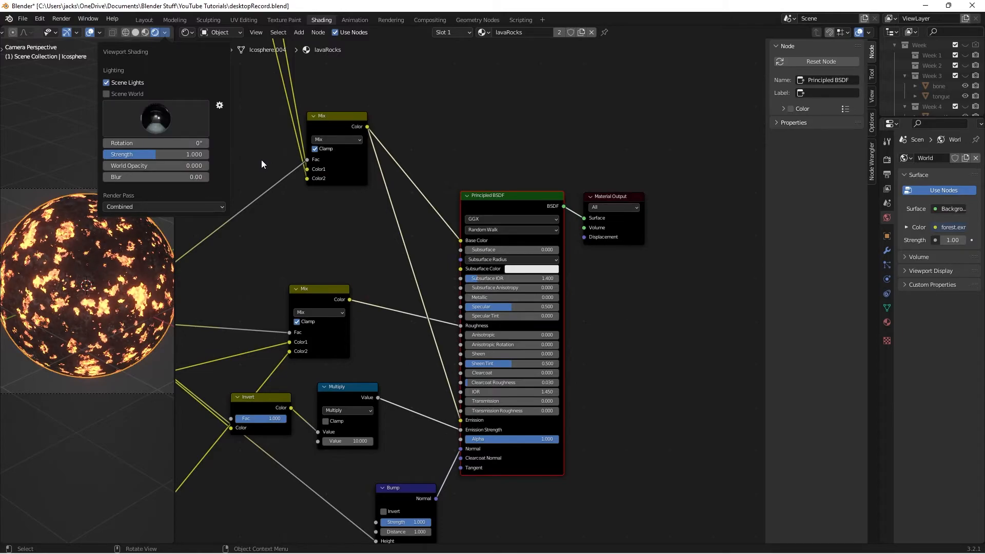
left_click(161, 153)
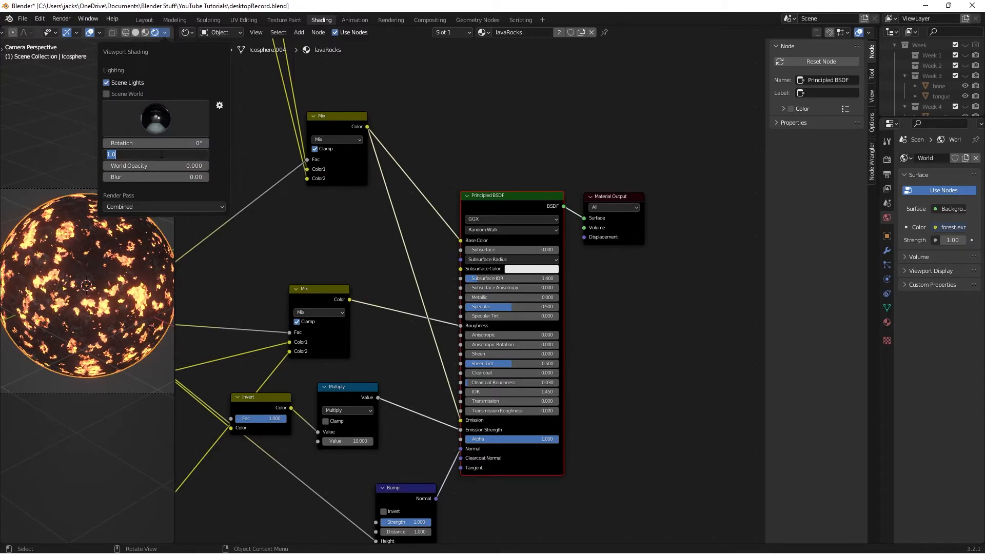
type(".5")
key("Return")
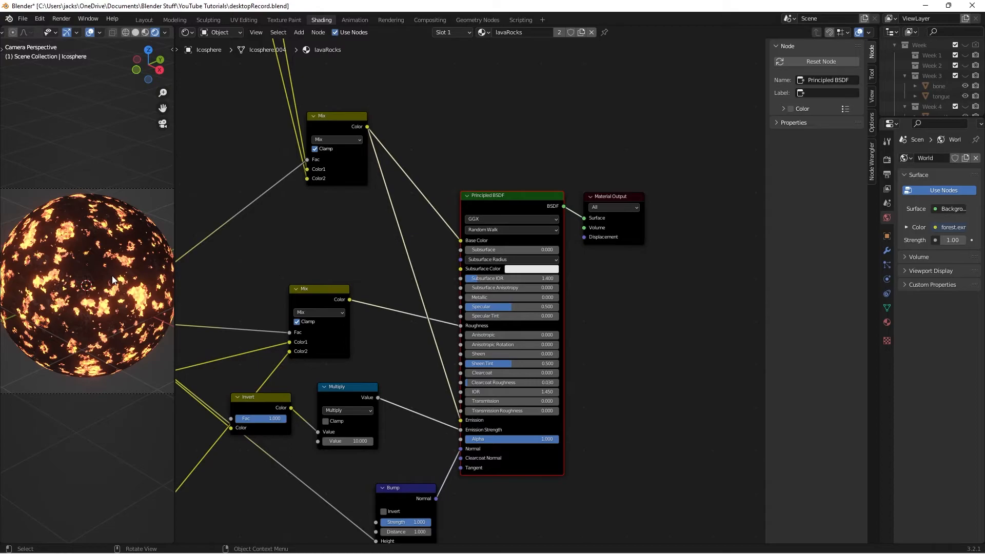
Switch to the Layout workspace and set its viewport studio light strength to 0
left_click(140, 17)
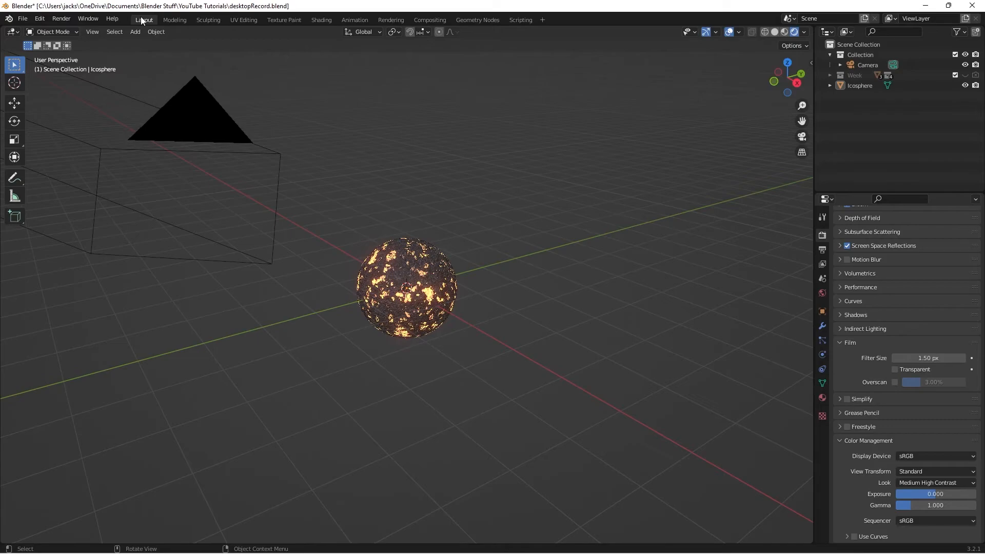
left_click(804, 32)
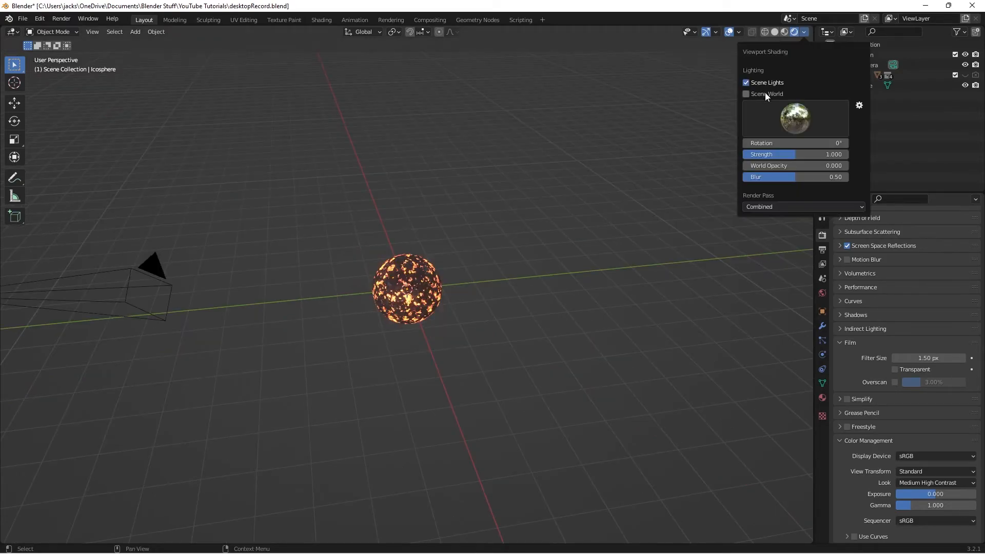
left_click(795, 156)
type("0")
key("Return")
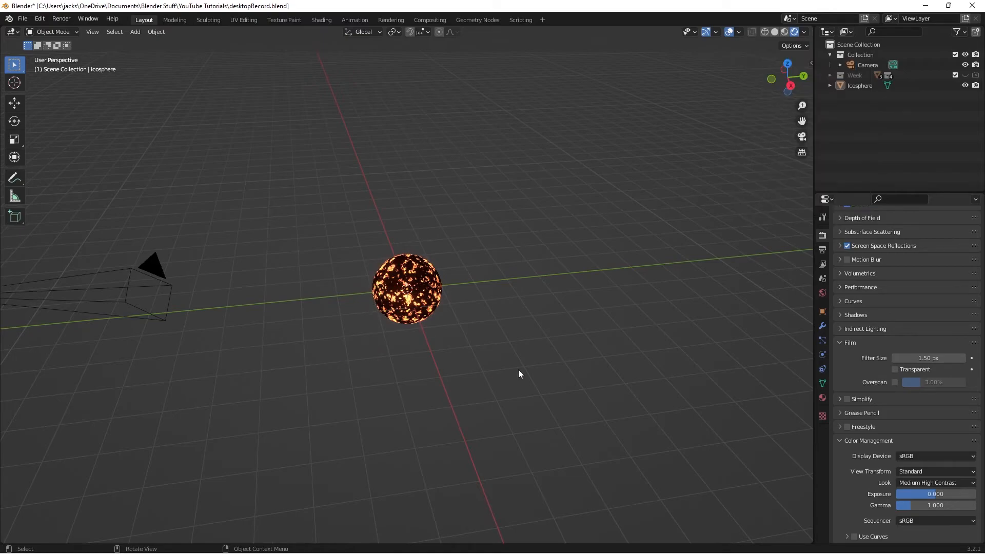
Add a point light to the scene and set its power to 1000 W
key("shift+a")
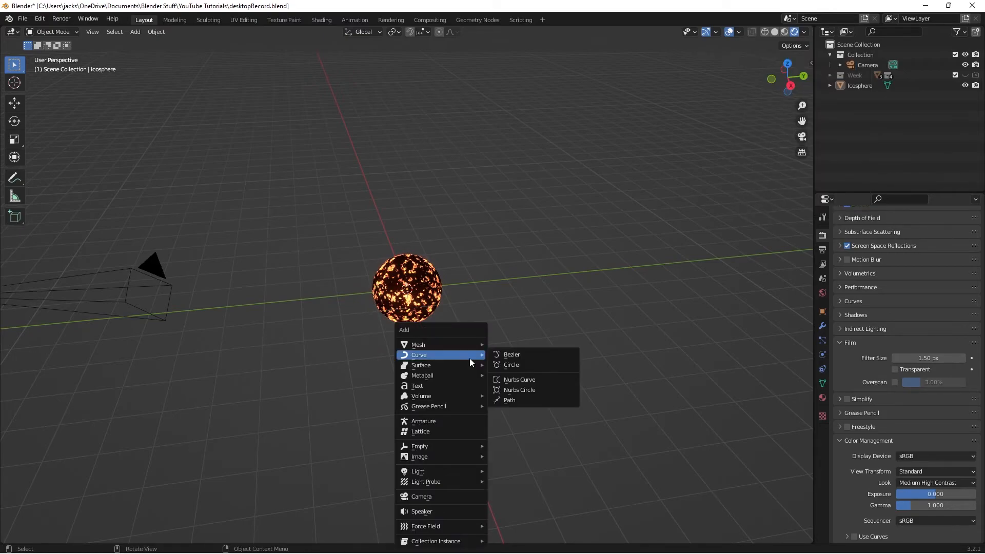
mouse_move(433, 473)
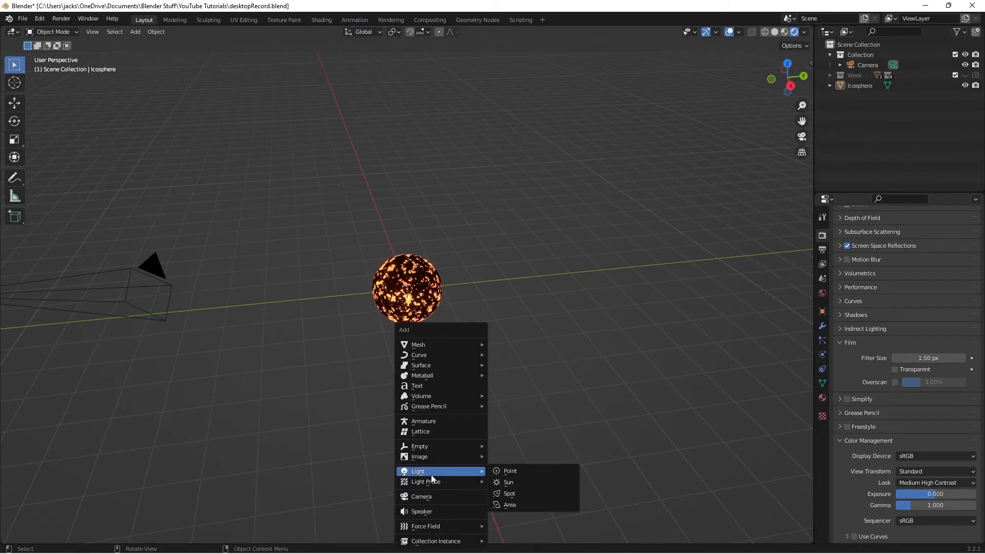
left_click(499, 470)
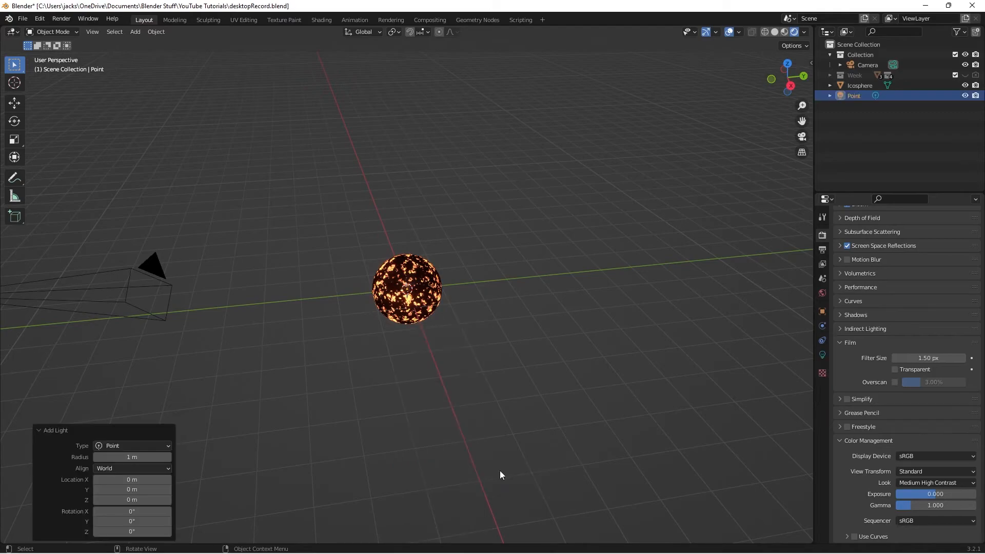
left_click(823, 355)
double_click(929, 303)
type("1000")
key("Return")
Move the point light about 6.3 m along the global X axis and view the sphere through the camera
key("g")
key("x")
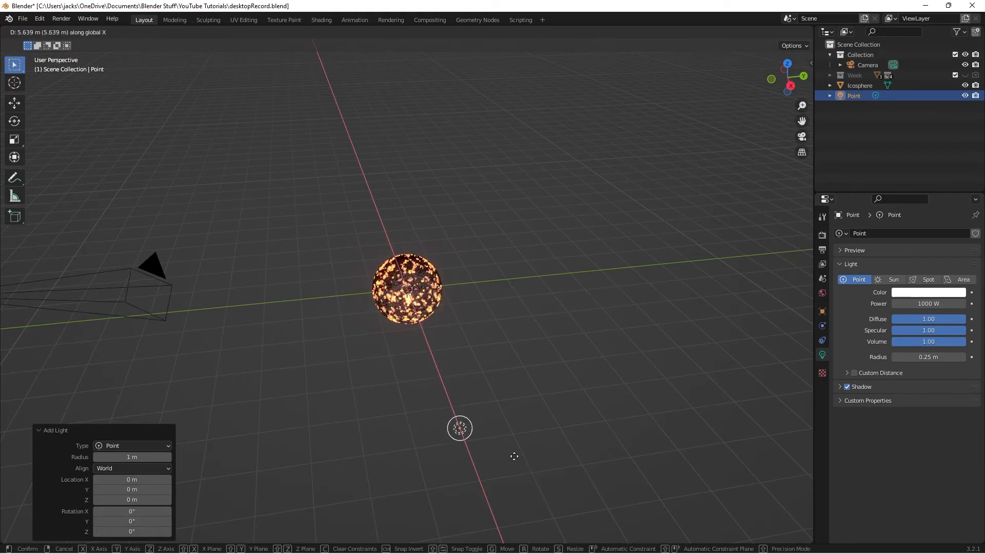
left_click(523, 463)
key("KP_0")
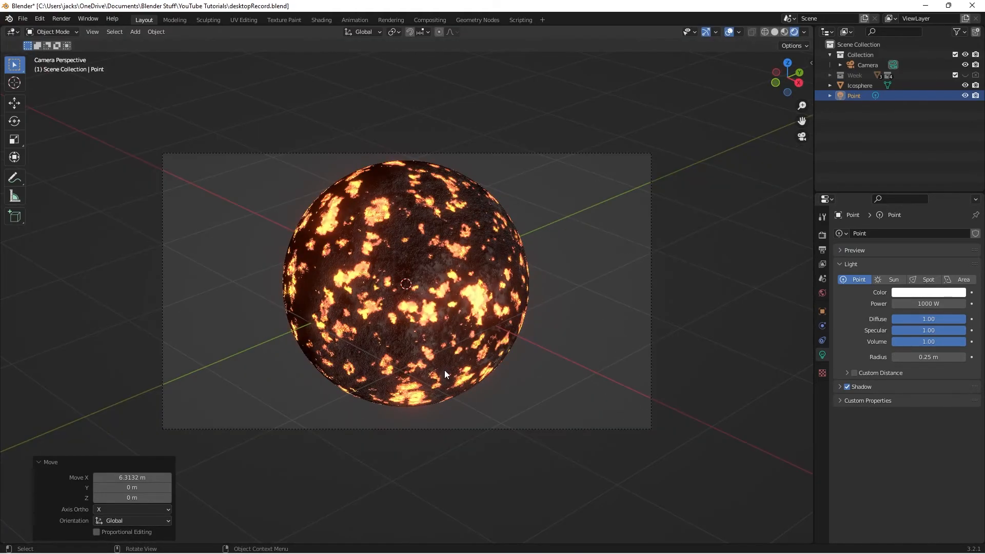
Move the point light about 5.2 m up along the global Z axis
key("g")
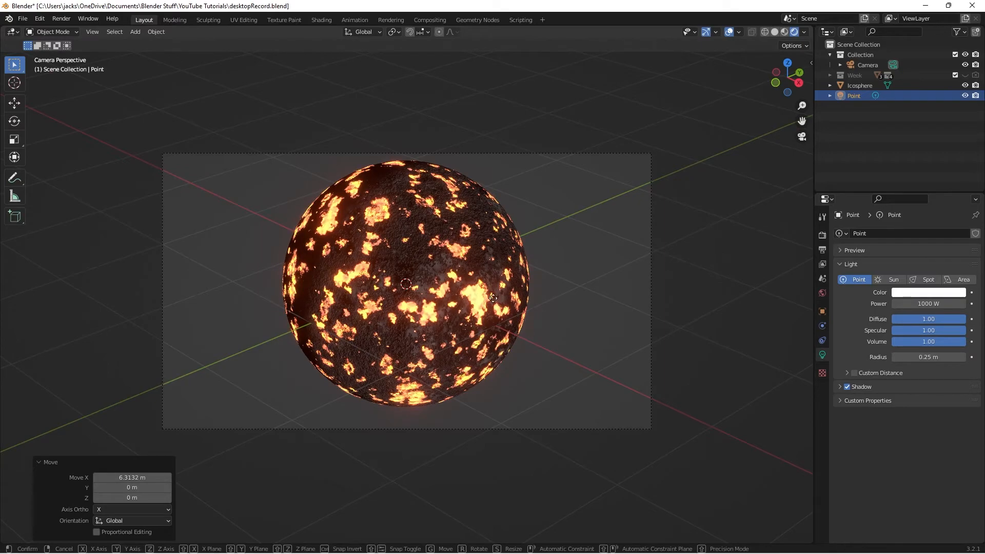
key("z")
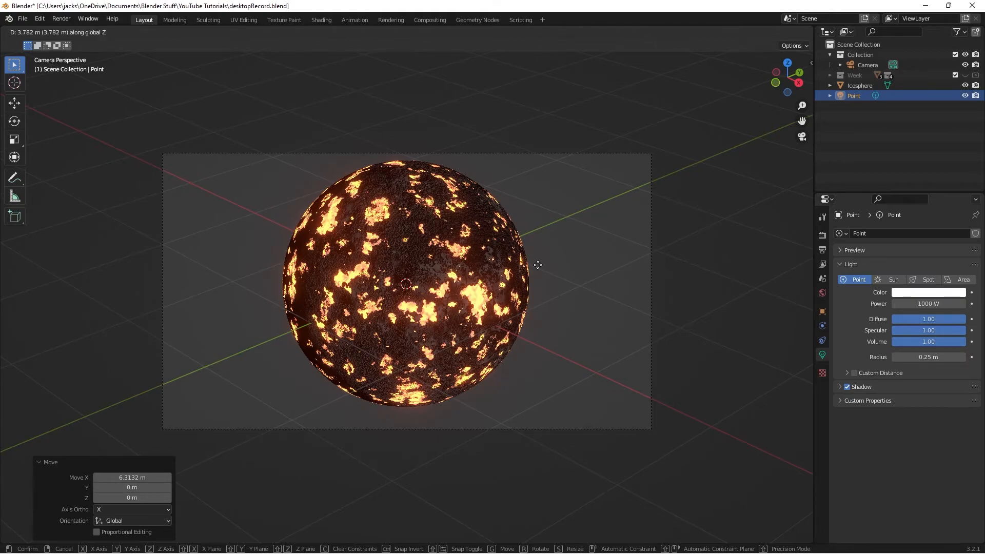
left_click(923, 300)
Try a power of 500 W for the point light
left_click(923, 301)
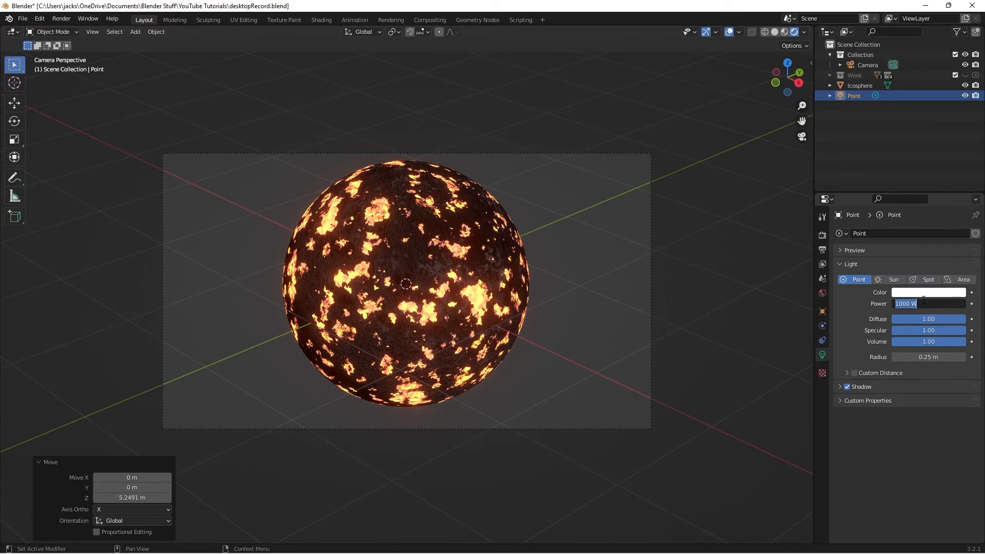
type("500")
left_click(590, 272)
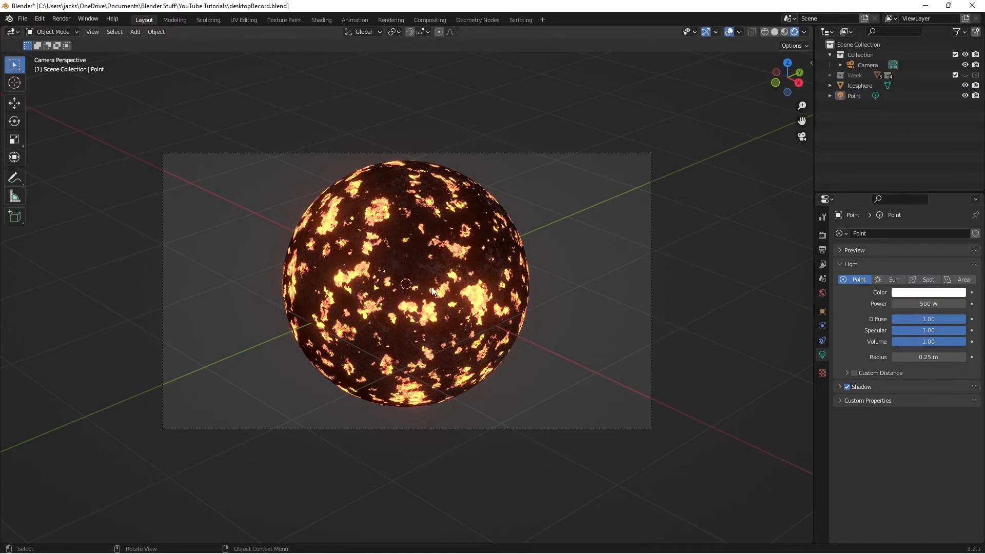
Set the point light's power to 2000 W
left_click(929, 303)
type("2000")
key("Return")
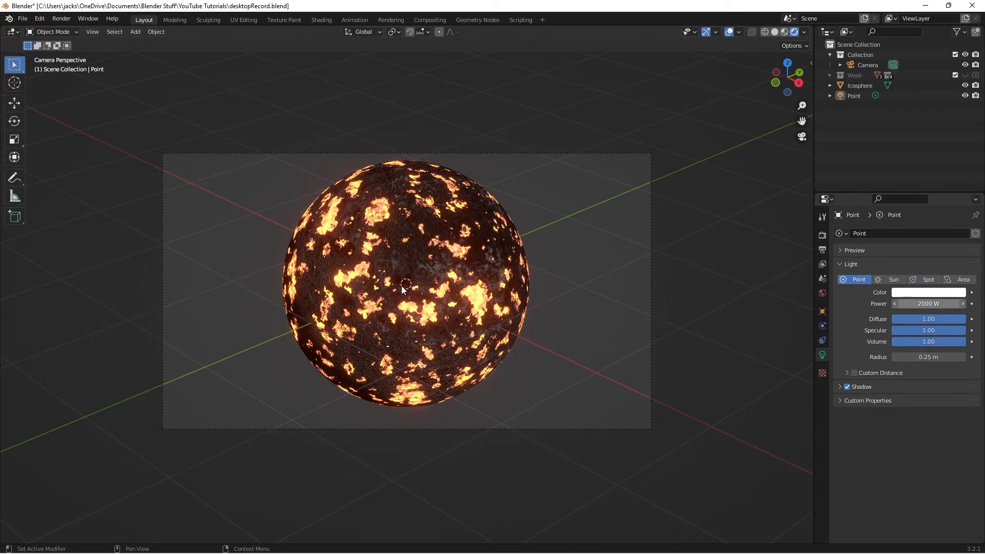
left_click(456, 330)
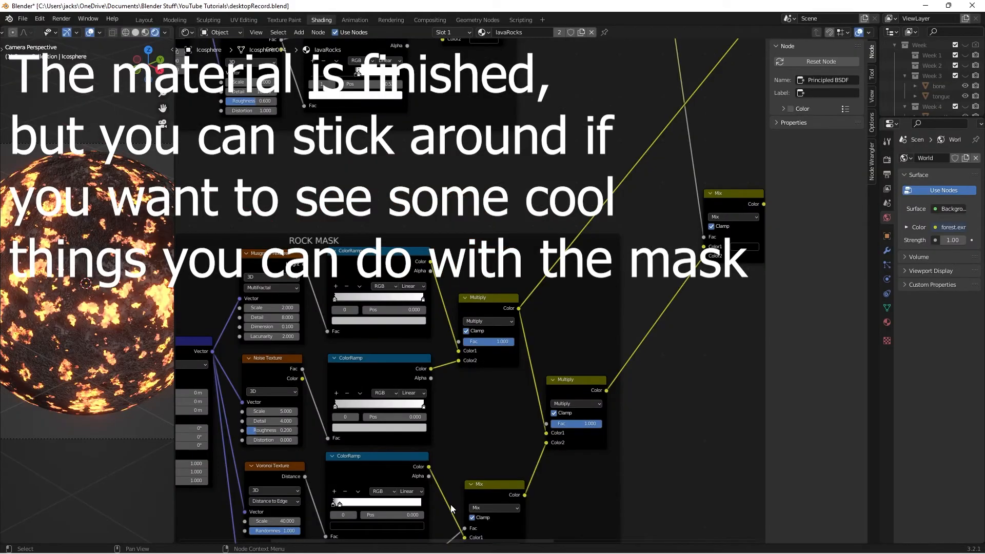
Add a second ColorRamp below the existing one in the MAIN MASK frame, feed it from the Noise Texture and preview it
scroll(469, 387, "up", 3)
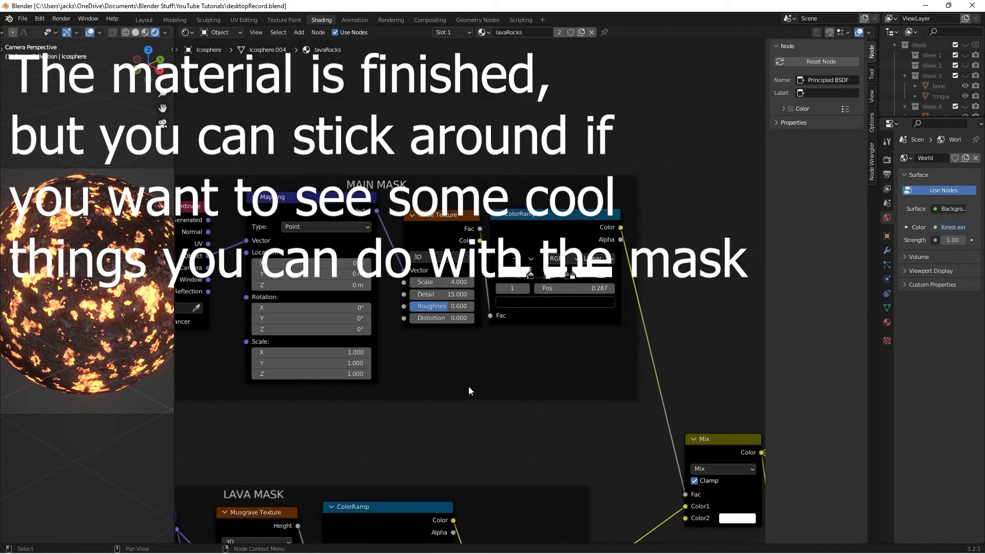
scroll(469, 386, "up", 1)
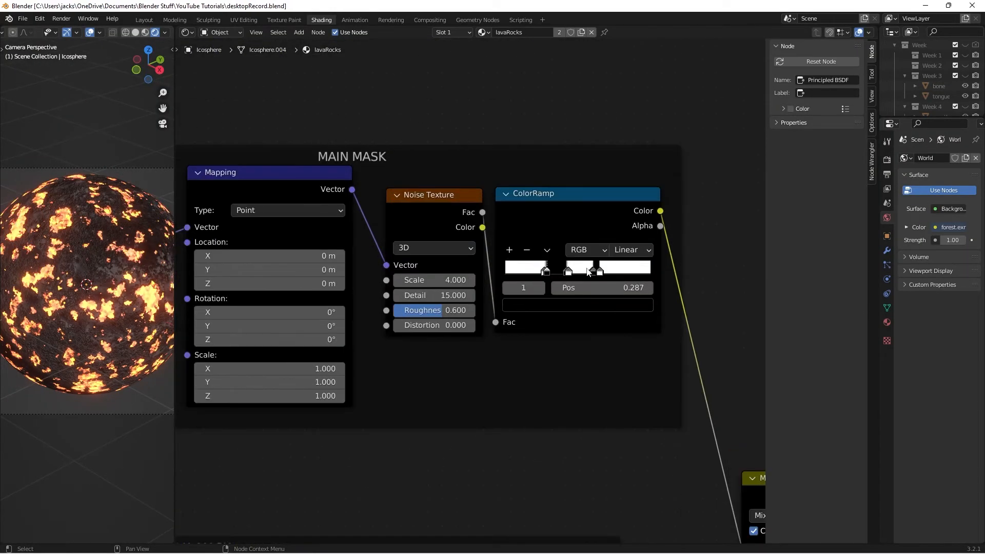
left_click_drag(563, 225, 565, 189)
left_click_drag(498, 292, 534, 312)
type("ramp")
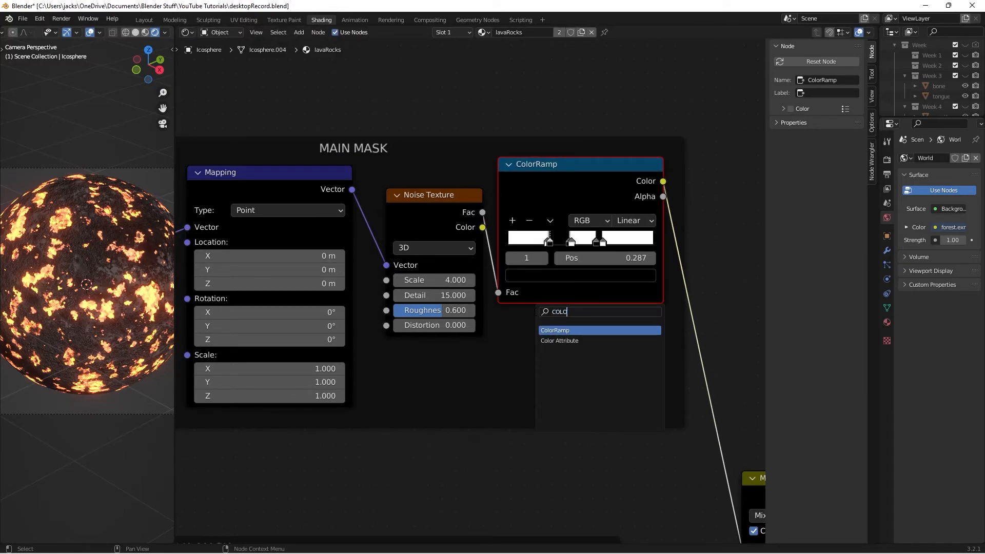
key("Return")
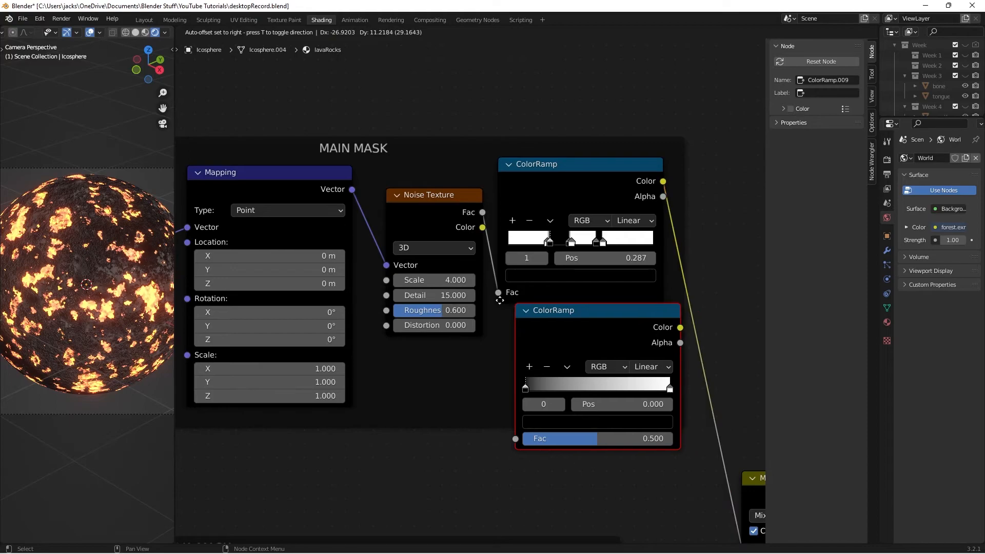
left_click(500, 304)
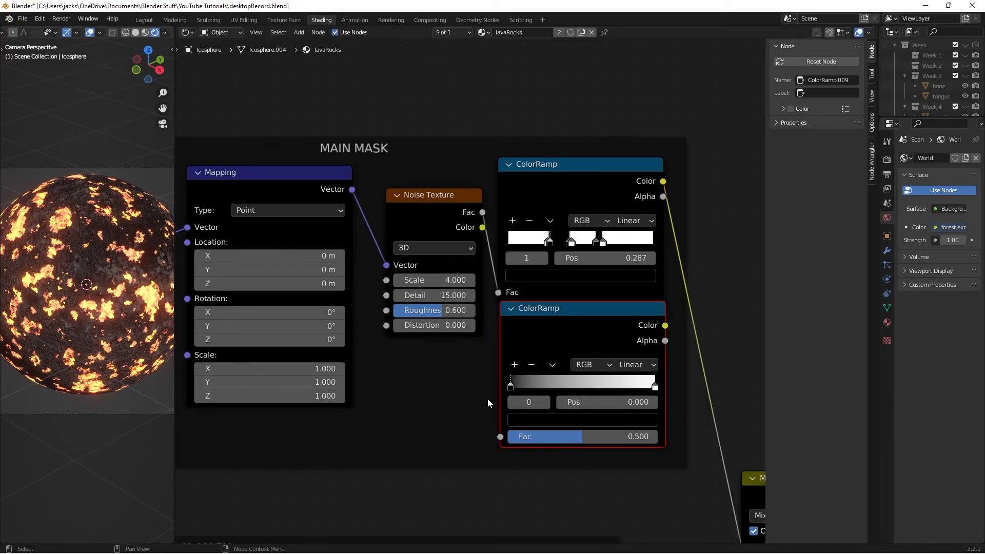
left_click_drag(482, 212, 500, 437)
left_click(578, 325, "ctrl+shift")
Tighten the new ColorRamp by moving its black stop to about 0.441 and its white stop to about 0.482
scroll(624, 349, "up", 4)
middle_click_drag(624, 349, 541, 263)
left_click_drag(449, 344, 548, 345)
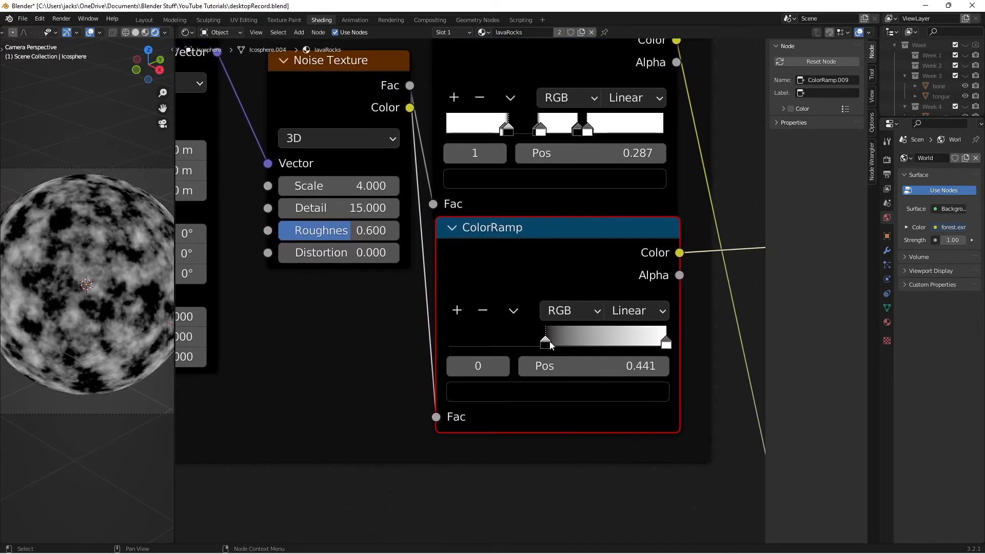
left_click_drag(666, 345, 553, 343)
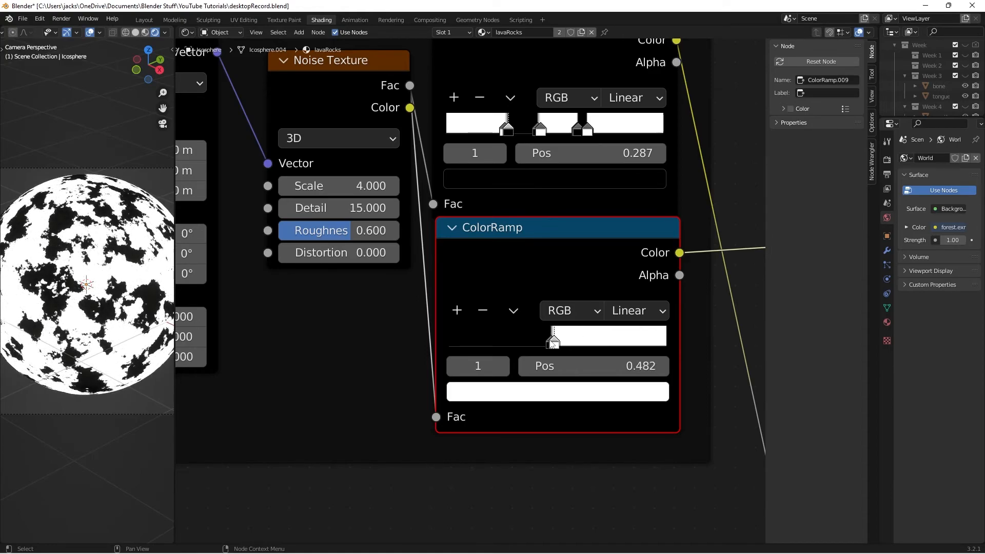
middle_click_drag(57, 305, 89, 296)
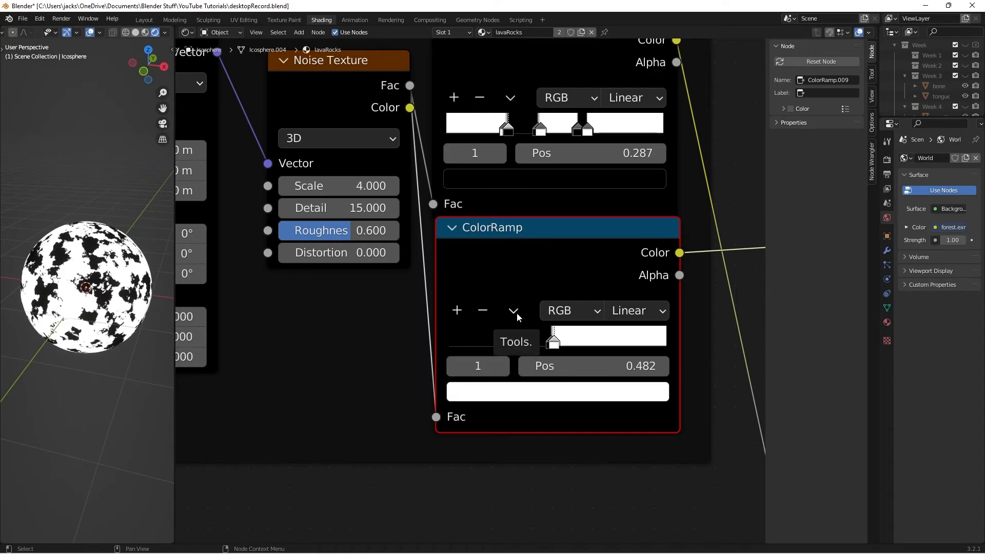
Add a Brick Texture node below the Noise Texture in the MAIN MASK frame
key("shift+a")
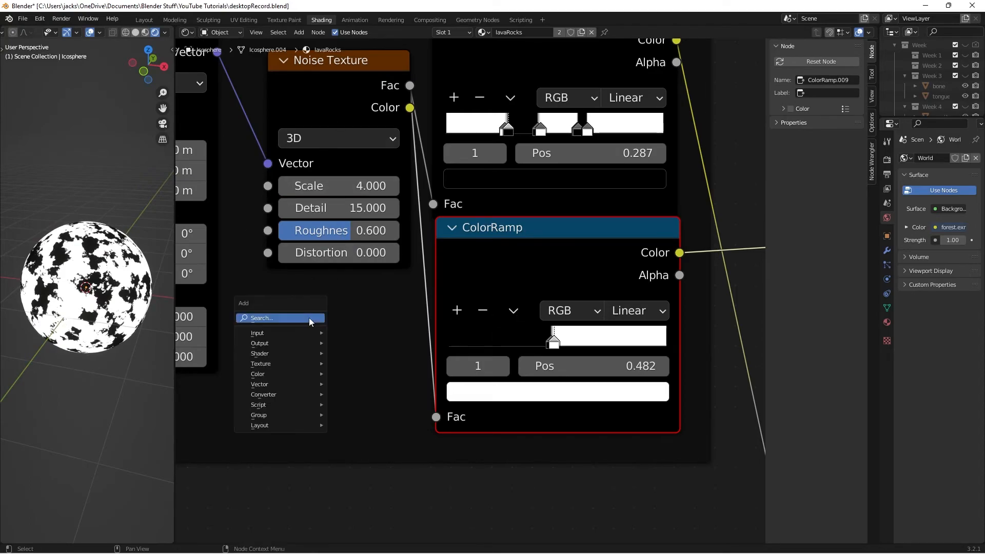
left_click(309, 318)
type("BRI")
key("Return")
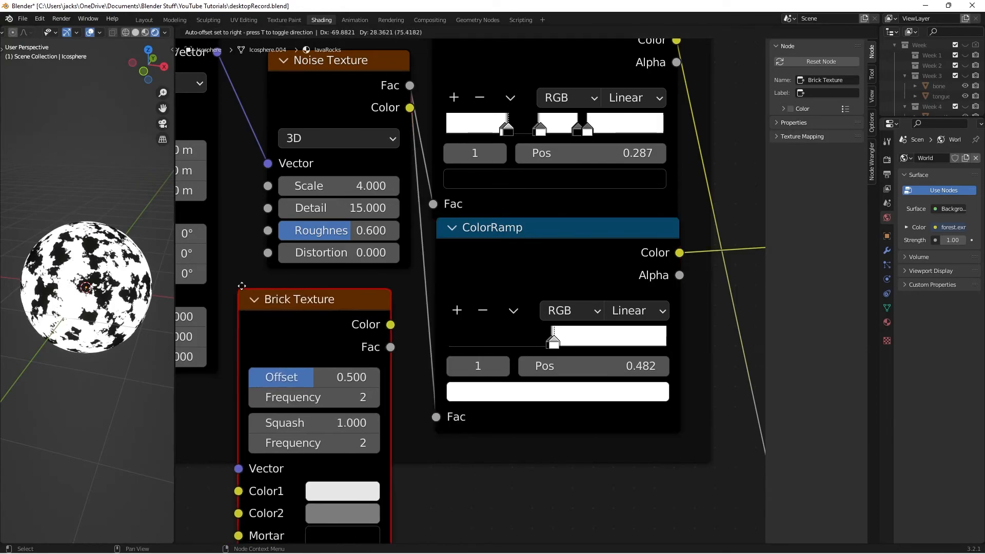
left_click(344, 349)
scroll(344, 349, "down", 5)
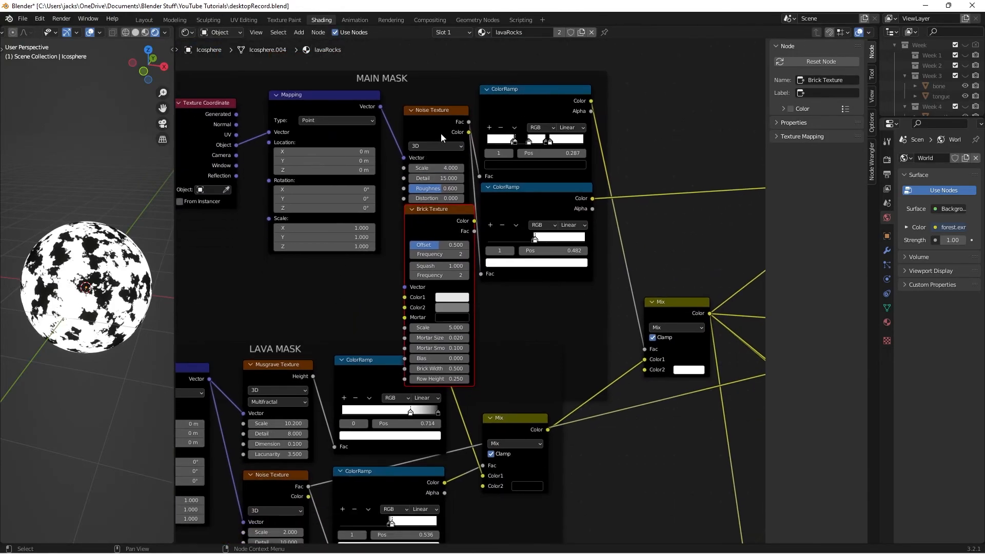
scroll(441, 133, "down", 3)
left_click_drag(466, 202, 413, 138)
Connect the MAIN MASK Mapping node's Vector output to the Brick Texture and preview the brick pattern on the sphere
middle_click_drag(382, 226, 380, 303)
scroll(380, 302, "up", 3)
left_click_drag(404, 298, 402, 304)
left_click_drag(368, 211, 385, 350)
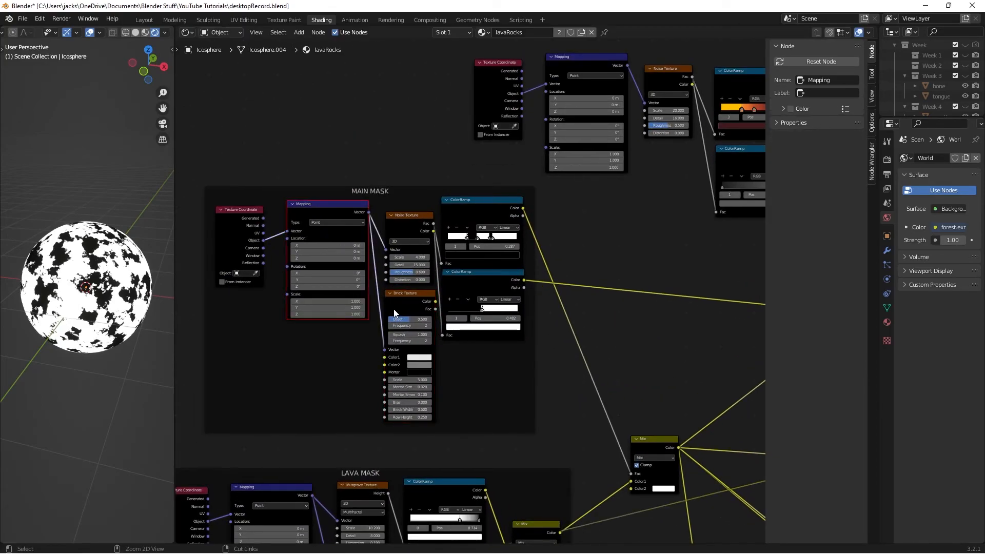
scroll(114, 280, "up", 1)
middle_click_drag(116, 281, 74, 284)
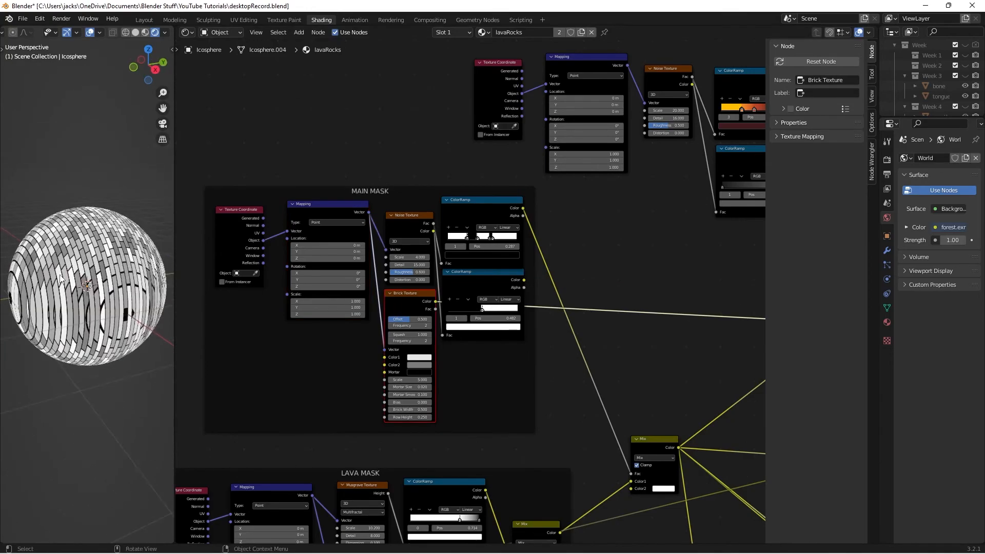
scroll(75, 284, "up", 1)
scroll(111, 285, "up", 1)
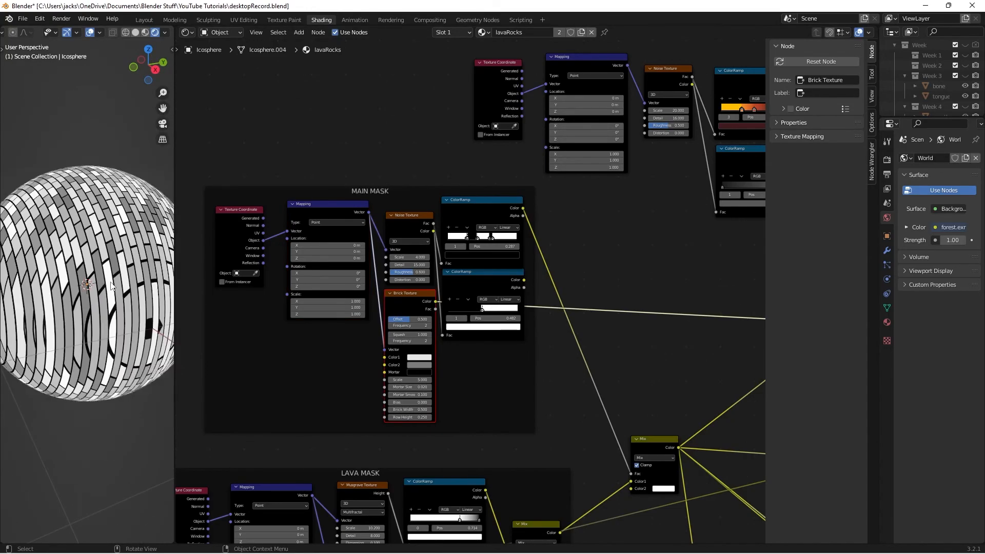
scroll(534, 370, "up", 2)
Set both Color1 and Color2 of the Brick Texture to white
scroll(359, 382, "up", 1)
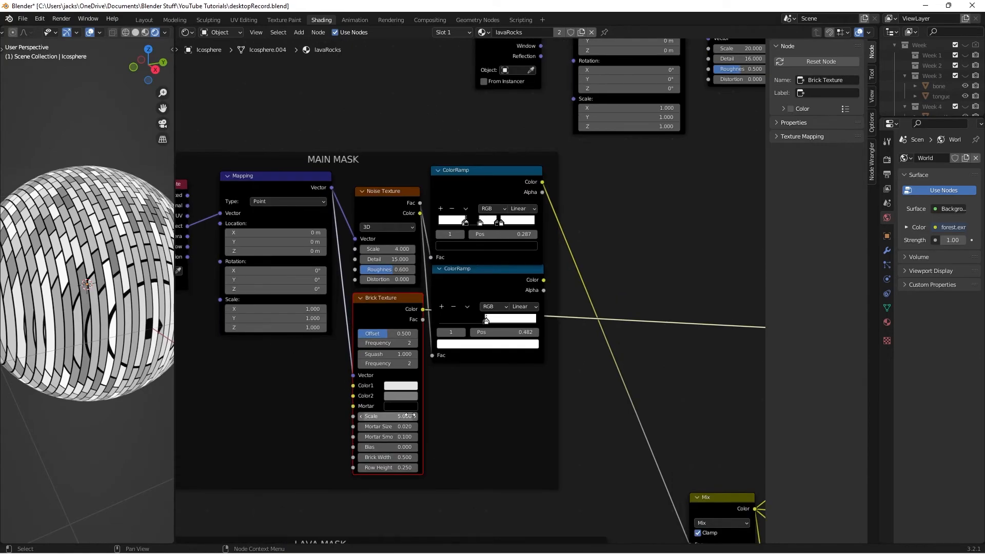
scroll(393, 403, "up", 1)
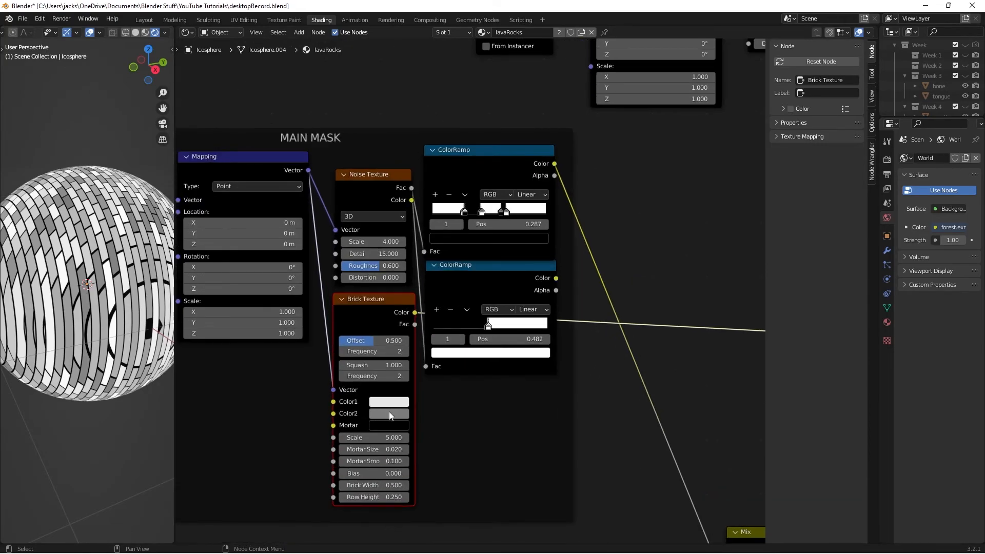
left_click(394, 413)
left_click(466, 276)
left_click(389, 402)
left_click(455, 257)
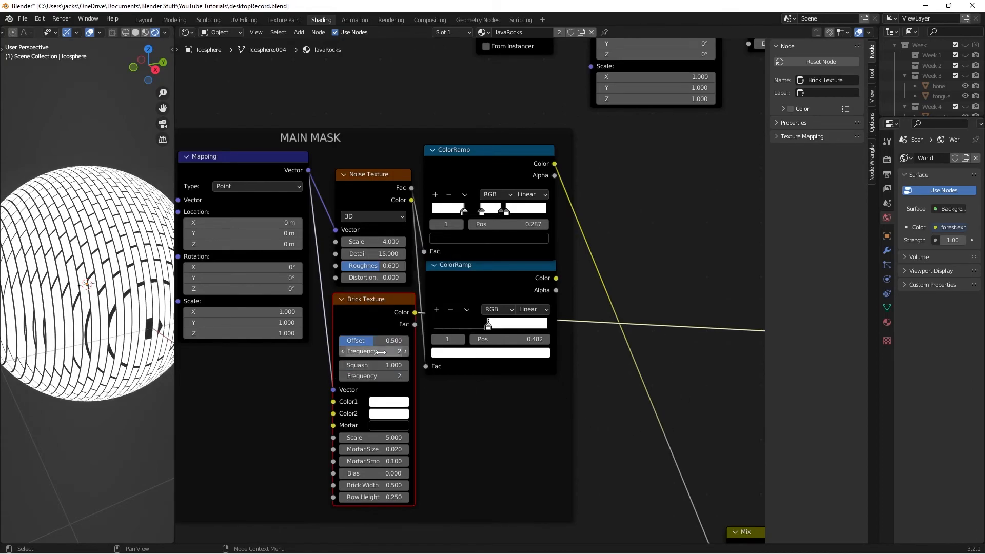
Set the MAIN MASK Mapping node's X and Y scale to 0.5
left_click_drag(257, 322, 257, 312)
type(".12")
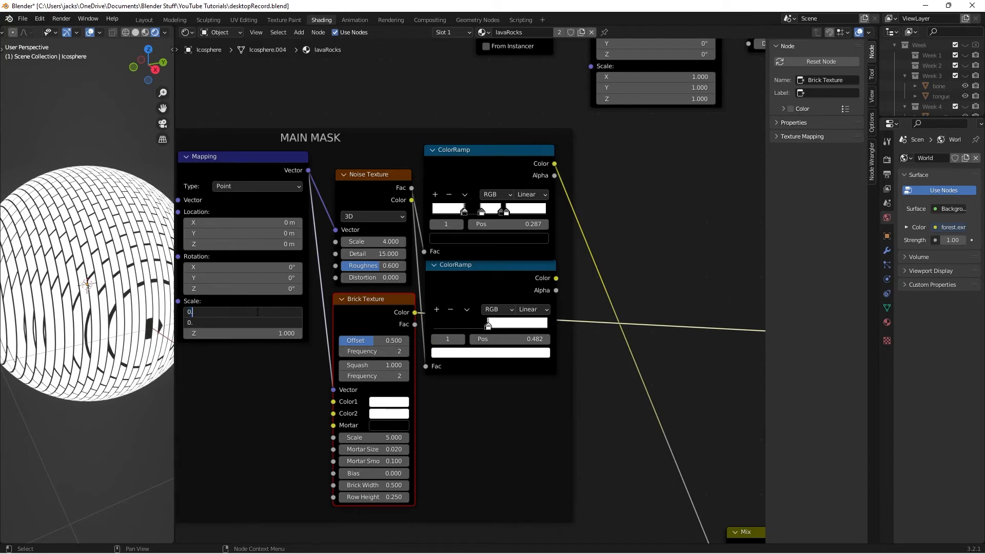
key("Return")
left_click_drag(257, 312, 256, 322)
type(".5")
key("Return")
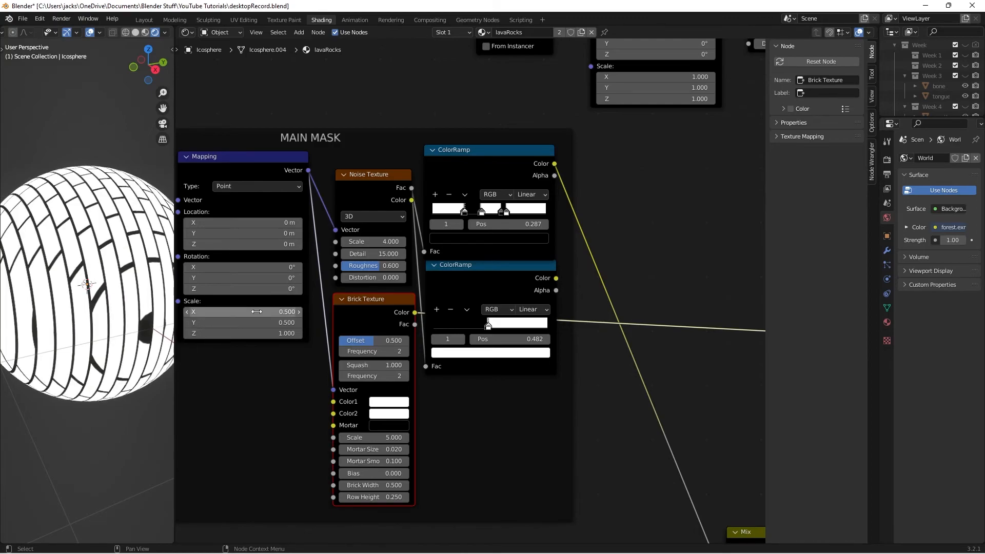
Set the MAIN MASK Mapping node's X rotation to 90°
scroll(118, 303, "down", 2)
middle_click_drag(116, 303, 136, 302)
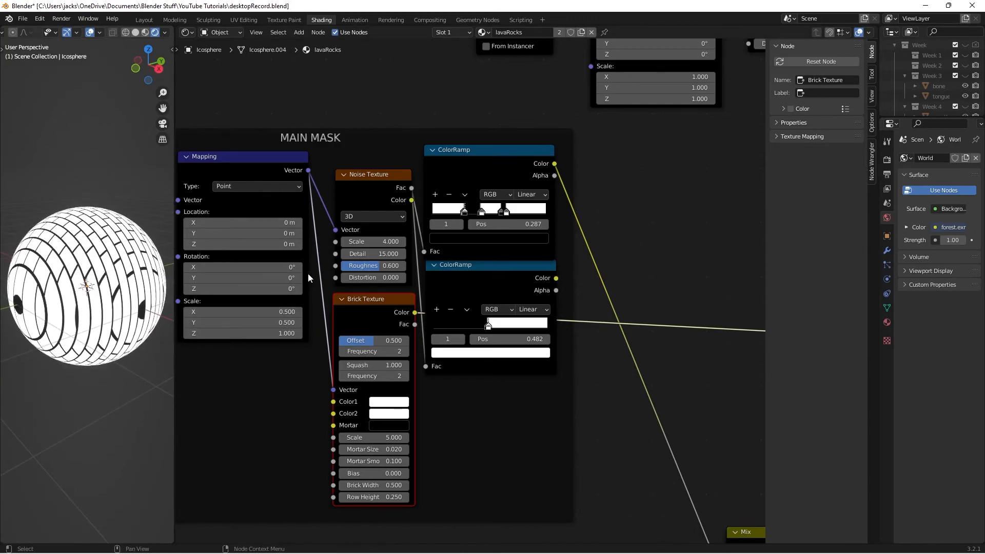
left_click_drag(241, 266, 318, 266)
left_click(254, 268)
type("90")
key("Return")
Try a Y rotation of 90° on the MAIN MASK Mapping node, then reset it to 0°
middle_click_drag(28, 306, 172, 300)
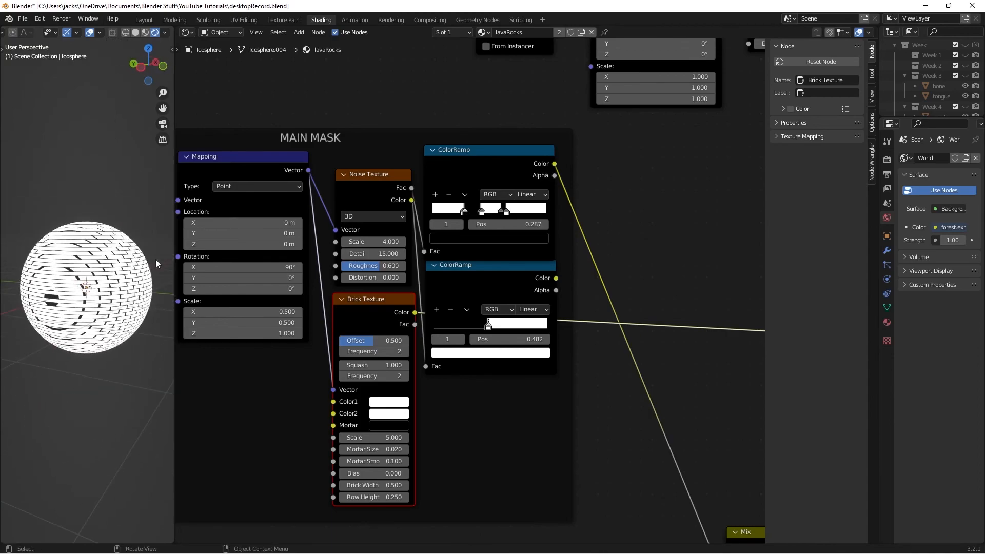
left_click(212, 278)
type("90")
key("Return")
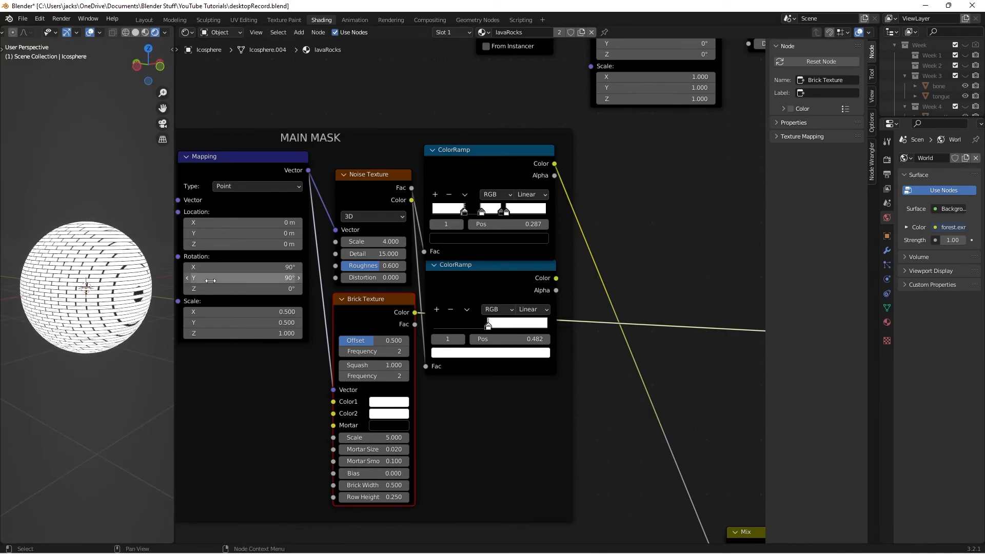
left_click(281, 280)
type("0")
key("Return")
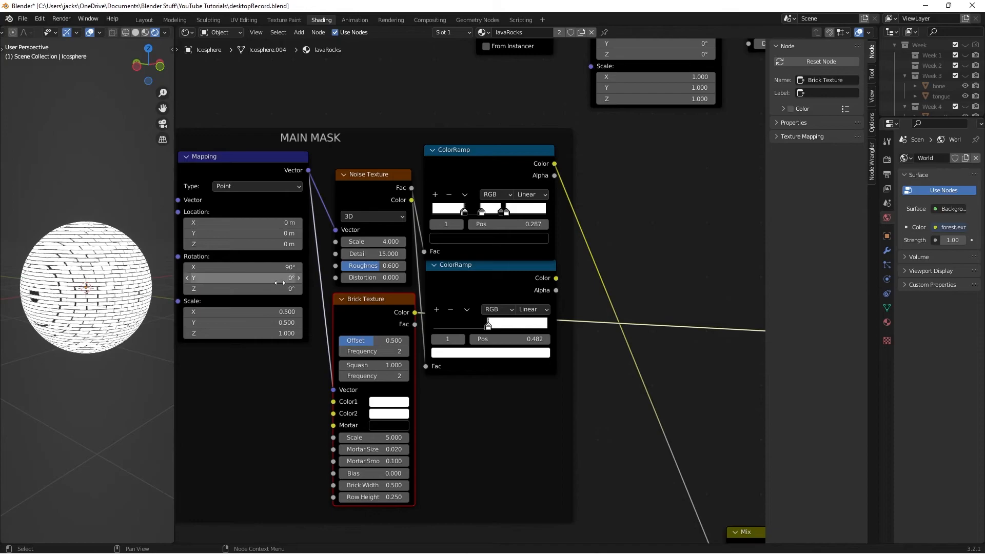
Try a Z rotation of 90° on the MAIN MASK Mapping node, then reset it to 0°
left_click(278, 289)
type("90")
key("Return")
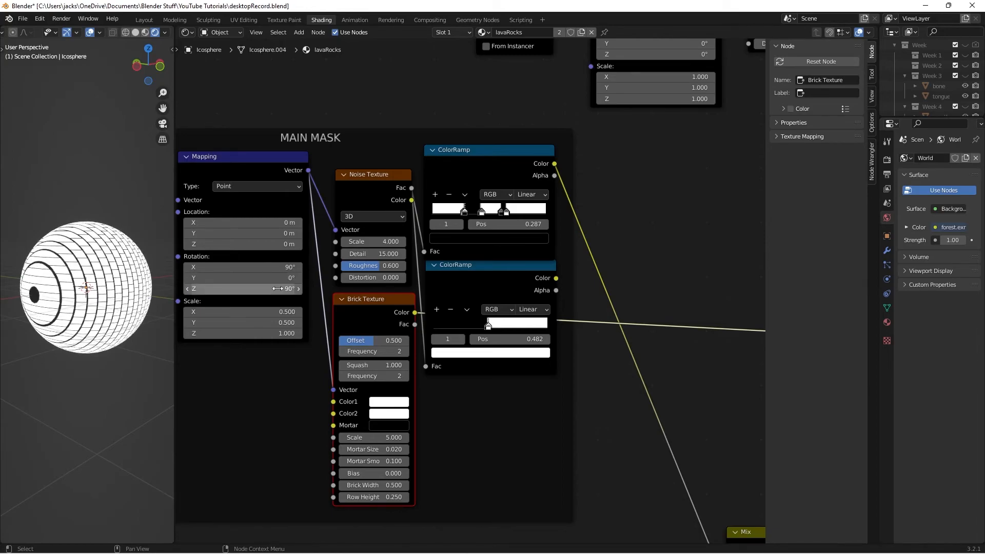
middle_click_drag(88, 308, 84, 315)
left_click(277, 289)
type("0")
key("Return")
Connect the Brick Texture's Color output to the Fac input of the Mix node that combines the lava and rock masks
middle_click_drag(20, 298, 21, 301)
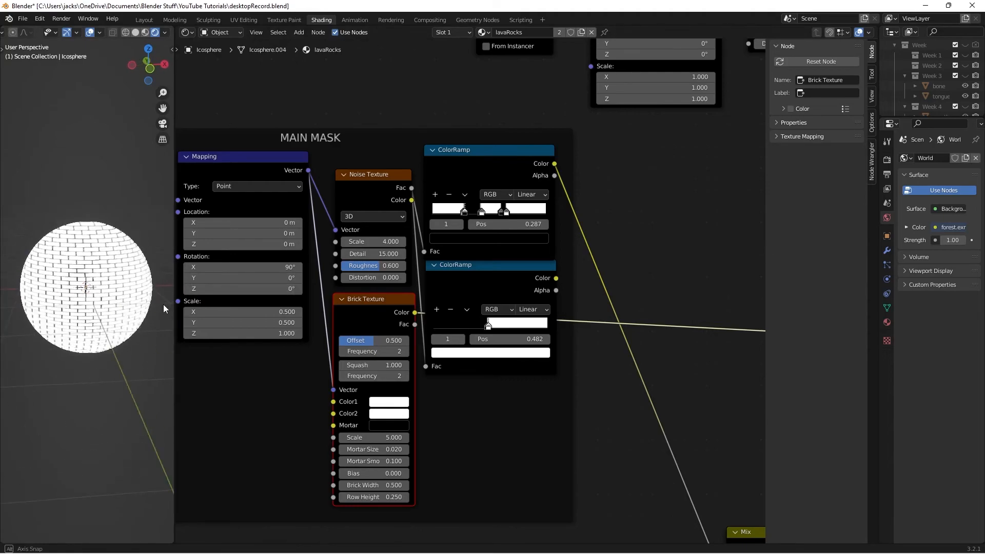
scroll(21, 301, "up", 3)
middle_click_drag(482, 371, 388, 279)
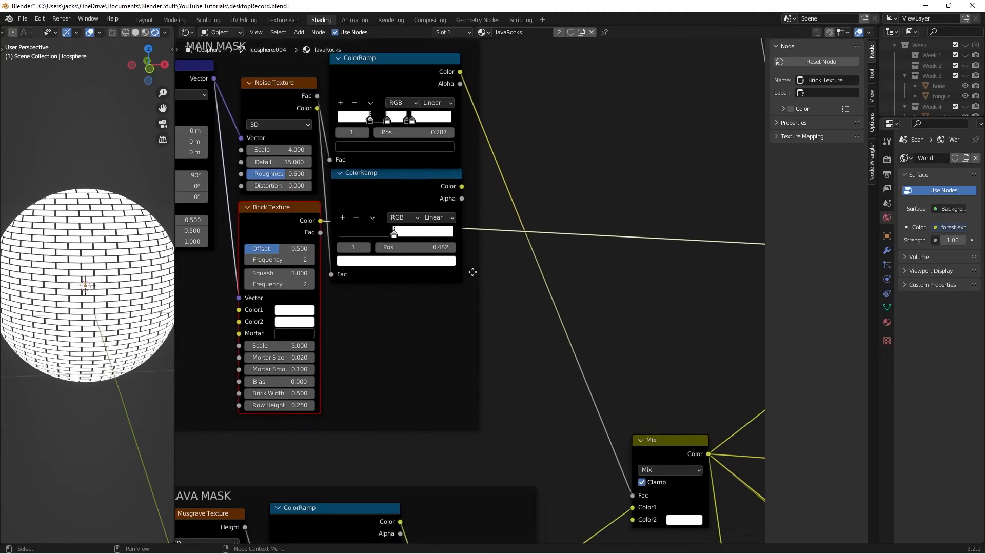
left_click_drag(462, 187, 522, 352)
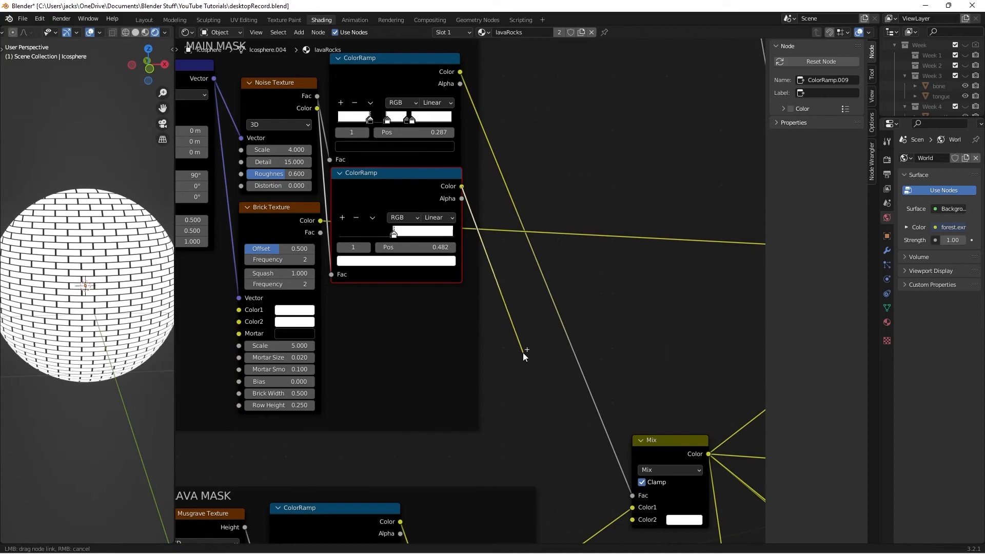
left_click_drag(335, 202, 632, 495)
Preview the complete Principled BSDF material on the sphere and examine the brick-shaped lava pattern up close
scroll(614, 297, "down", 3)
middle_click_drag(615, 298, 378, 286)
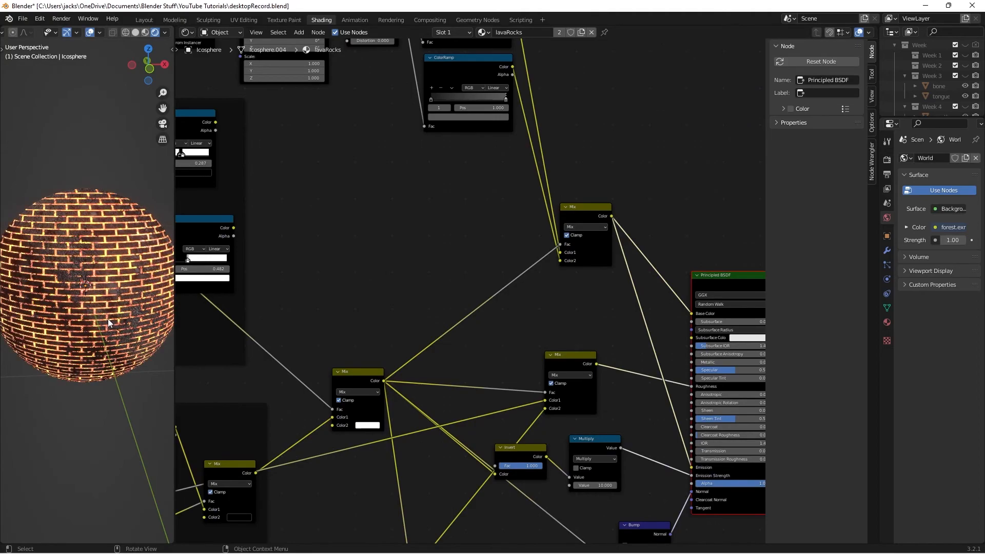
scroll(83, 300, "up", 5)
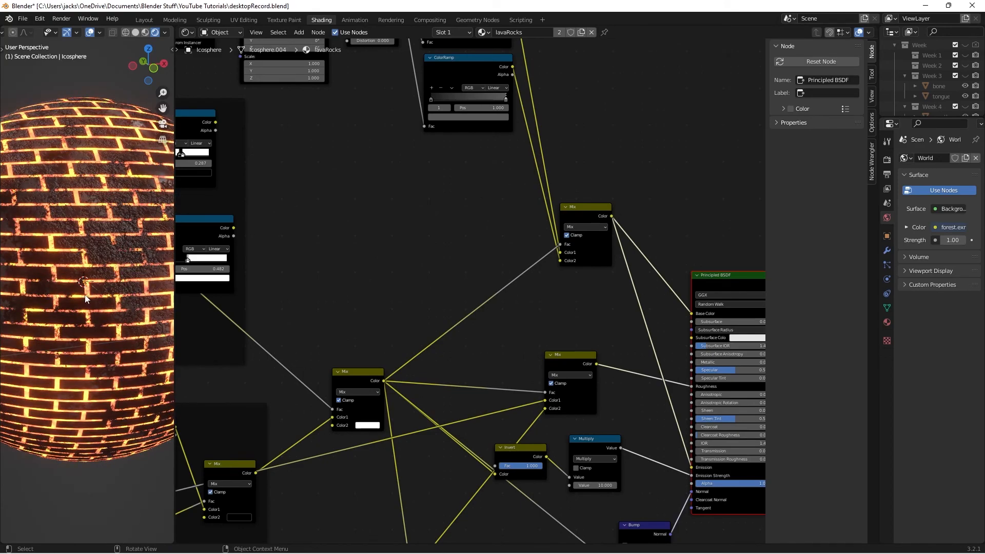
Reposition the Noise Texture and Brick Texture nodes inside the MAIN MASK frame
scroll(47, 289, "down", 5)
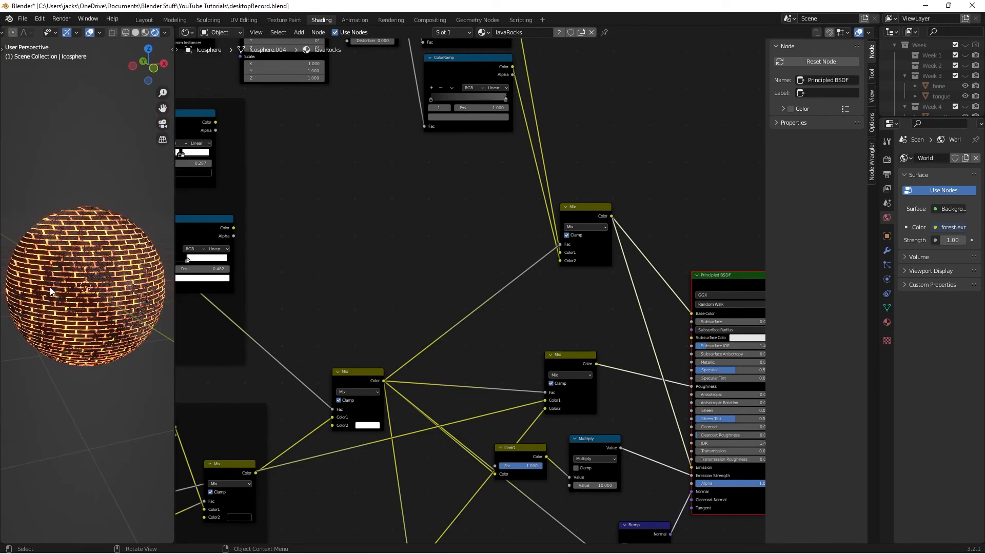
scroll(51, 291, "up", 1)
middle_click_drag(394, 300, 665, 329)
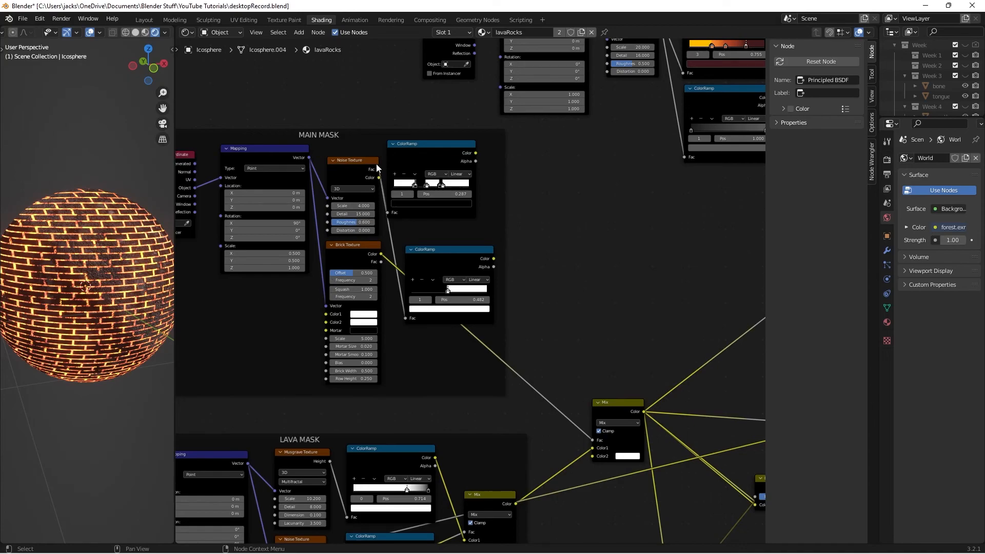
left_click(355, 168)
left_click_drag(354, 168, 401, 158)
left_click_drag(358, 256, 354, 253)
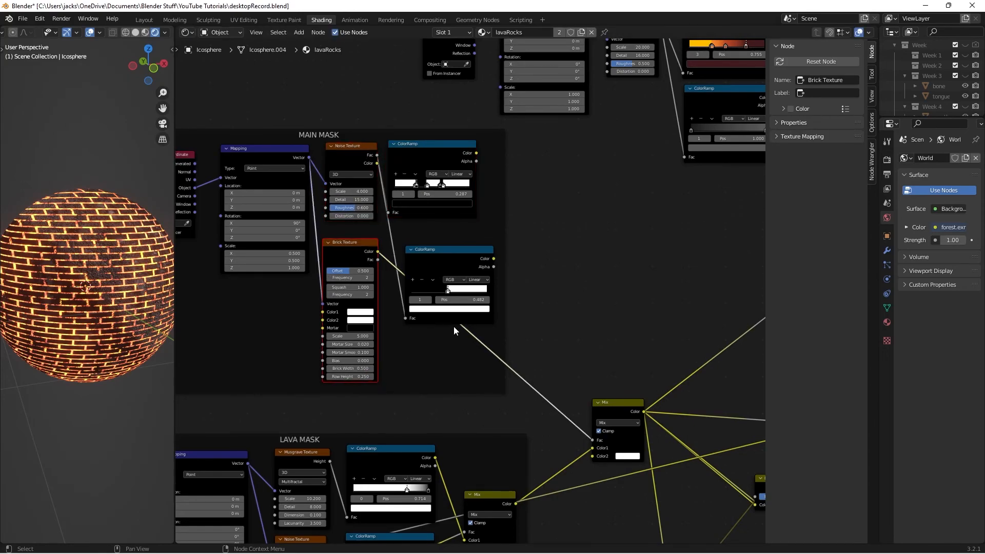
Try a higher Offset on the Brick Texture node, then restore it to 0.5
middle_click_drag(97, 323, 152, 328)
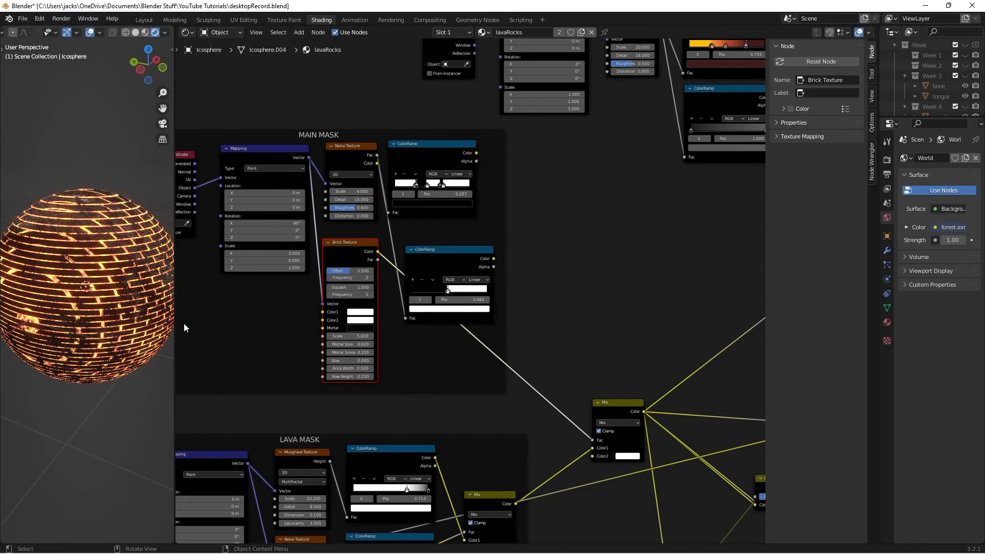
key("BackSpace")
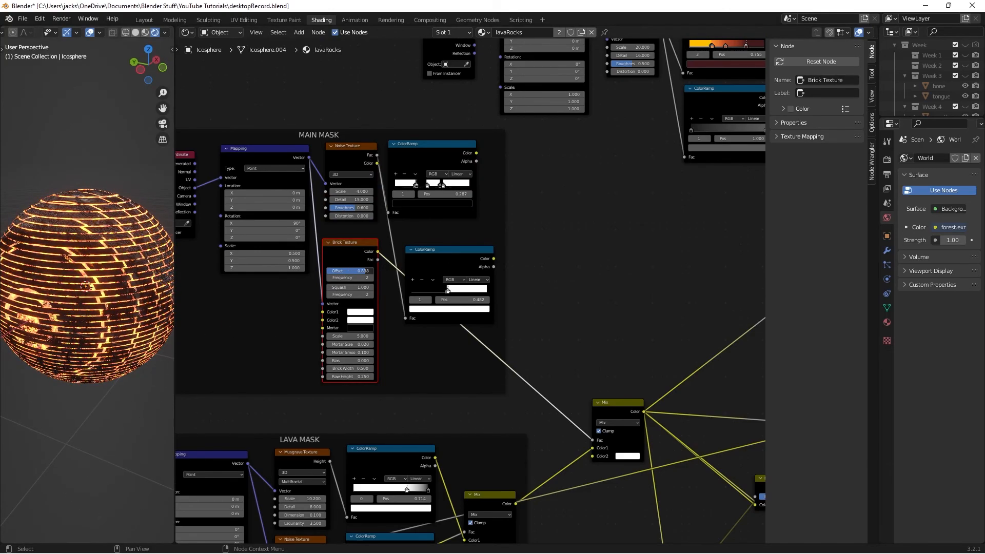
key("ctrl+z")
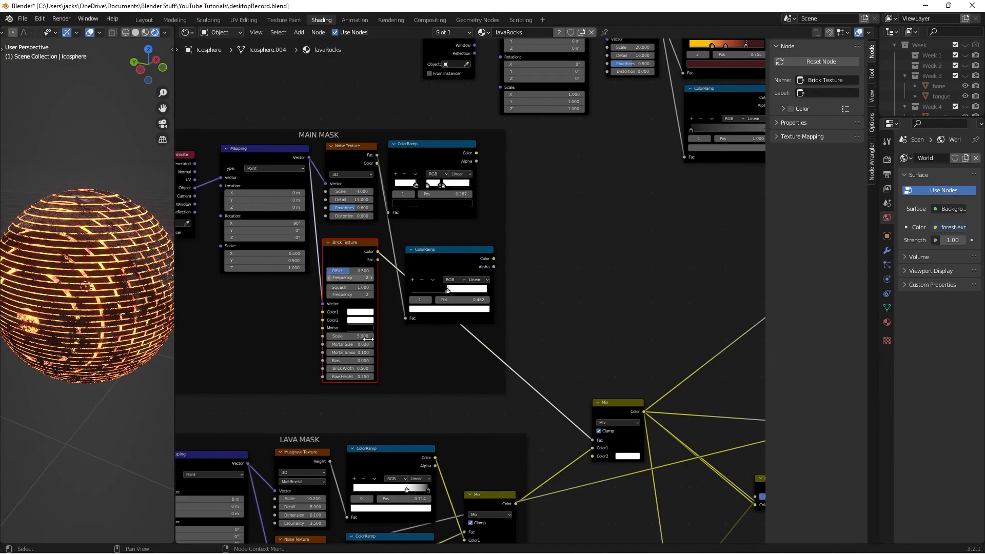
Try a Mortar Size of 0 on the Brick Texture node and inspect the sphere
key("BackSpace")
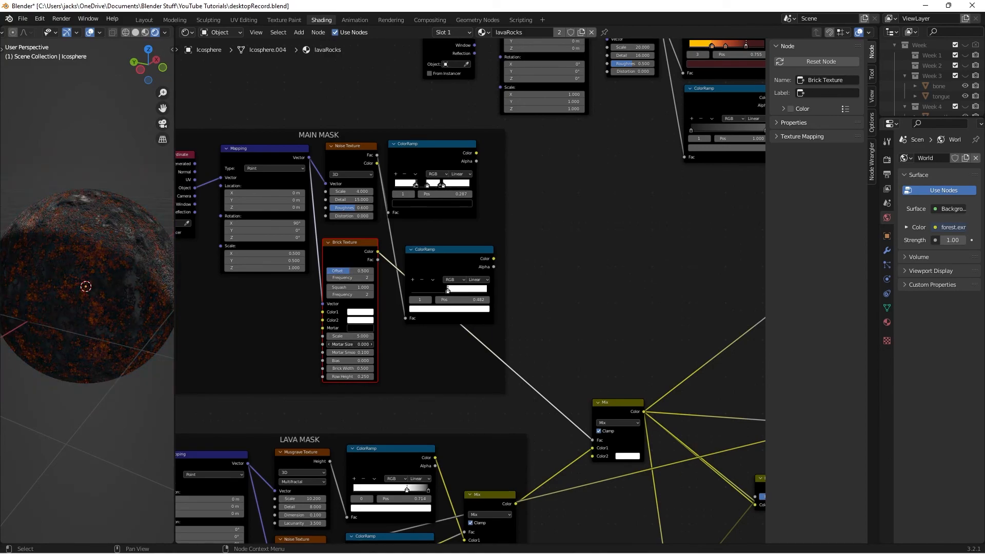
mouse_move(108, 338)
middle_mouse_down()
mouse_move(67, 332)
mouse_move(105, 333)
middle_mouse_up()
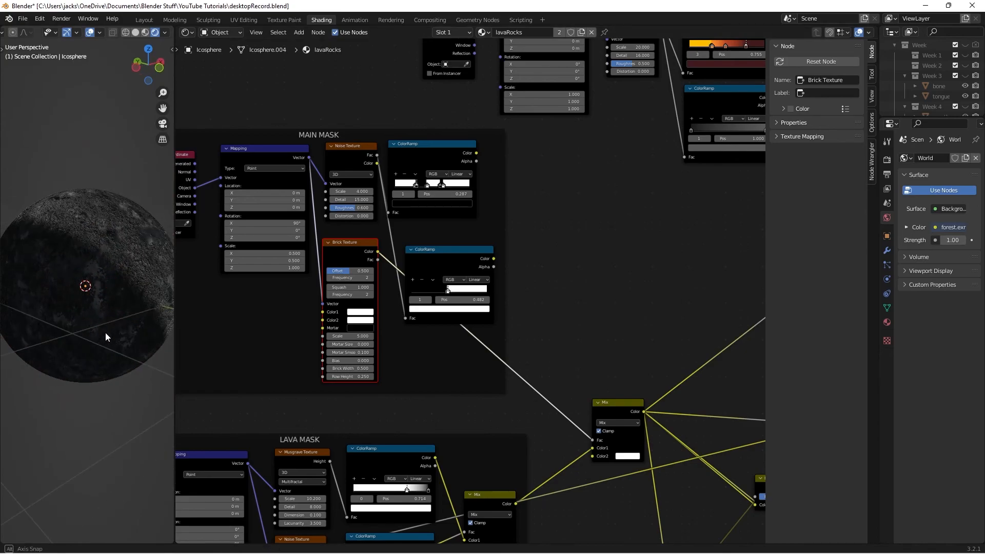
mouse_move(347, 344)
left_mouse_down()
mouse_move(363, 344)
mouse_move(346, 345)
left_mouse_up()
left_click(347, 346)
left_click(84, 370)
middle_click_drag(84, 370, 103, 364)
Set the Brick Texture node's Mortar Size to 0.01 and inspect the thinner lava lines around the sphere
left_click(353, 343)
type(".0")
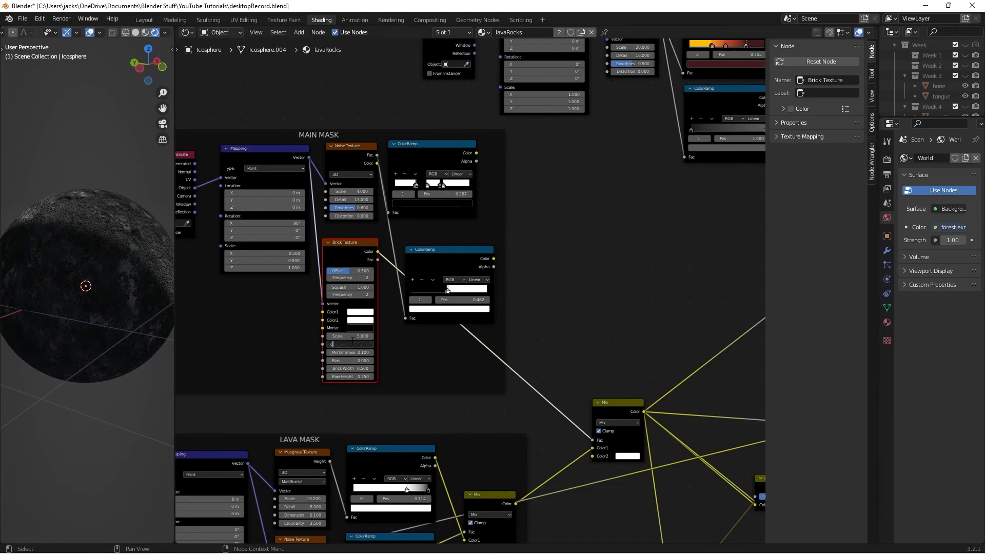
type("1")
key("Return")
scroll(113, 281, "up", 3)
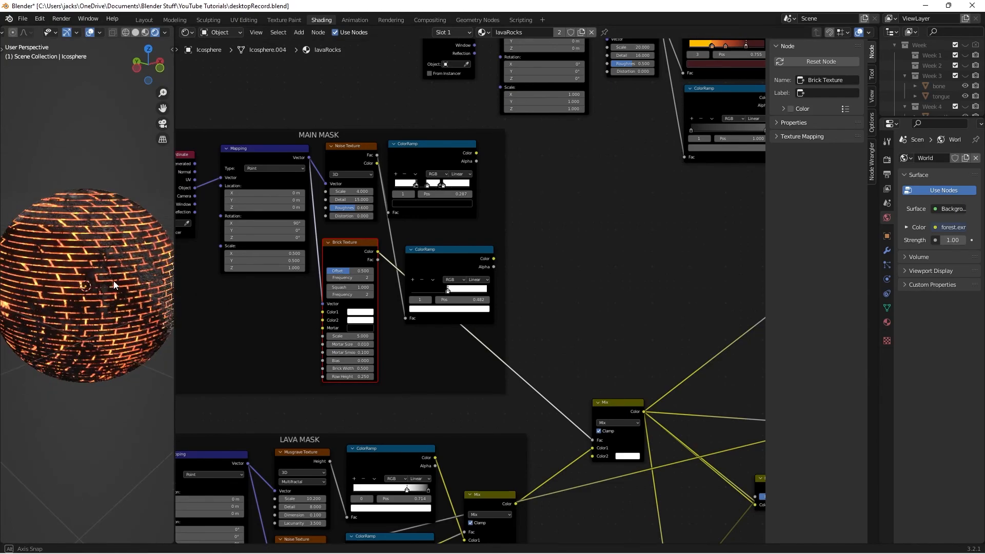
middle_click_drag(112, 281, 47, 272)
scroll(48, 272, "down", 3)
middle_click_drag(149, 284, 100, 270)
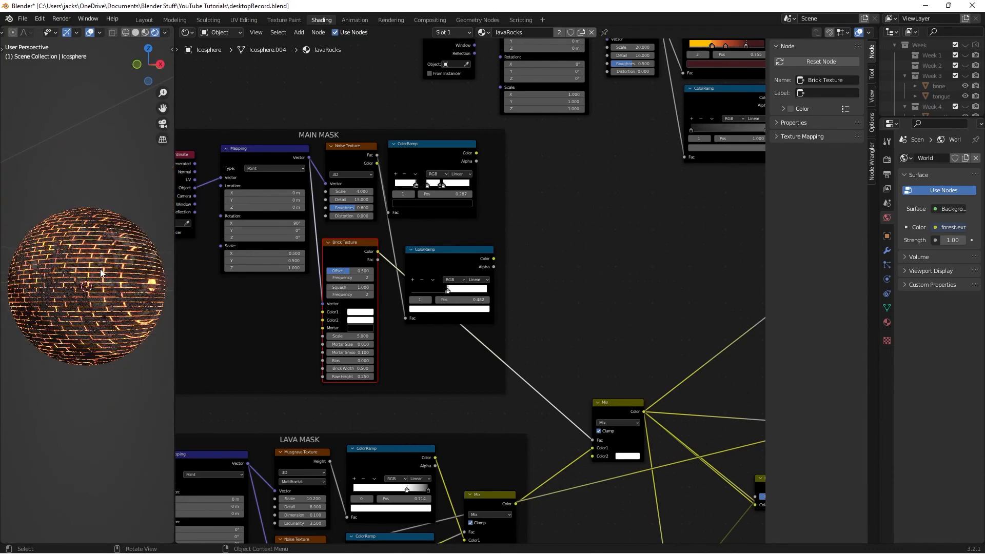
Connect the Color output of the upper MAIN MASK ColorRamp to the Fac input of the Mix node combining both masks, and save the file
left_click(558, 248)
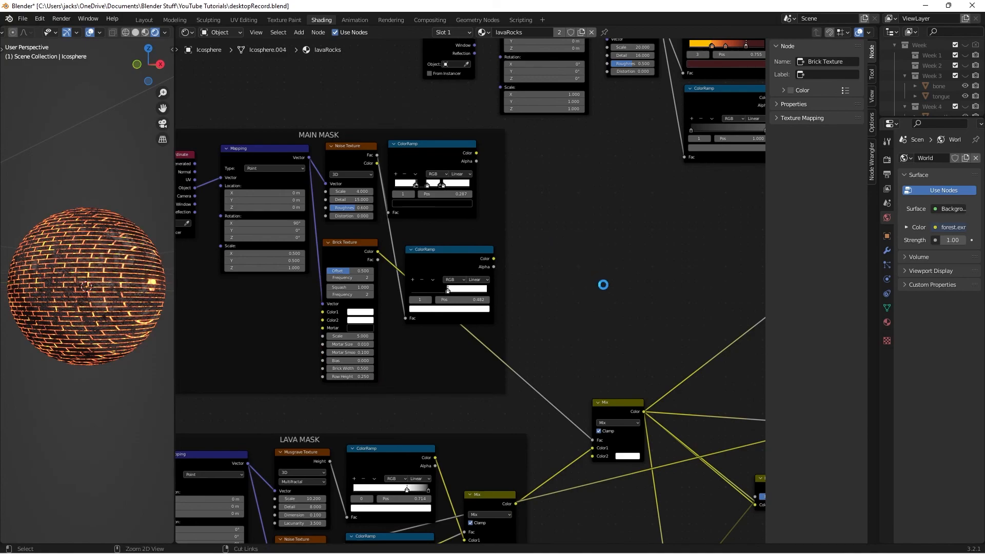
scroll(632, 287, "down", 3)
middle_click_drag(617, 267, 594, 220)
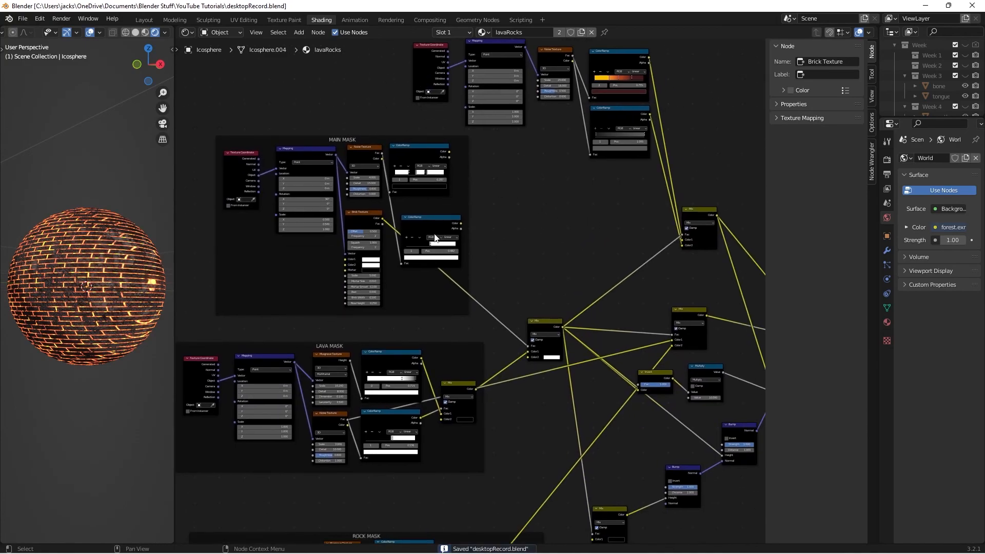
left_click_drag(435, 237, 422, 235)
left_click_drag(450, 153, 529, 345)
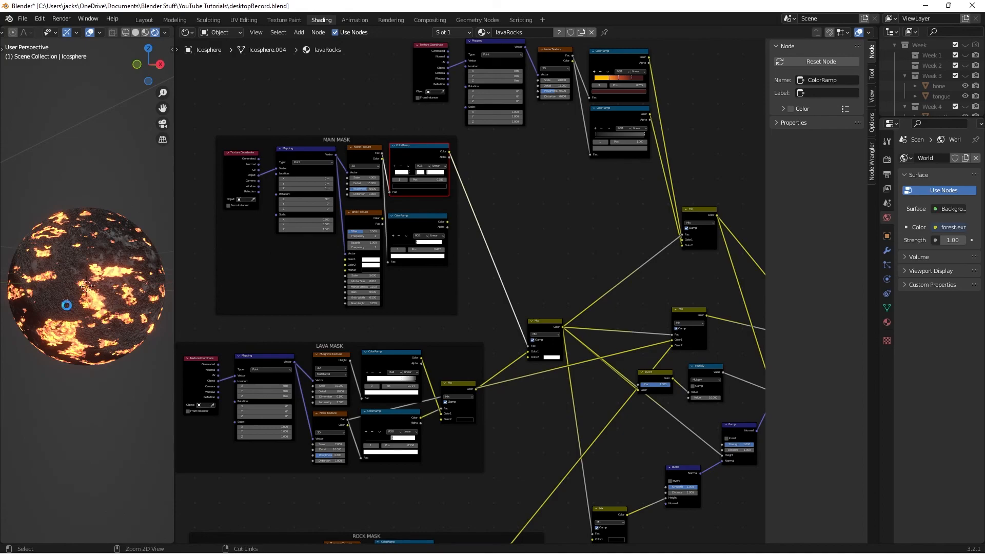
key("ctrl+s")
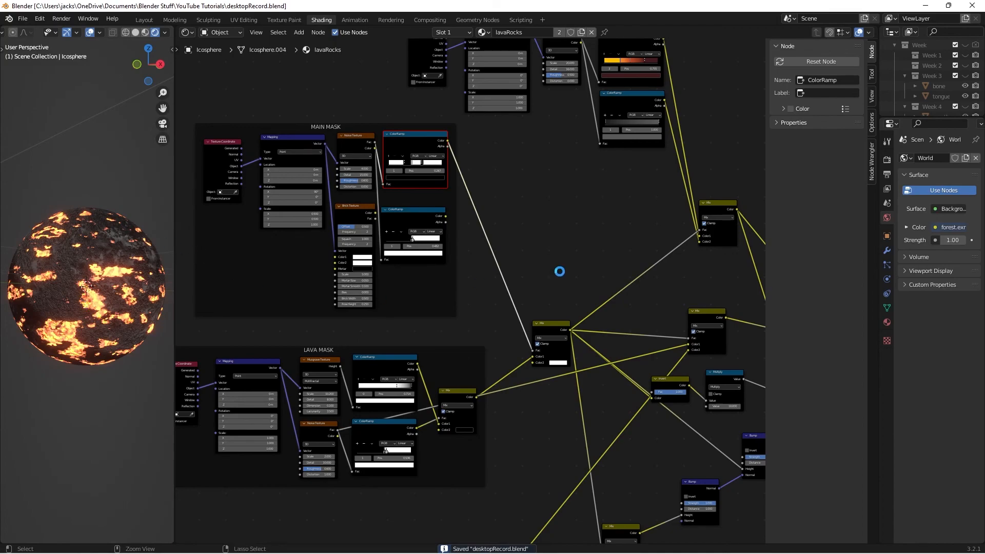
Examine the complete lavaRocks node tree, from the mask frames through the Mix and Bump nodes to the material output
left_click(559, 272)
middle_click_drag(712, 265, 569, 229)
scroll(505, 158, "down", 3)
scroll(566, 261, "down", 3)
middle_click_drag(611, 265, 576, 283)
scroll(575, 283, "up", 4)
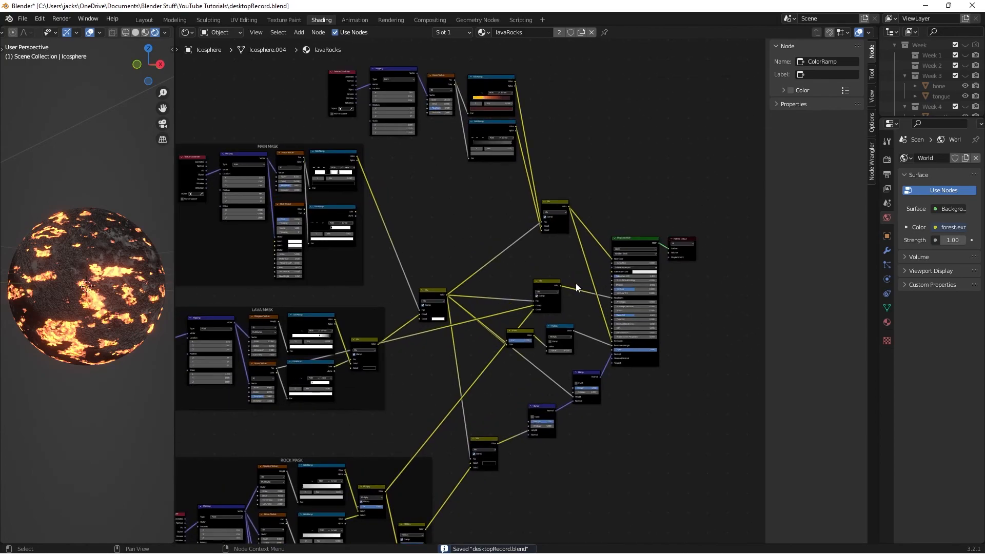
scroll(470, 335, "down", 5)
middle_click_drag(455, 344, 507, 249)
middle_click_drag(527, 310, 527, 318)
Nudge the Mix node between the ROCK MASK frame and the first Bump node, and save the file
left_click_drag(532, 336, 536, 336)
left_click(544, 316)
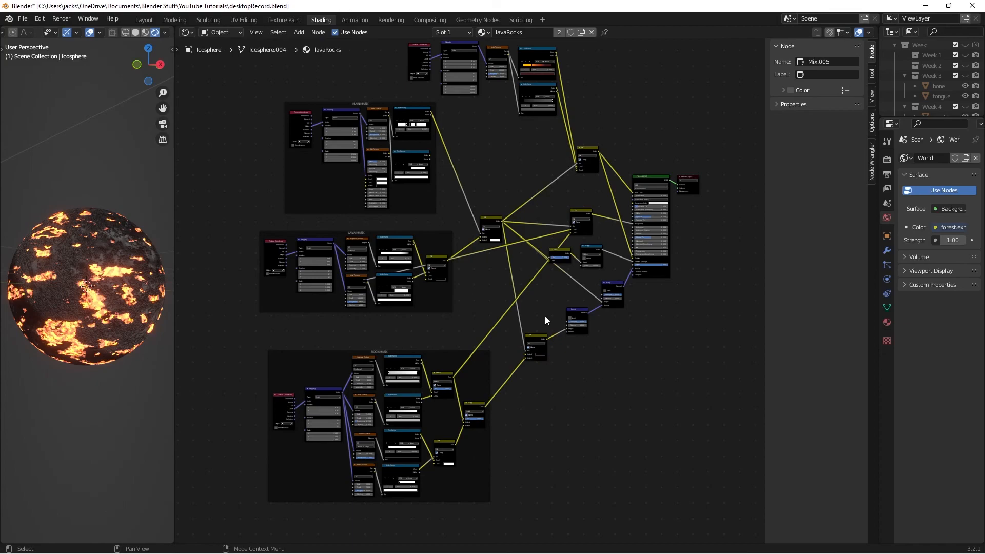
key("ctrl+s")
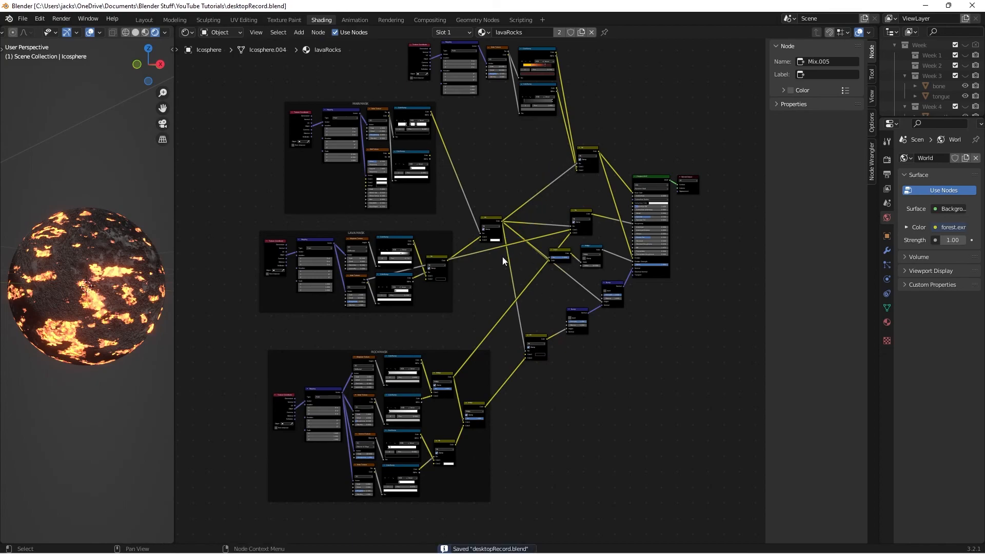